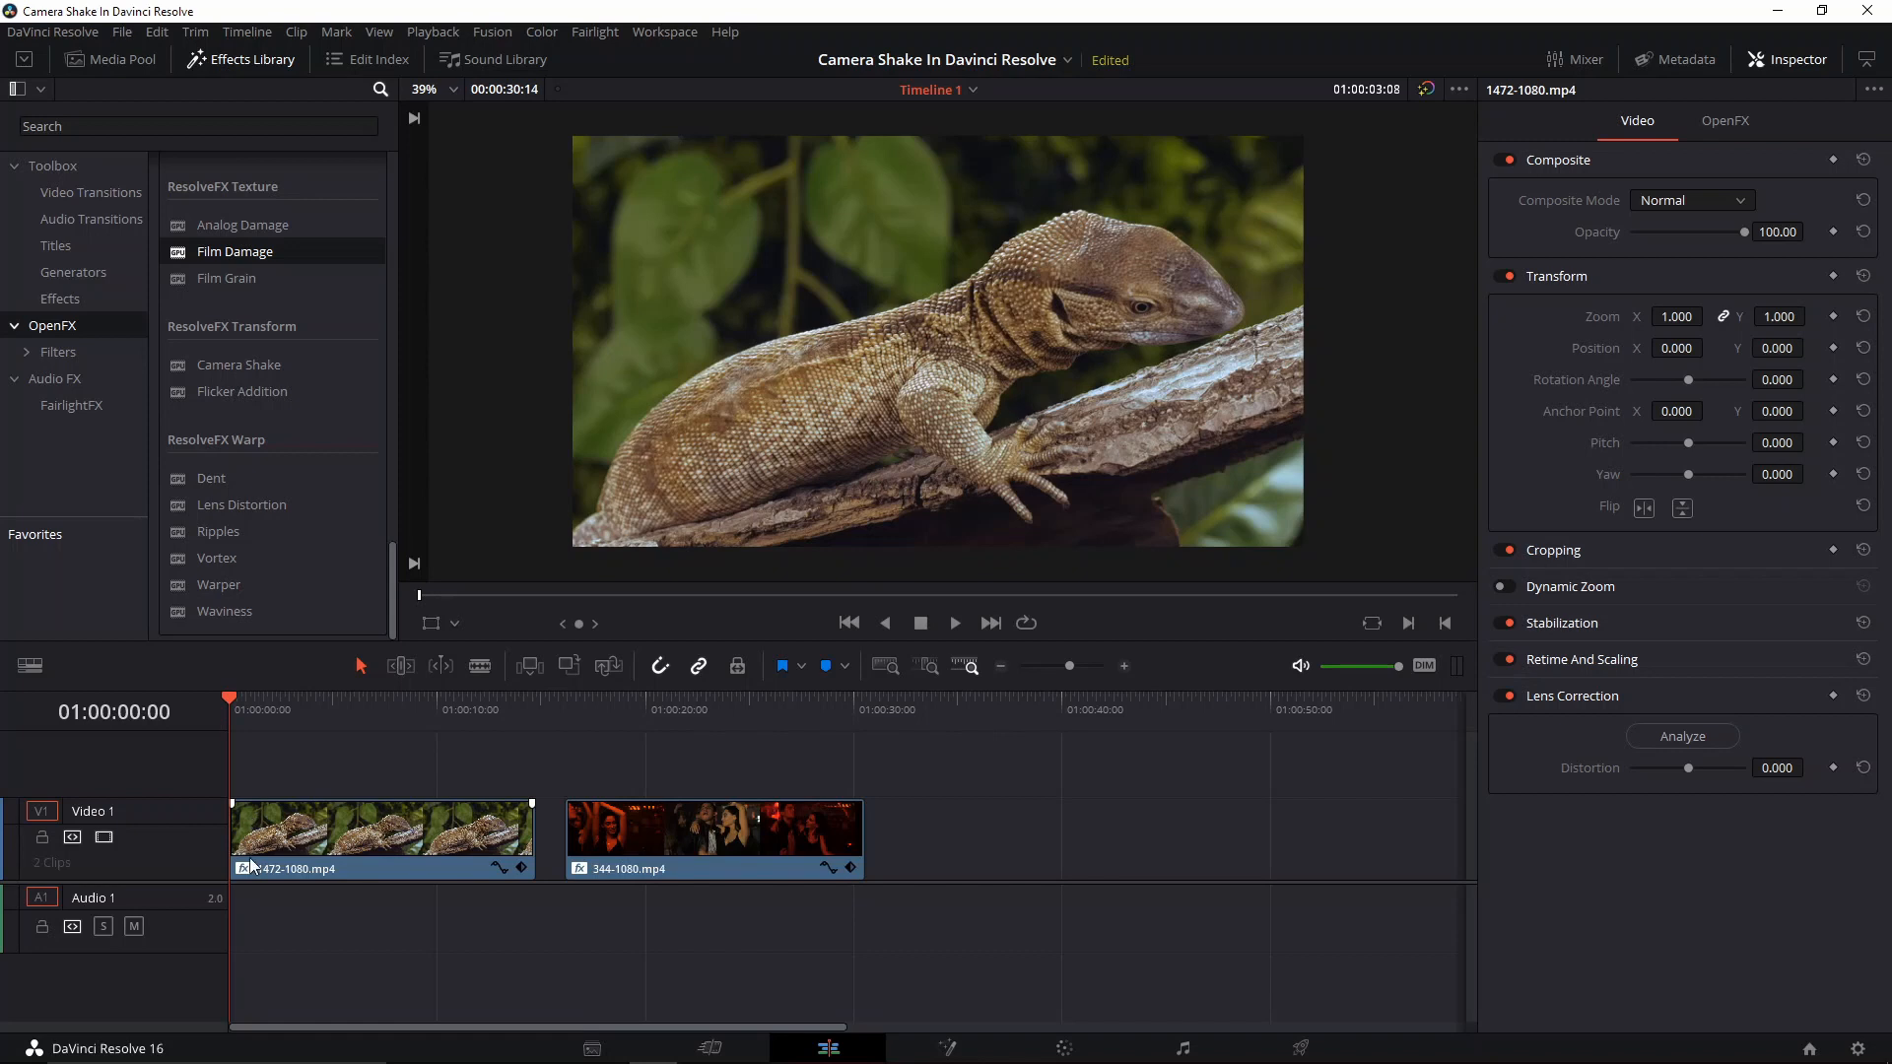
Locate the Camera Shake effect in the ResolveFX Transform group and return the playhead to the timeline start
left_click(282, 366)
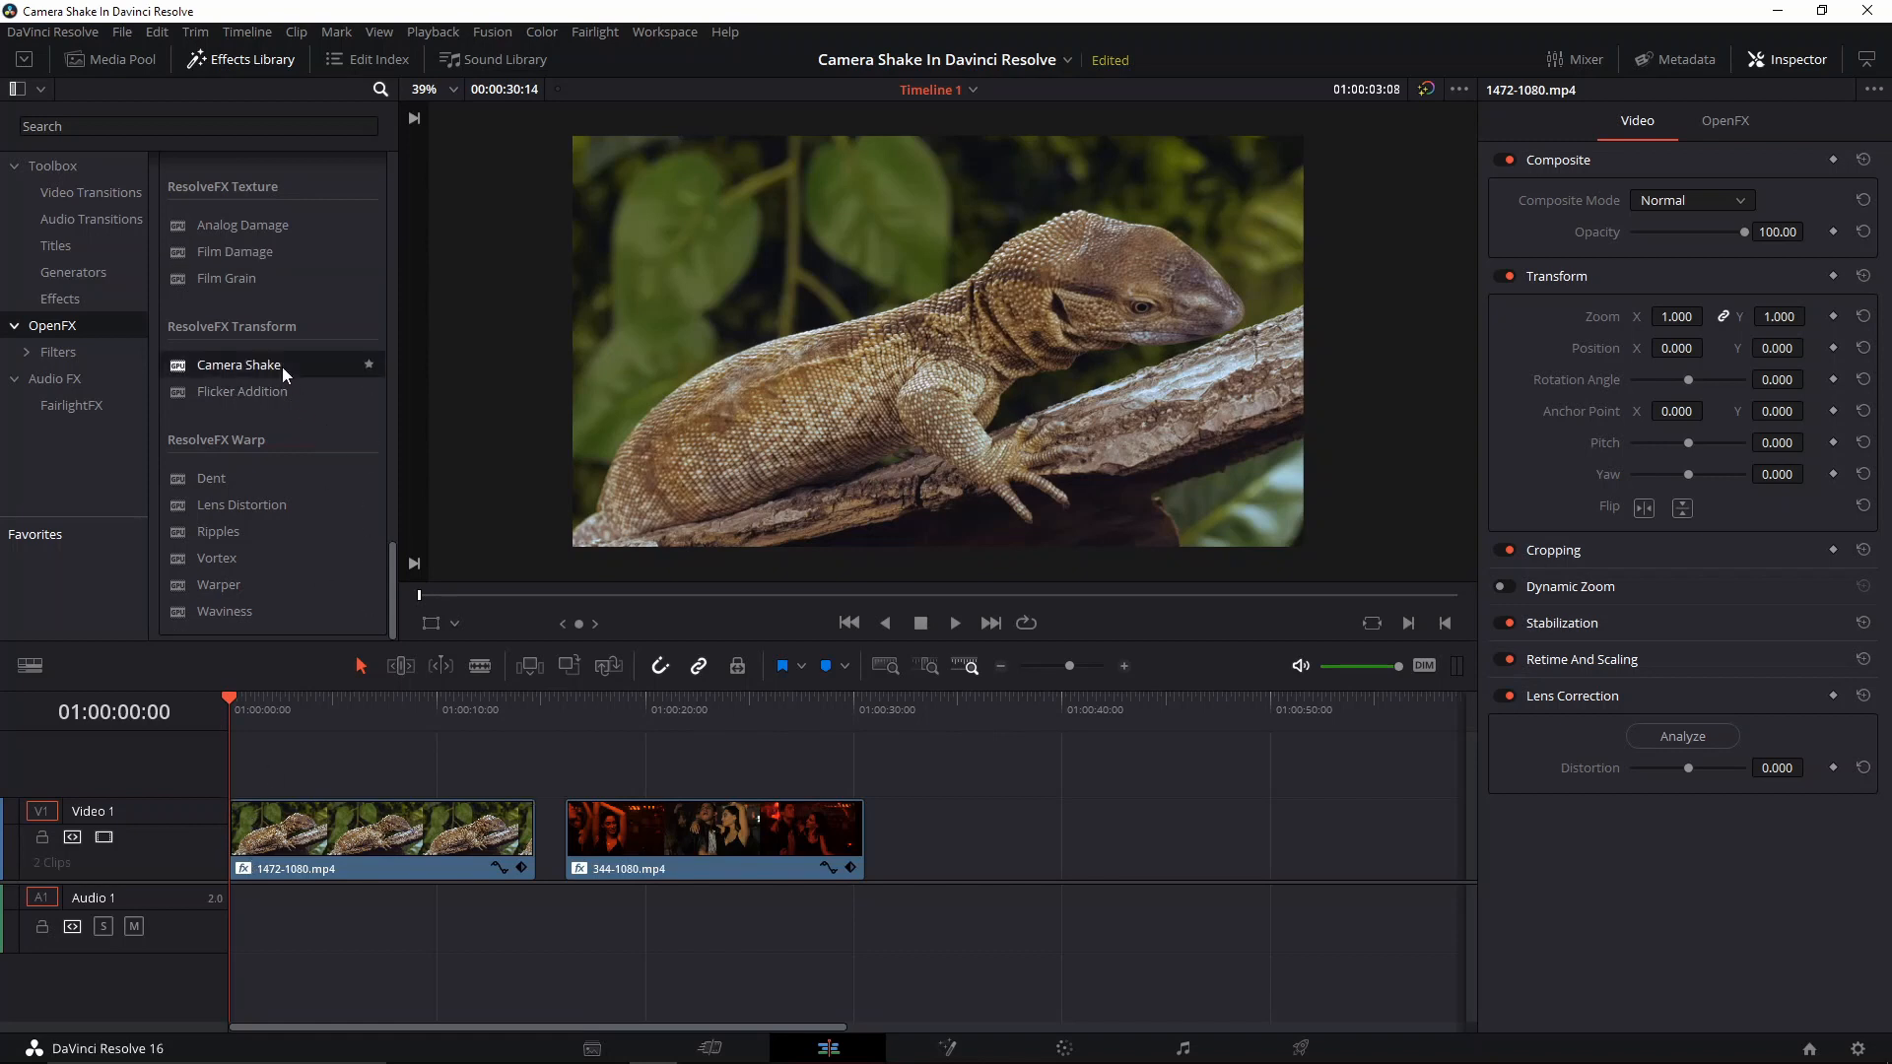
scroll(266, 402, "up", 2)
scroll(266, 402, "down", 2)
left_click_drag(329, 713, 211, 726)
Add another copy of 1472-1080.mp4 after the last clip on Video 1 and play its opening seconds
left_click(122, 63)
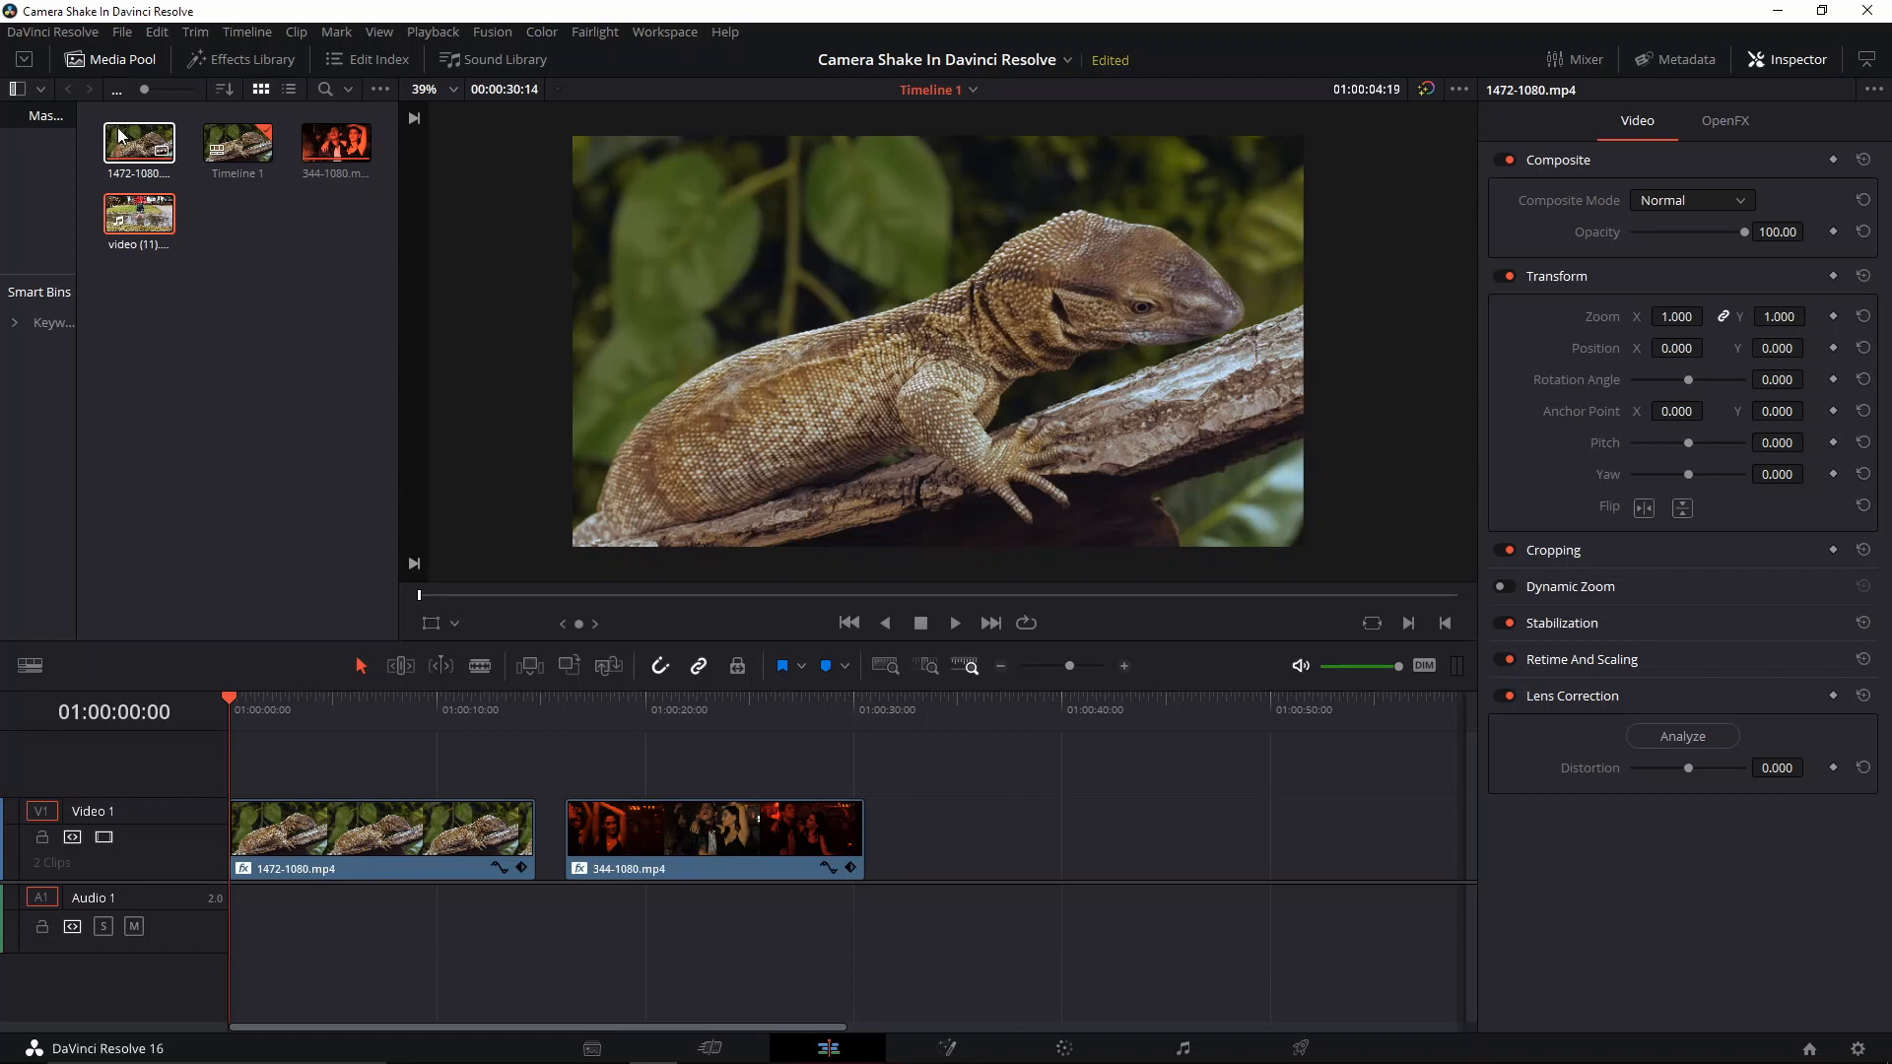
left_click_drag(120, 136, 916, 784)
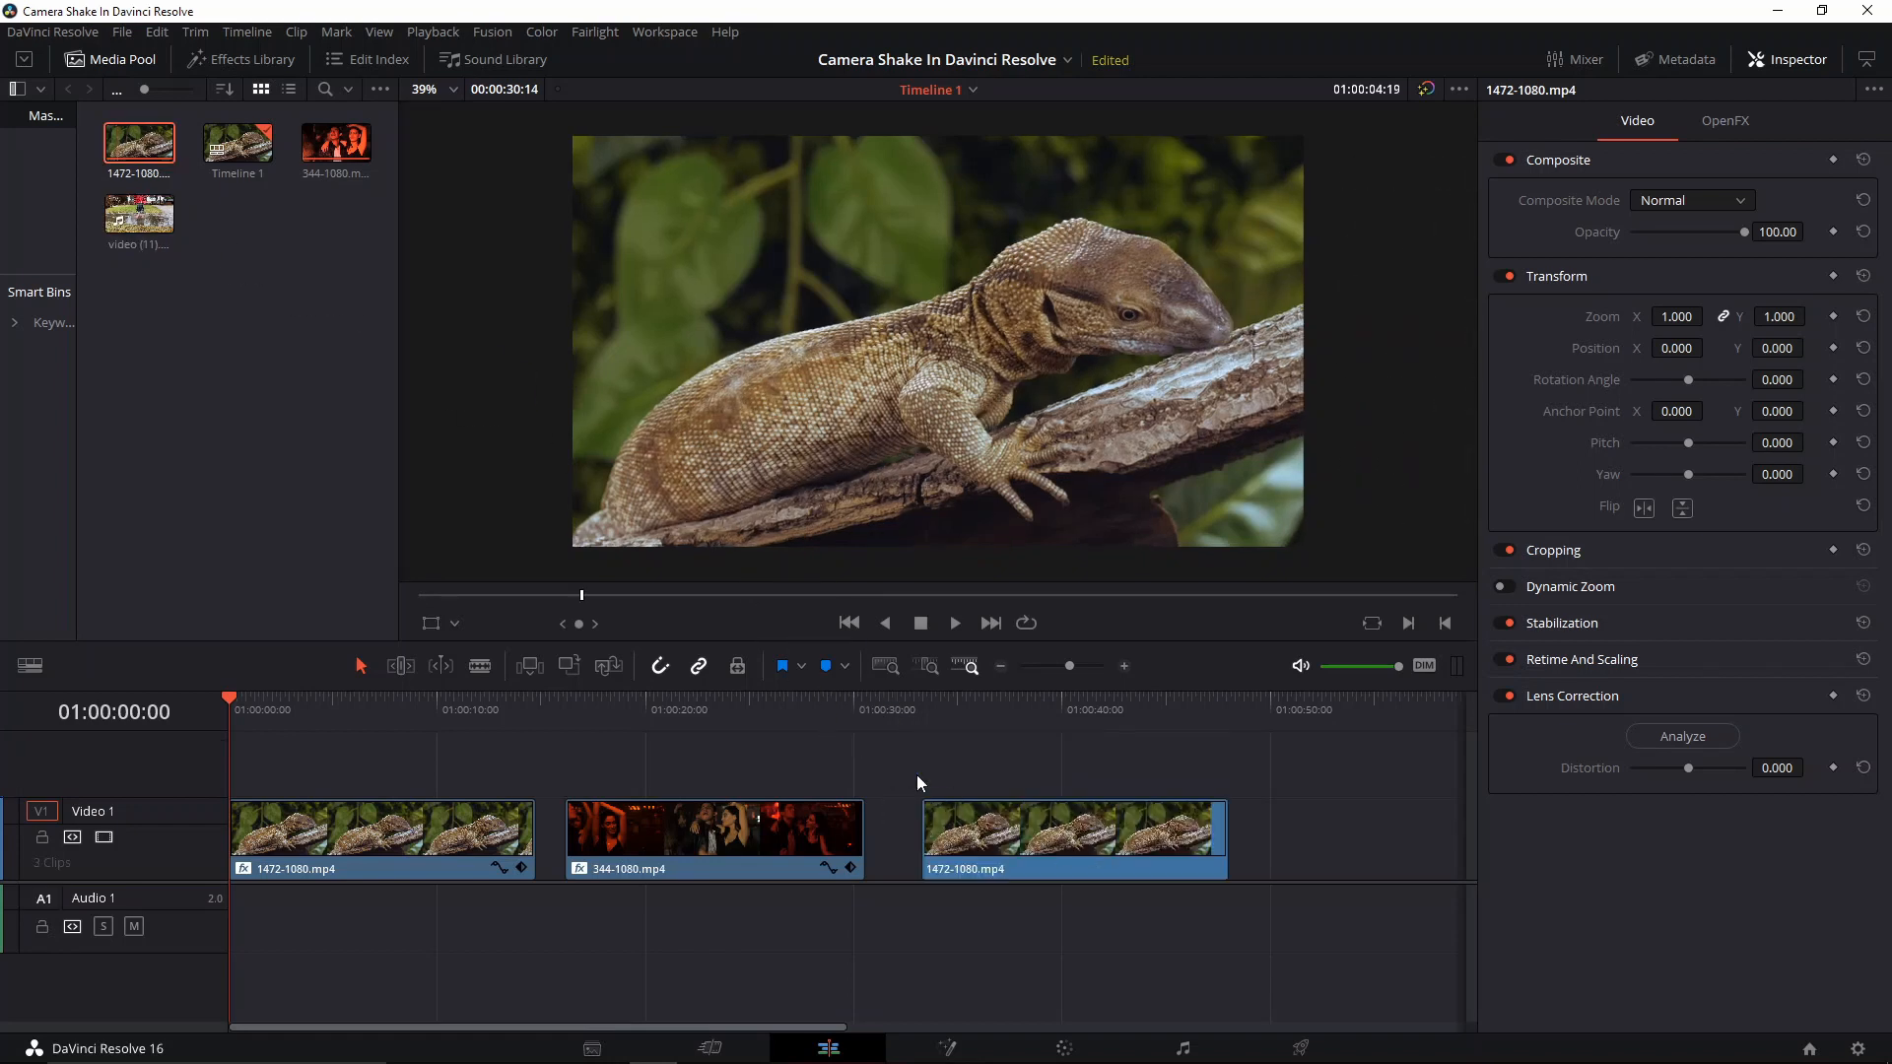
left_click(914, 707)
key("space")
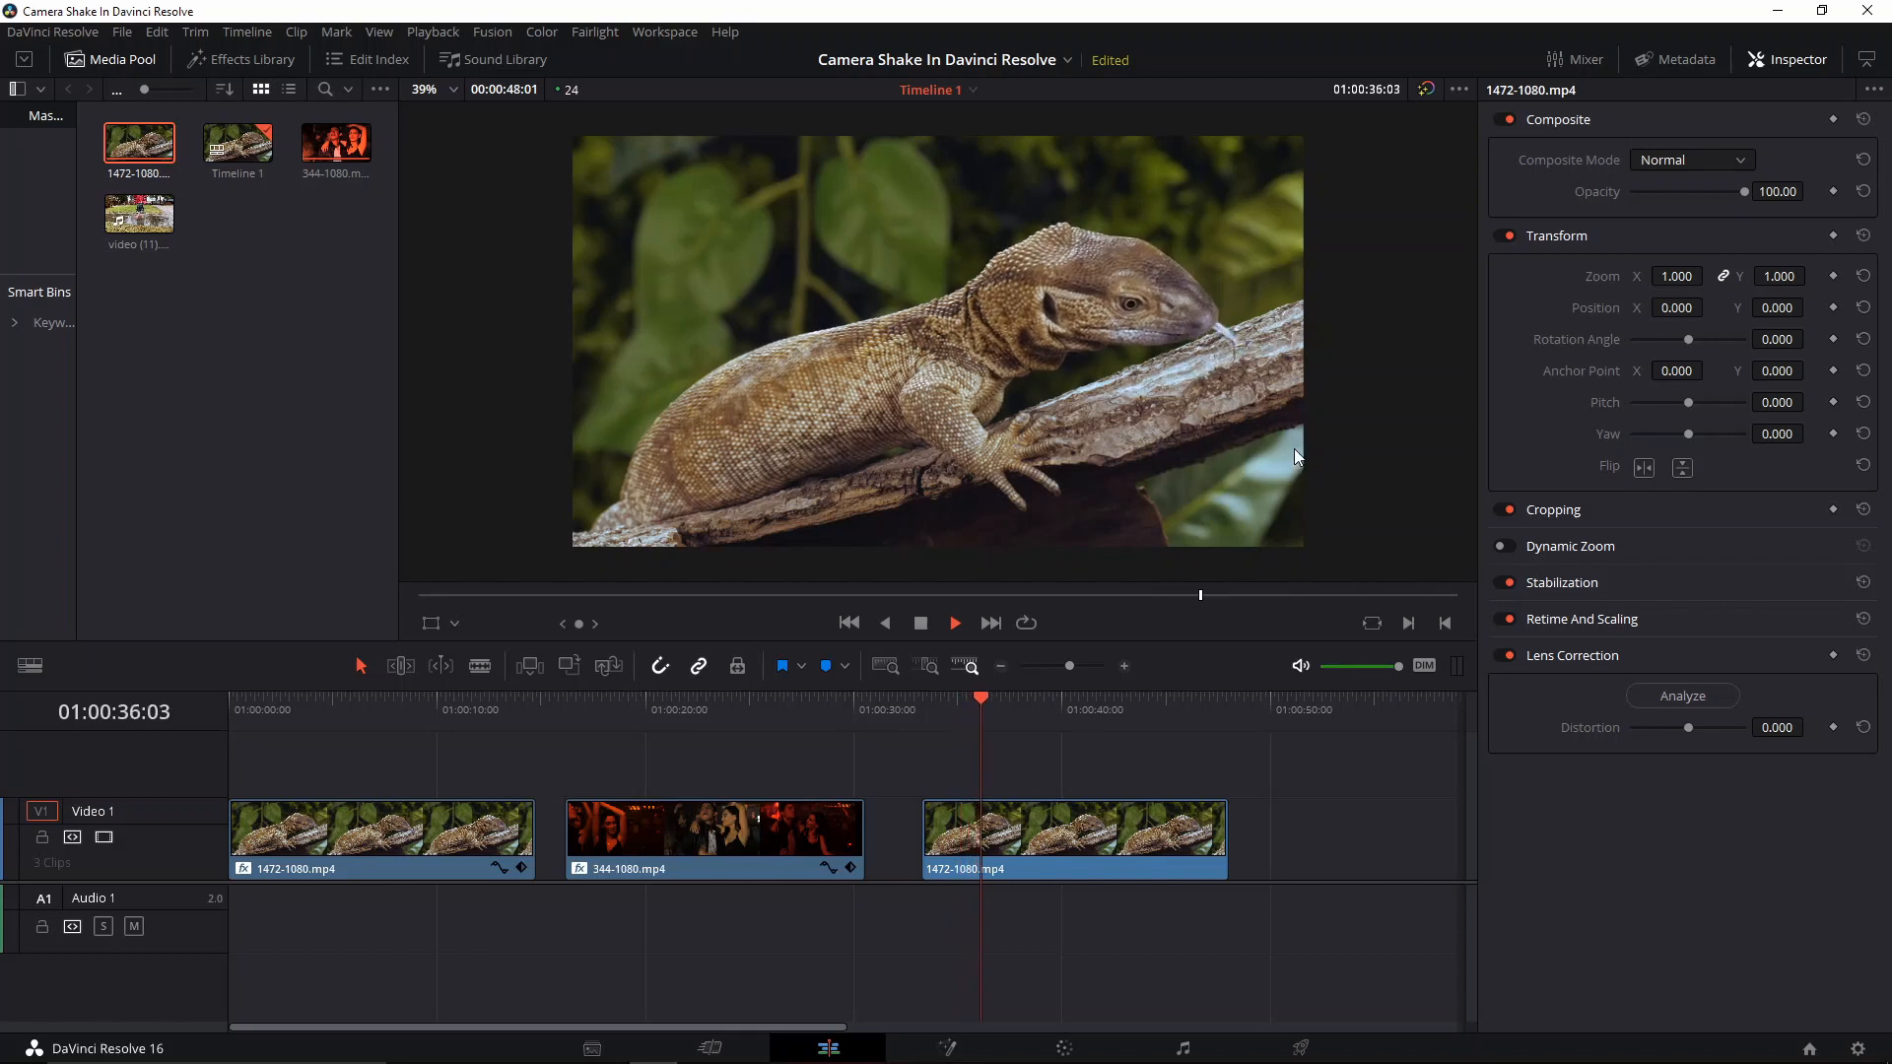
key("space")
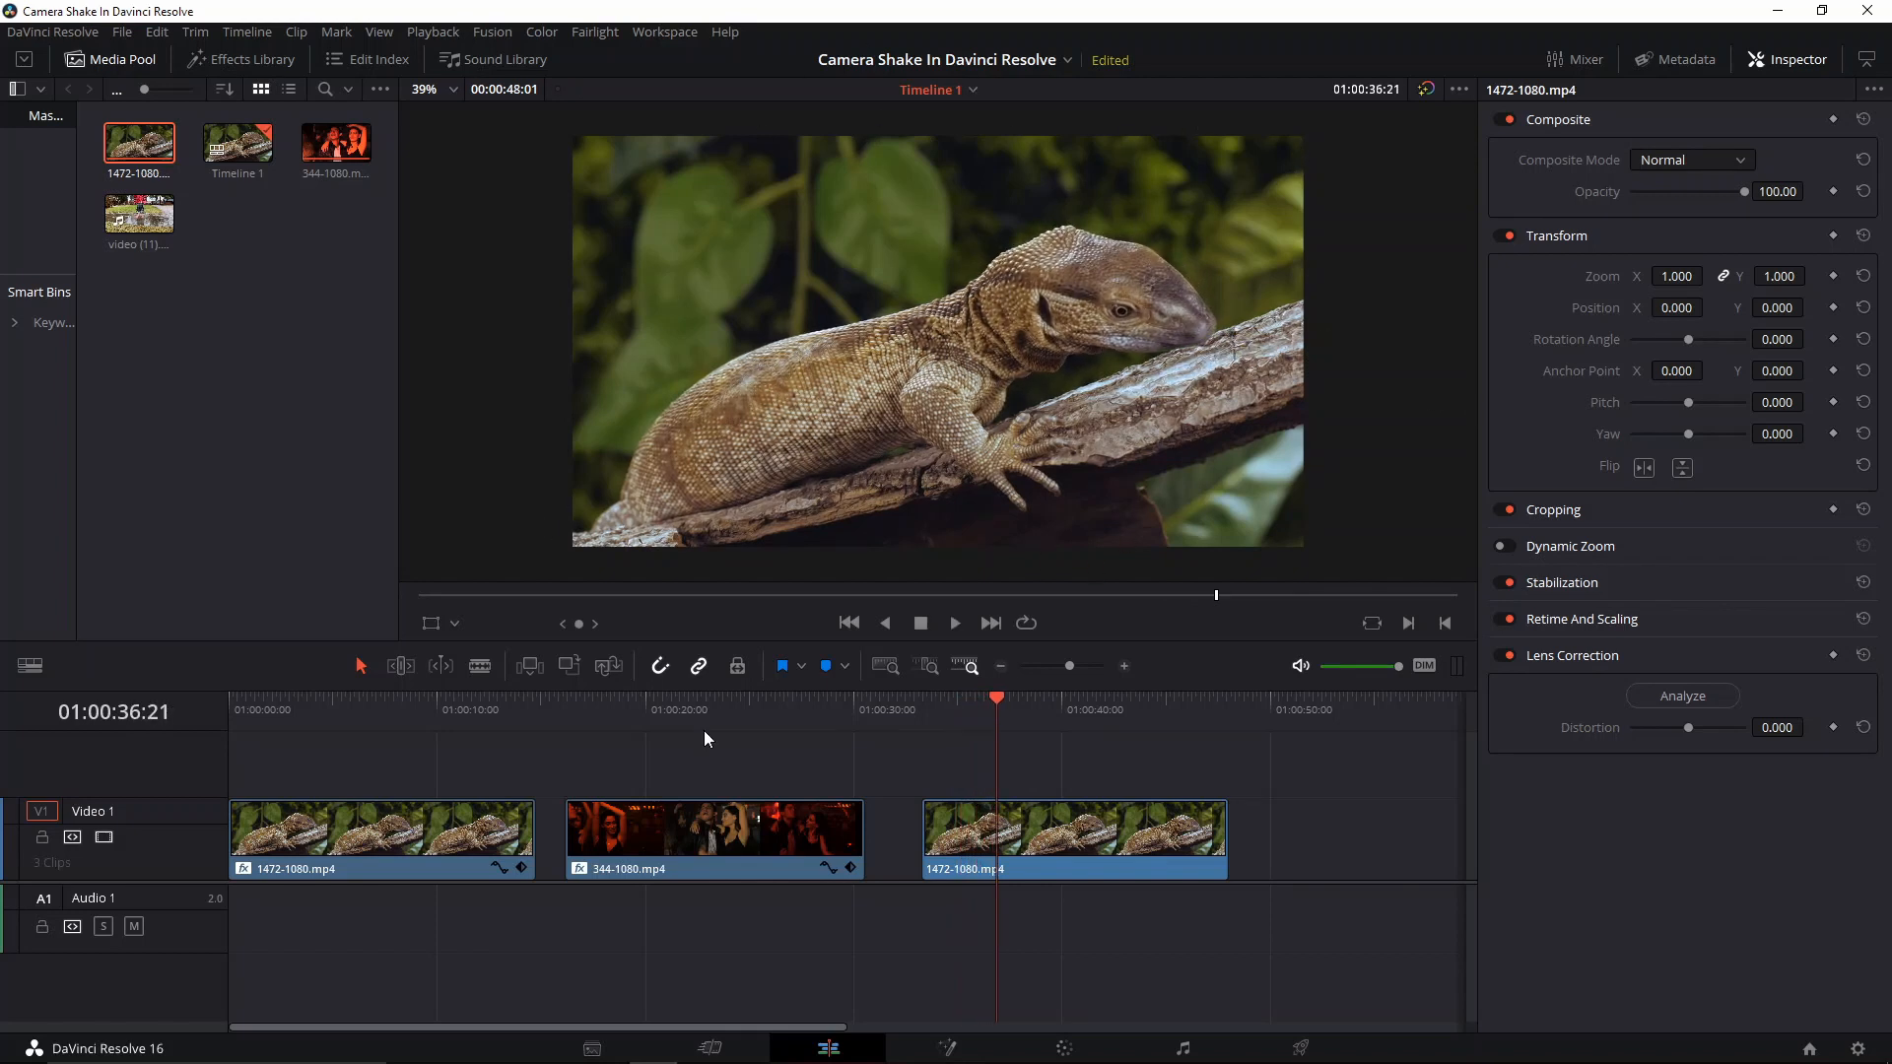
Play the first lizard clip, which already has an effect, to compare it with the newly added untouched copy
left_click(1028, 837)
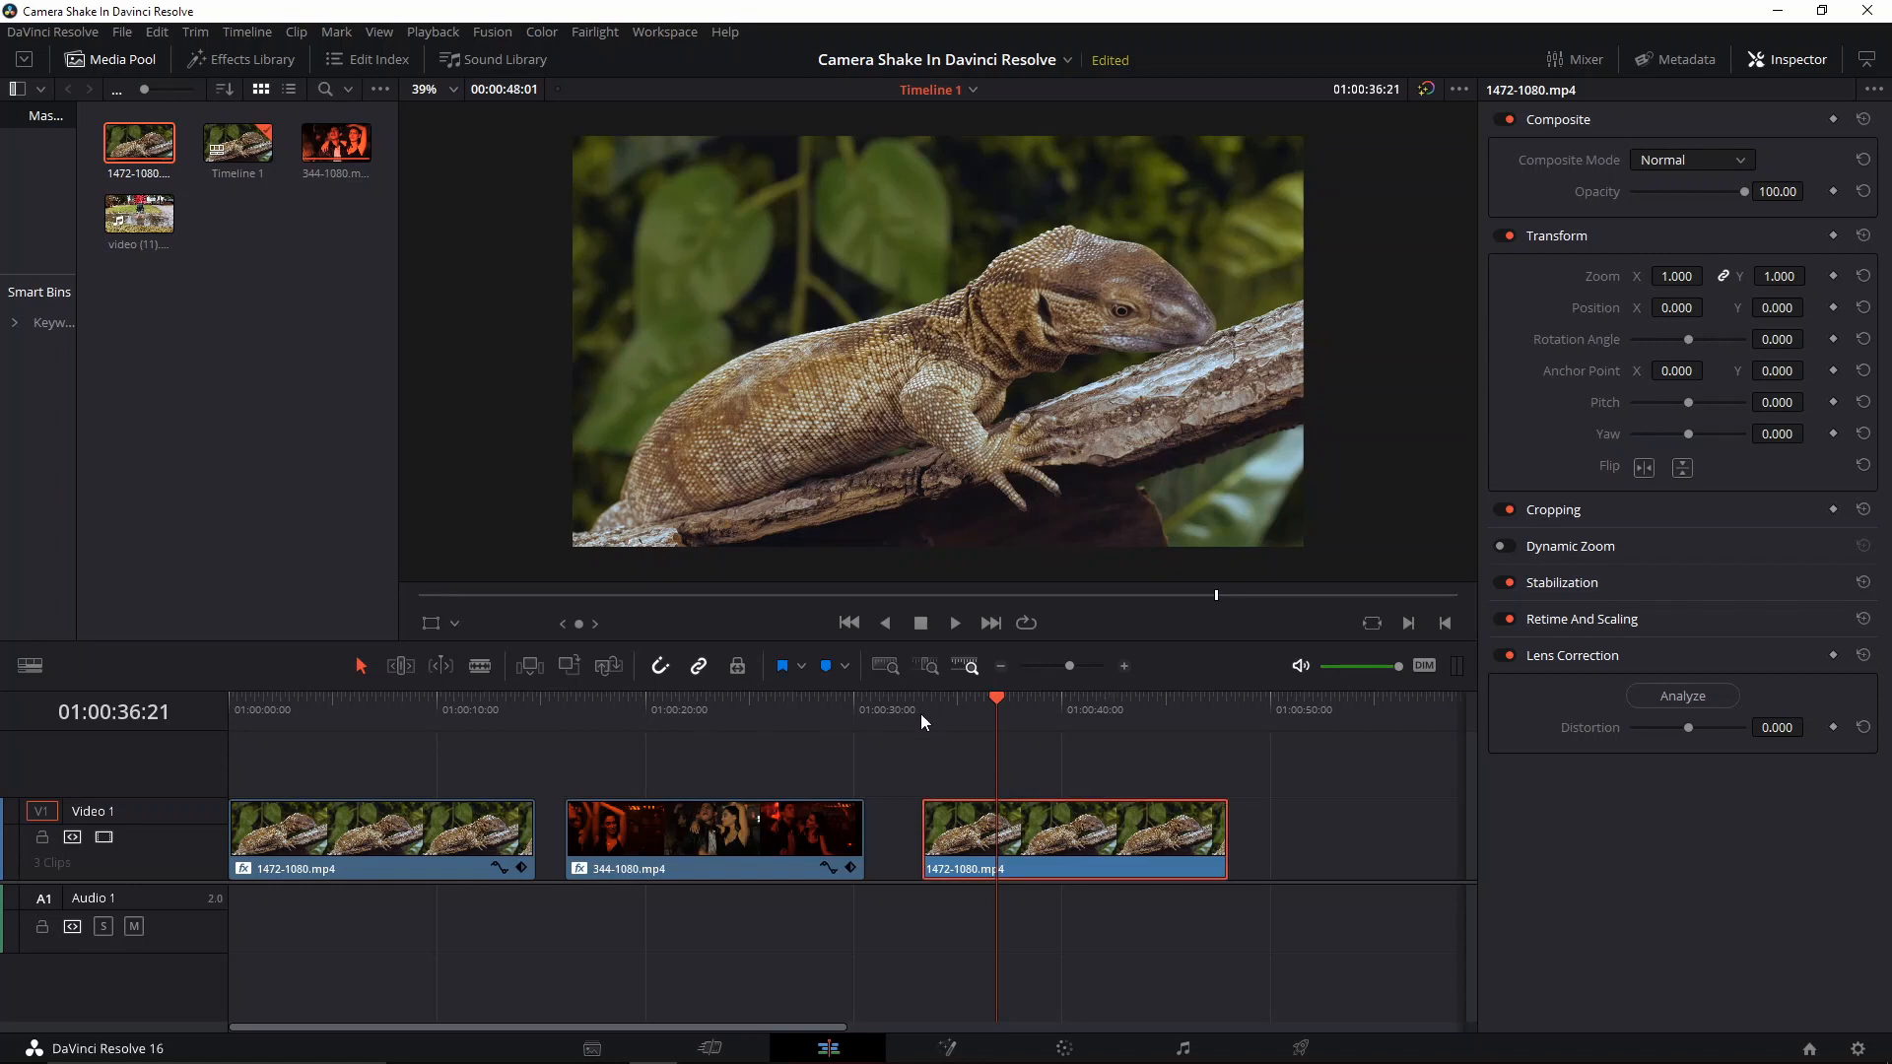
left_click(924, 720)
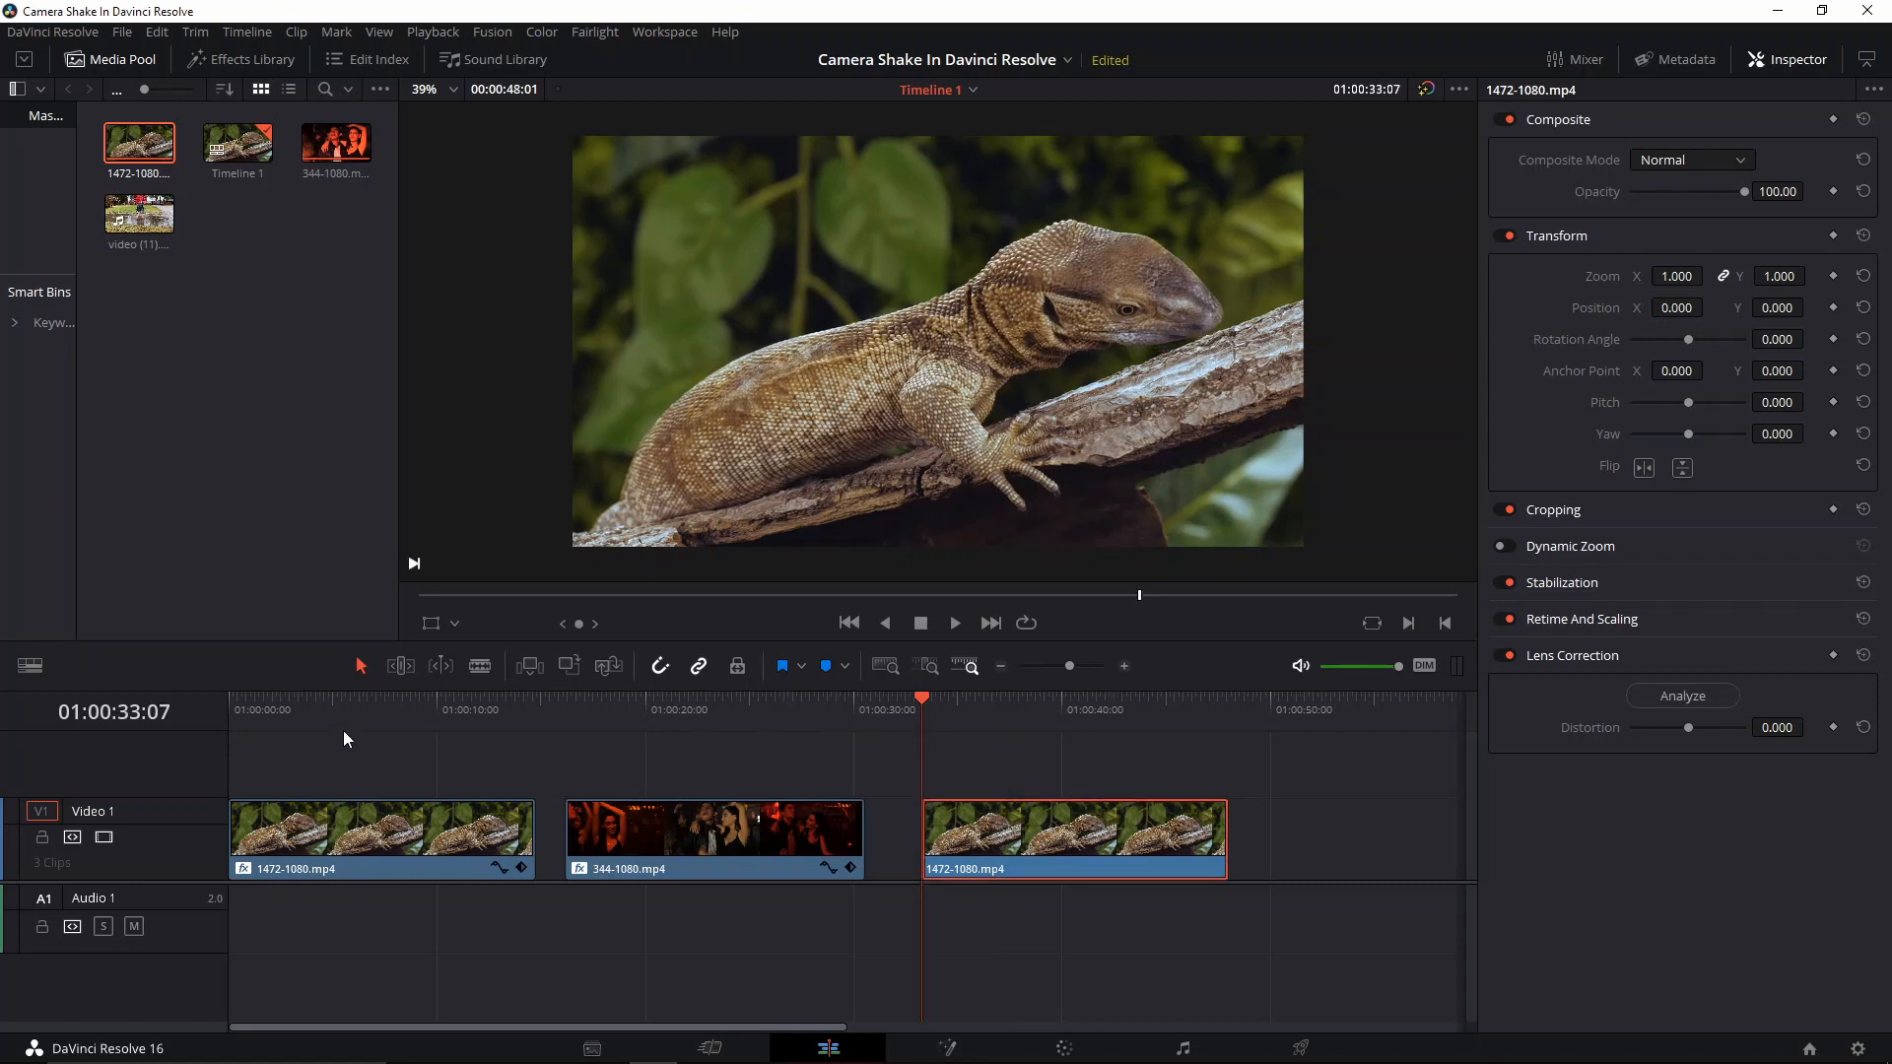
left_click_drag(245, 721, 211, 706)
key("space")
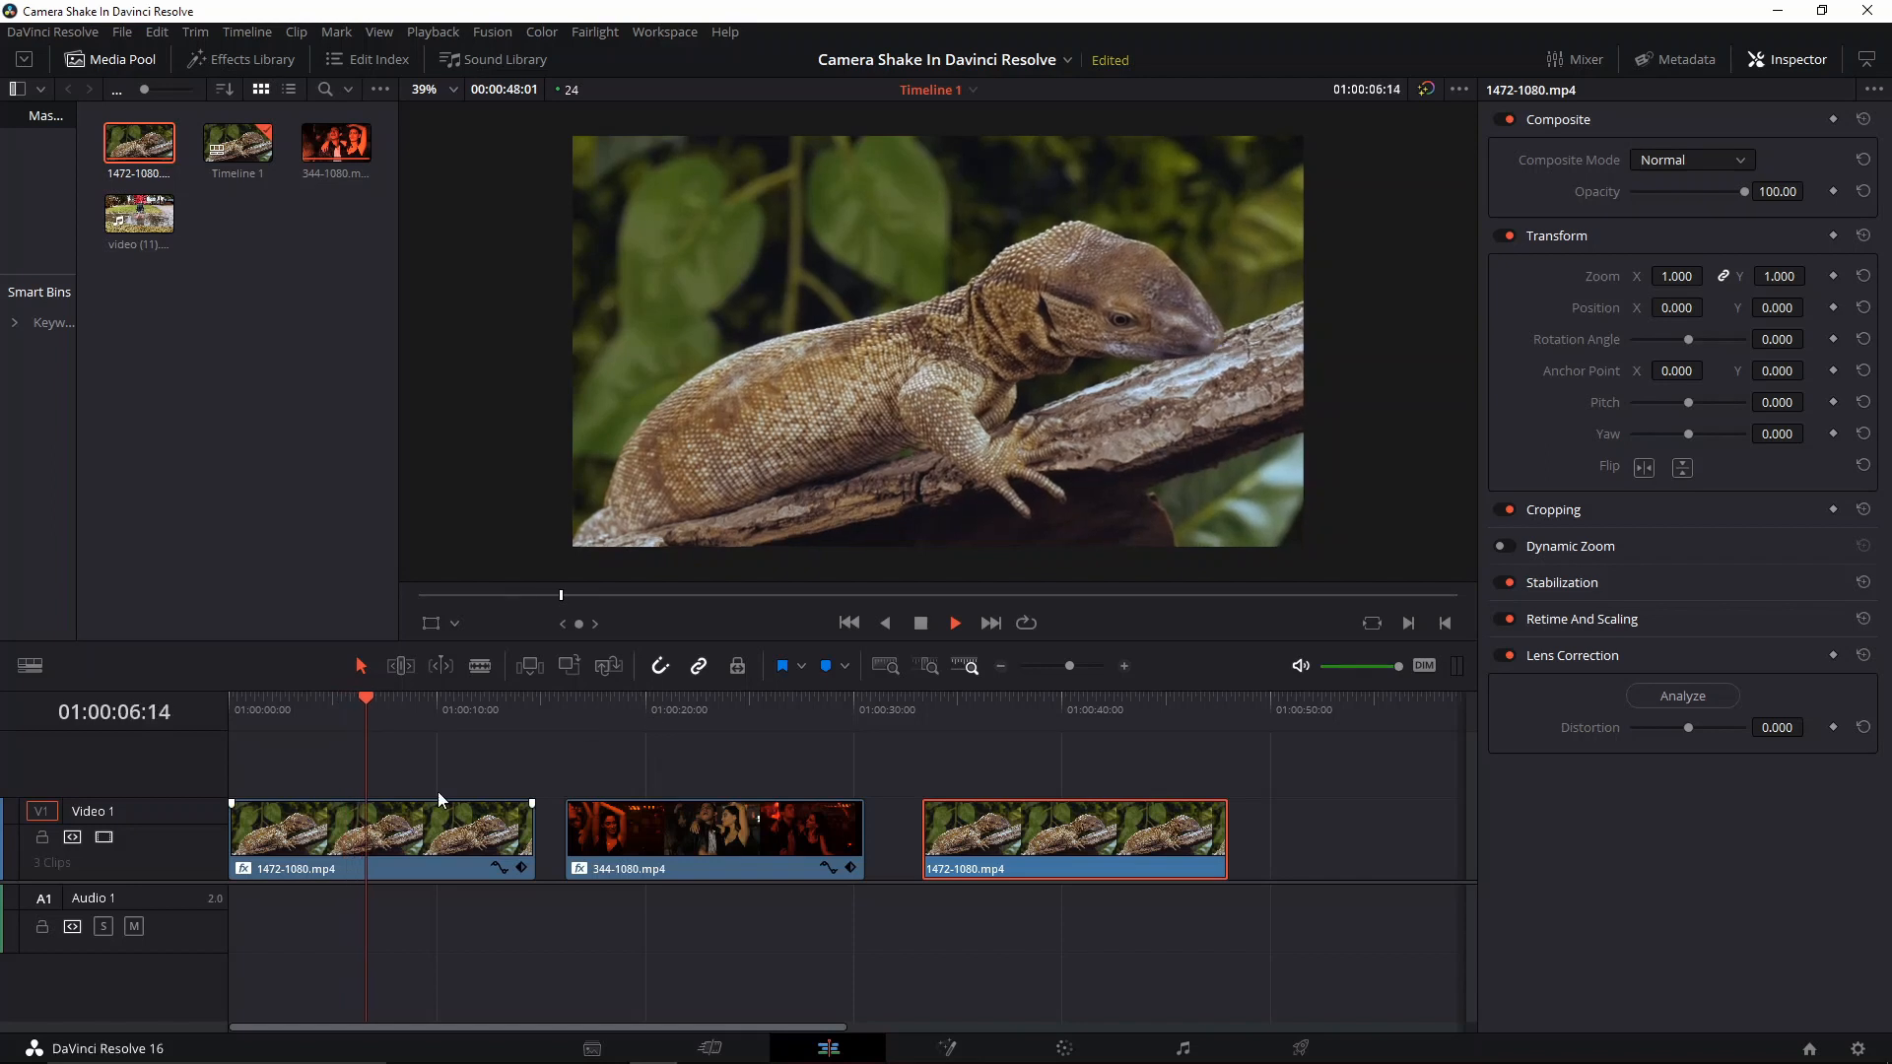
key("space")
mouse_move(330, 718)
left_mouse_down()
mouse_move(241, 712)
mouse_move(327, 733)
mouse_move(244, 700)
mouse_move(308, 709)
left_mouse_up()
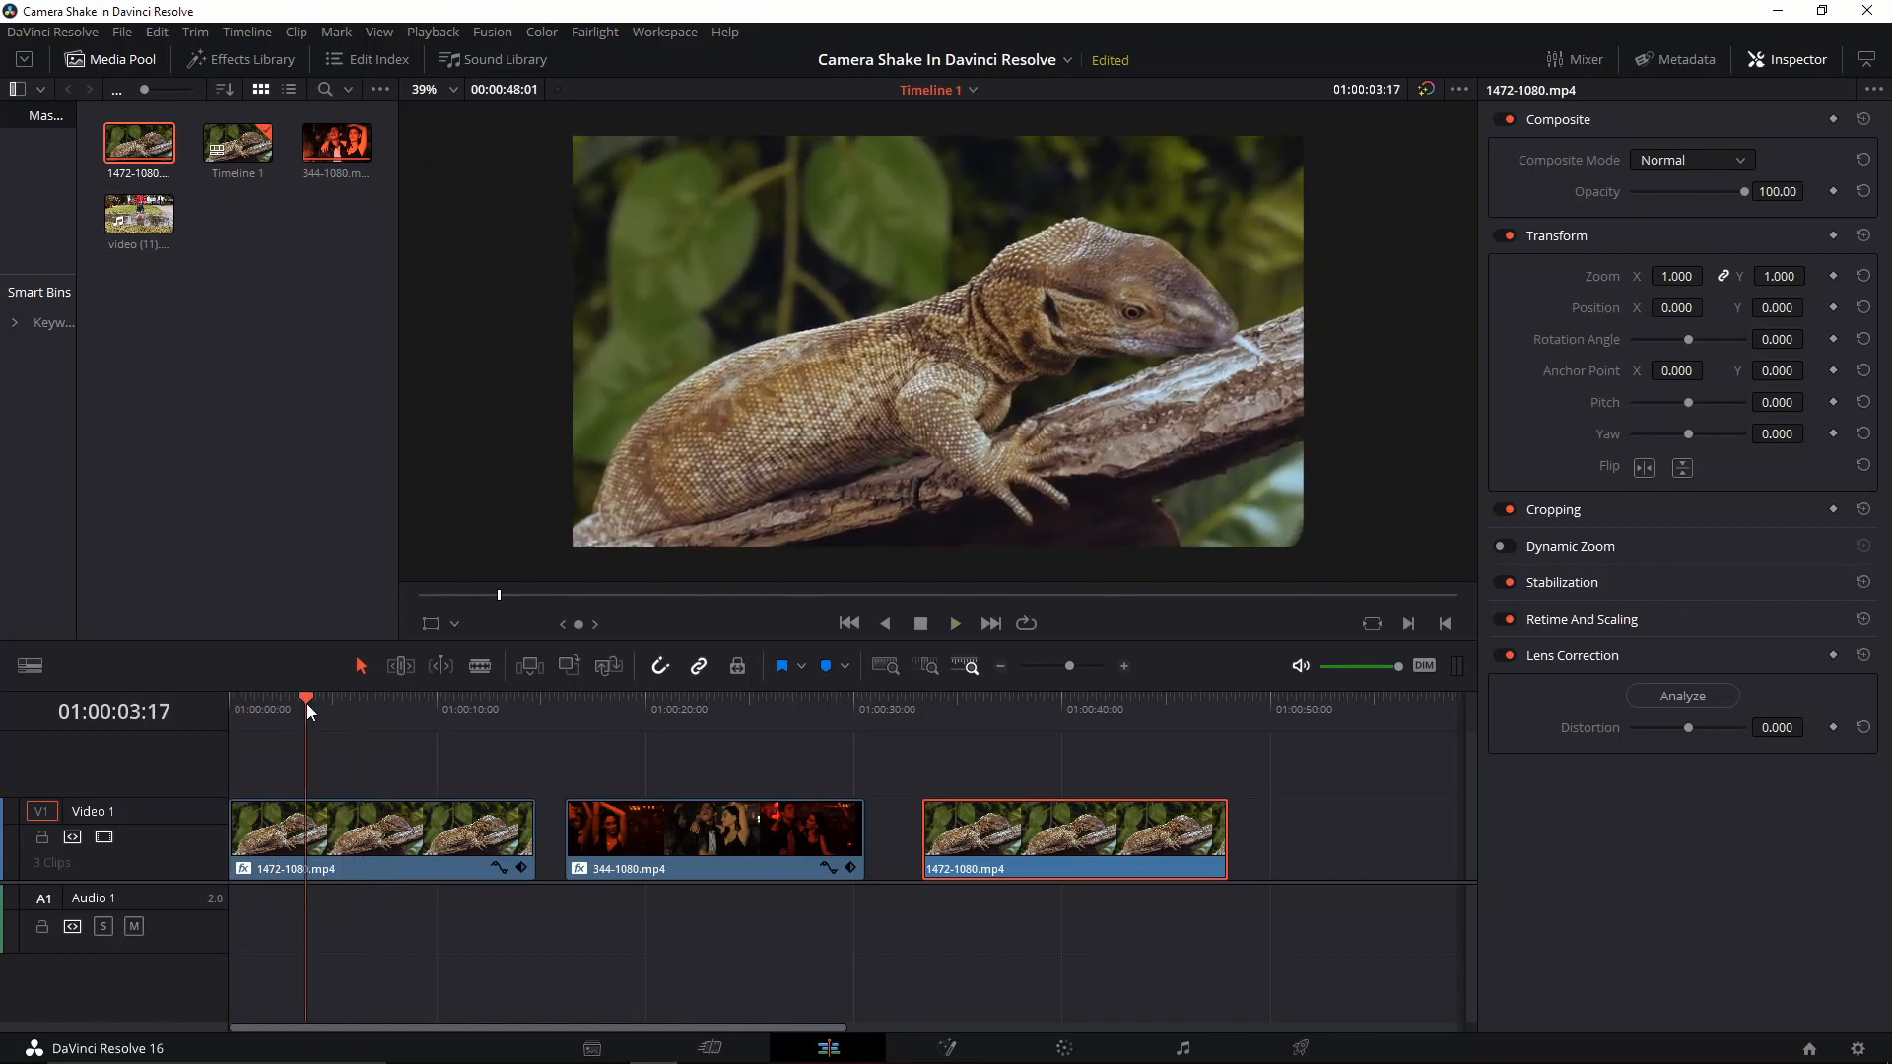
left_click(938, 727)
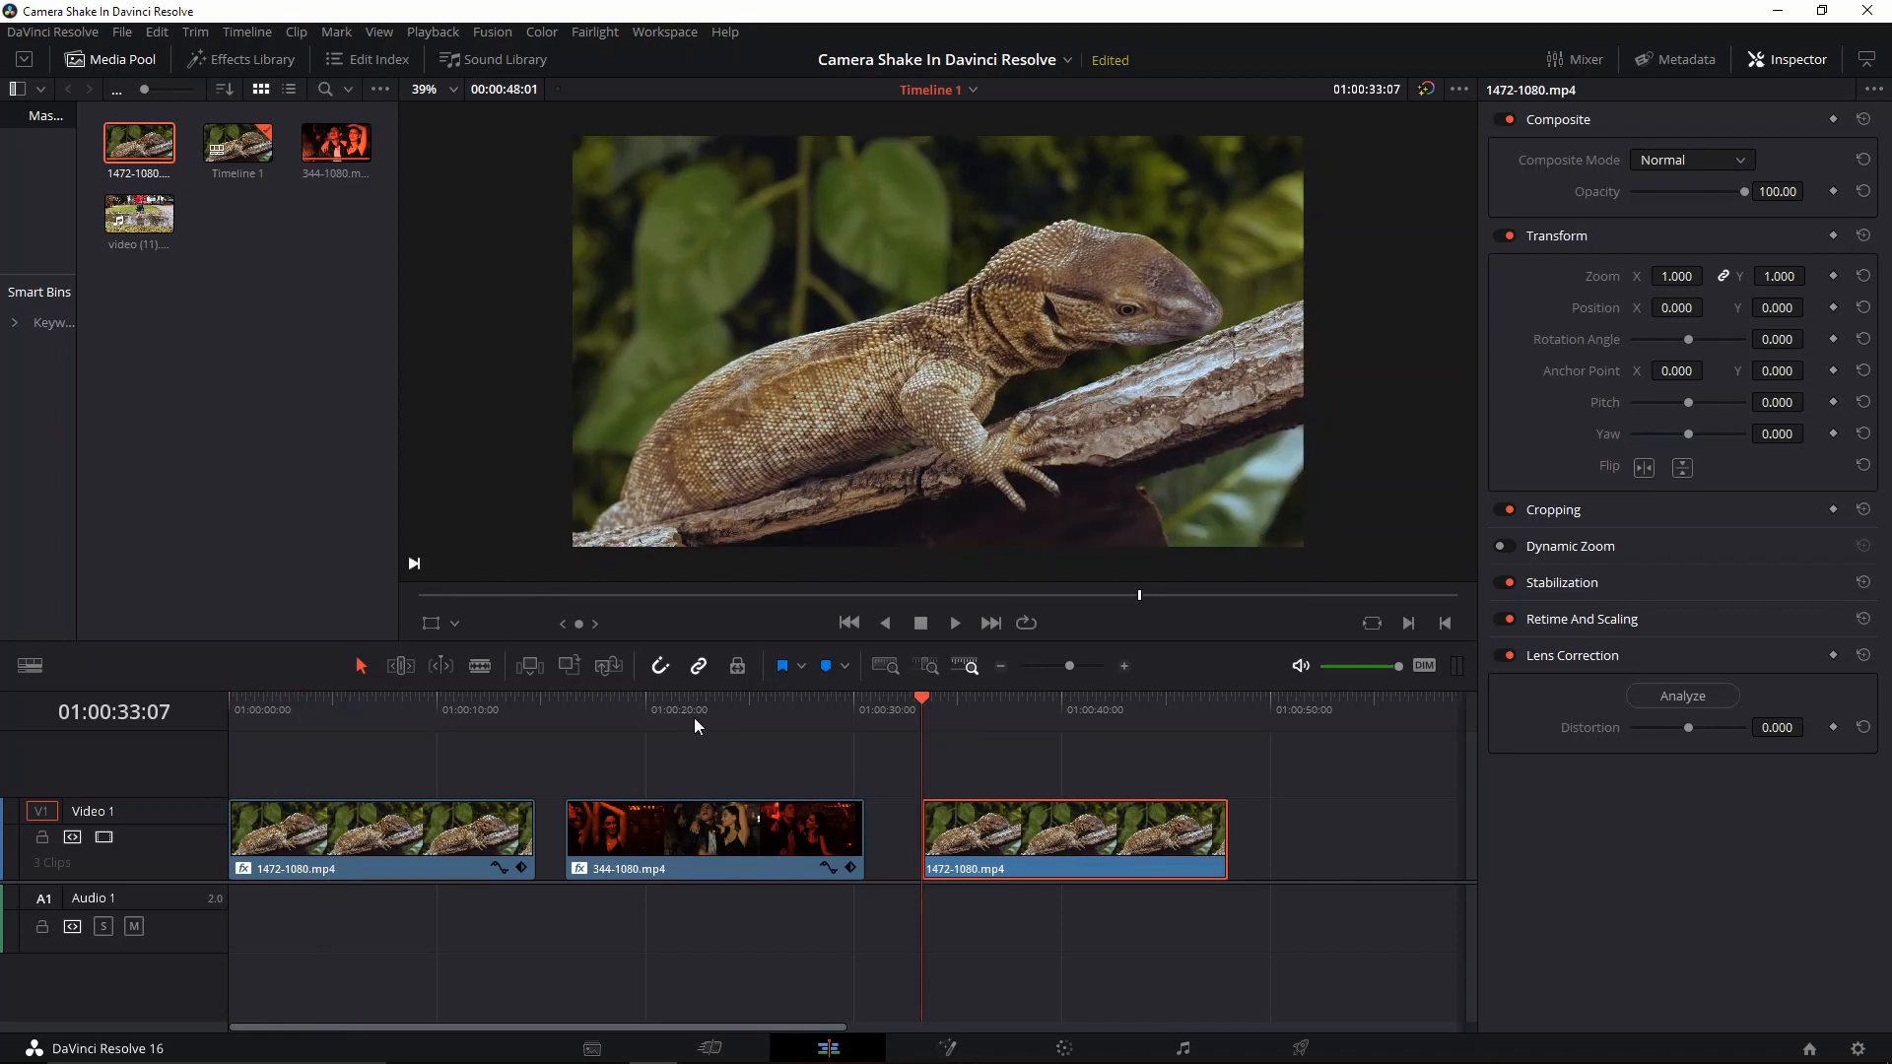
Play the beginning of the existing 344-1080.mp4 dance clip
left_click(627, 719)
left_click(565, 726)
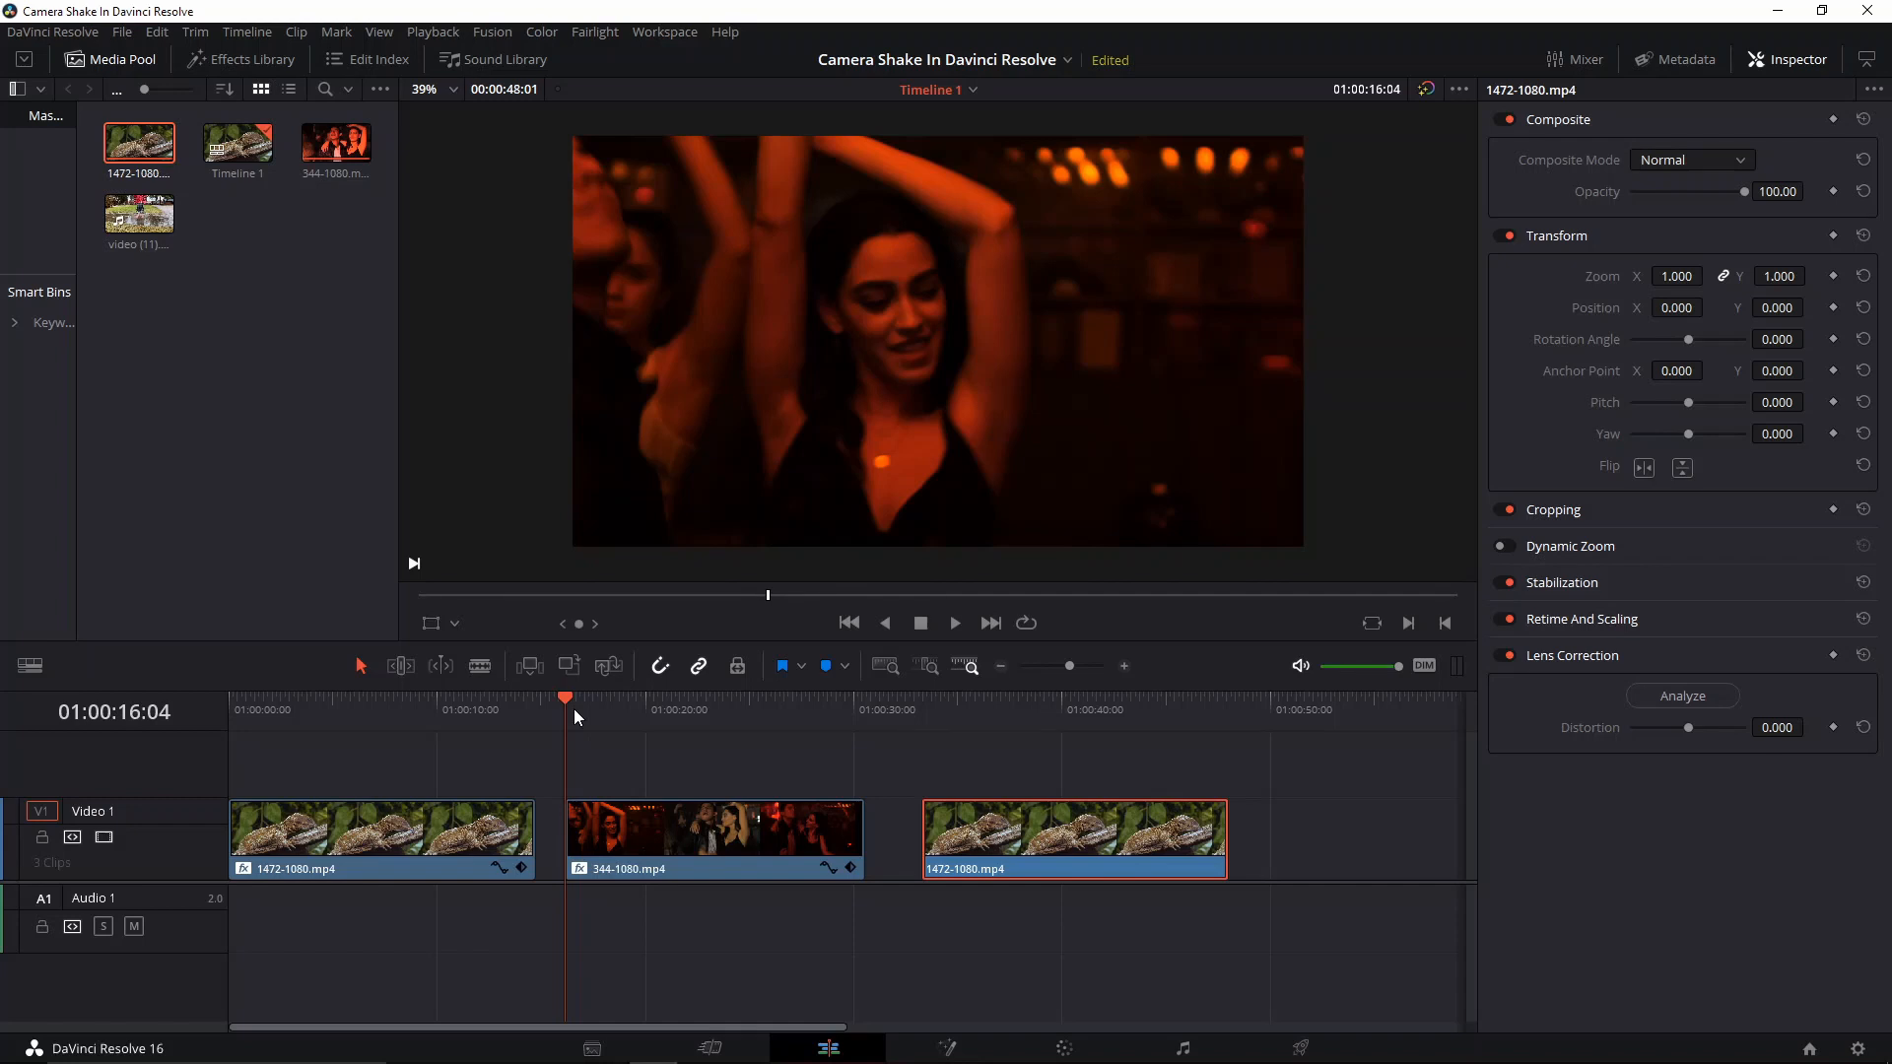
key("space")
key("space")
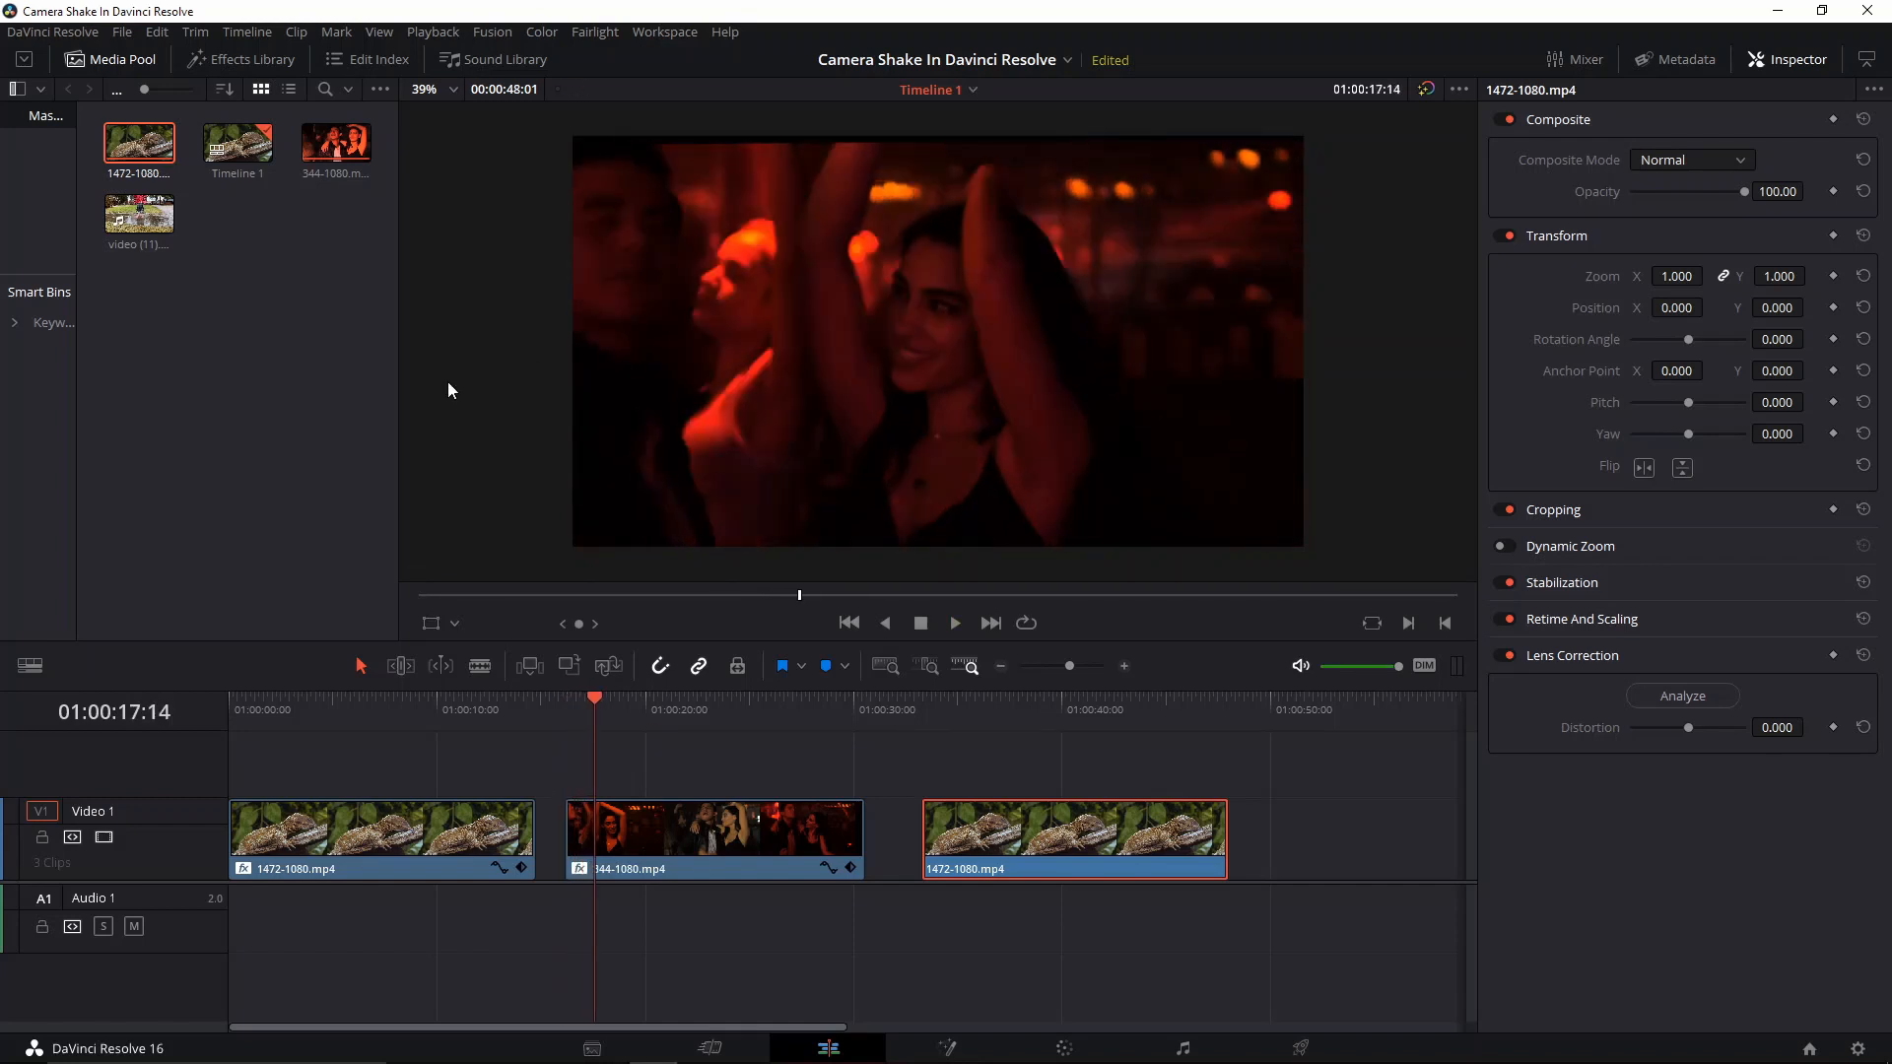
Add another copy of 344-1080.mp4 after the last clip on Video 1 and play it from its start
left_click_drag(335, 145, 1281, 845)
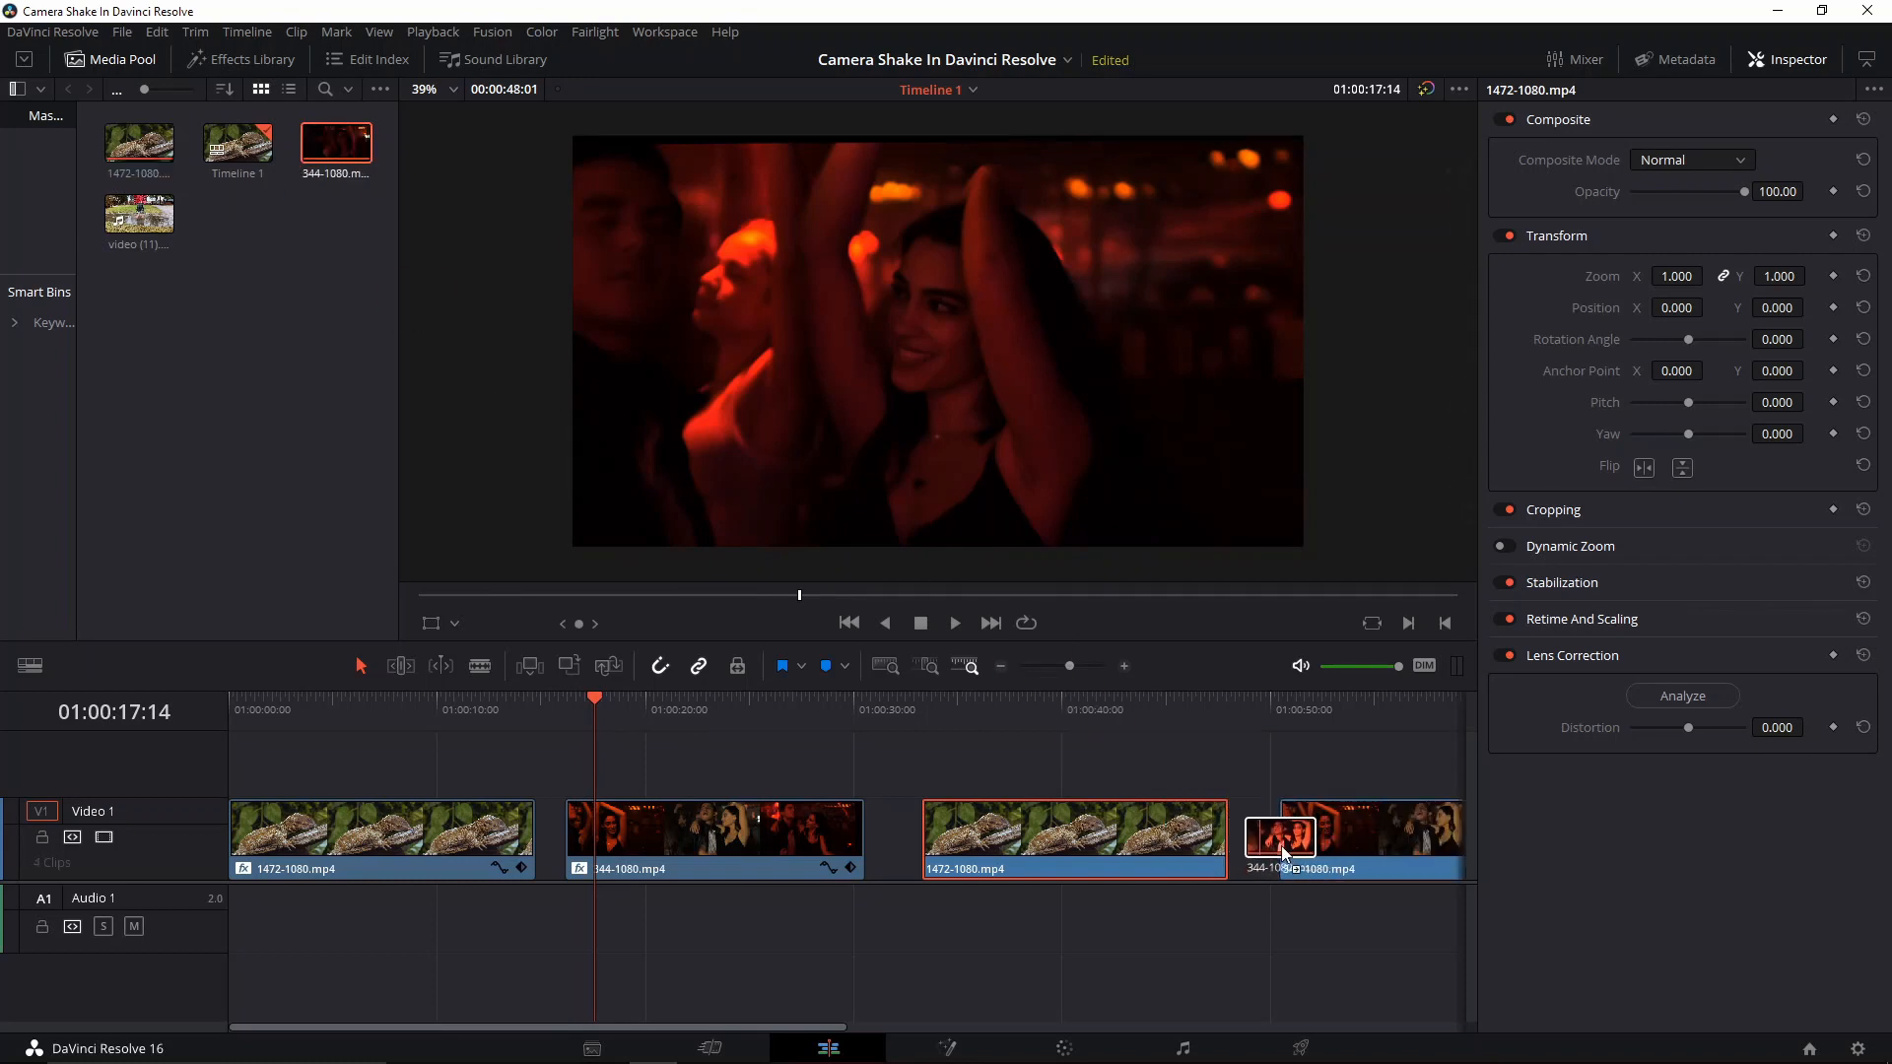
scroll(1209, 789, "right", 2)
left_click(1163, 702)
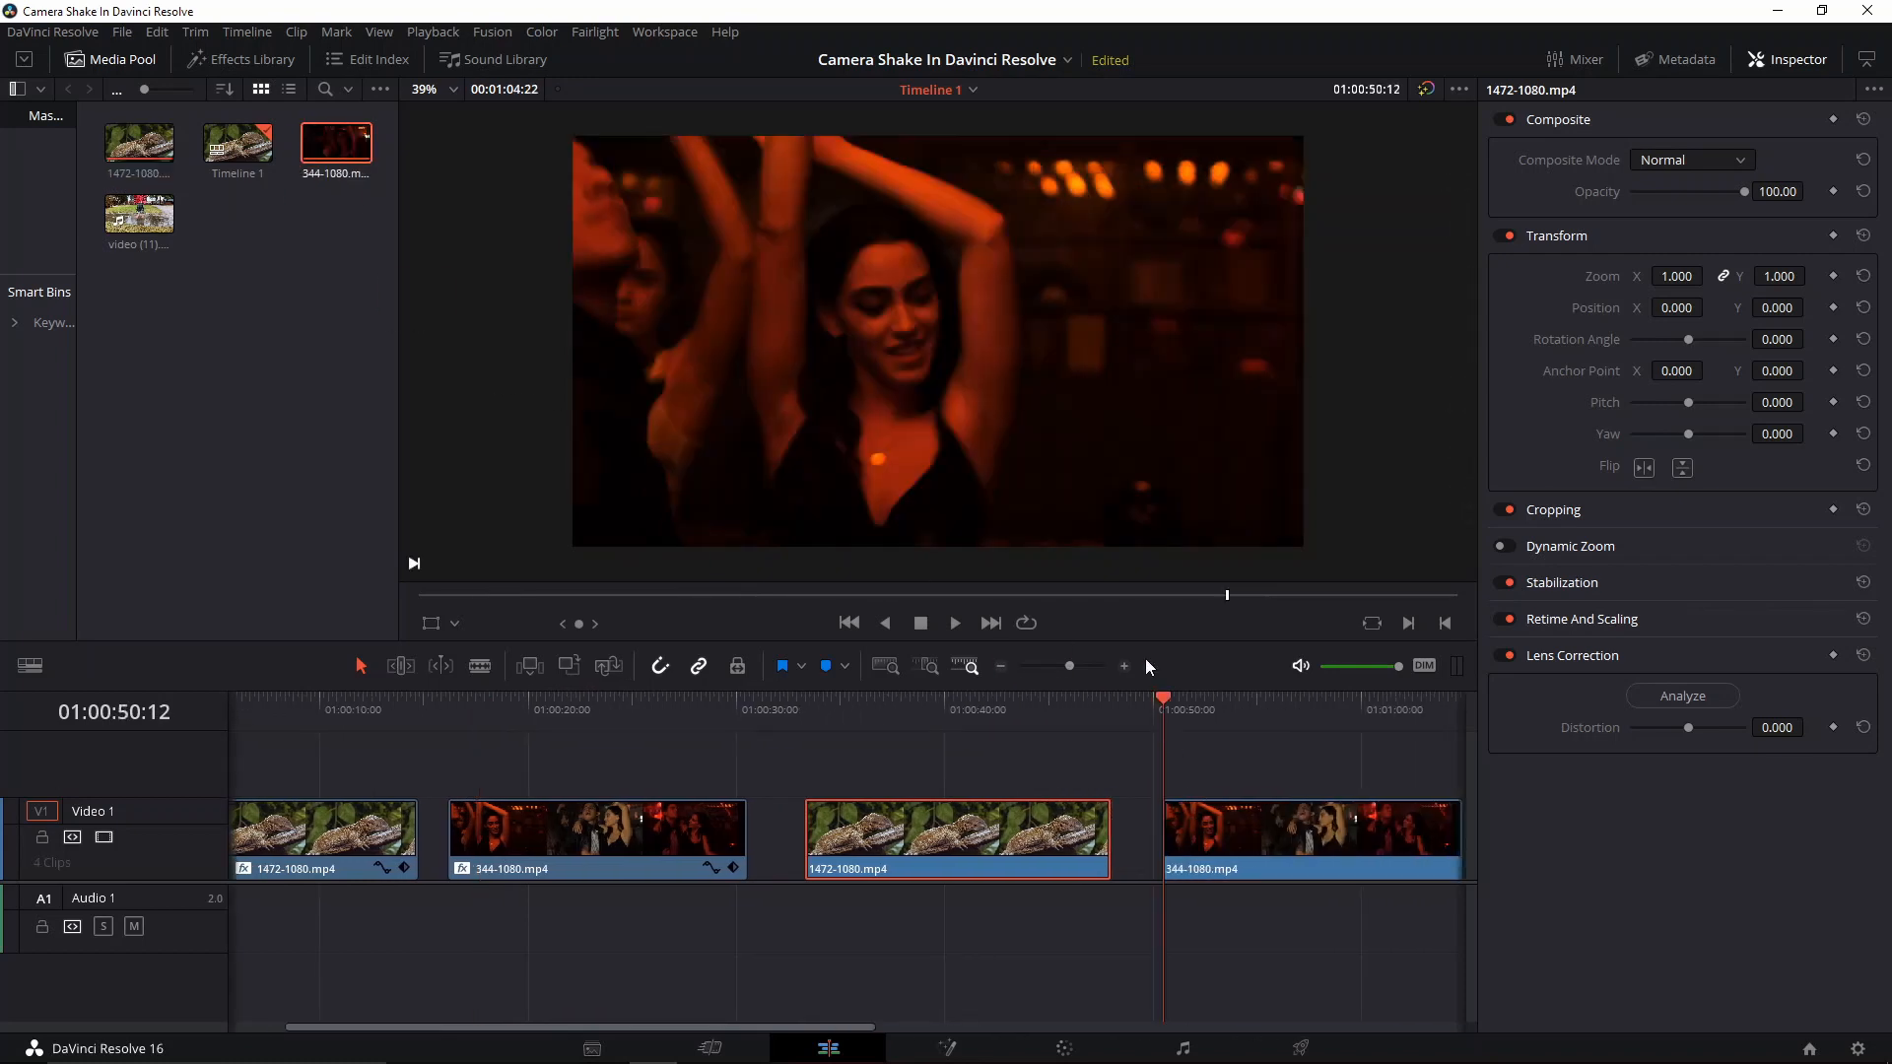
key("space")
scroll(1084, 744, "right", 3)
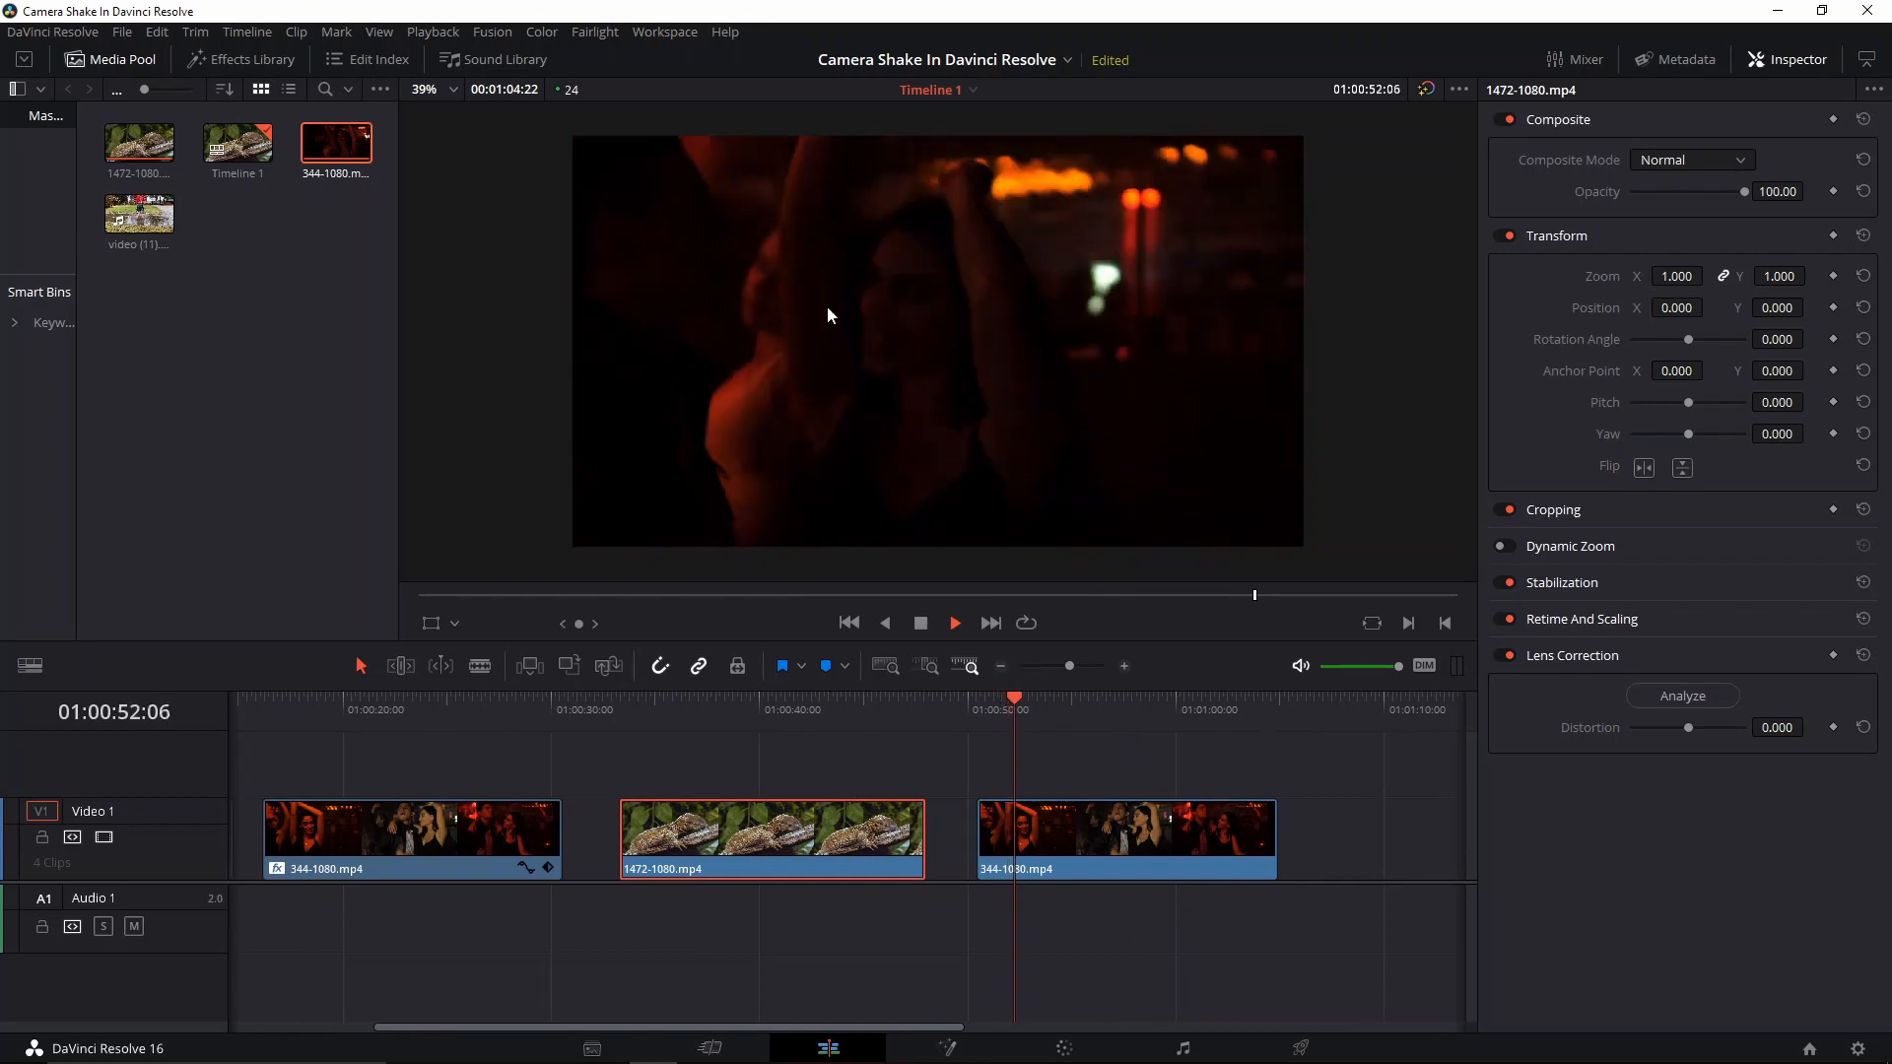
left_click(979, 711)
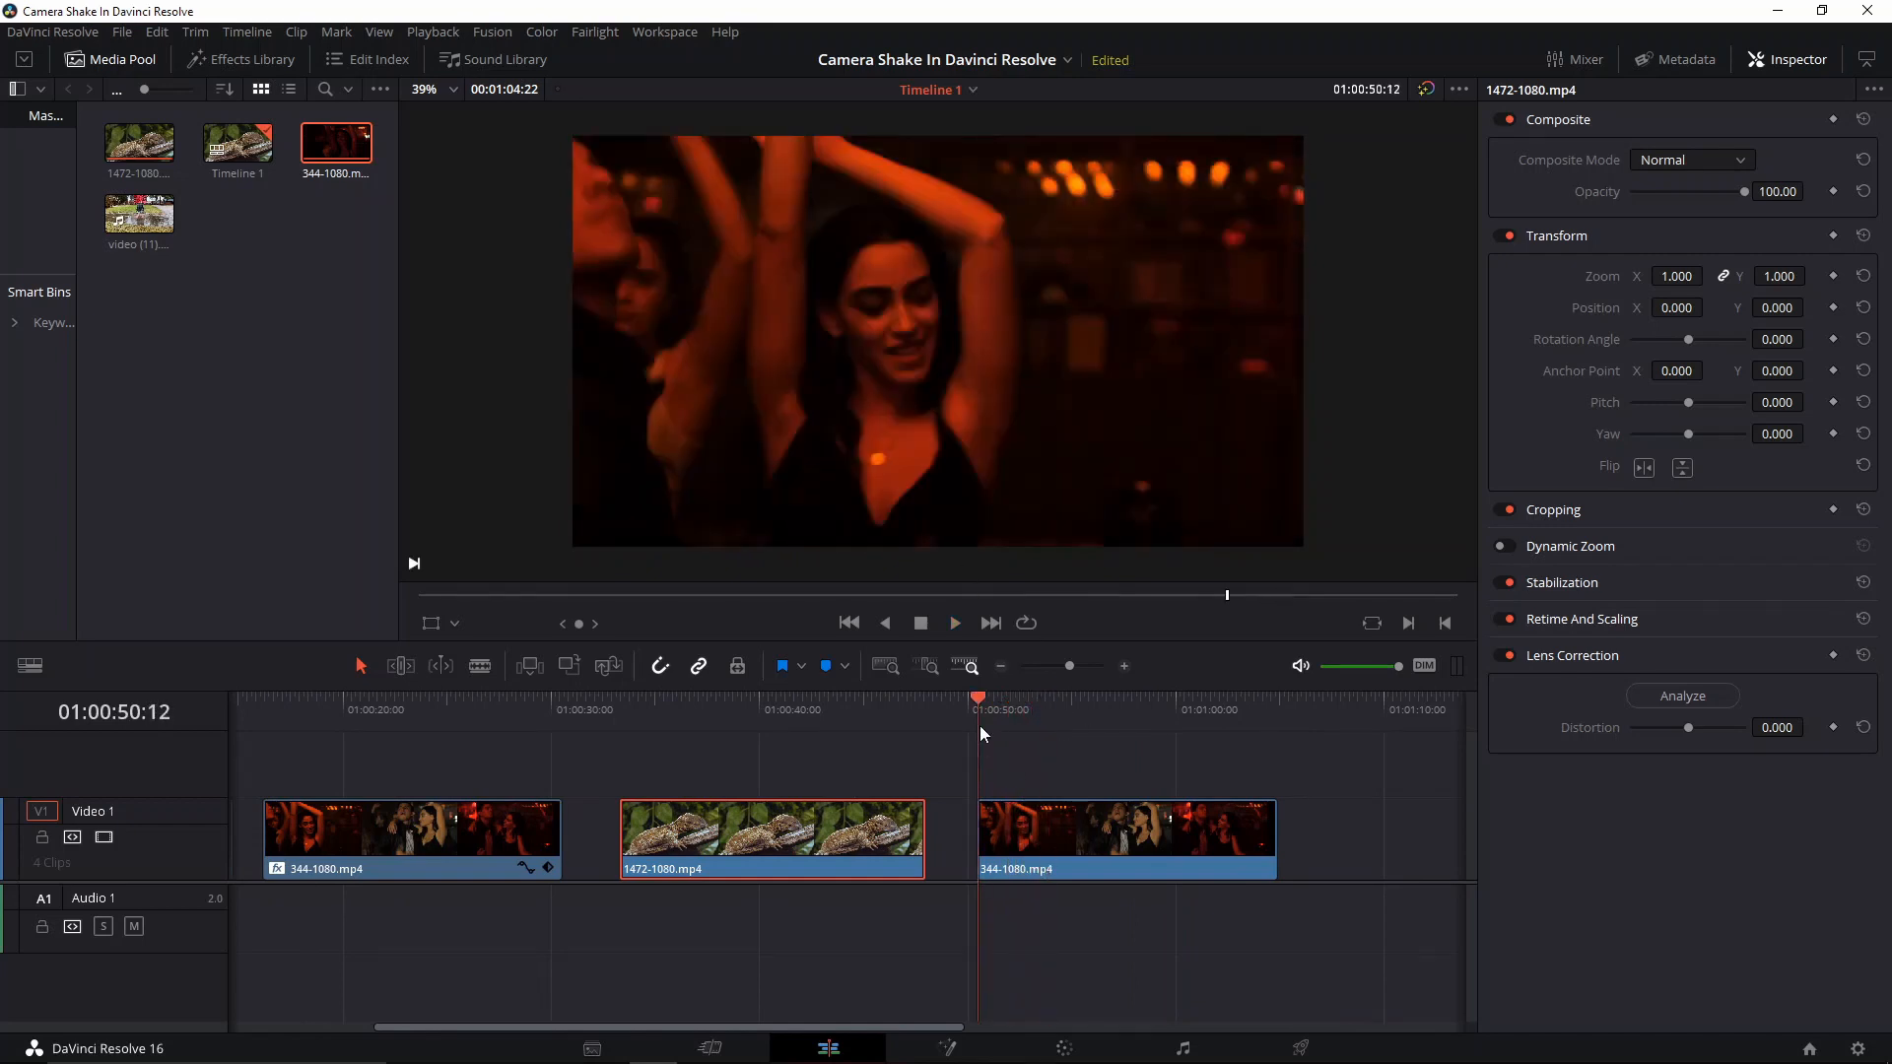
key("space")
key("space")
Replay and scrub through the earlier 344-1080.mp4 clip with the effect to examine its camera movement
scroll(1104, 766, "left", 2)
scroll(1149, 766, "left", 3)
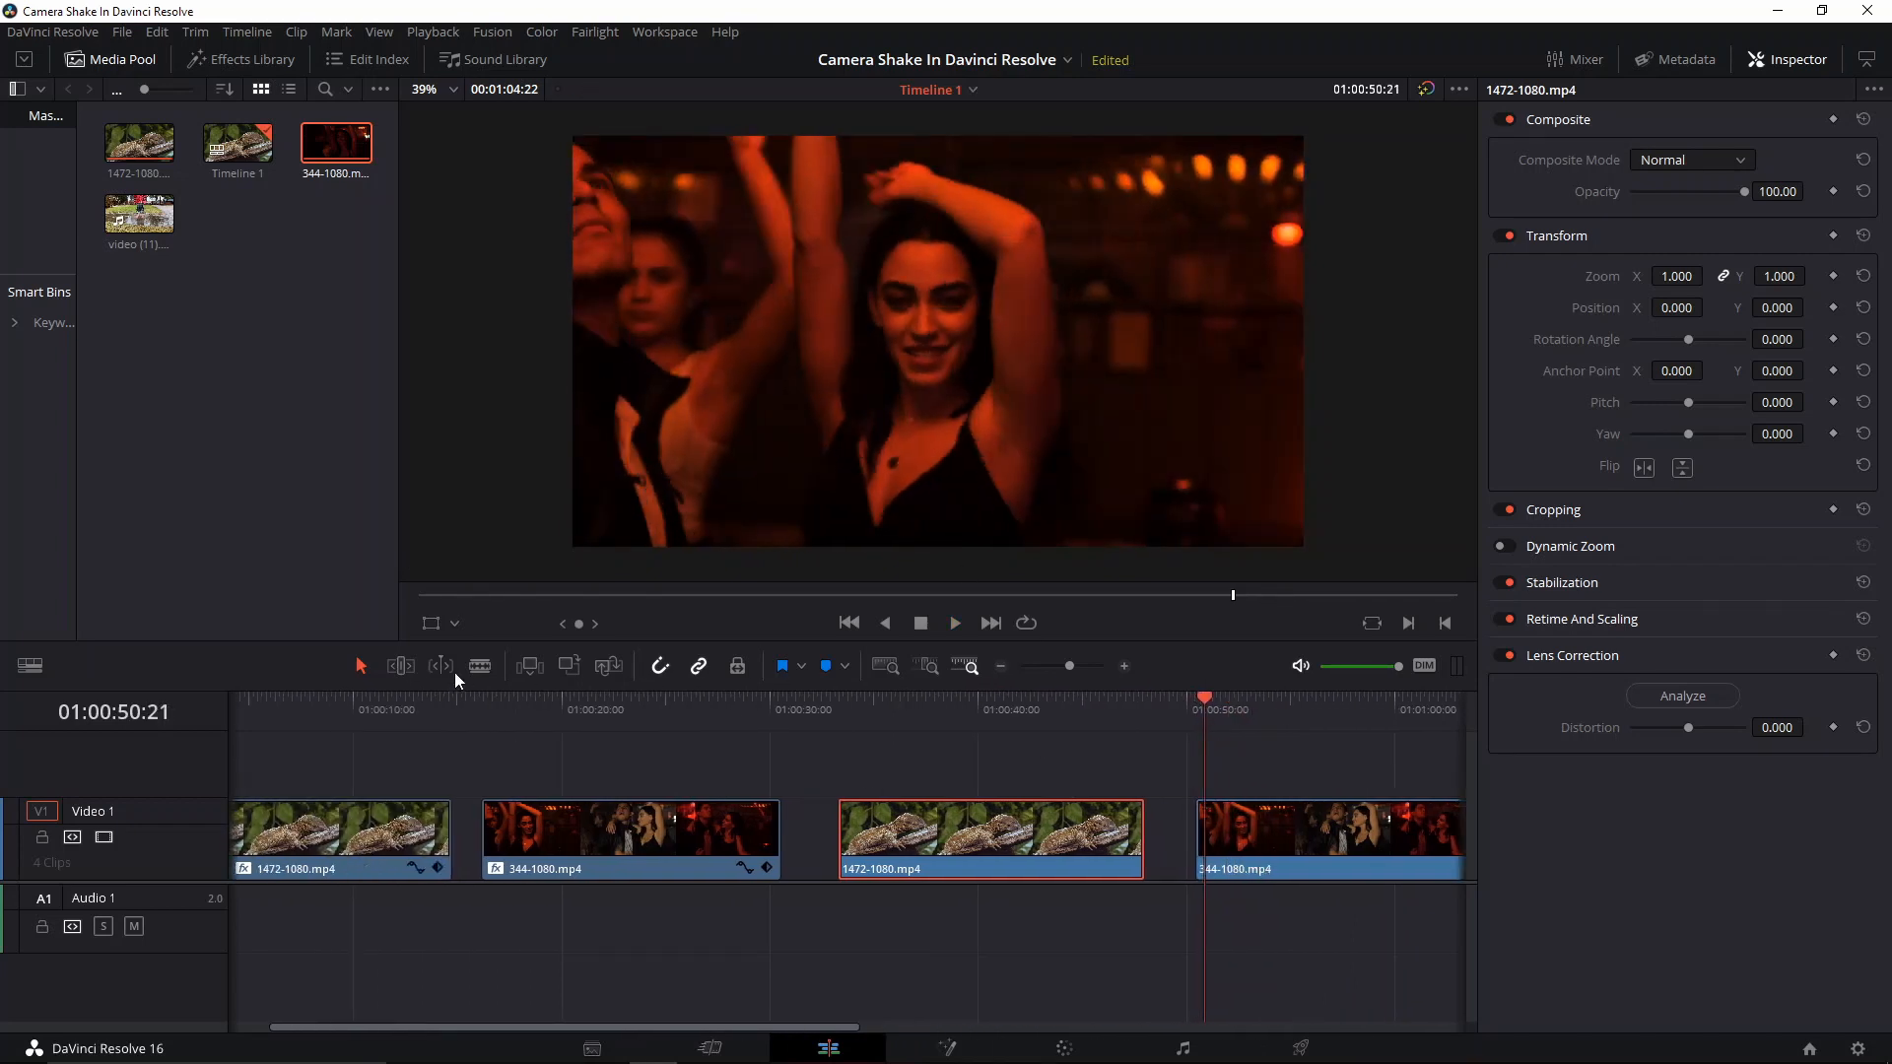
left_click(481, 708)
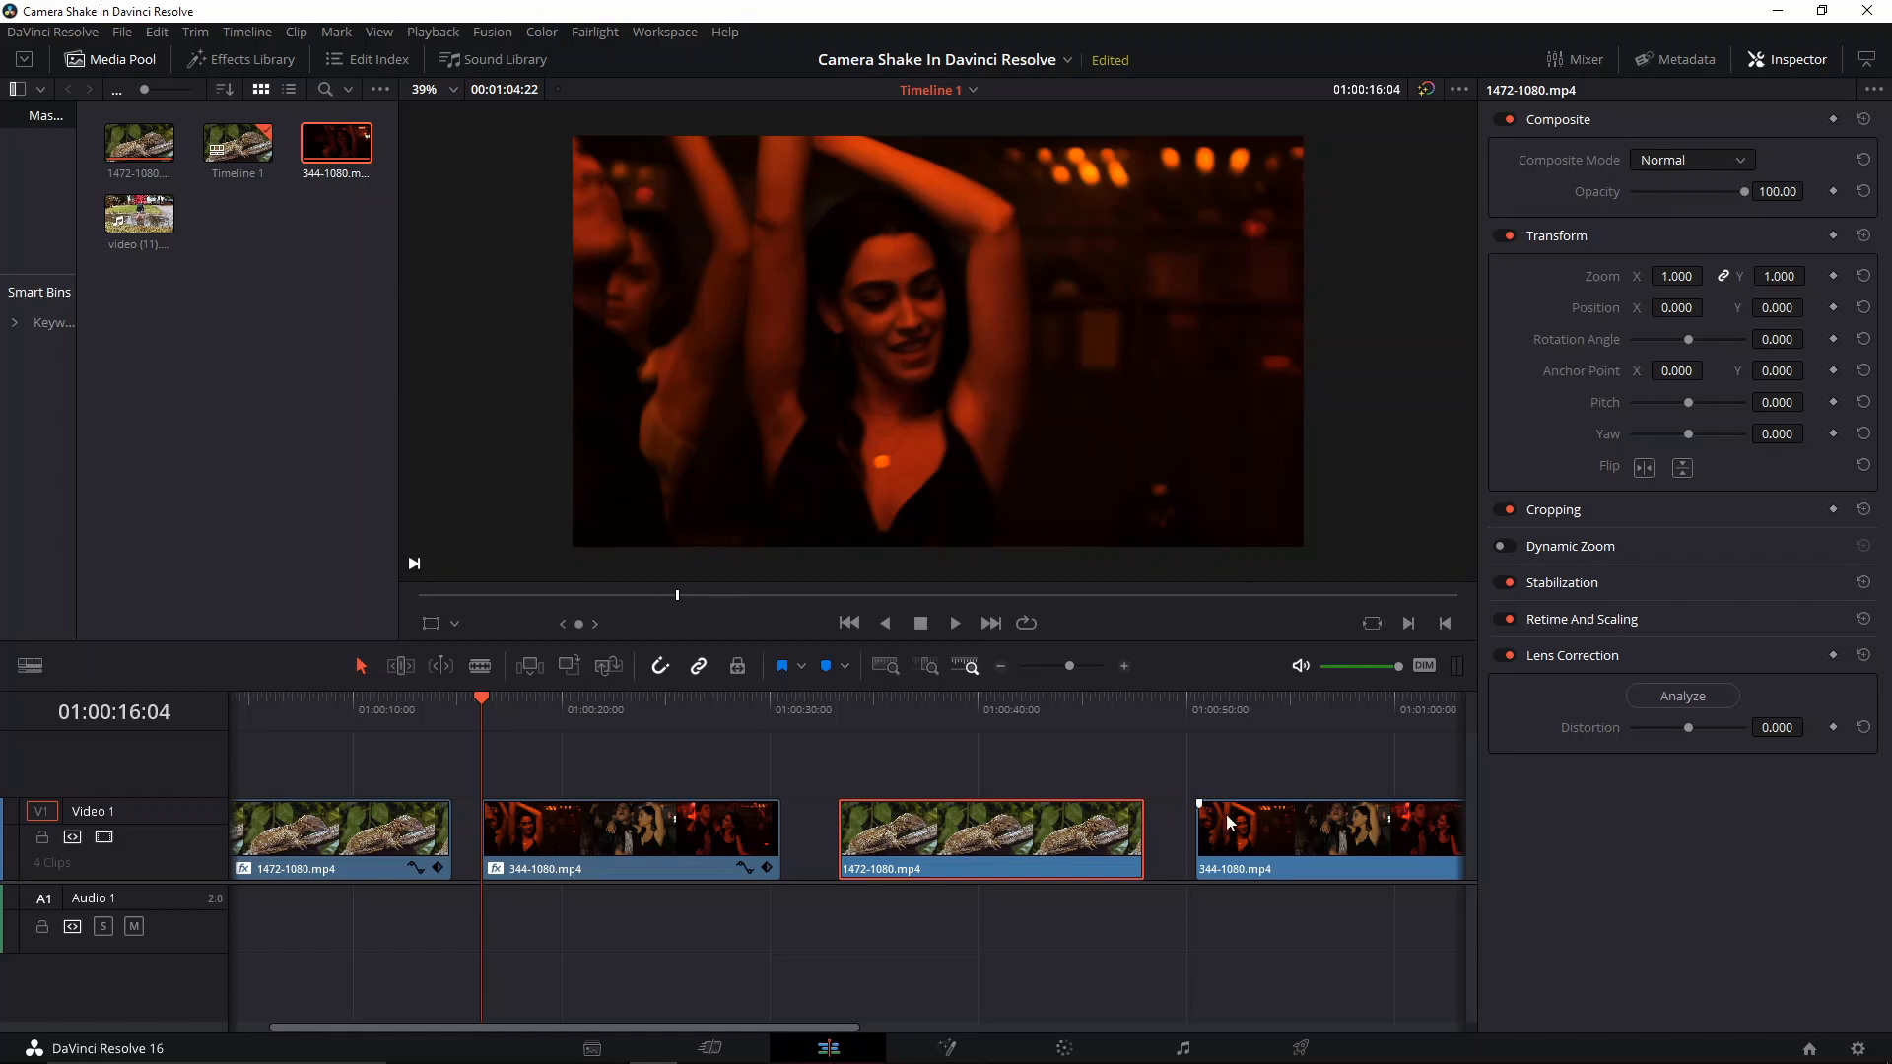
key("space")
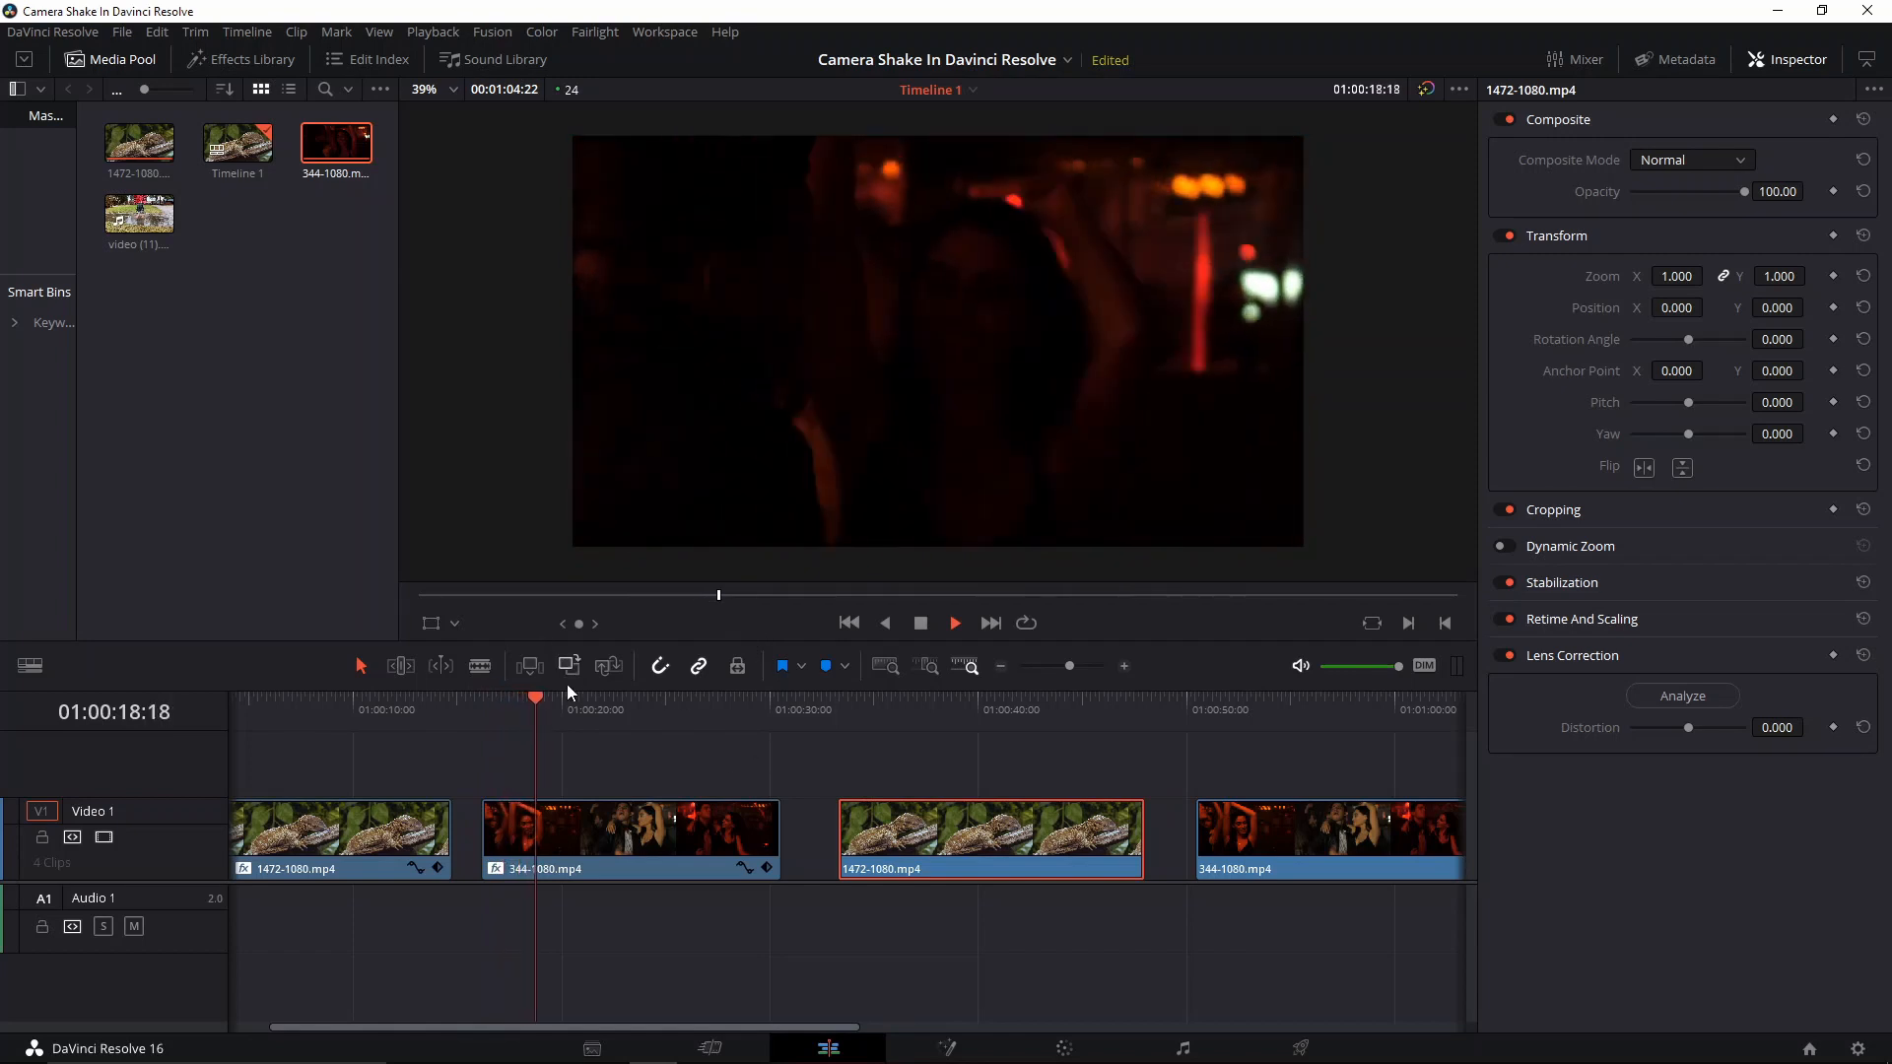
key("space")
left_click_drag(550, 725, 485, 728)
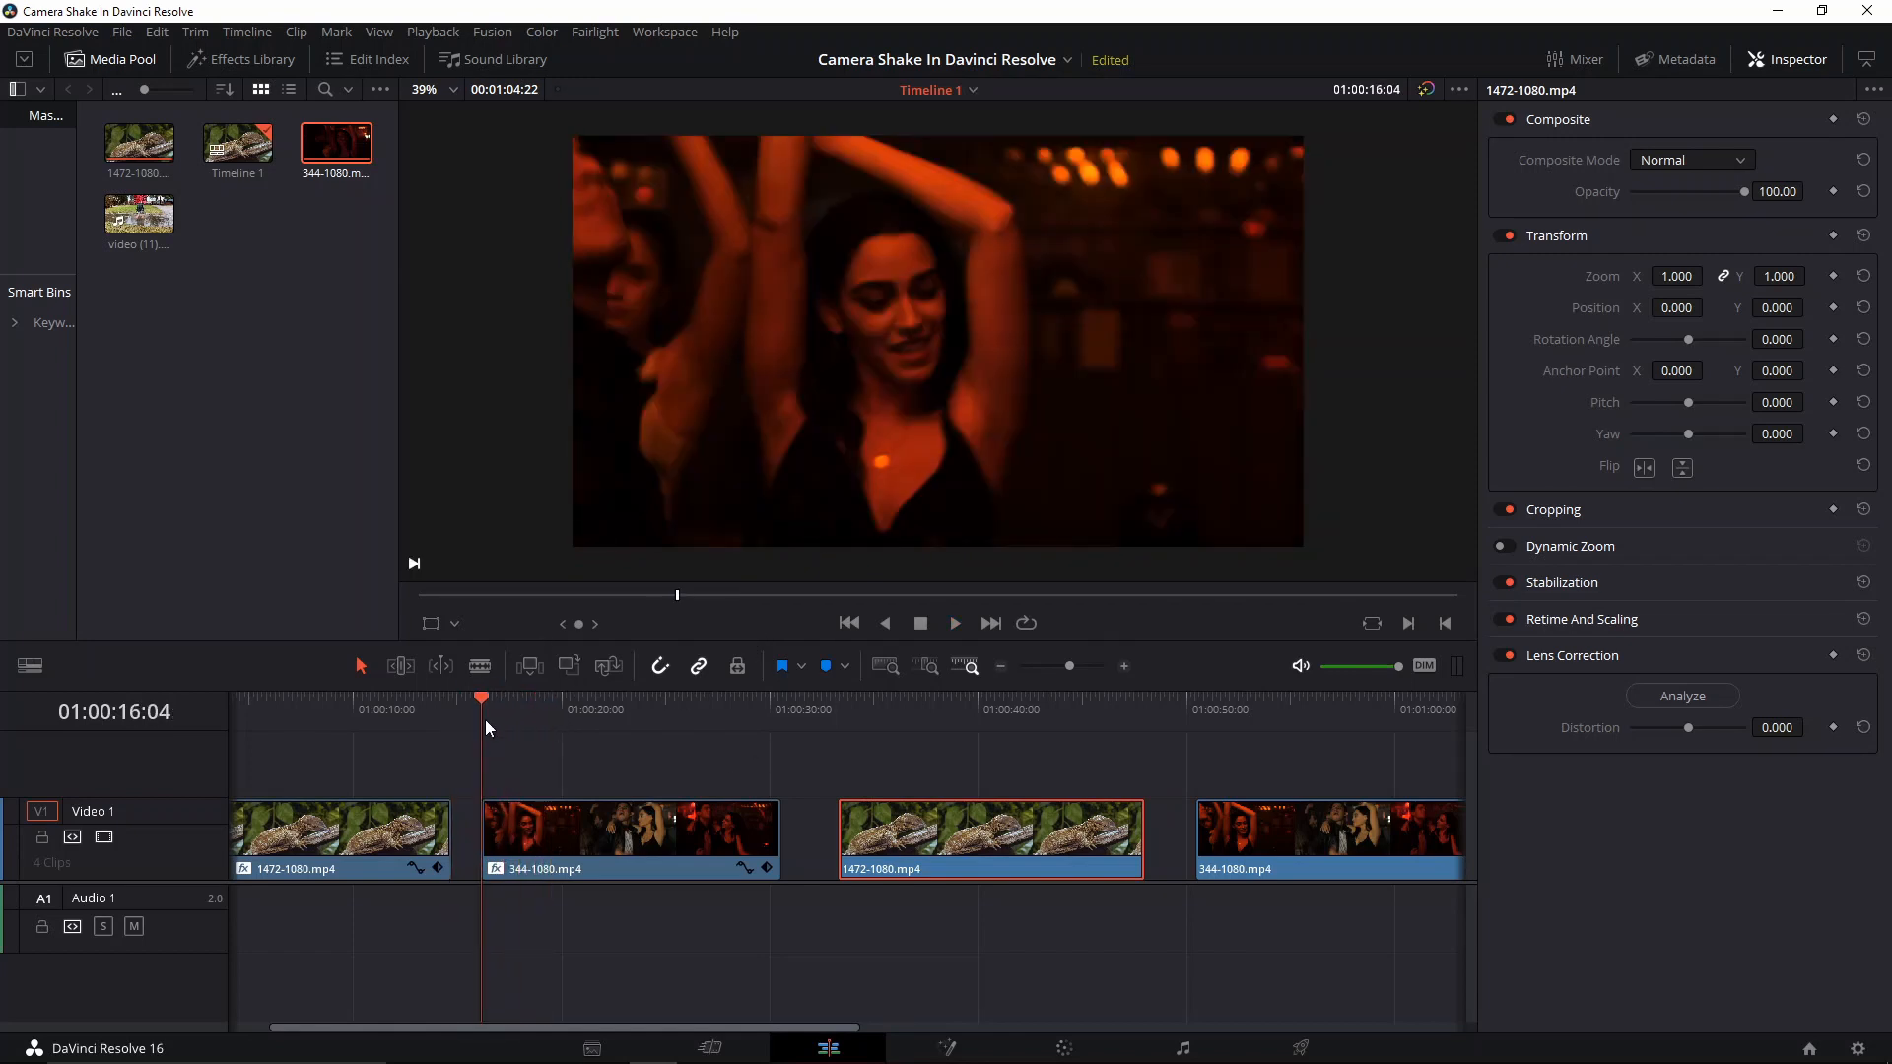
key("space")
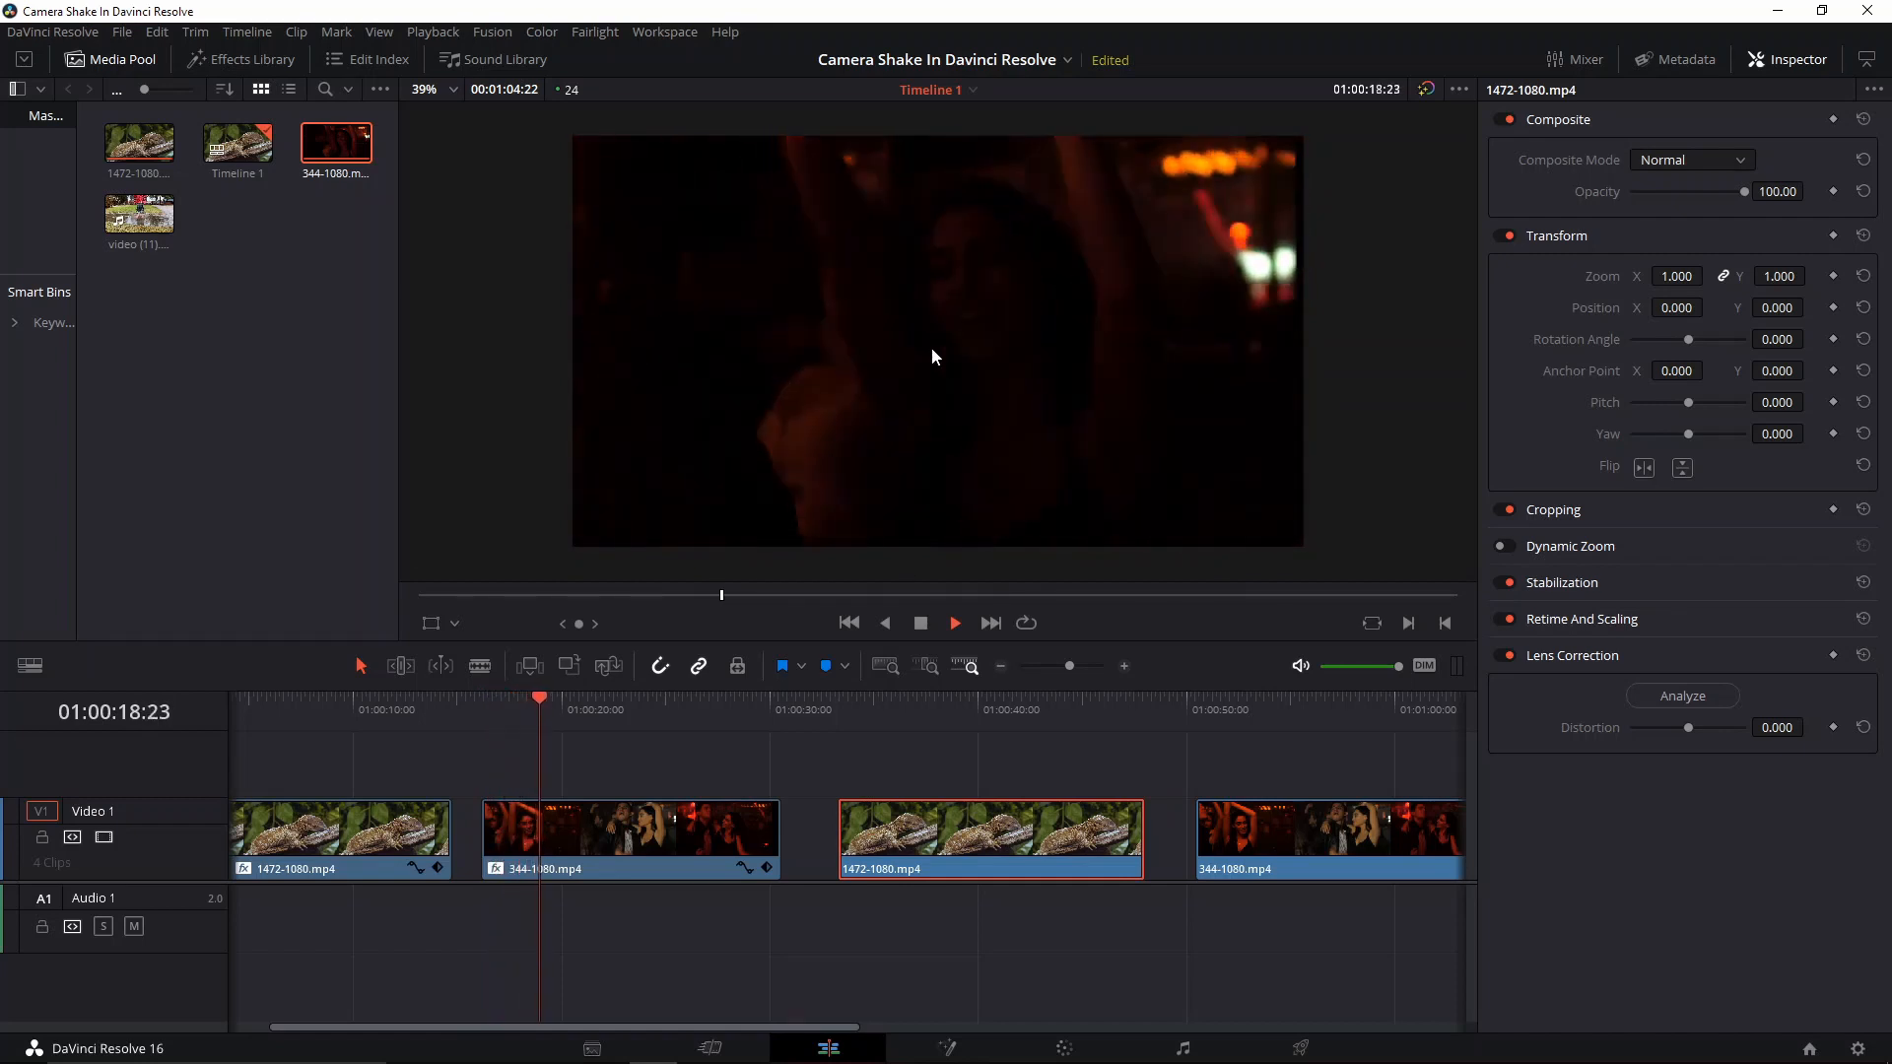
left_click(481, 709)
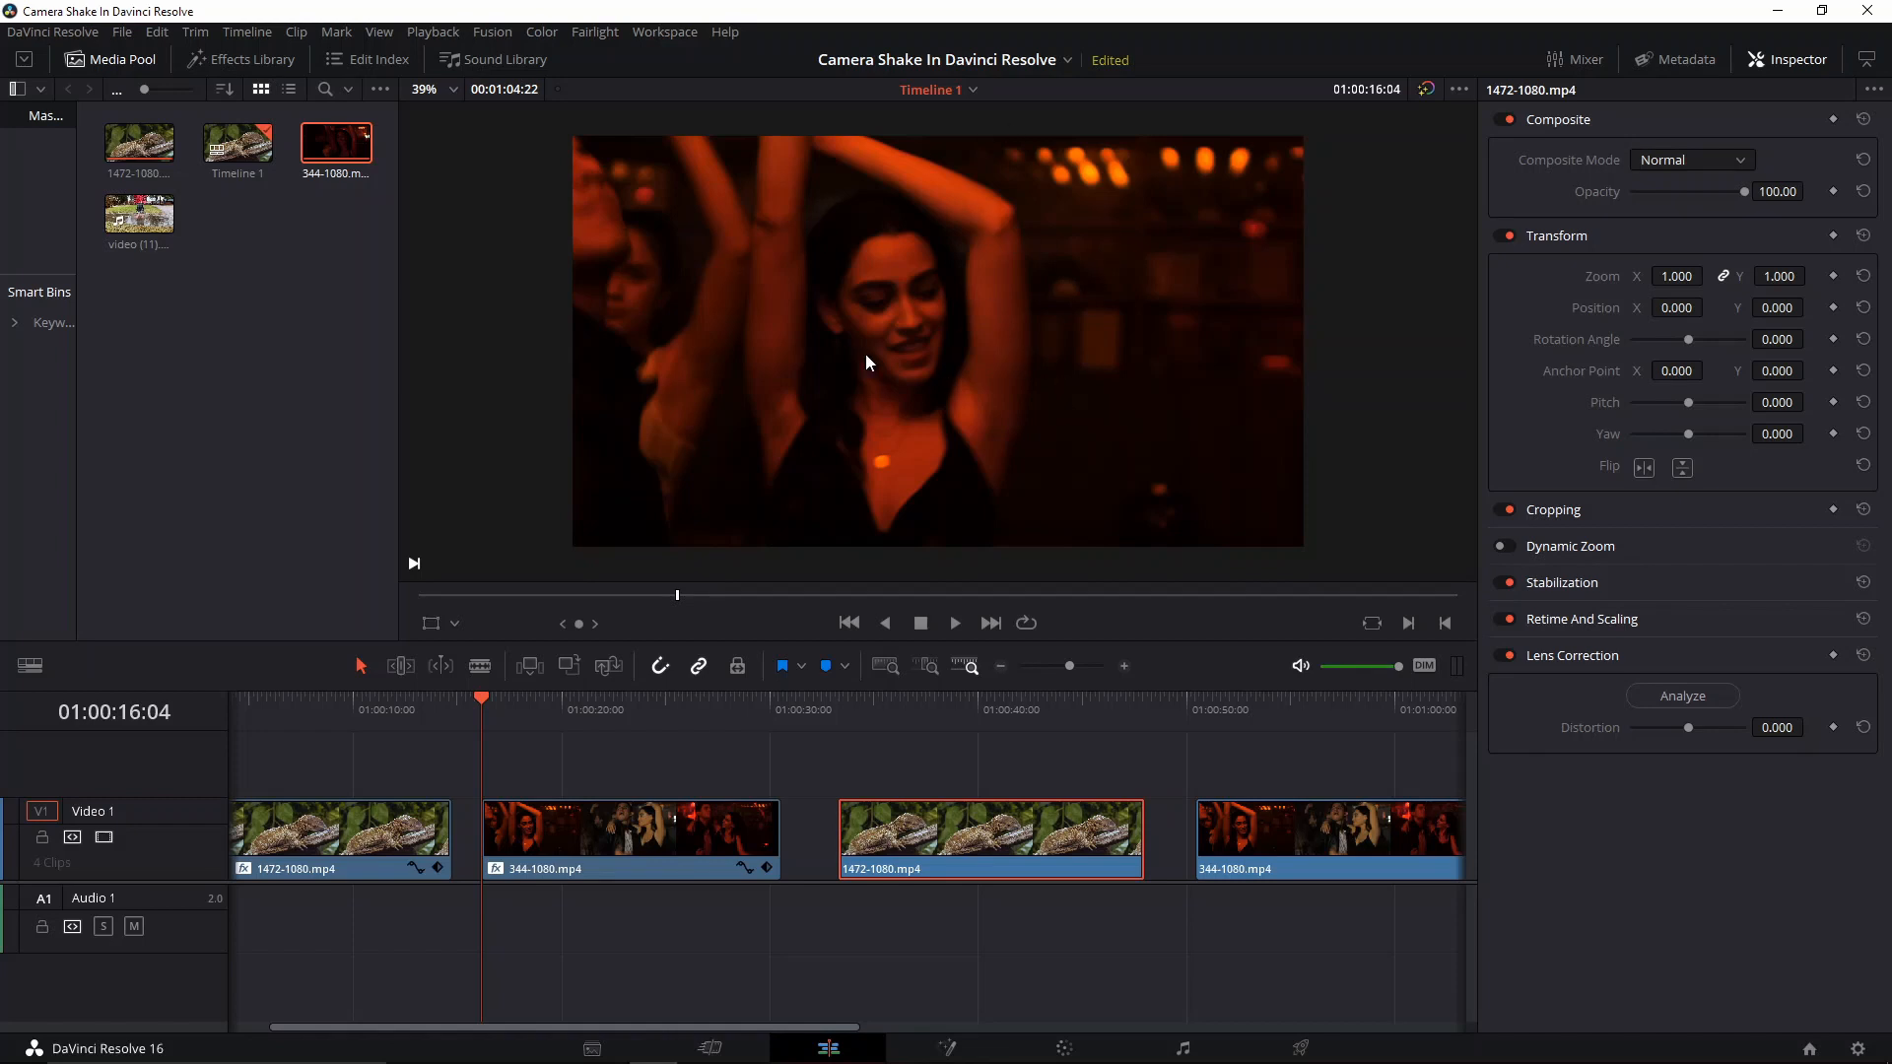
key("space")
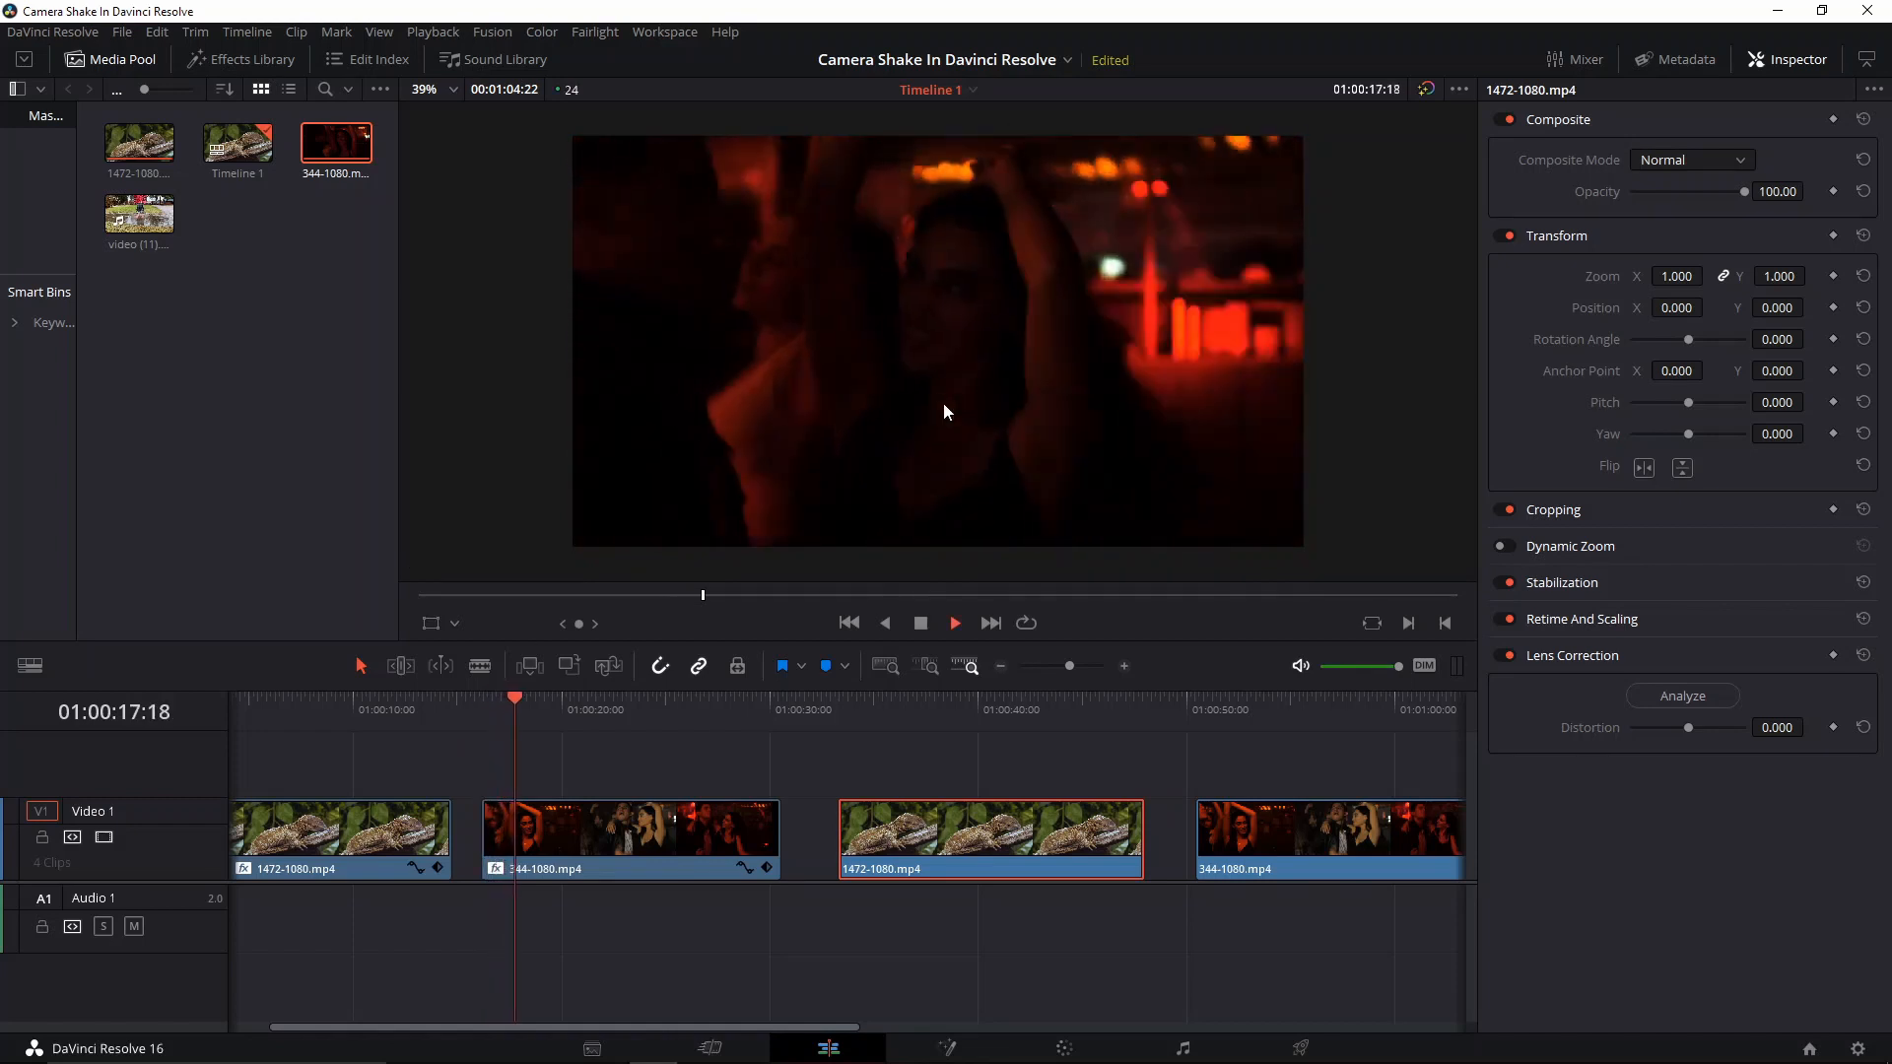
key("space")
key("space")
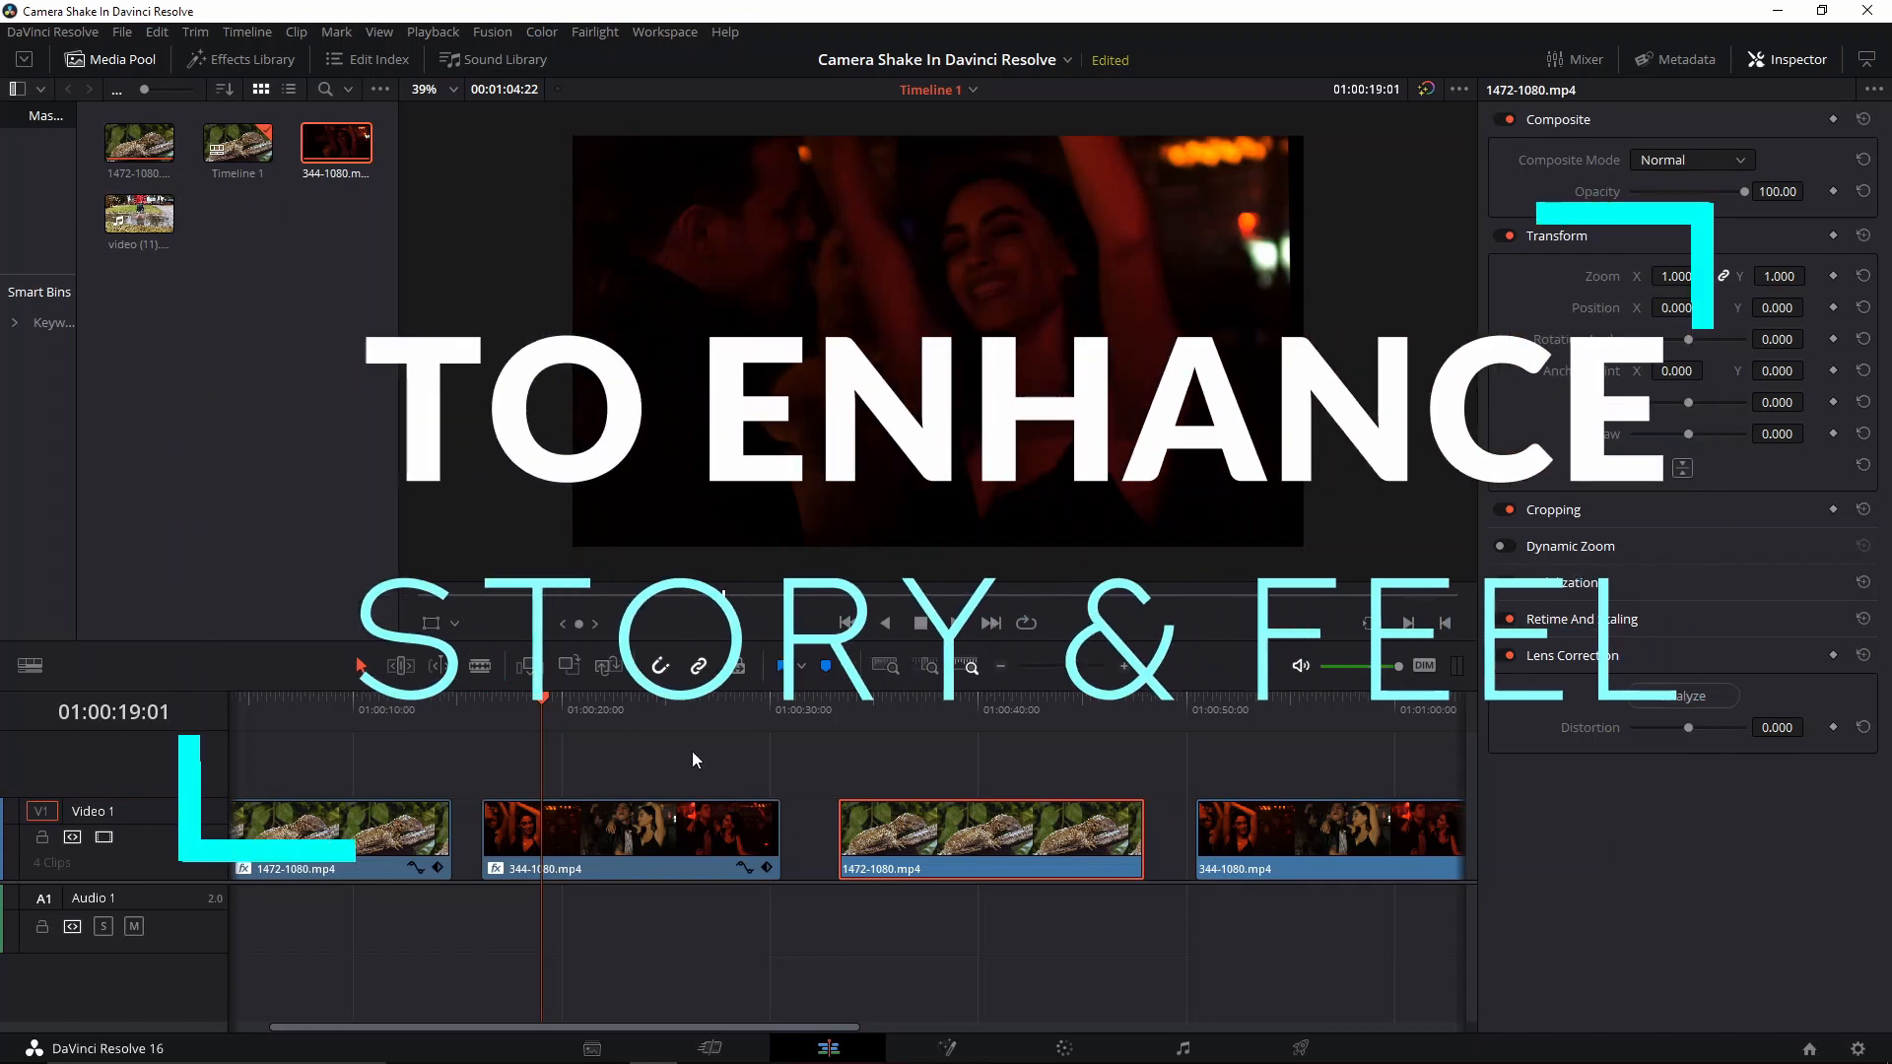
left_click_drag(516, 711, 654, 729)
left_click_drag(794, 707, 727, 708)
scroll(760, 759, "right", 2)
scroll(762, 760, "left", 3)
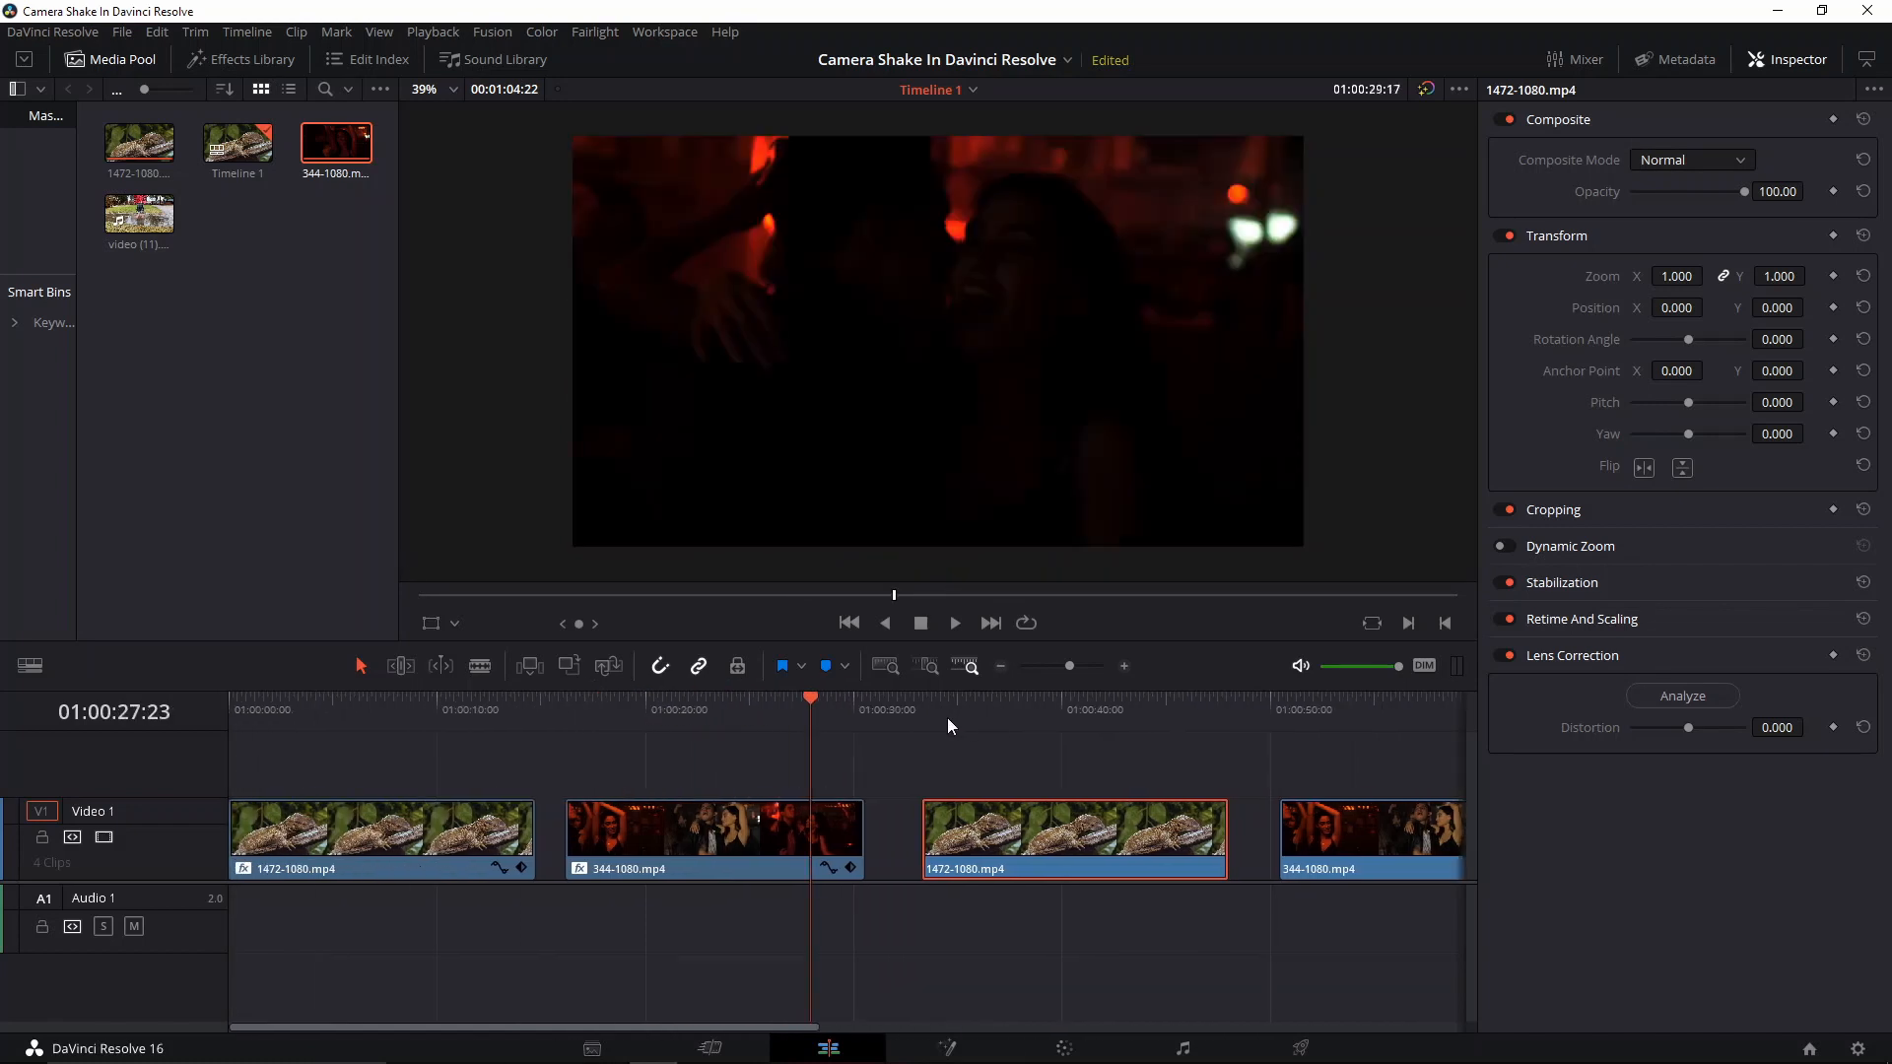
Apply the OpenFX Camera Shake effect to the second 1472-1080.mp4 clip, with the playhead at that clip's start
left_click(925, 717)
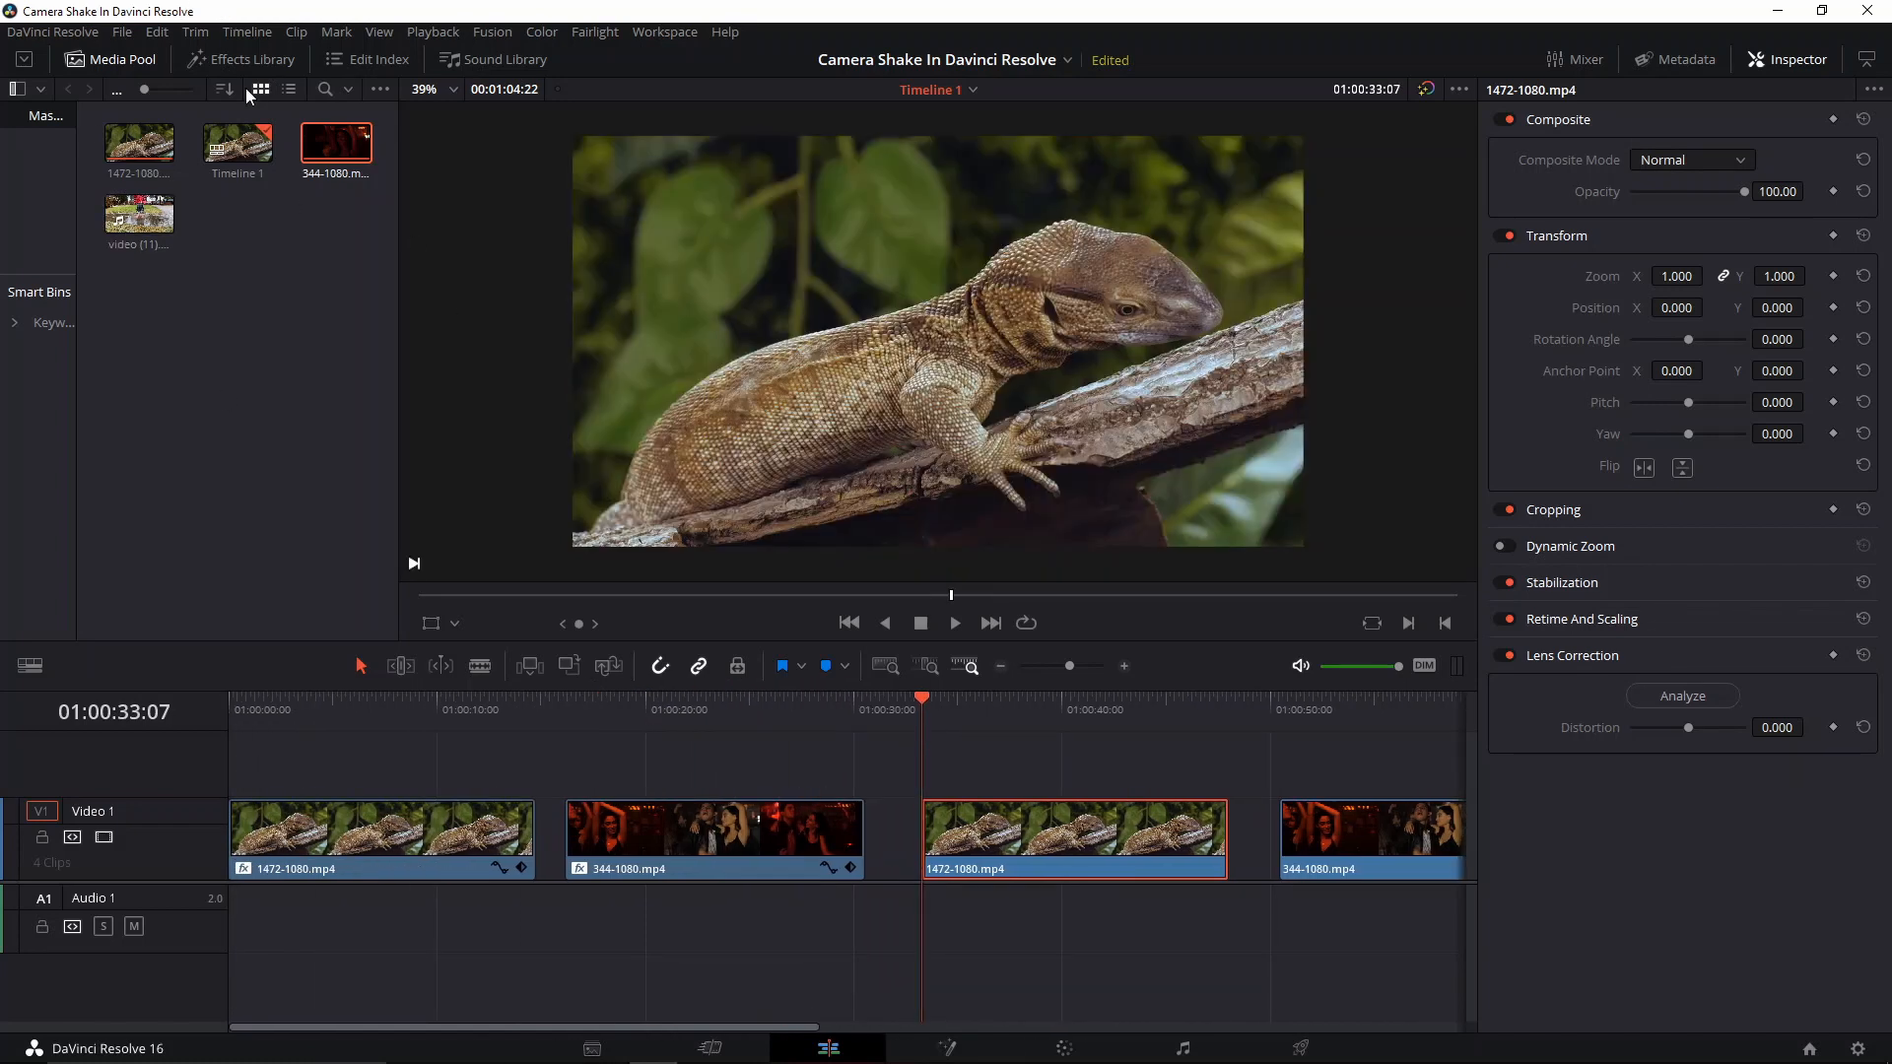
left_click(242, 59)
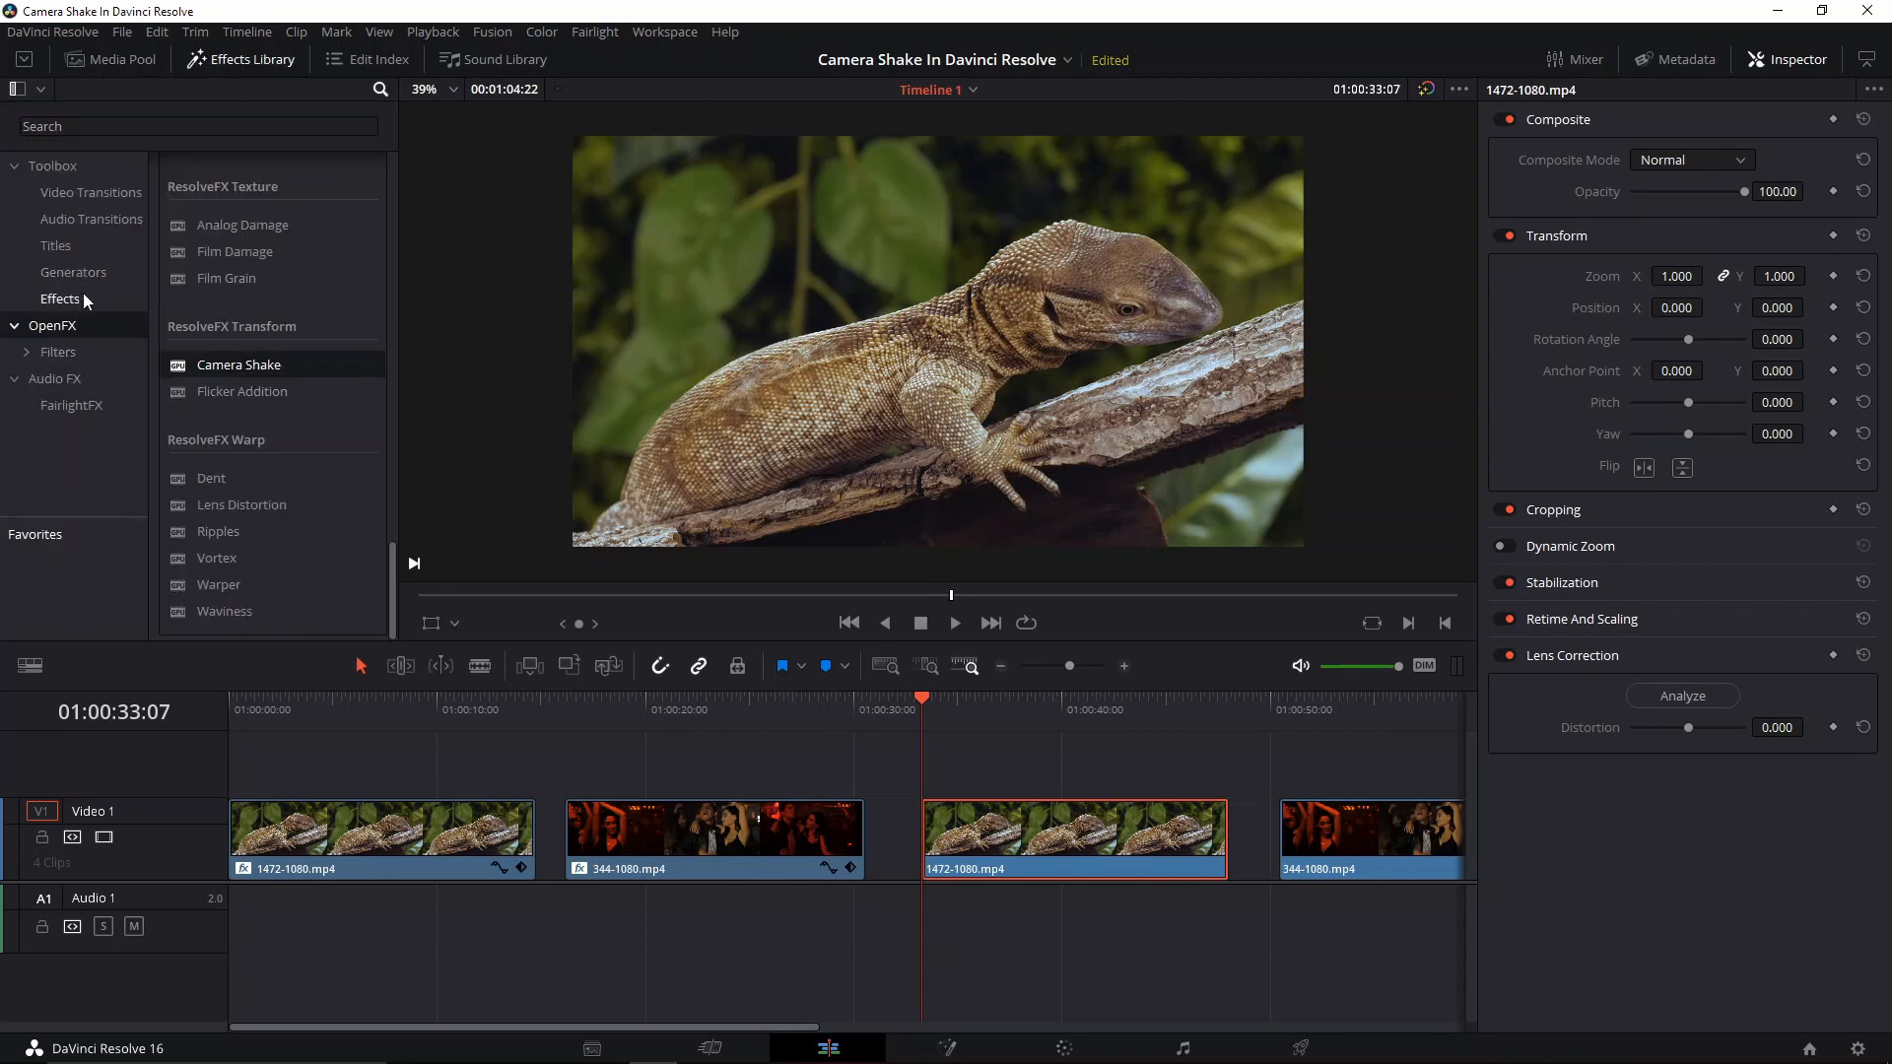
left_click(55, 165)
left_click(63, 325)
scroll(253, 281, "up", 6)
scroll(223, 372, "down", 6)
scroll(980, 793, "right", 3)
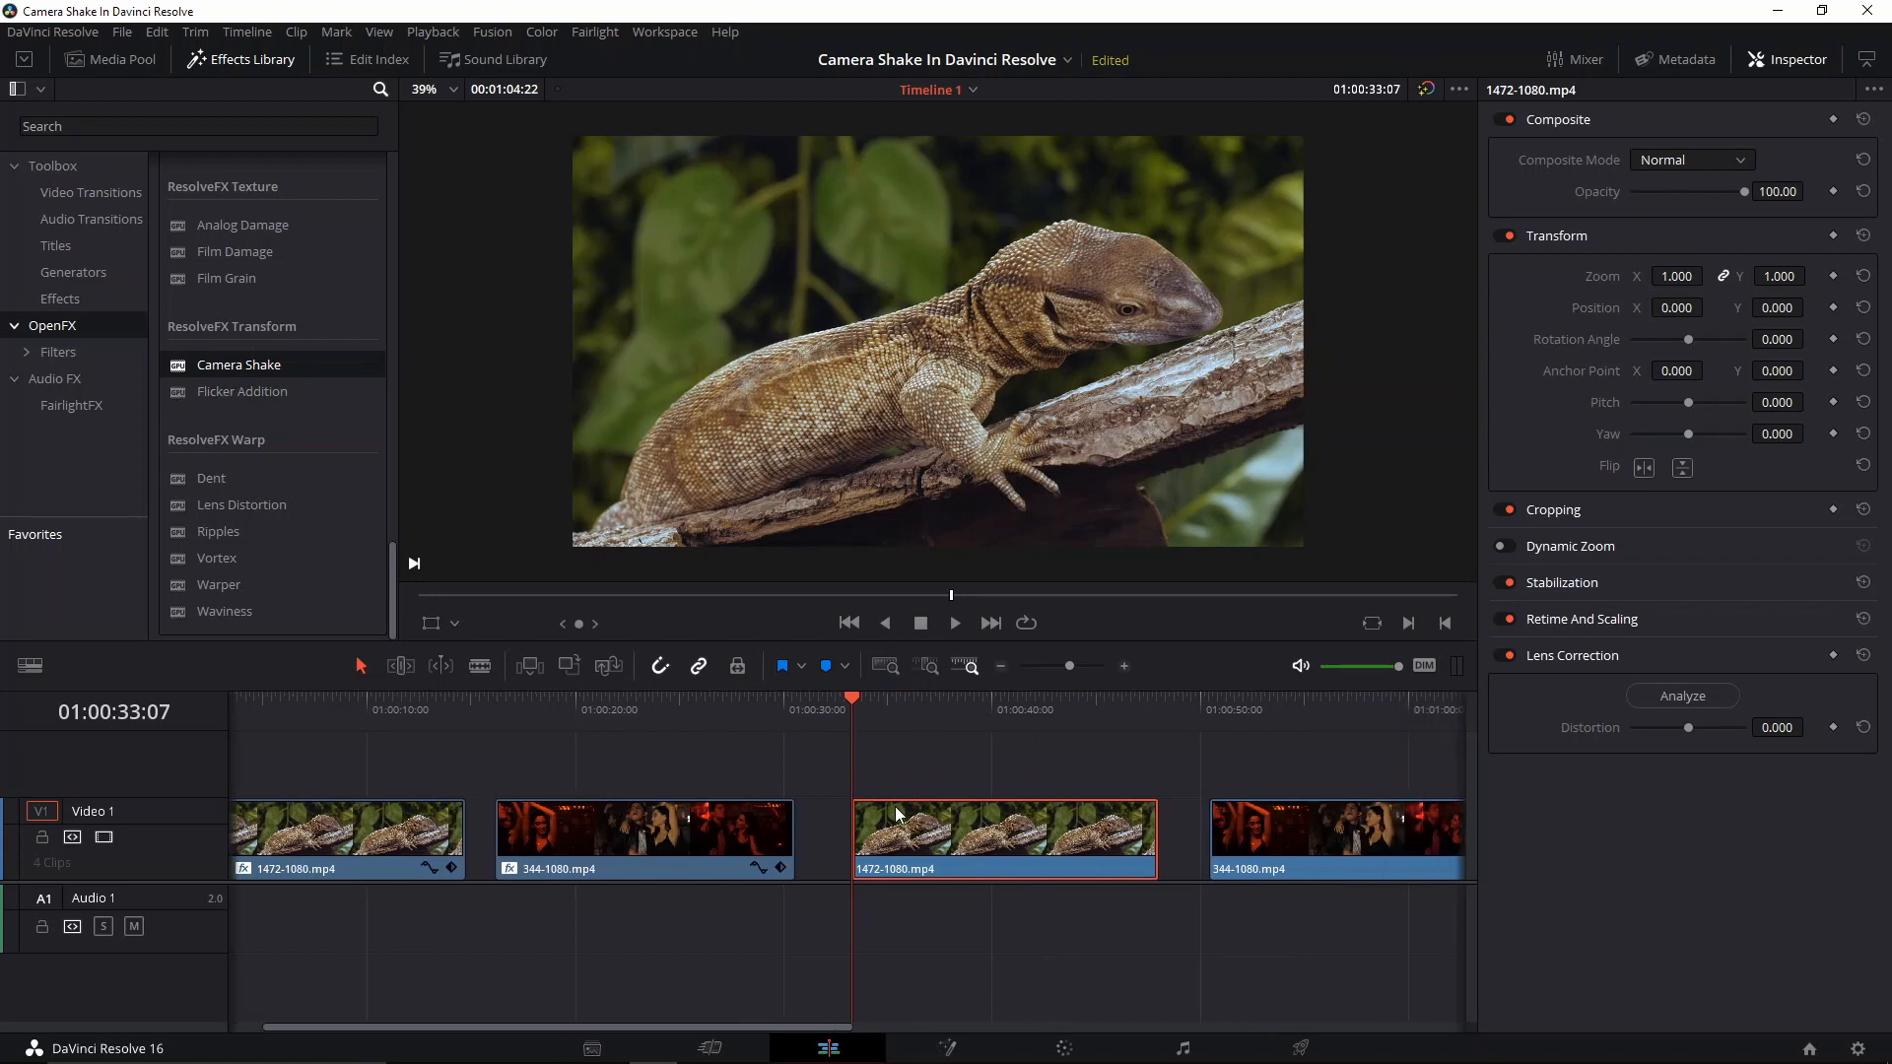
scroll(1054, 774, "right", 6)
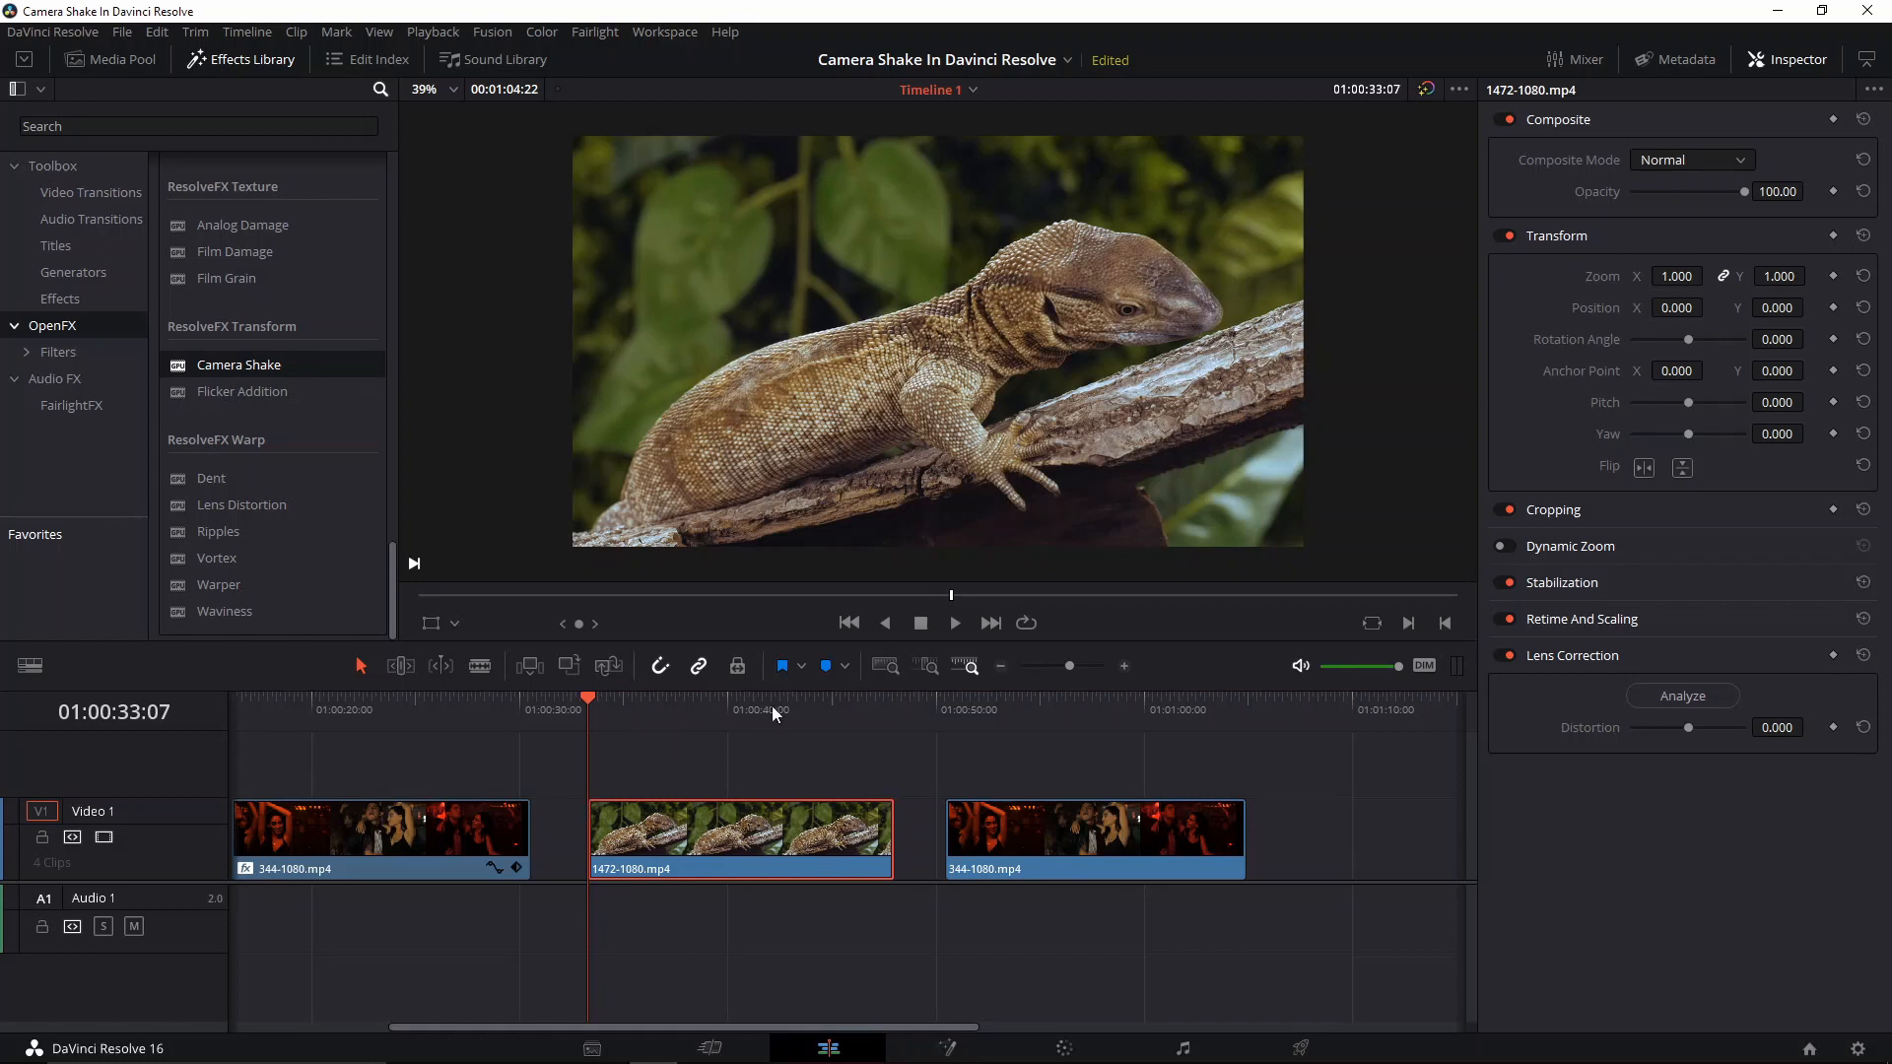
left_click_drag(253, 367, 660, 783)
scroll(769, 763, "left", 2)
scroll(794, 760, "right", 1)
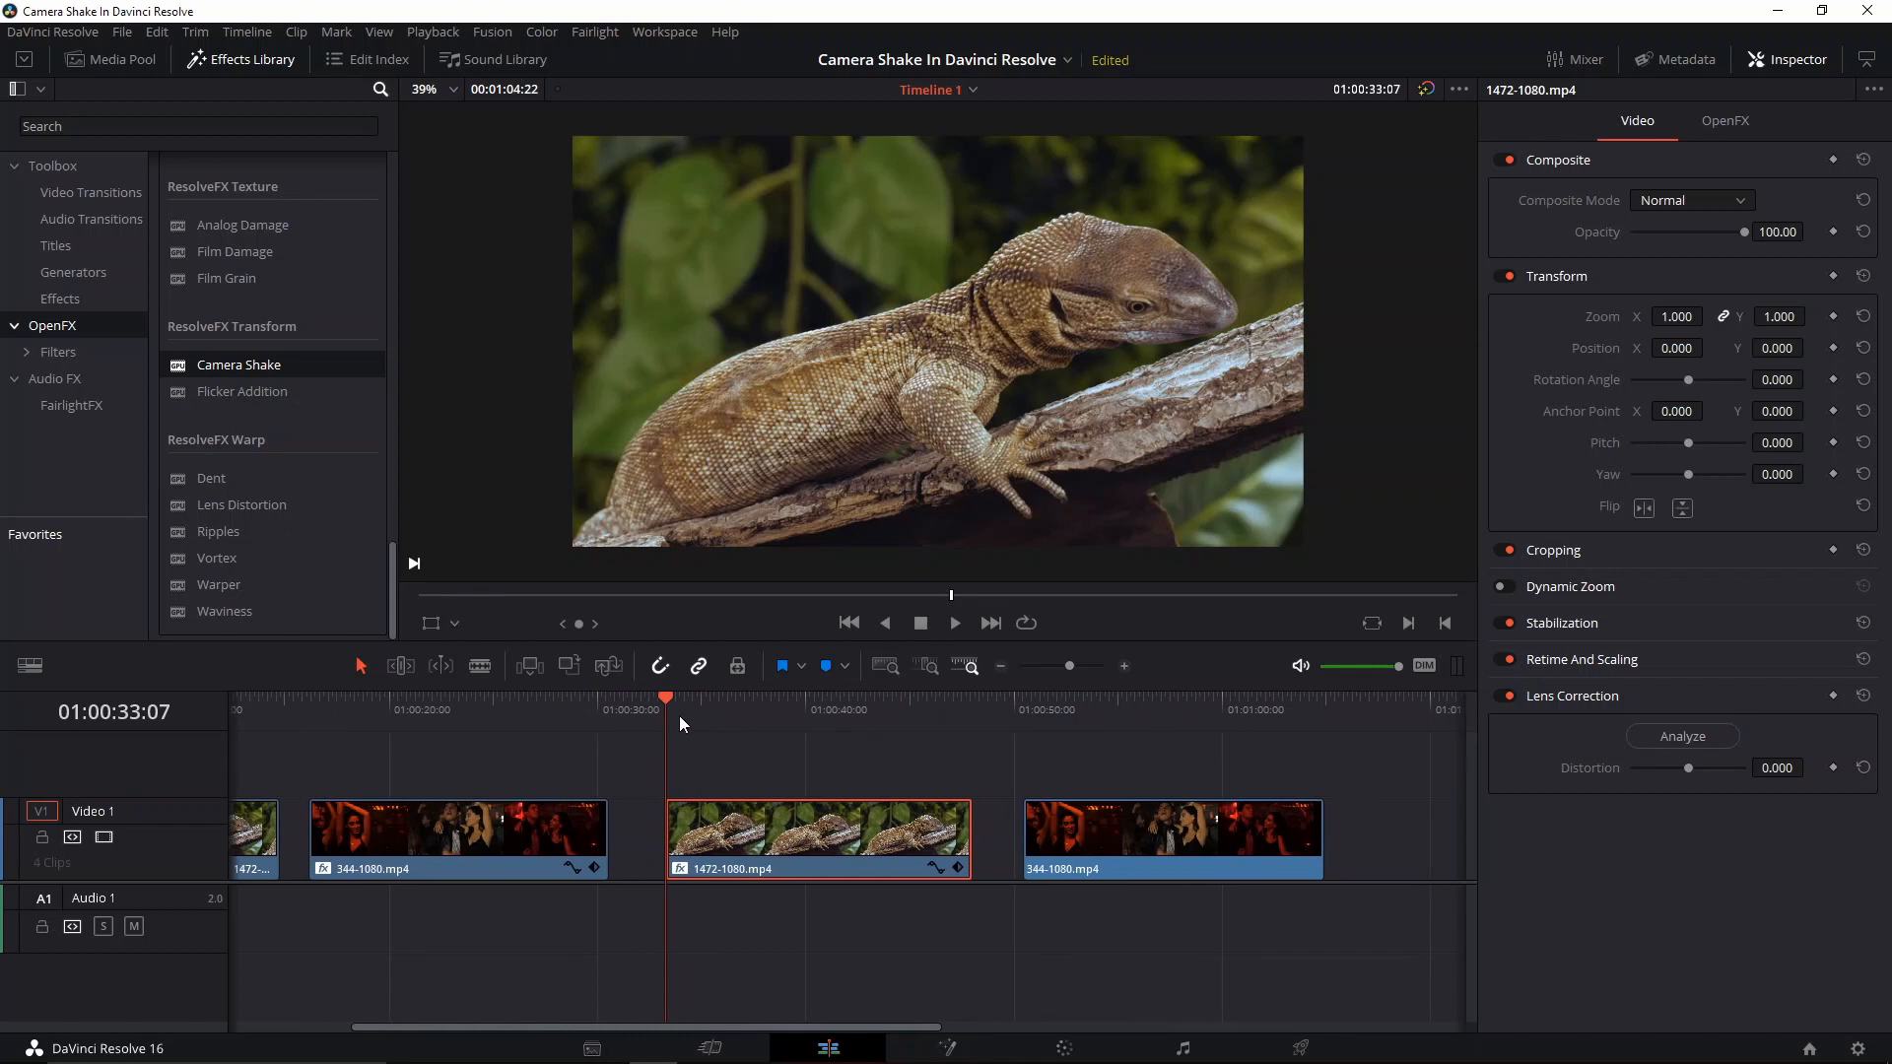
scroll(868, 769, "left", 5)
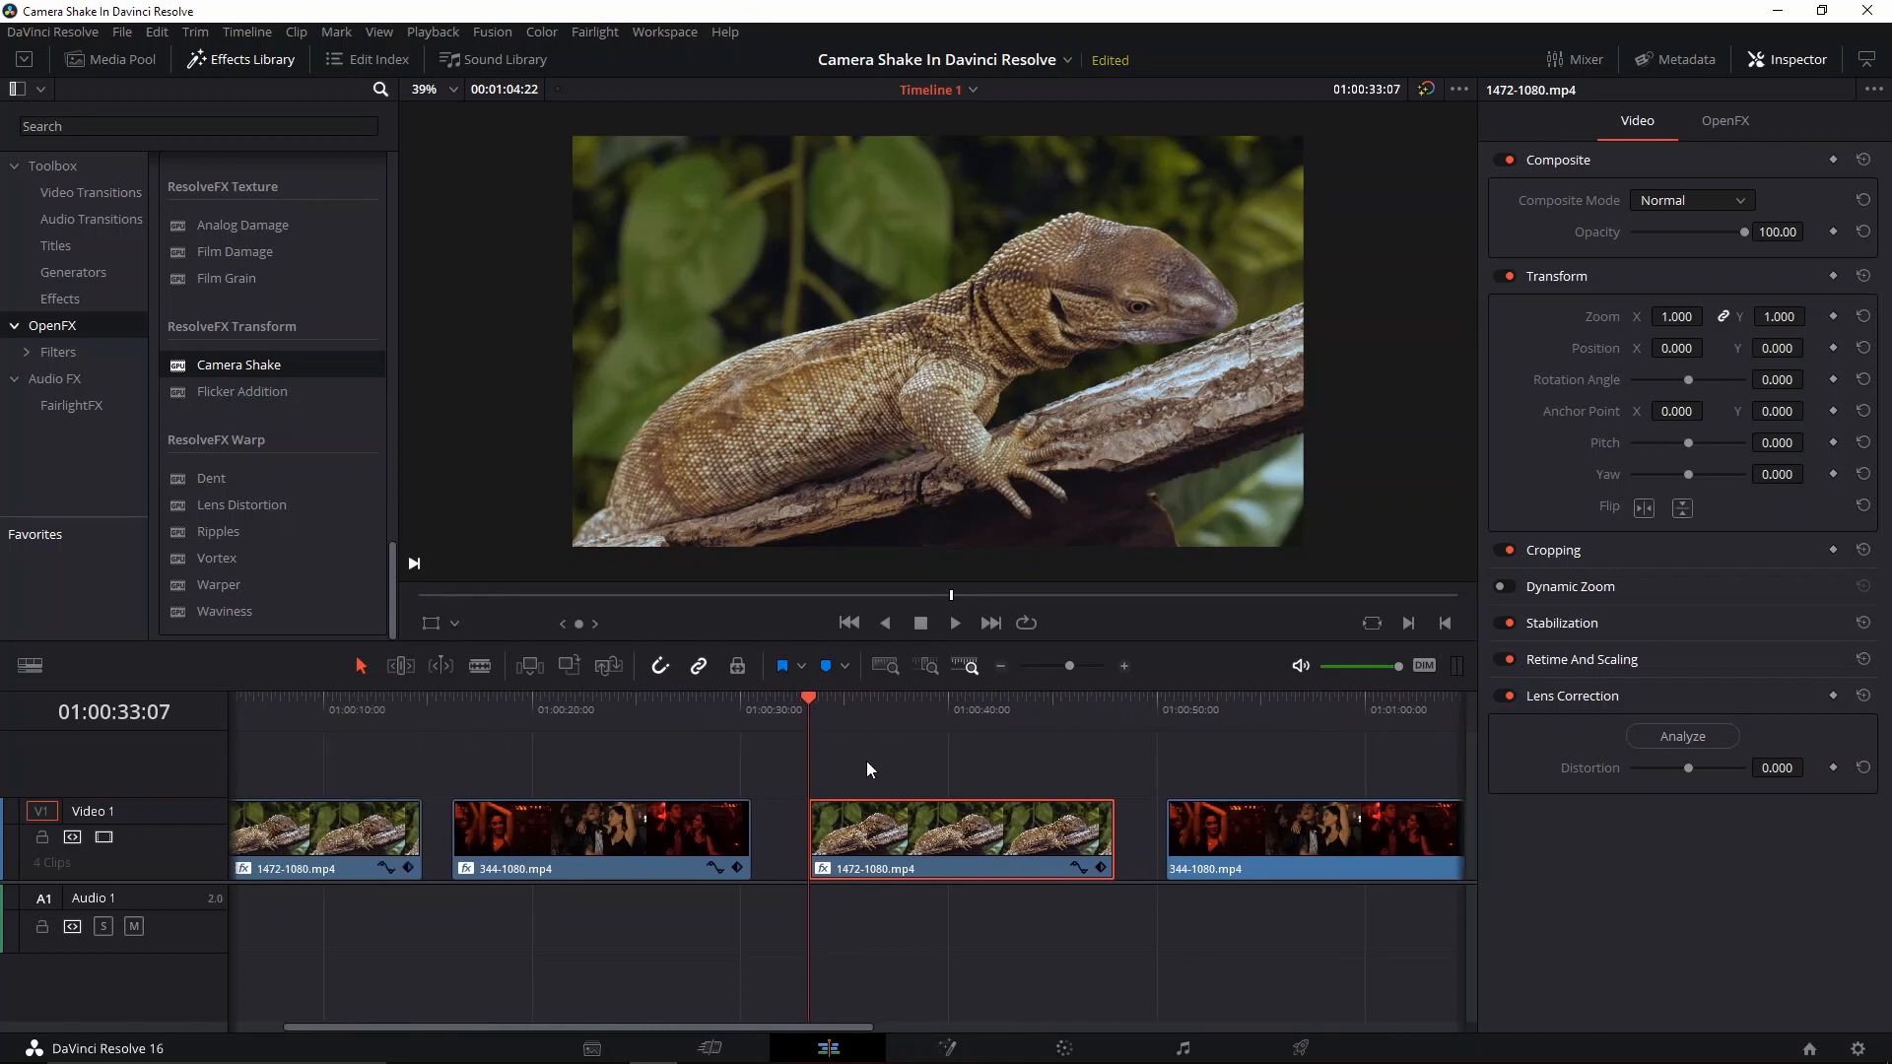
Review the second lizard clip's Camera Shake settings, switch the effect off and on again, and return to its video properties
left_click(1725, 120)
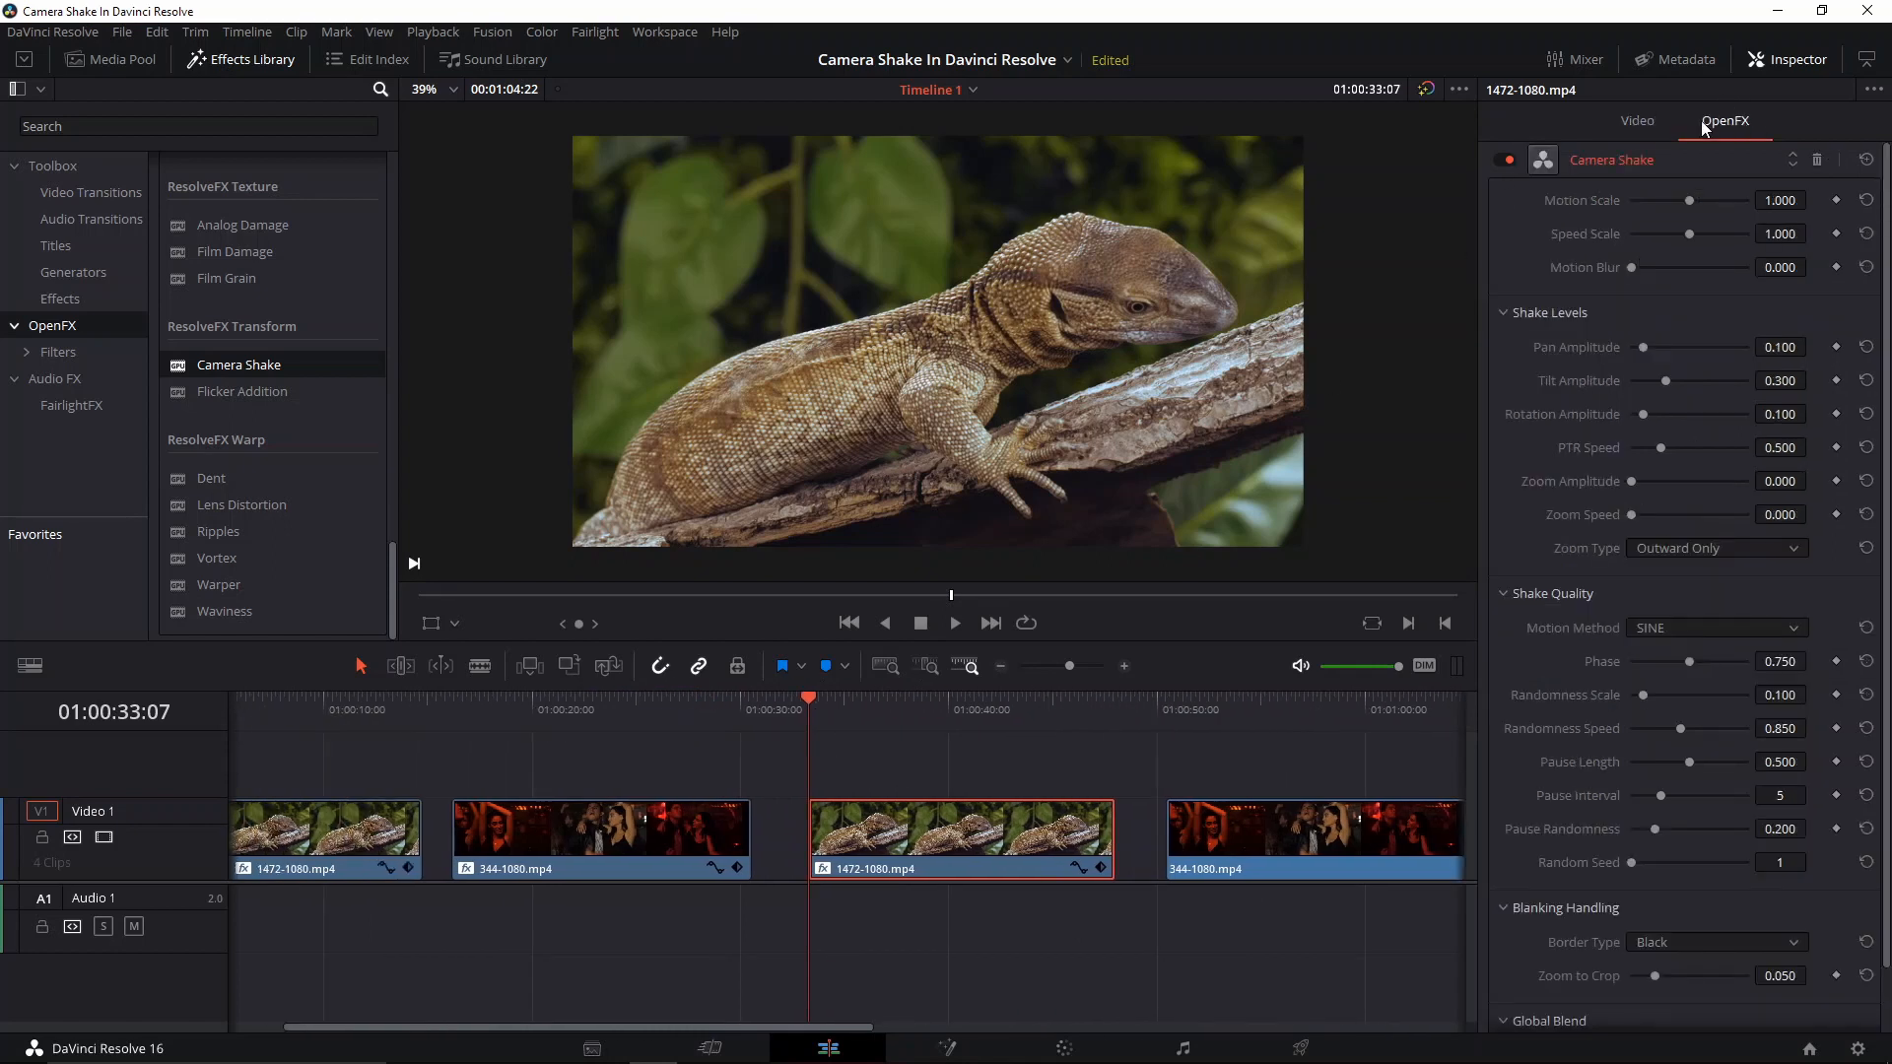
left_click(1504, 160)
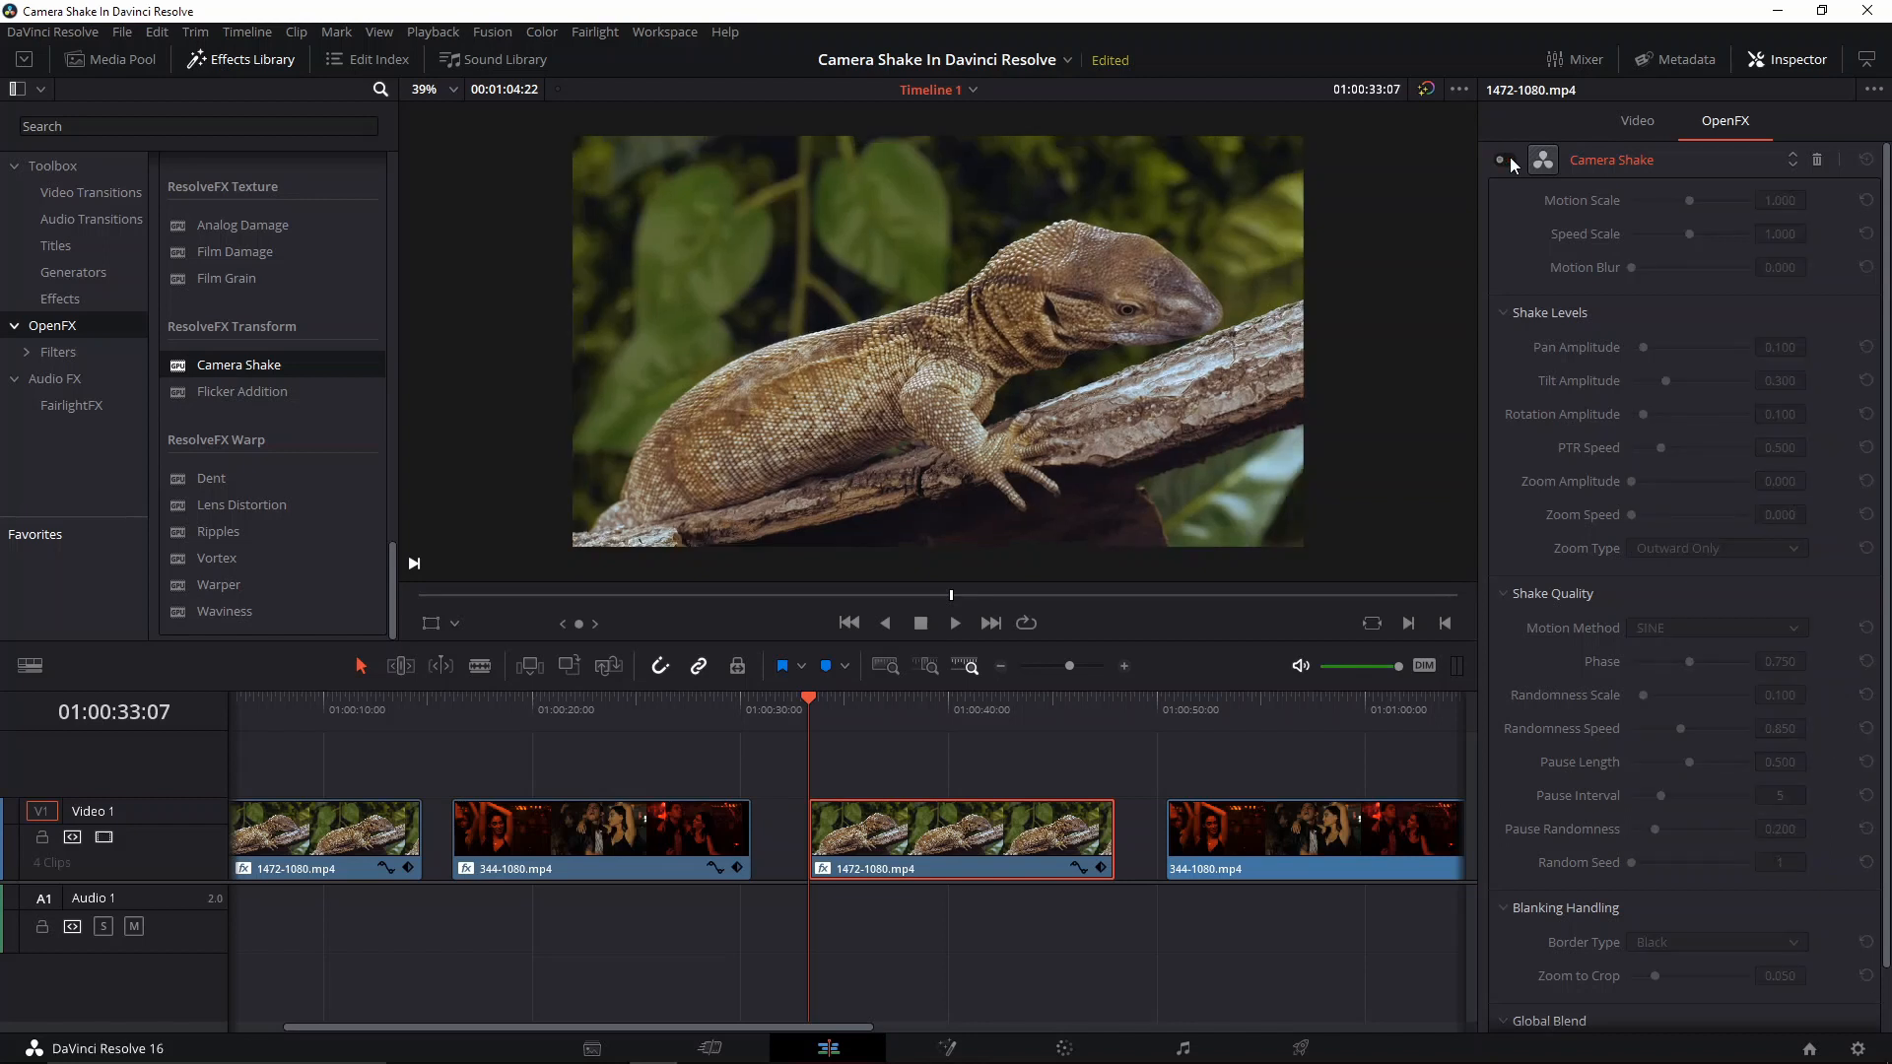
left_click(1508, 160)
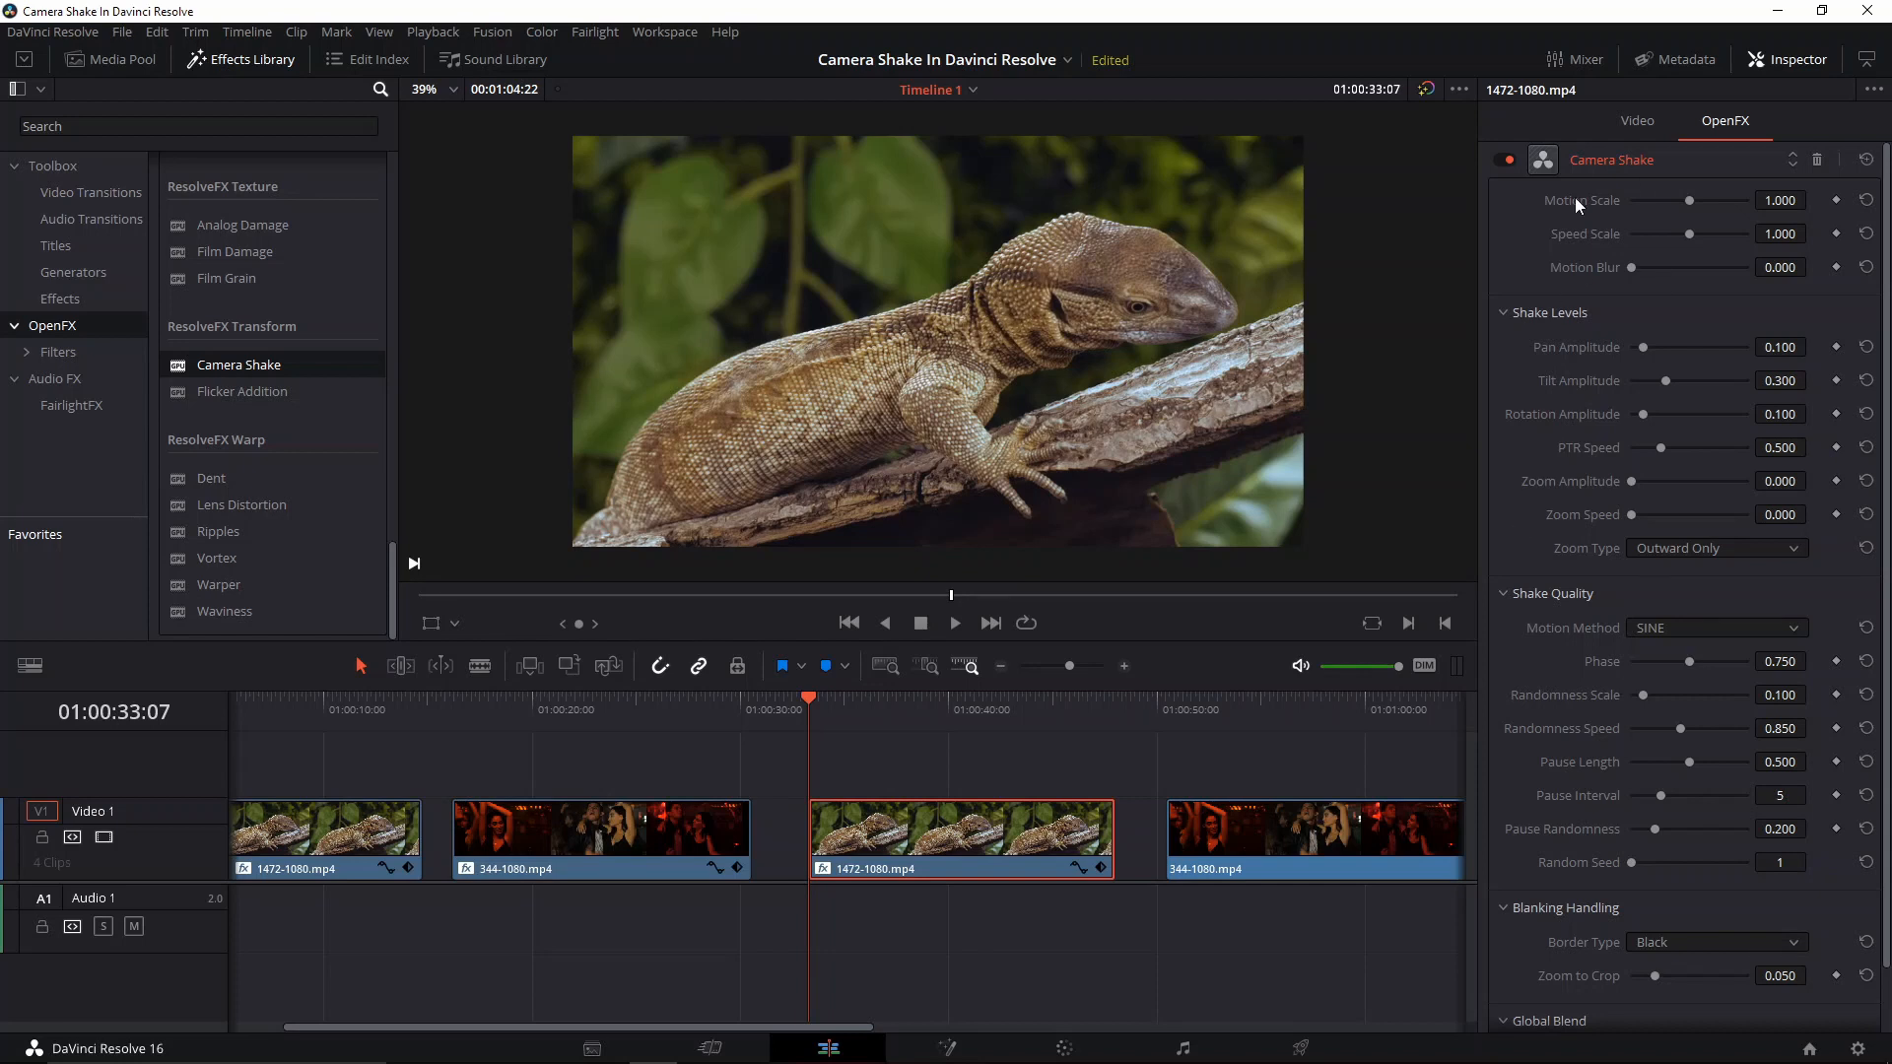
left_click(1638, 122)
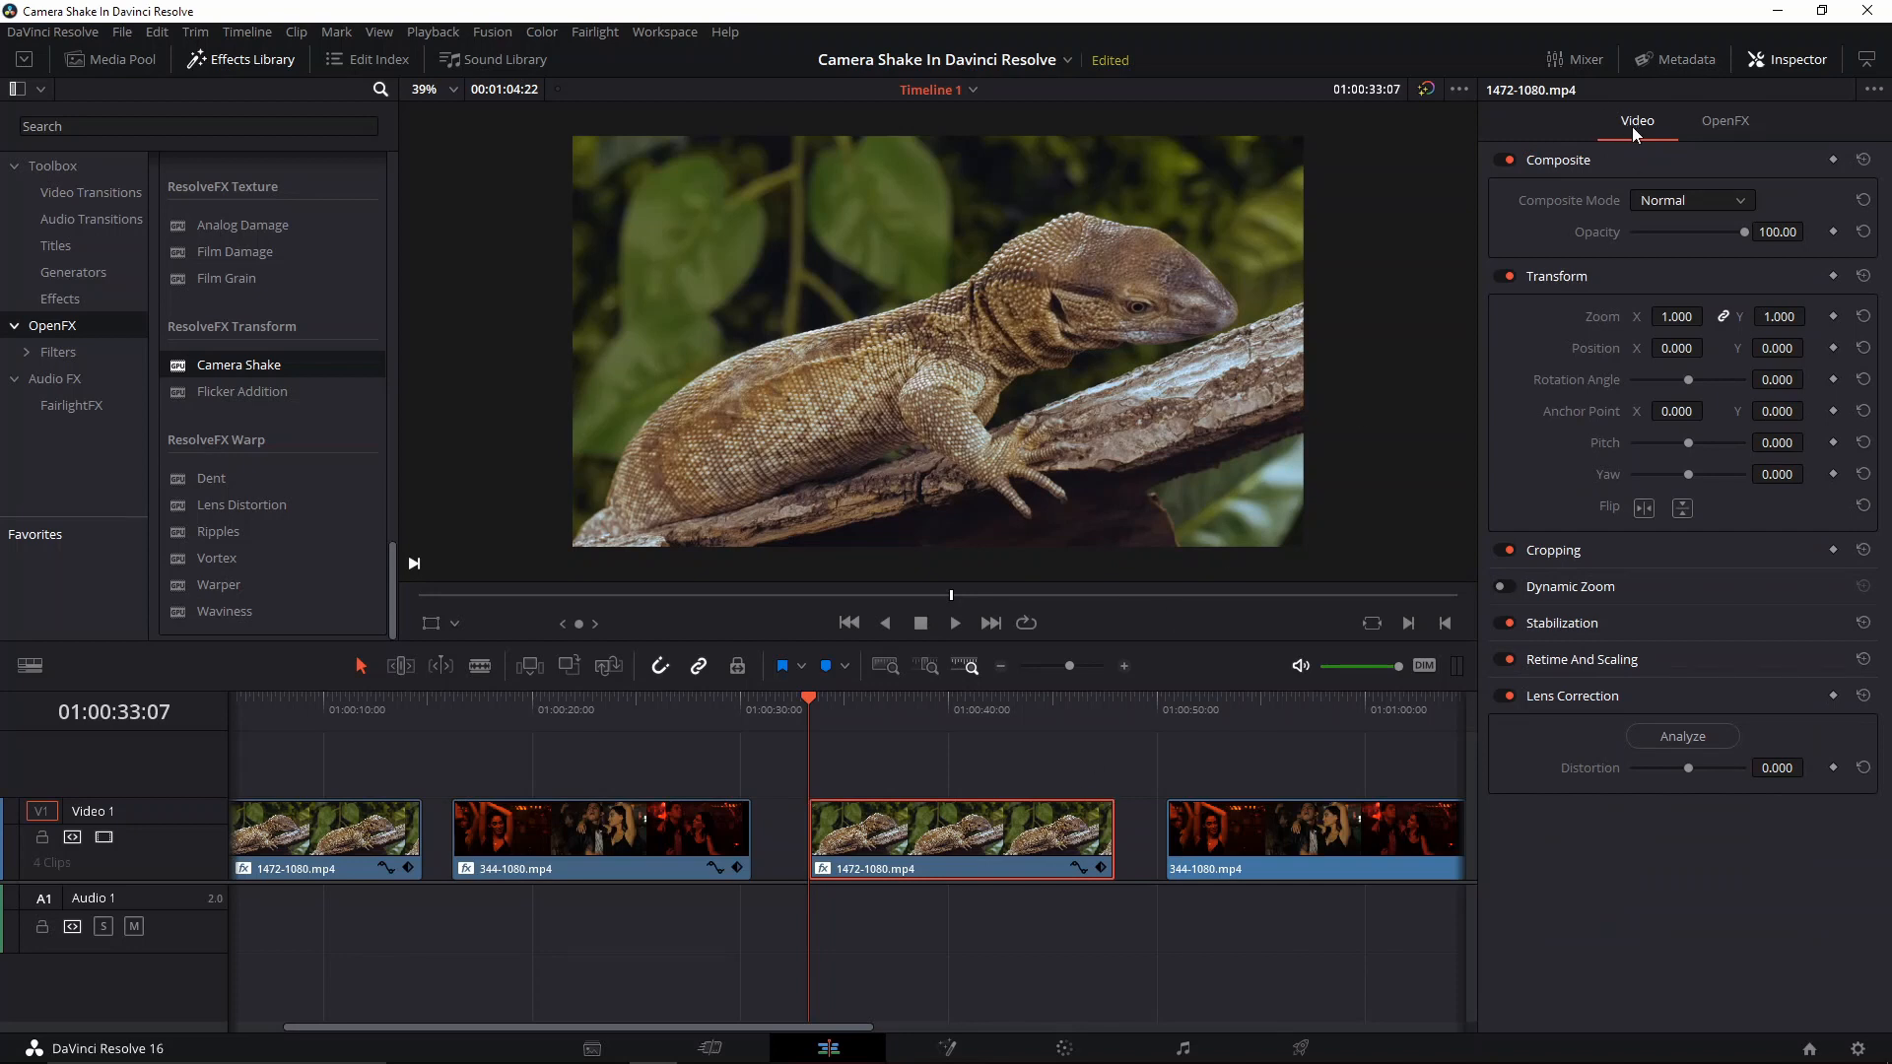
In the second lizard clip's Camera Shake settings, raise Motion Scale to 2.000, then lower it to 0.203, while playing the clip
left_click(1727, 122)
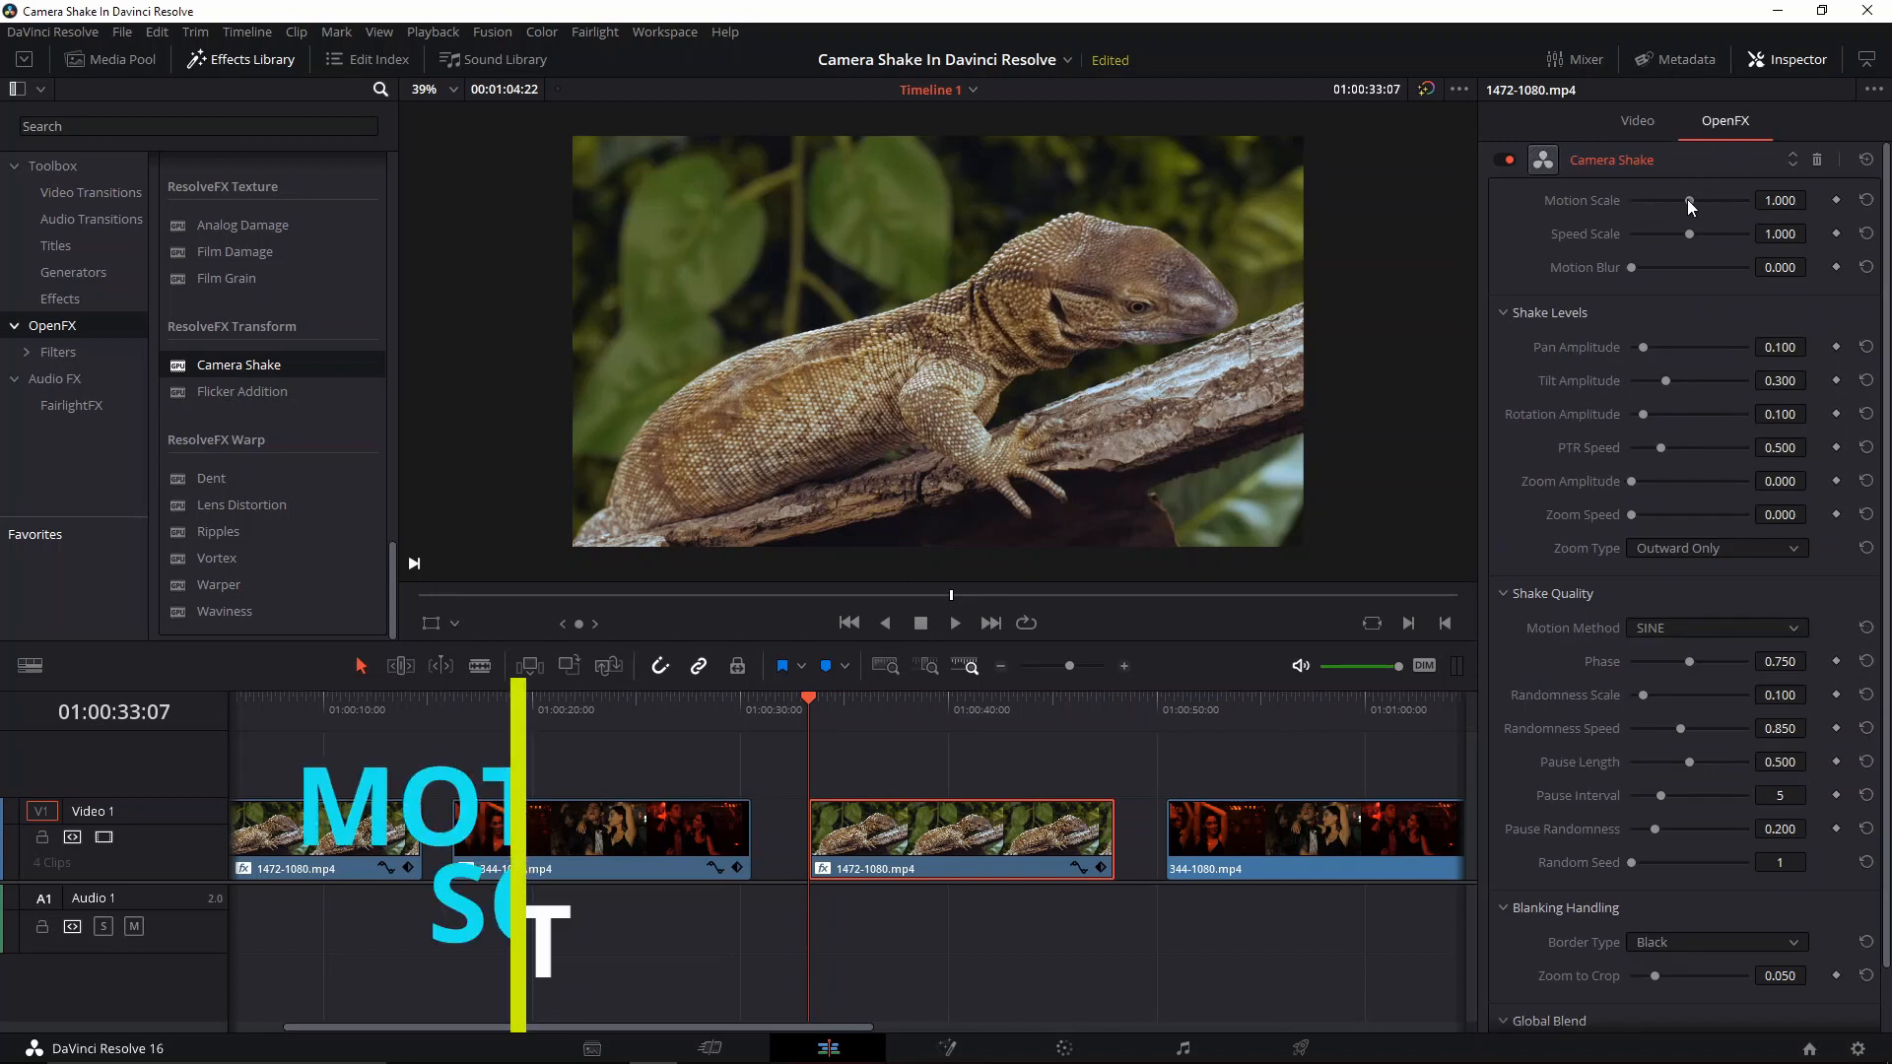
mouse_move(1687, 199)
left_mouse_down()
mouse_move(1648, 205)
mouse_move(1809, 204)
mouse_move(1701, 207)
left_mouse_up()
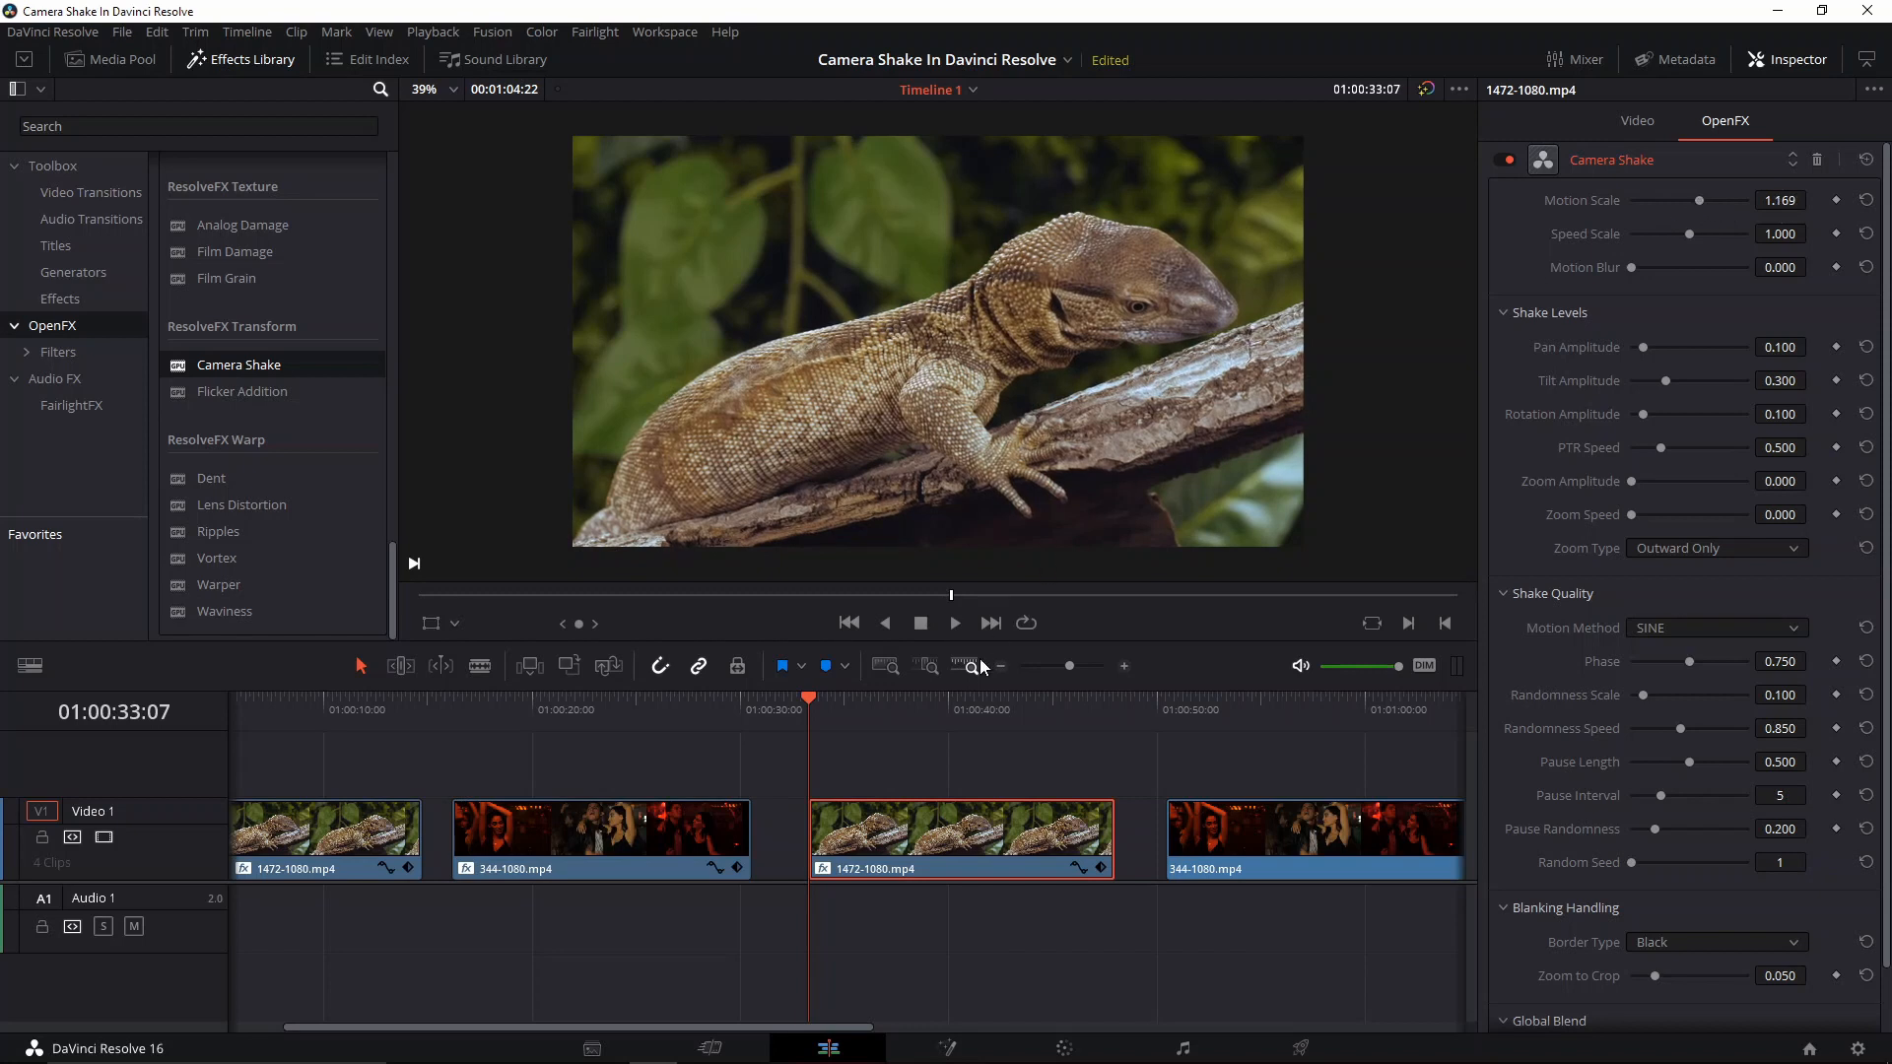
key("space")
mouse_move(1701, 203)
left_mouse_down()
mouse_move(1747, 199)
mouse_move(1711, 201)
left_mouse_up()
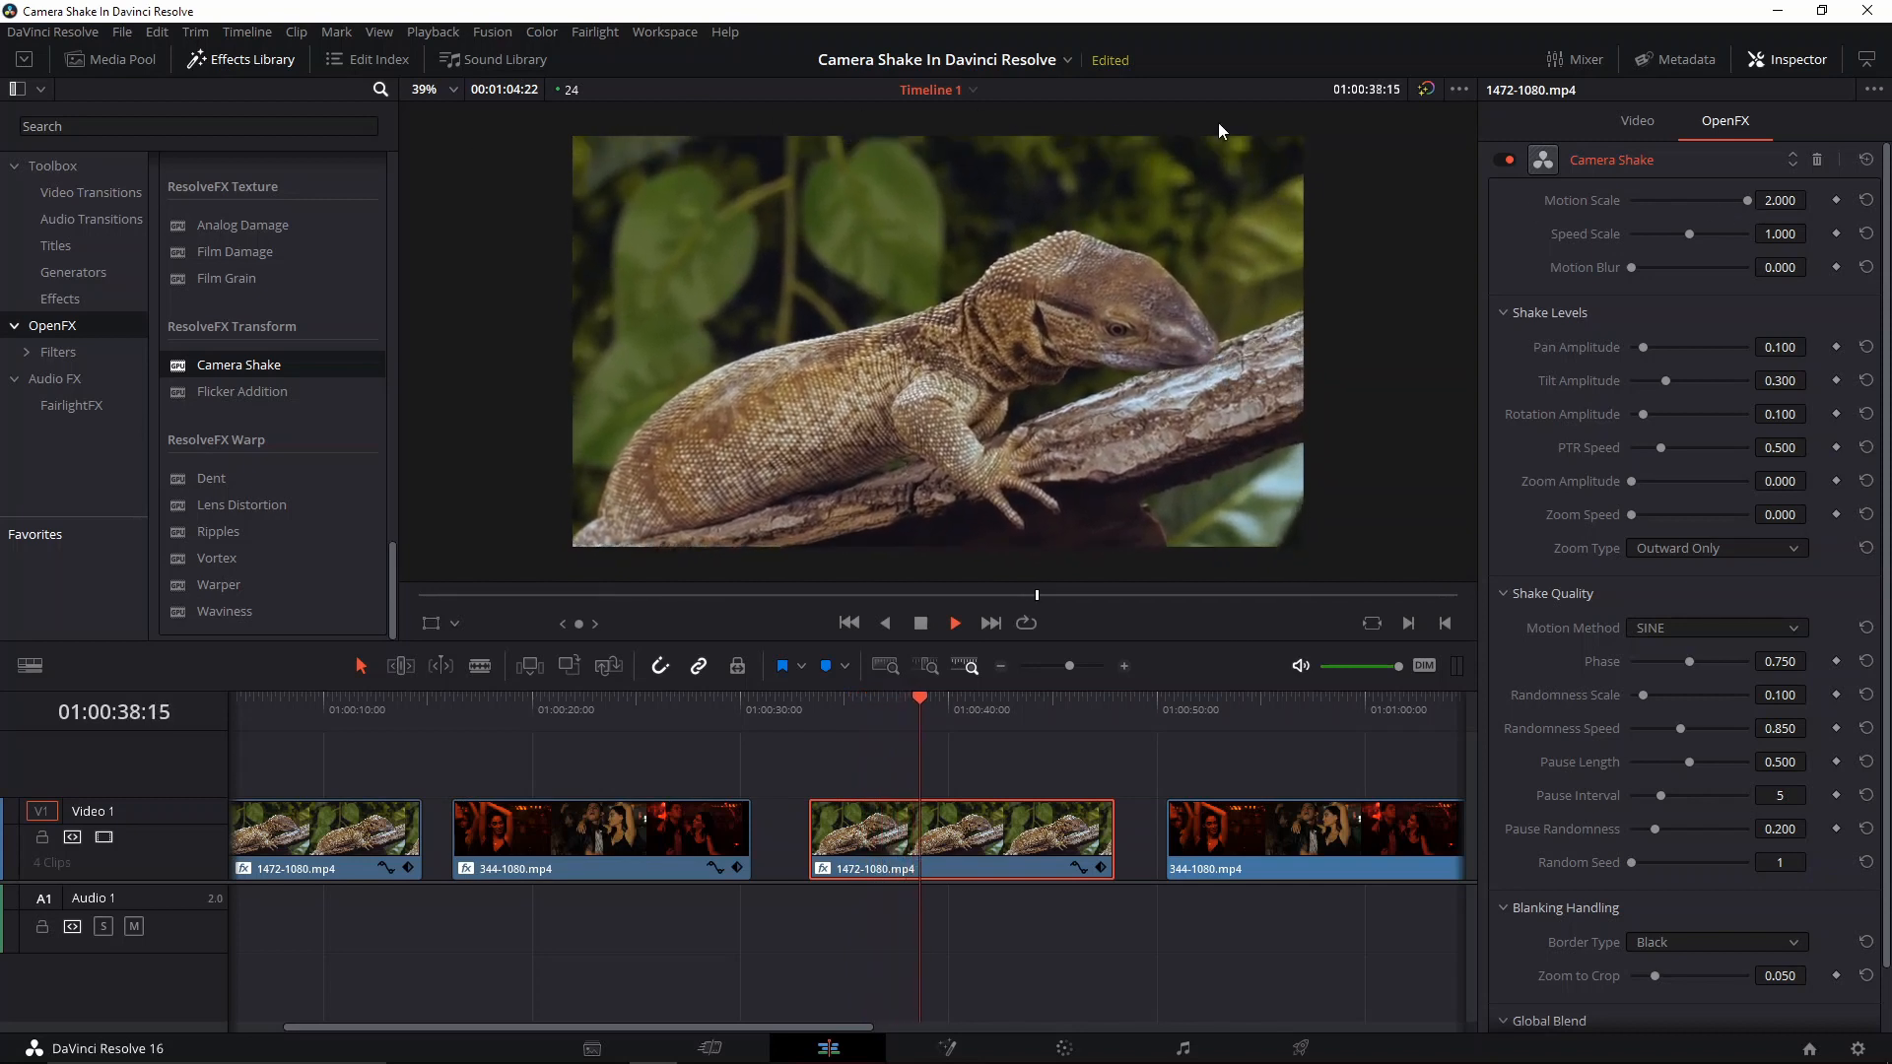
left_click_drag(1718, 195, 1647, 194)
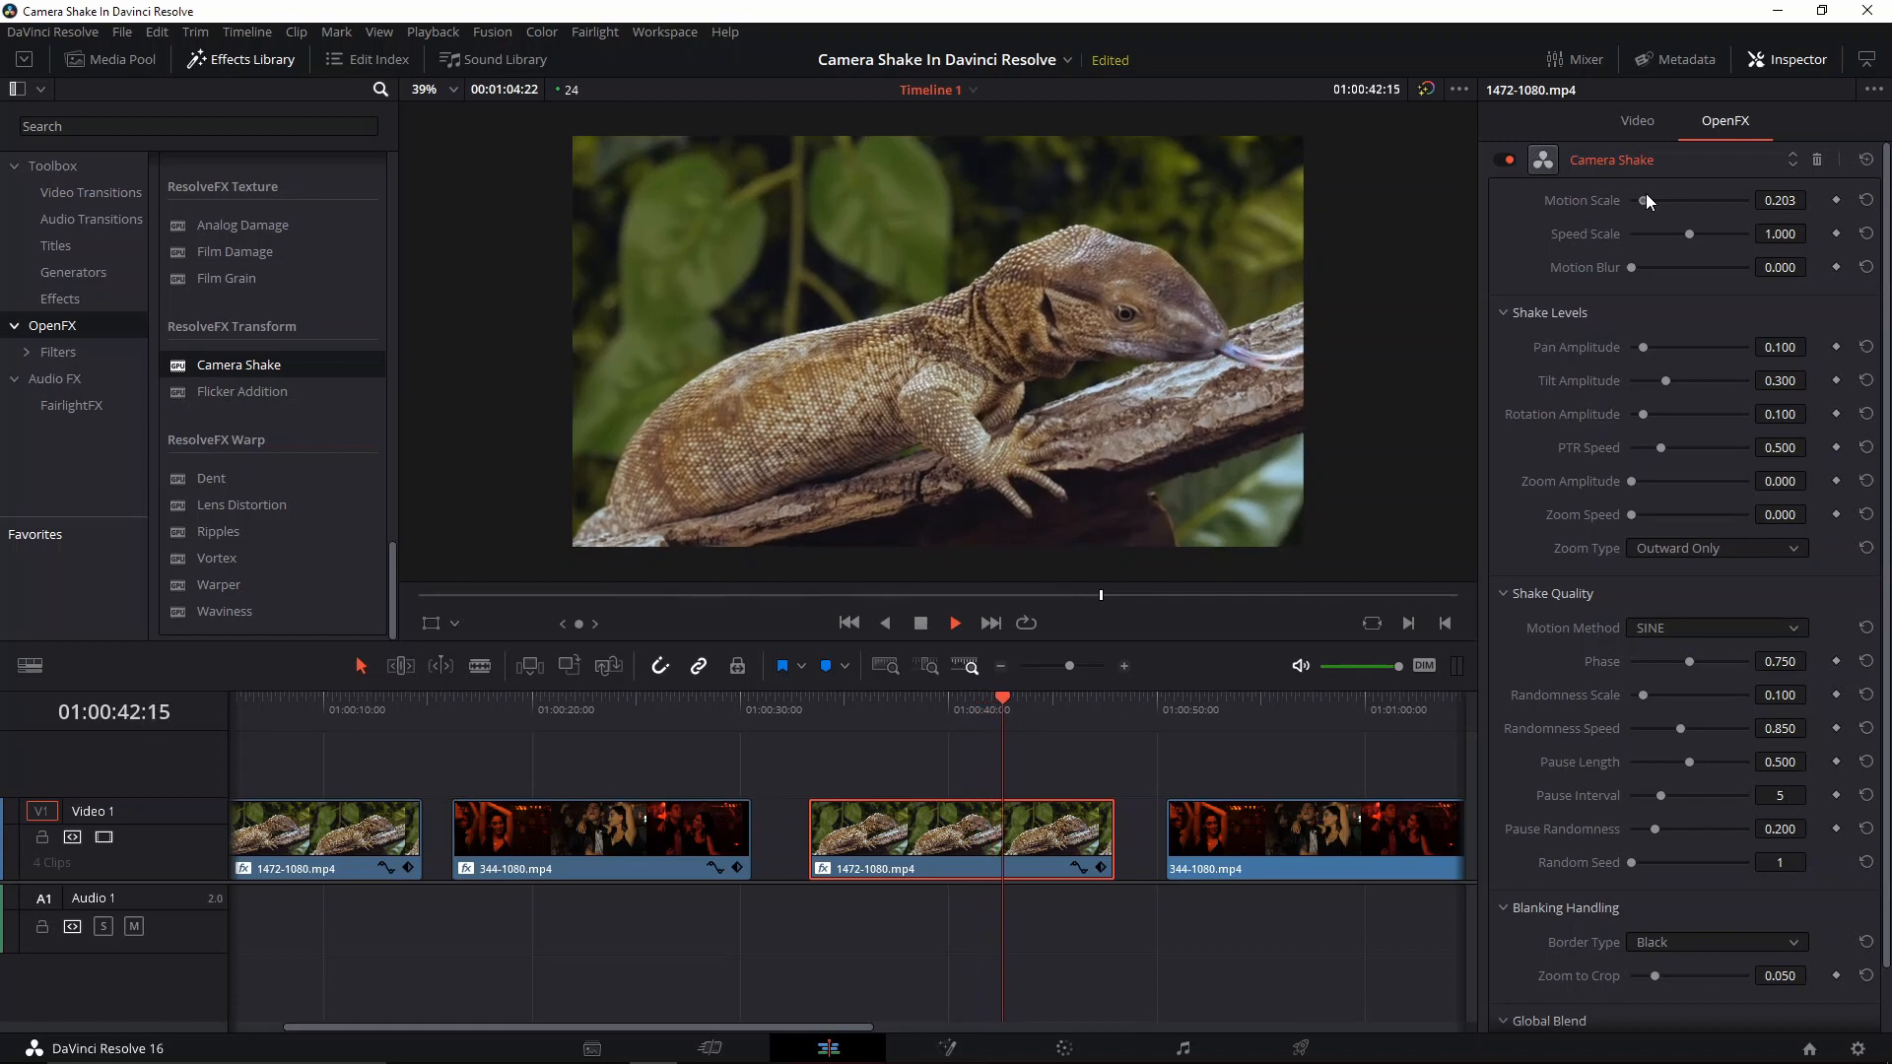
key("space")
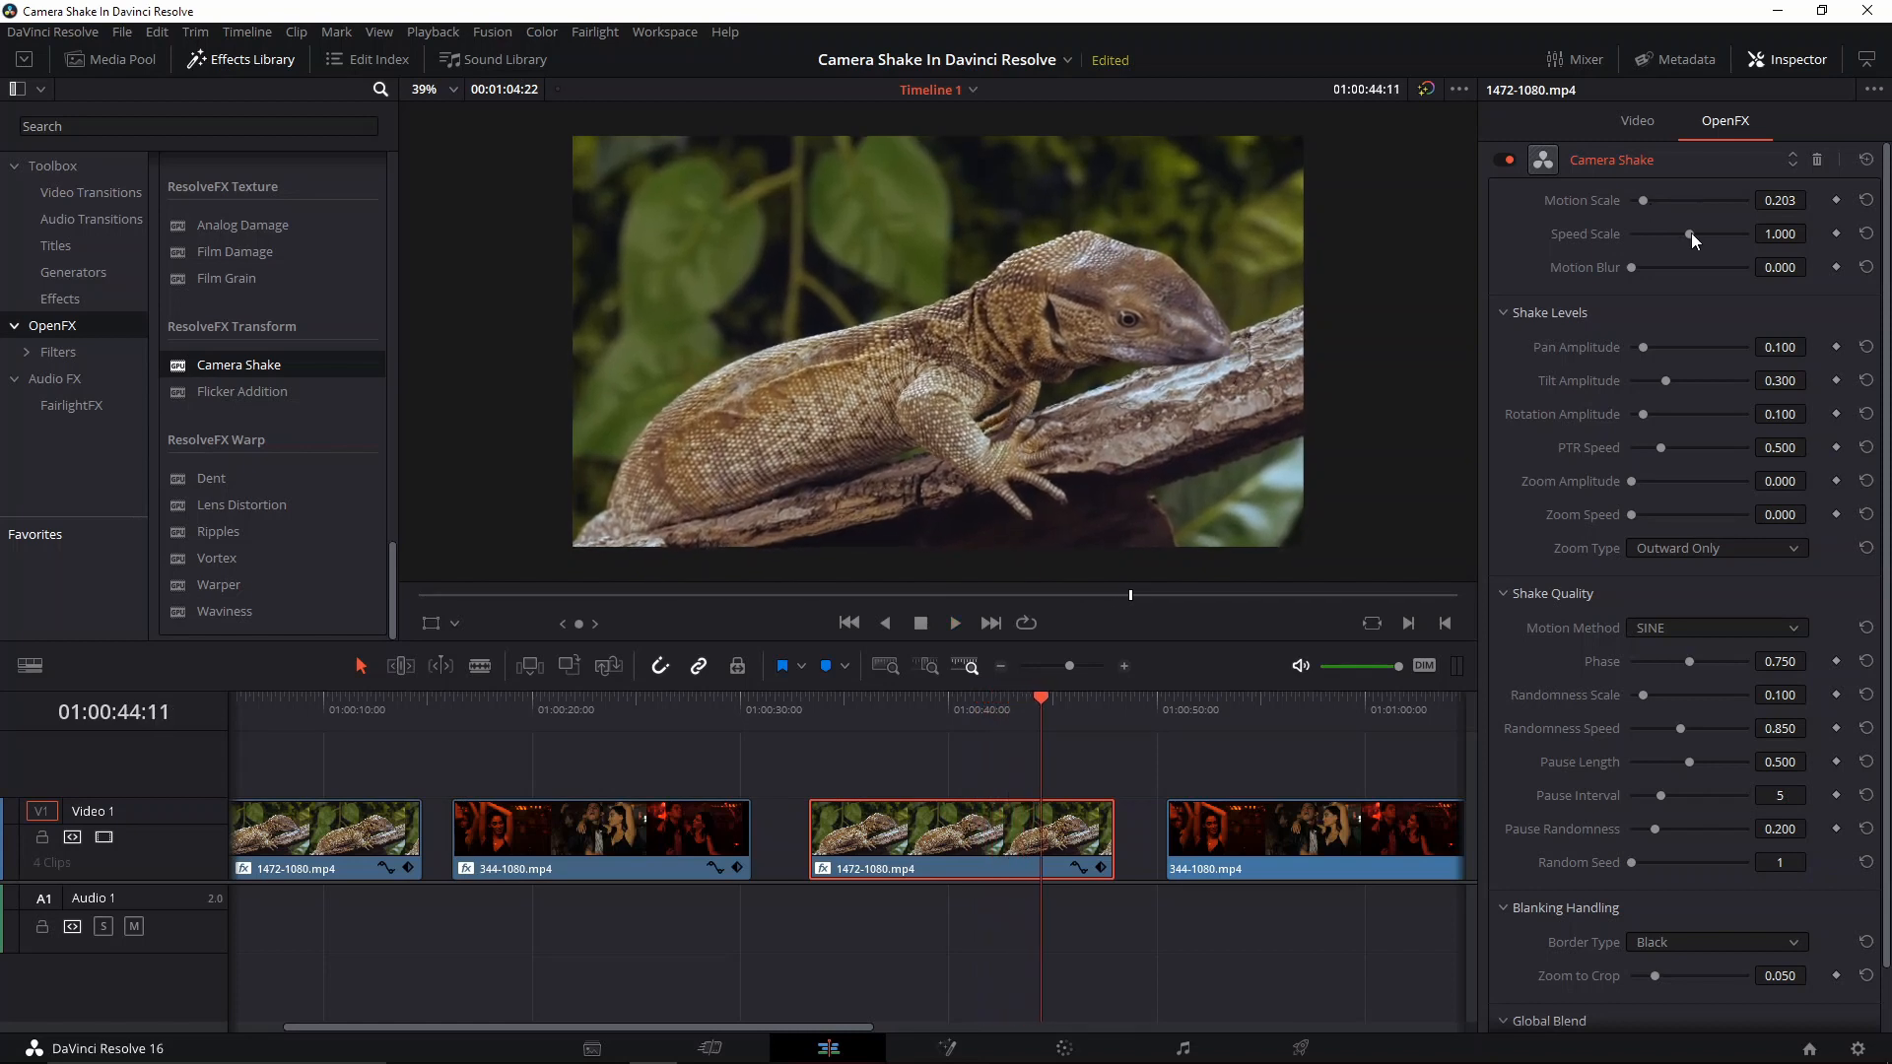
Set Speed Scale to 2.000 and Motion Scale to 1.000, and play the lizard clip from its start to compare the shake
left_click(808, 711)
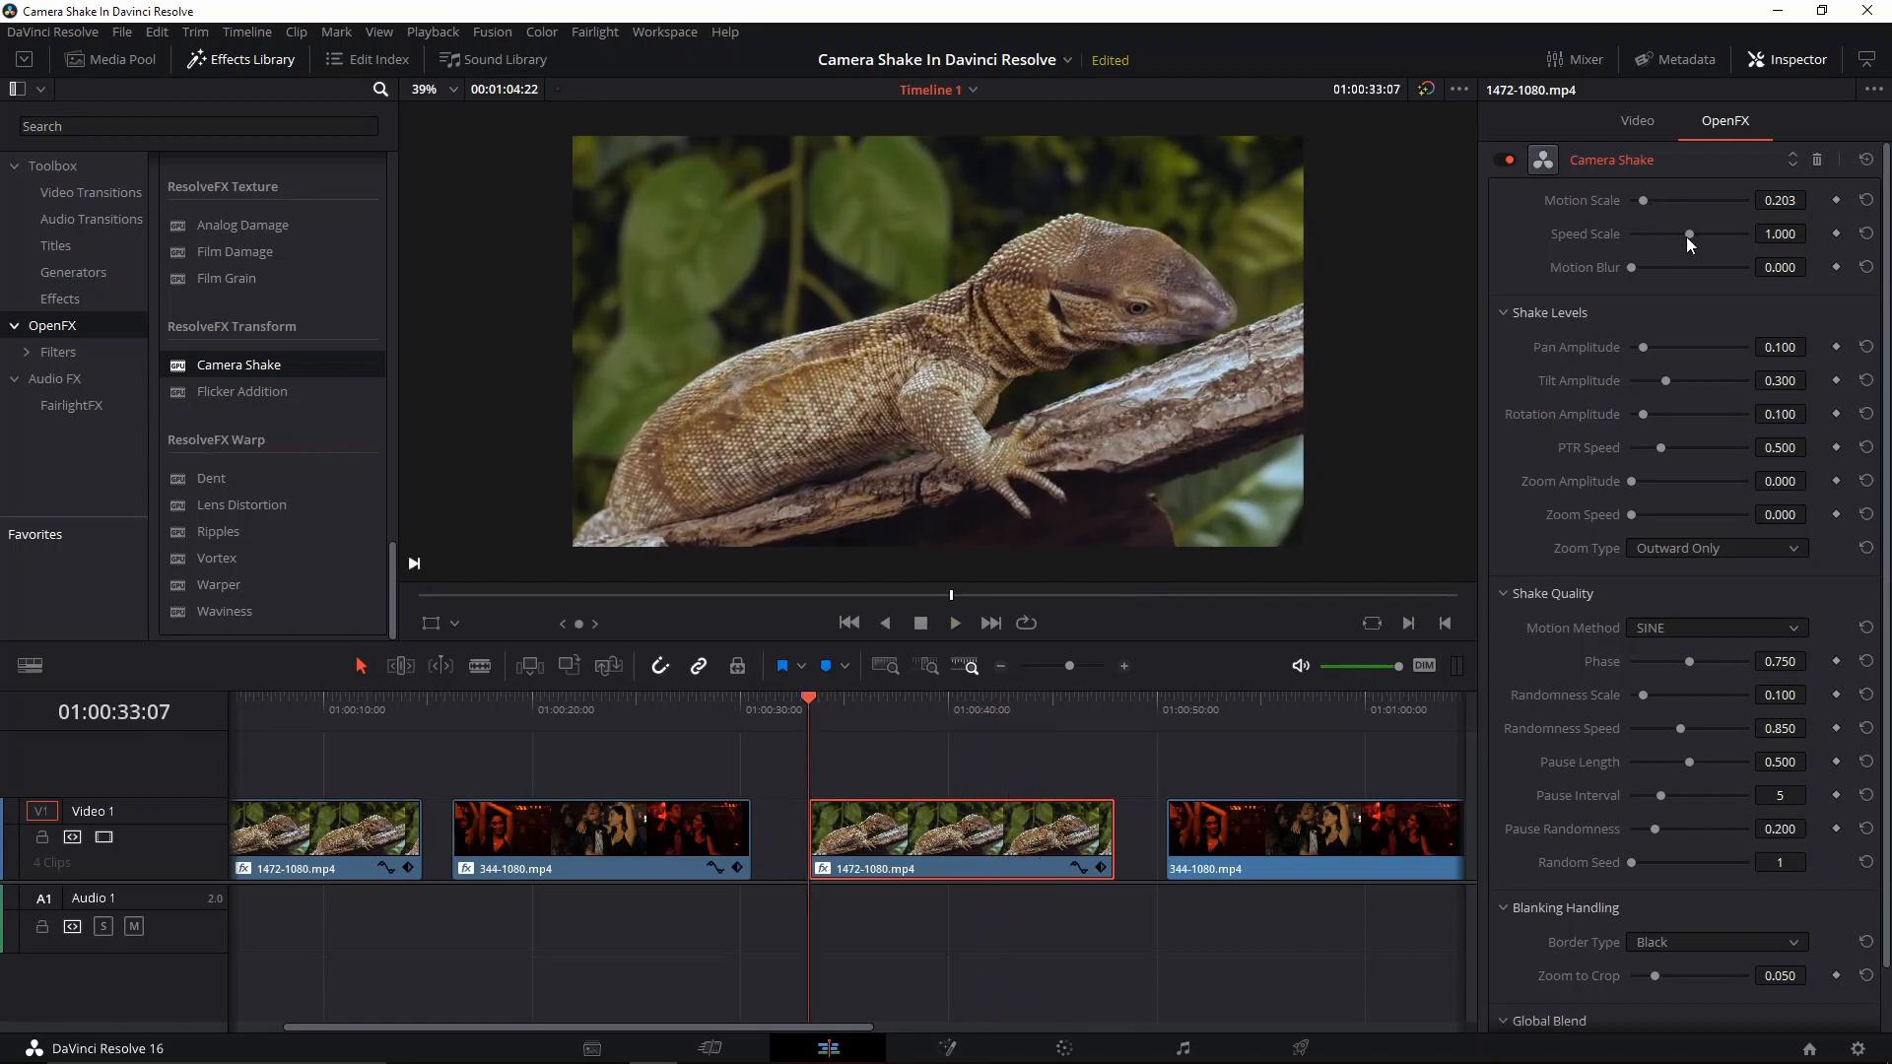
key("space")
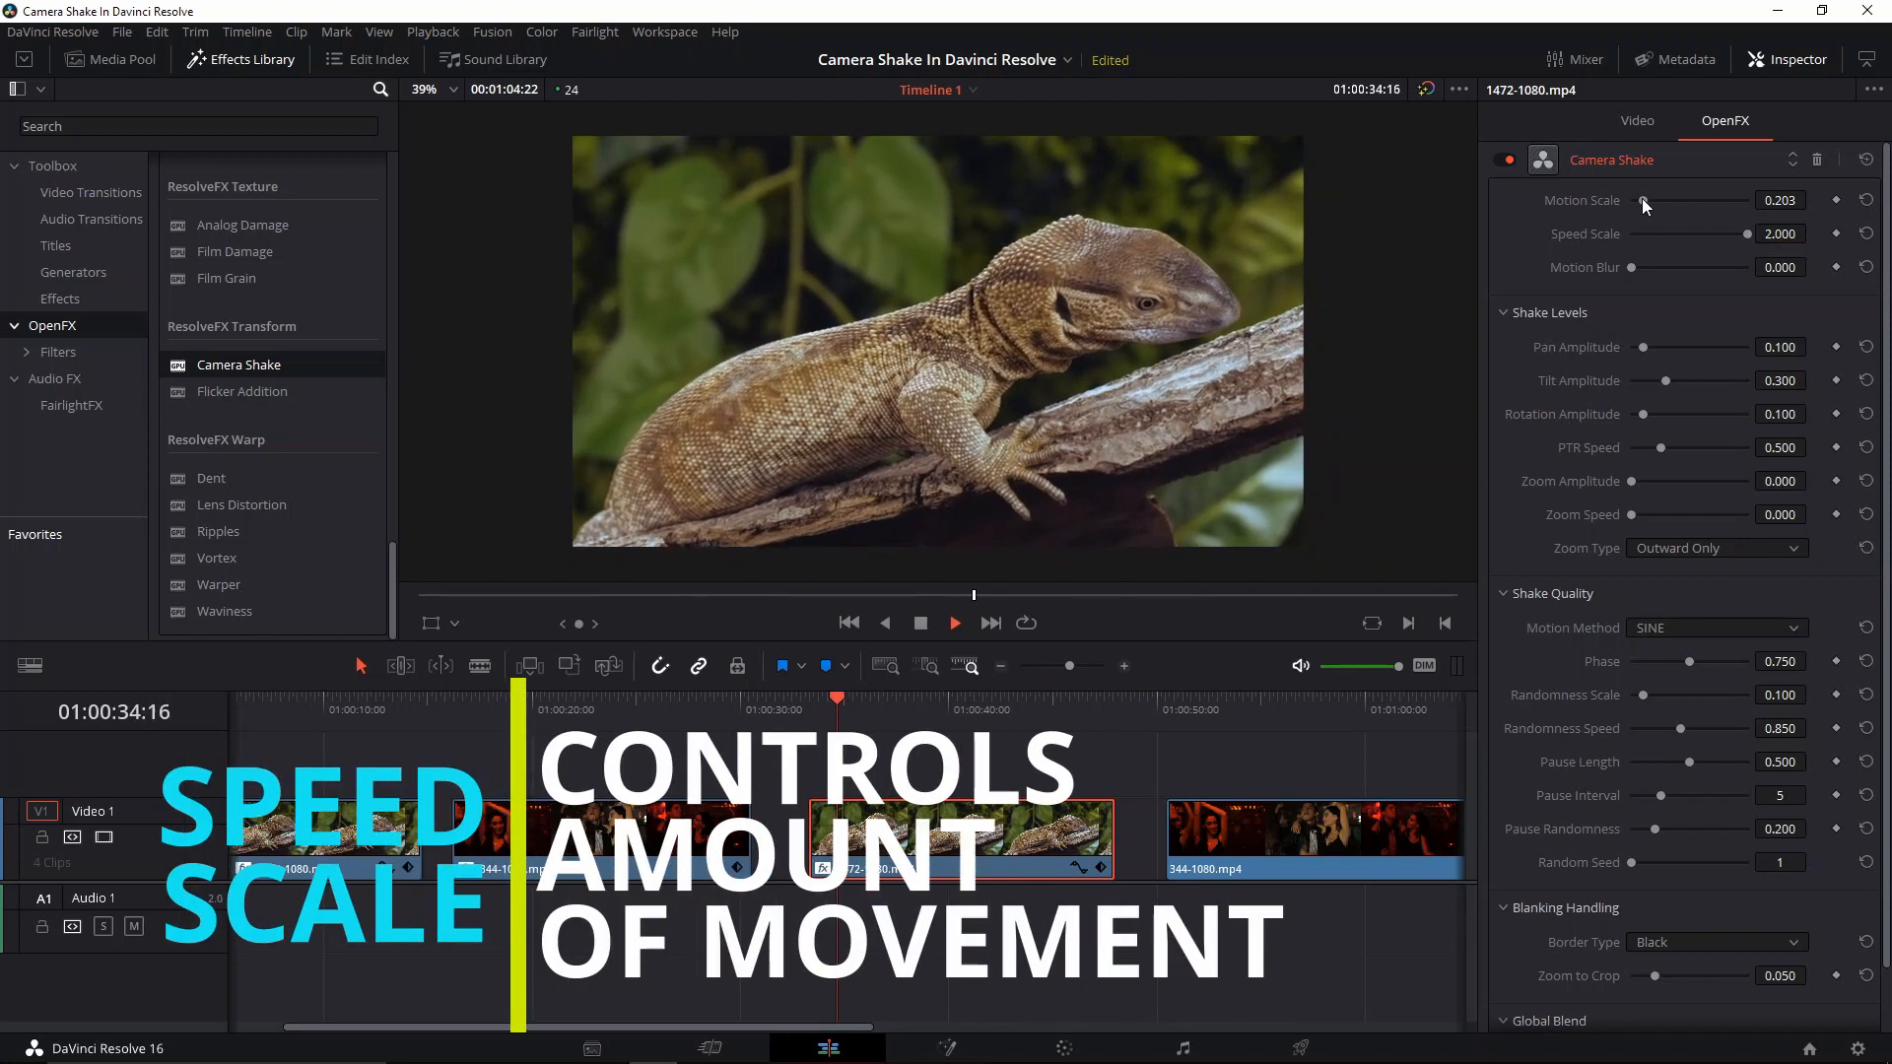
key("space")
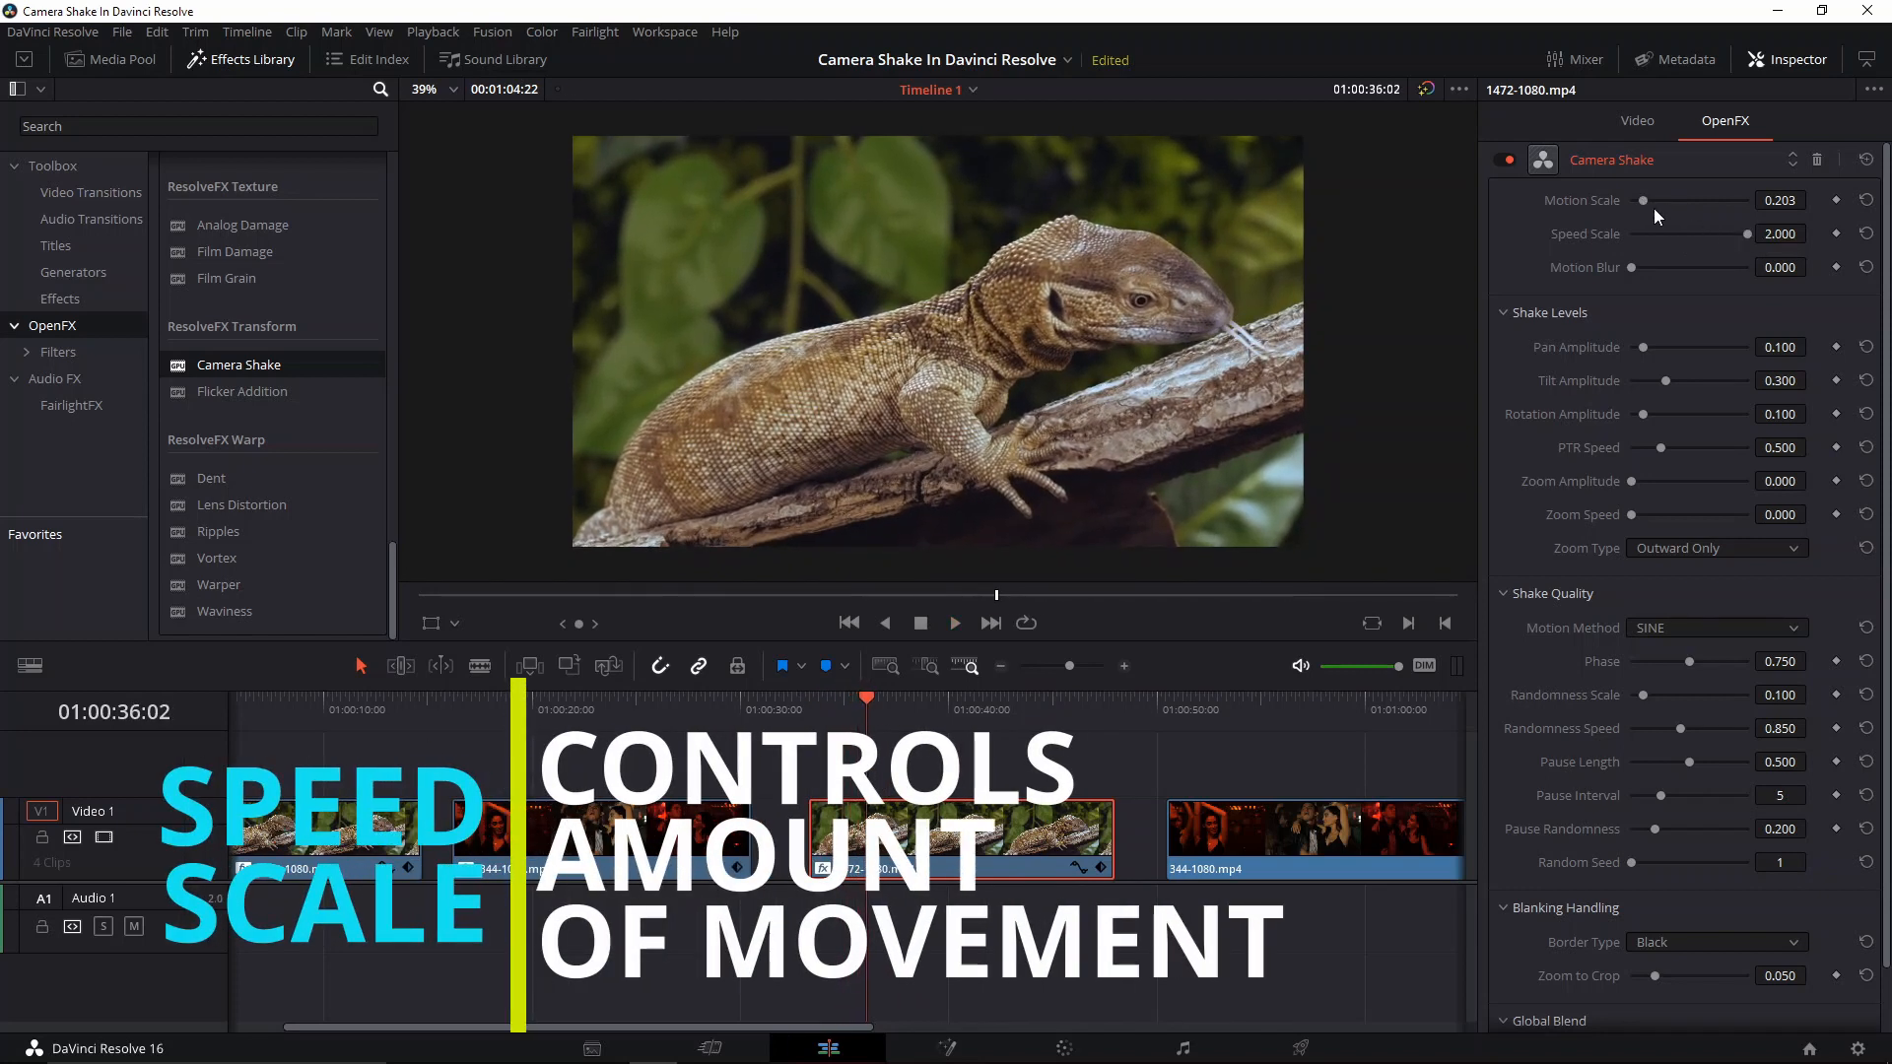
left_click_drag(1647, 205, 1689, 201)
left_click(811, 721)
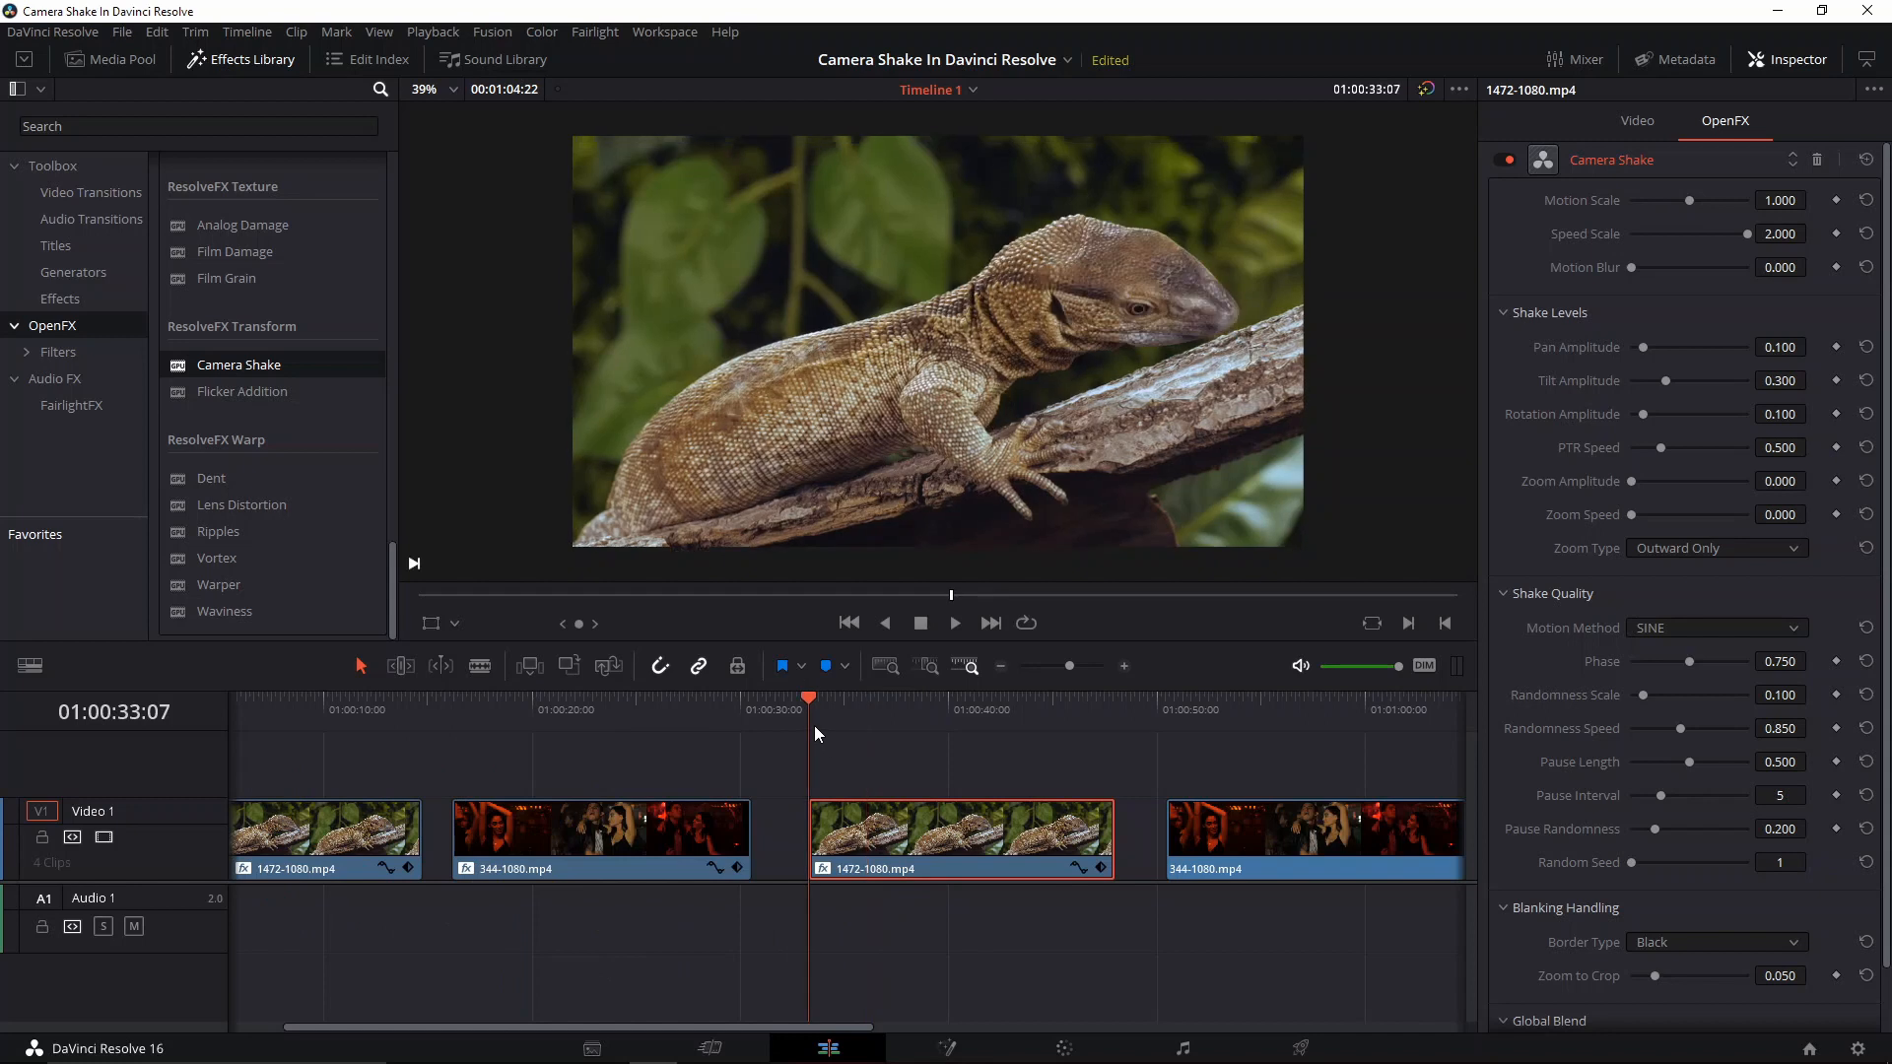
key("space")
key("space")
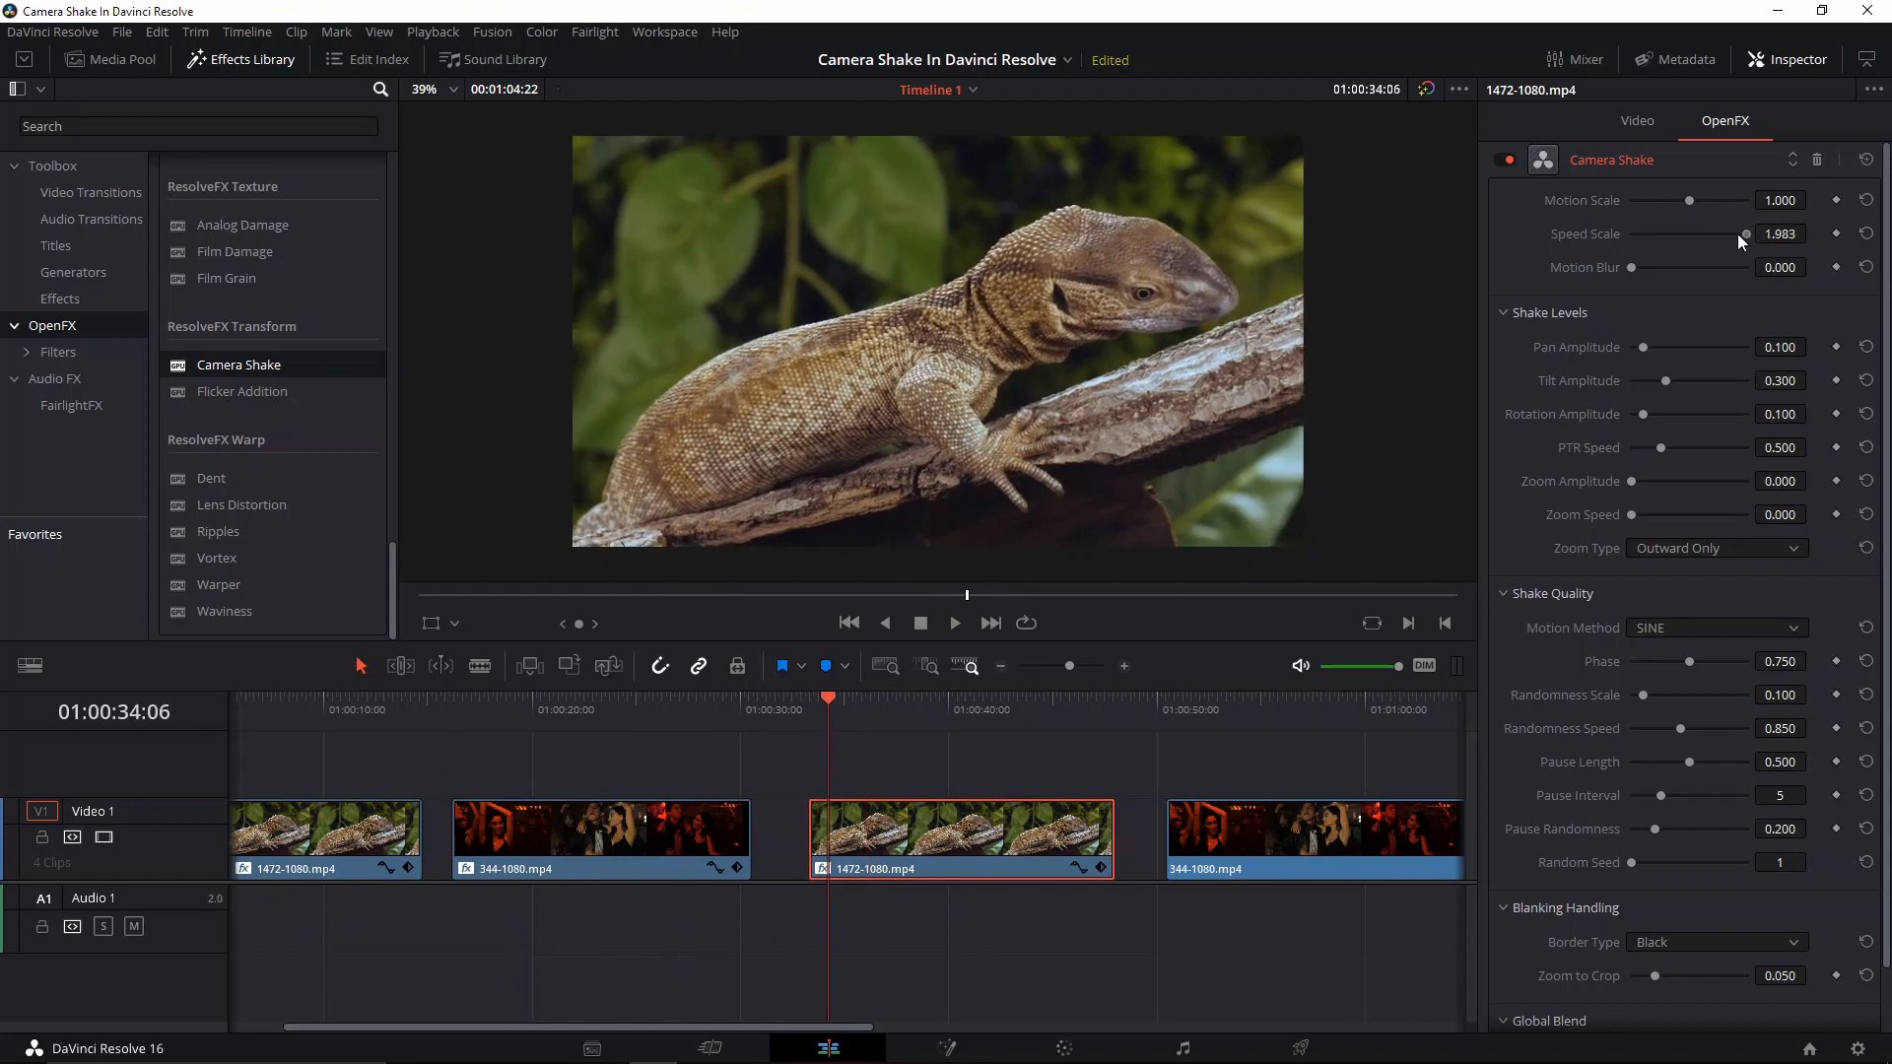
Play the lizard clip with Speed Scale at 0.085, then set Speed Scale to 1.169 and Motion Scale to 0.254
left_click_drag(1739, 237, 1642, 242)
key("space")
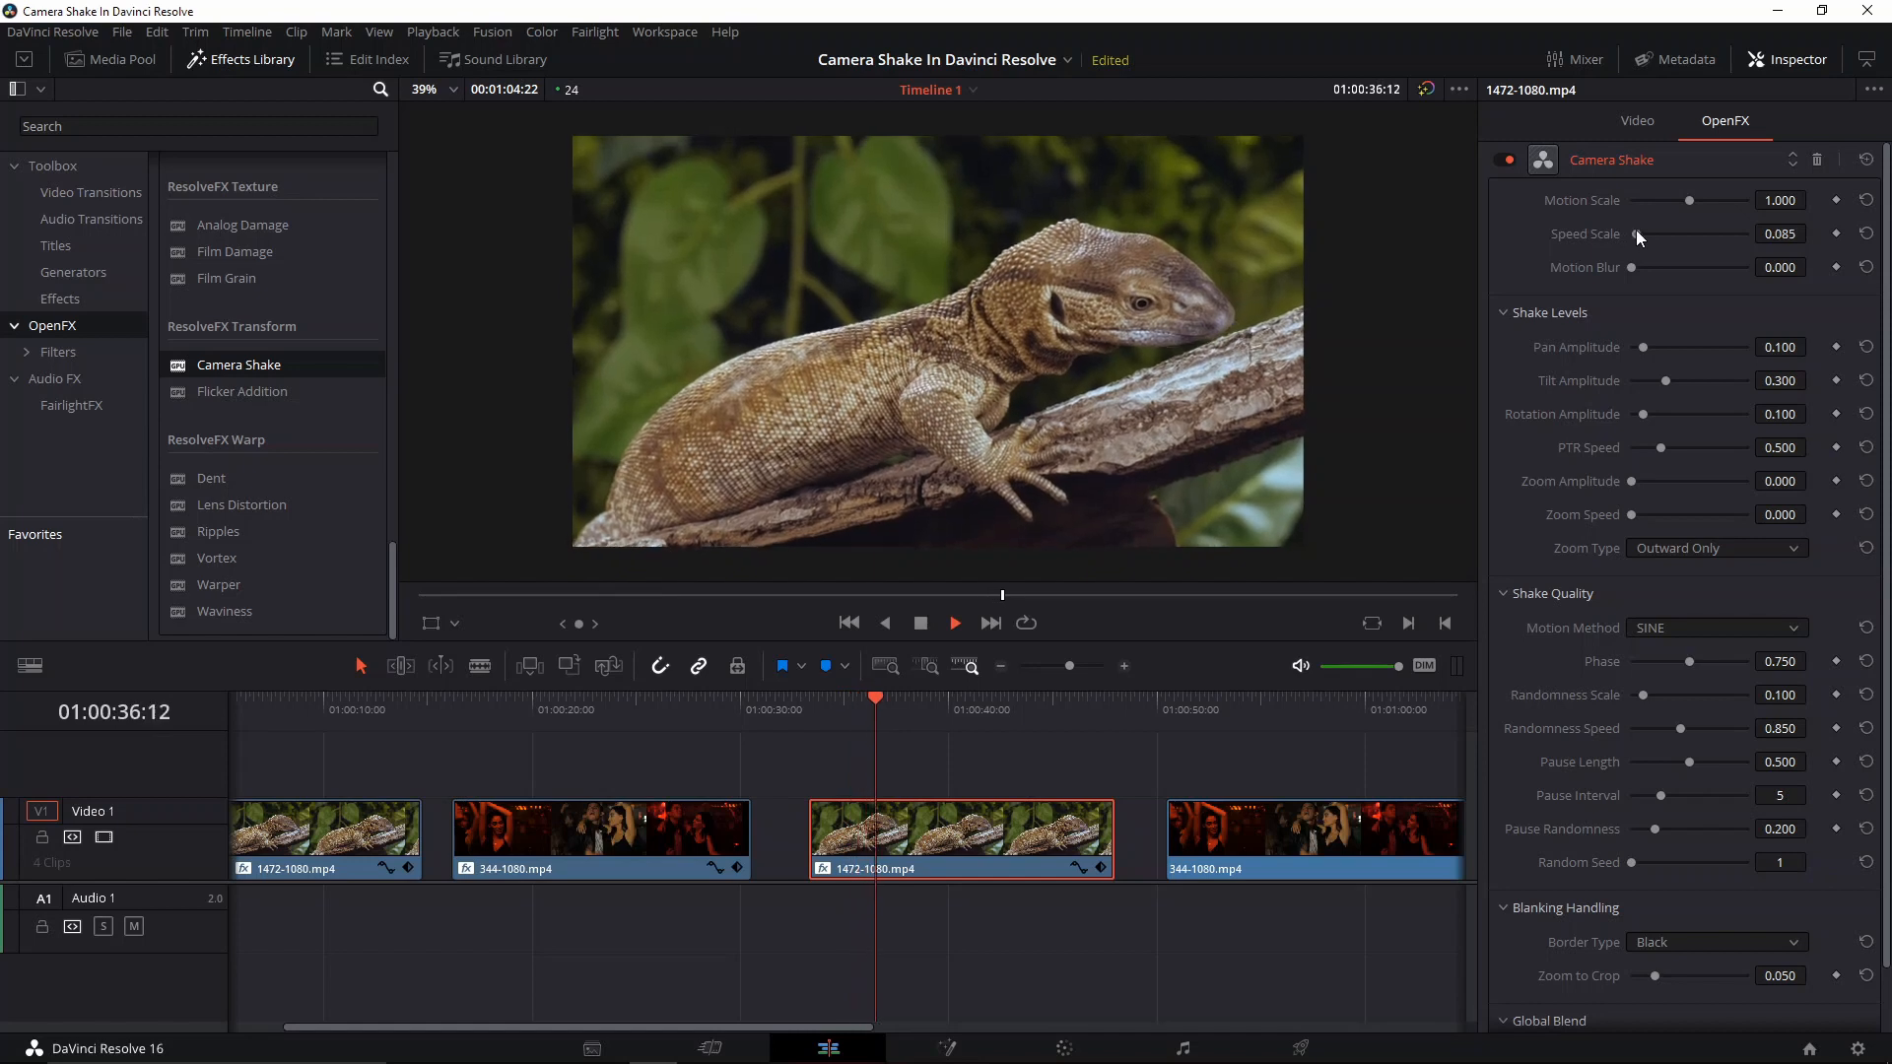
mouse_move(1636, 228)
left_mouse_down()
mouse_move(1719, 238)
mouse_move(1684, 232)
mouse_move(1682, 188)
mouse_move(1645, 200)
left_mouse_up()
key("space")
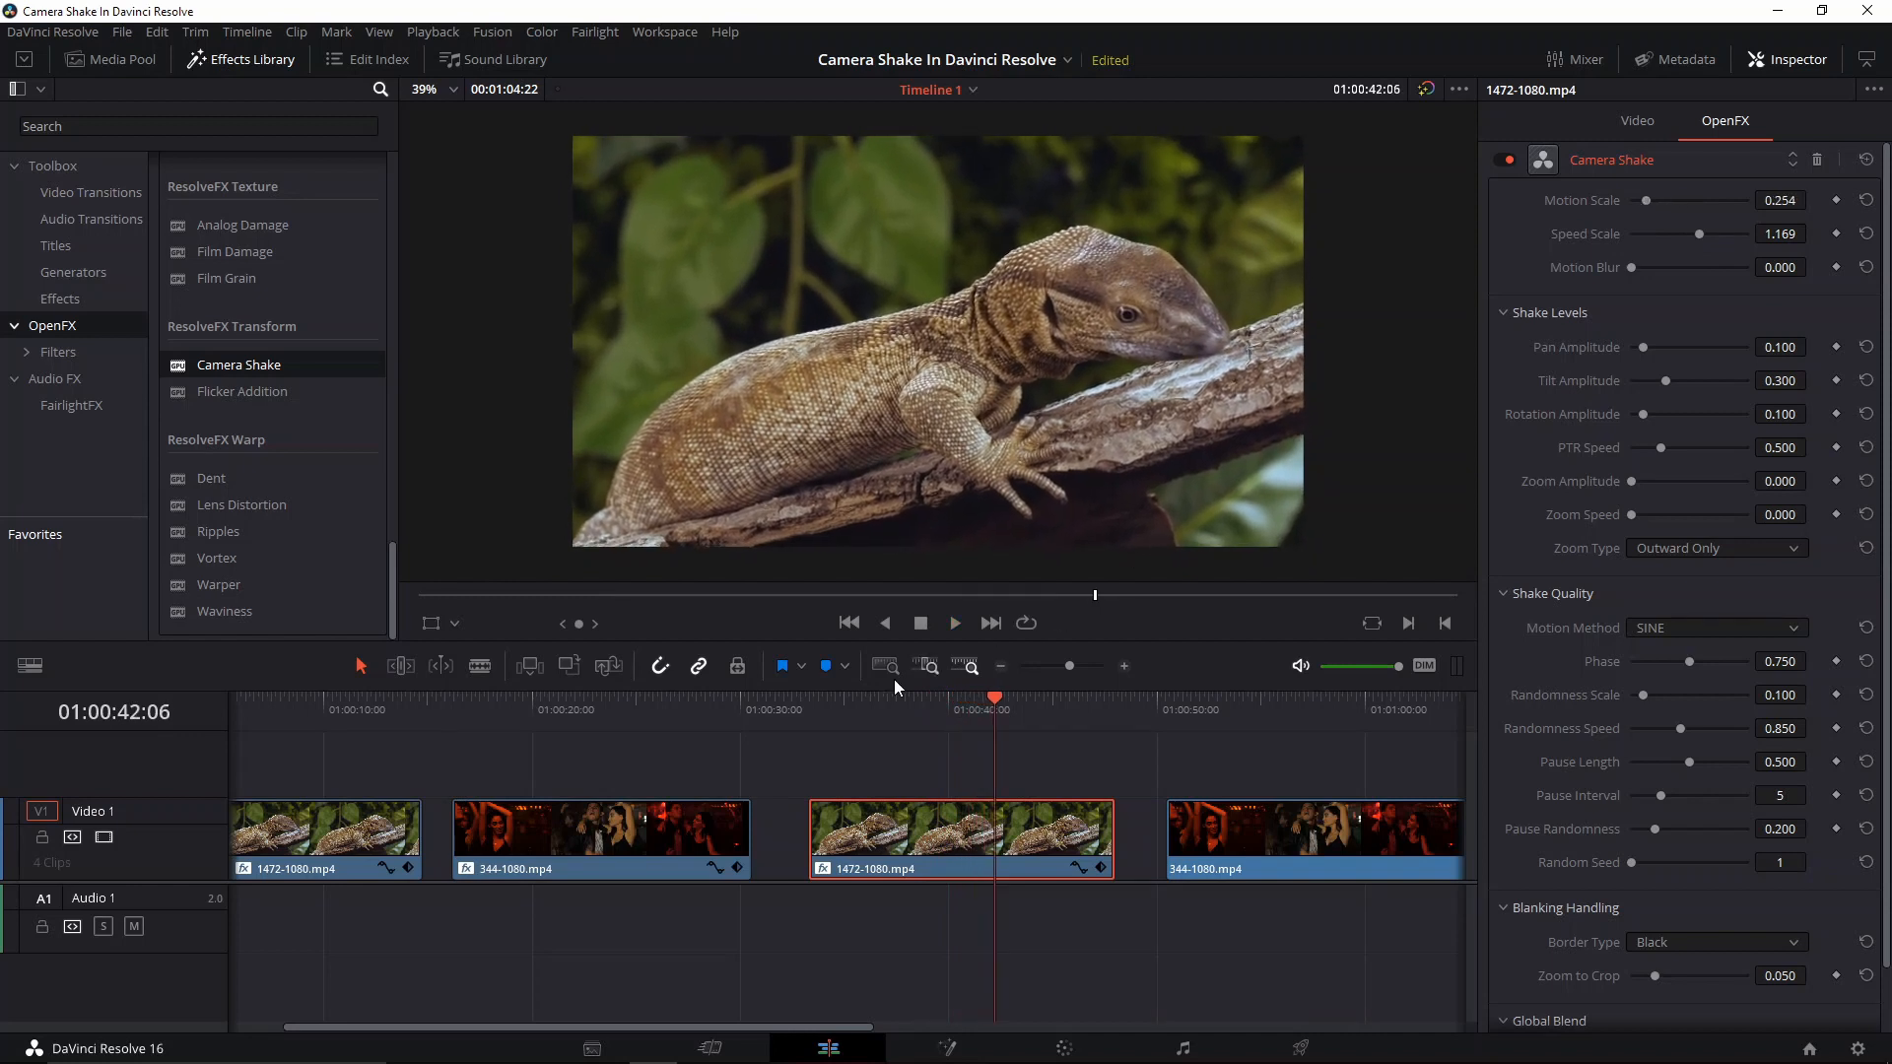
Set Motion Scale to 1.542 and Speed Scale to 1.593, and briefly play the lizard clip from its start
left_click(812, 731)
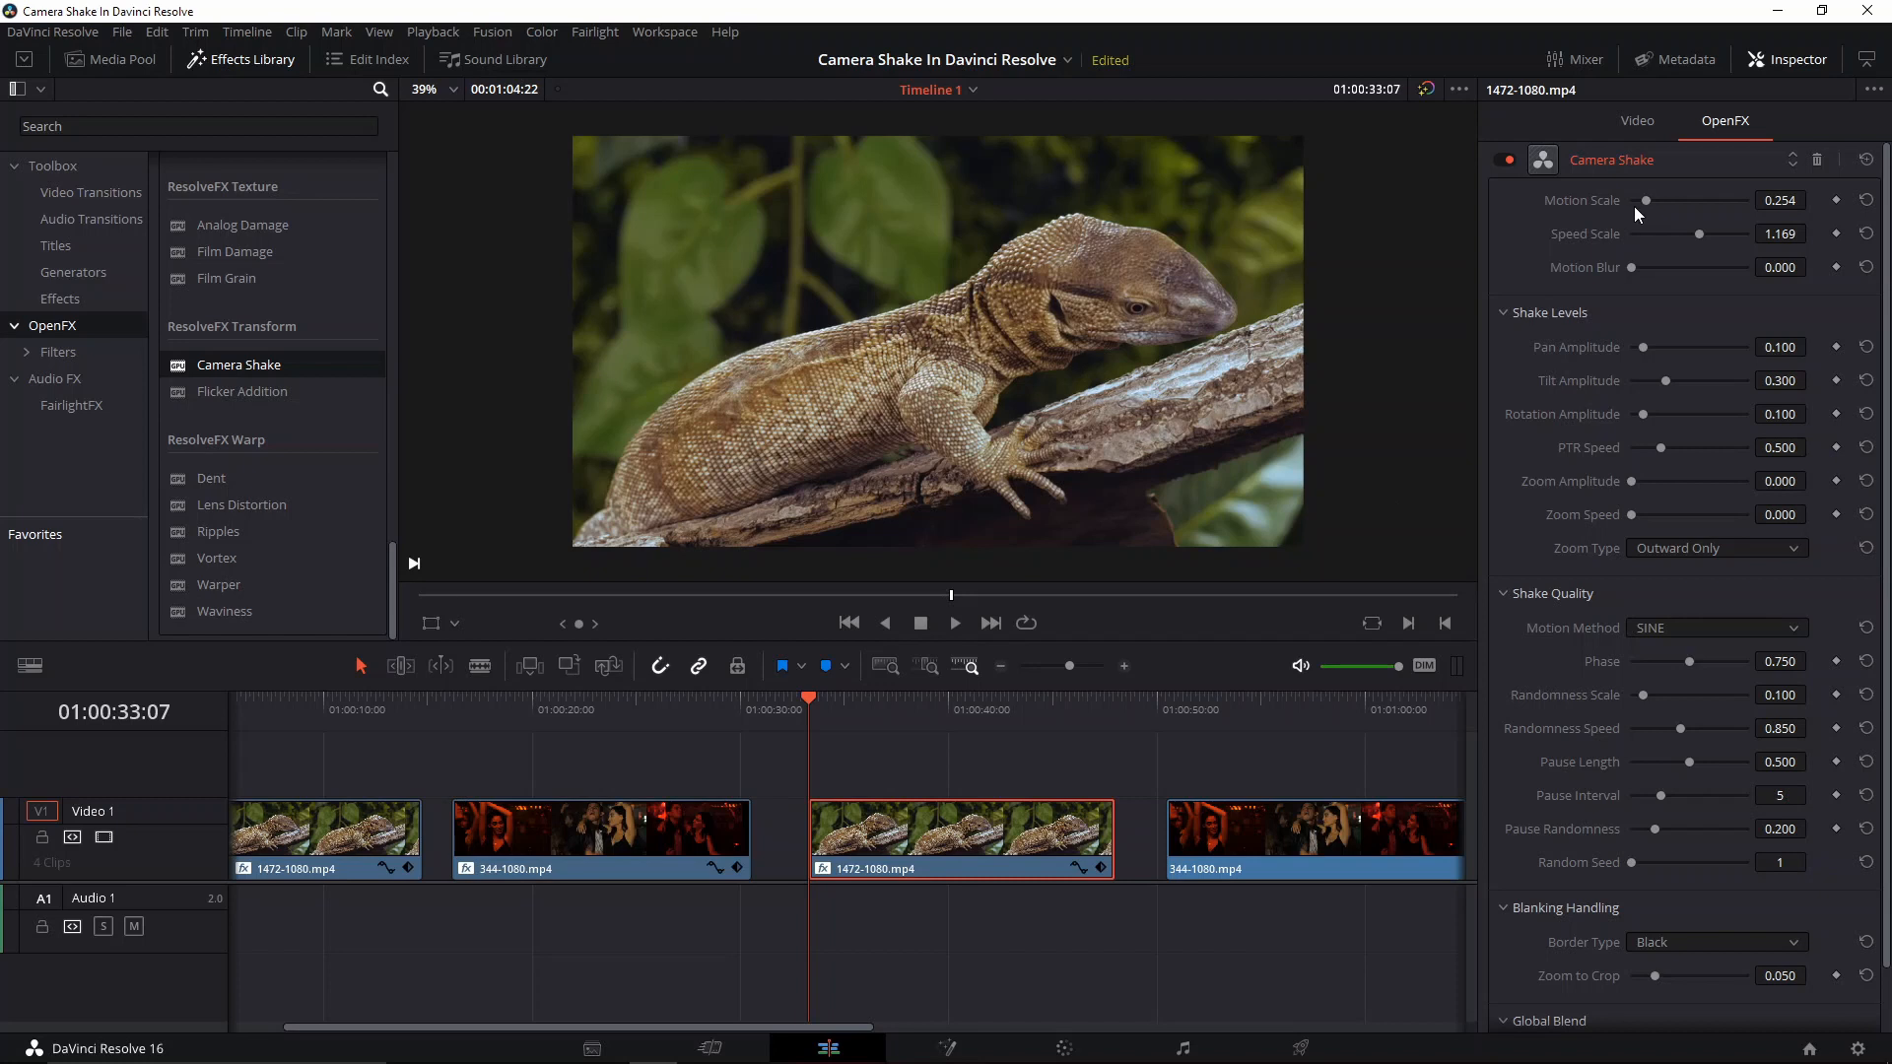
left_click_drag(1665, 203, 1721, 205)
left_click(1723, 235)
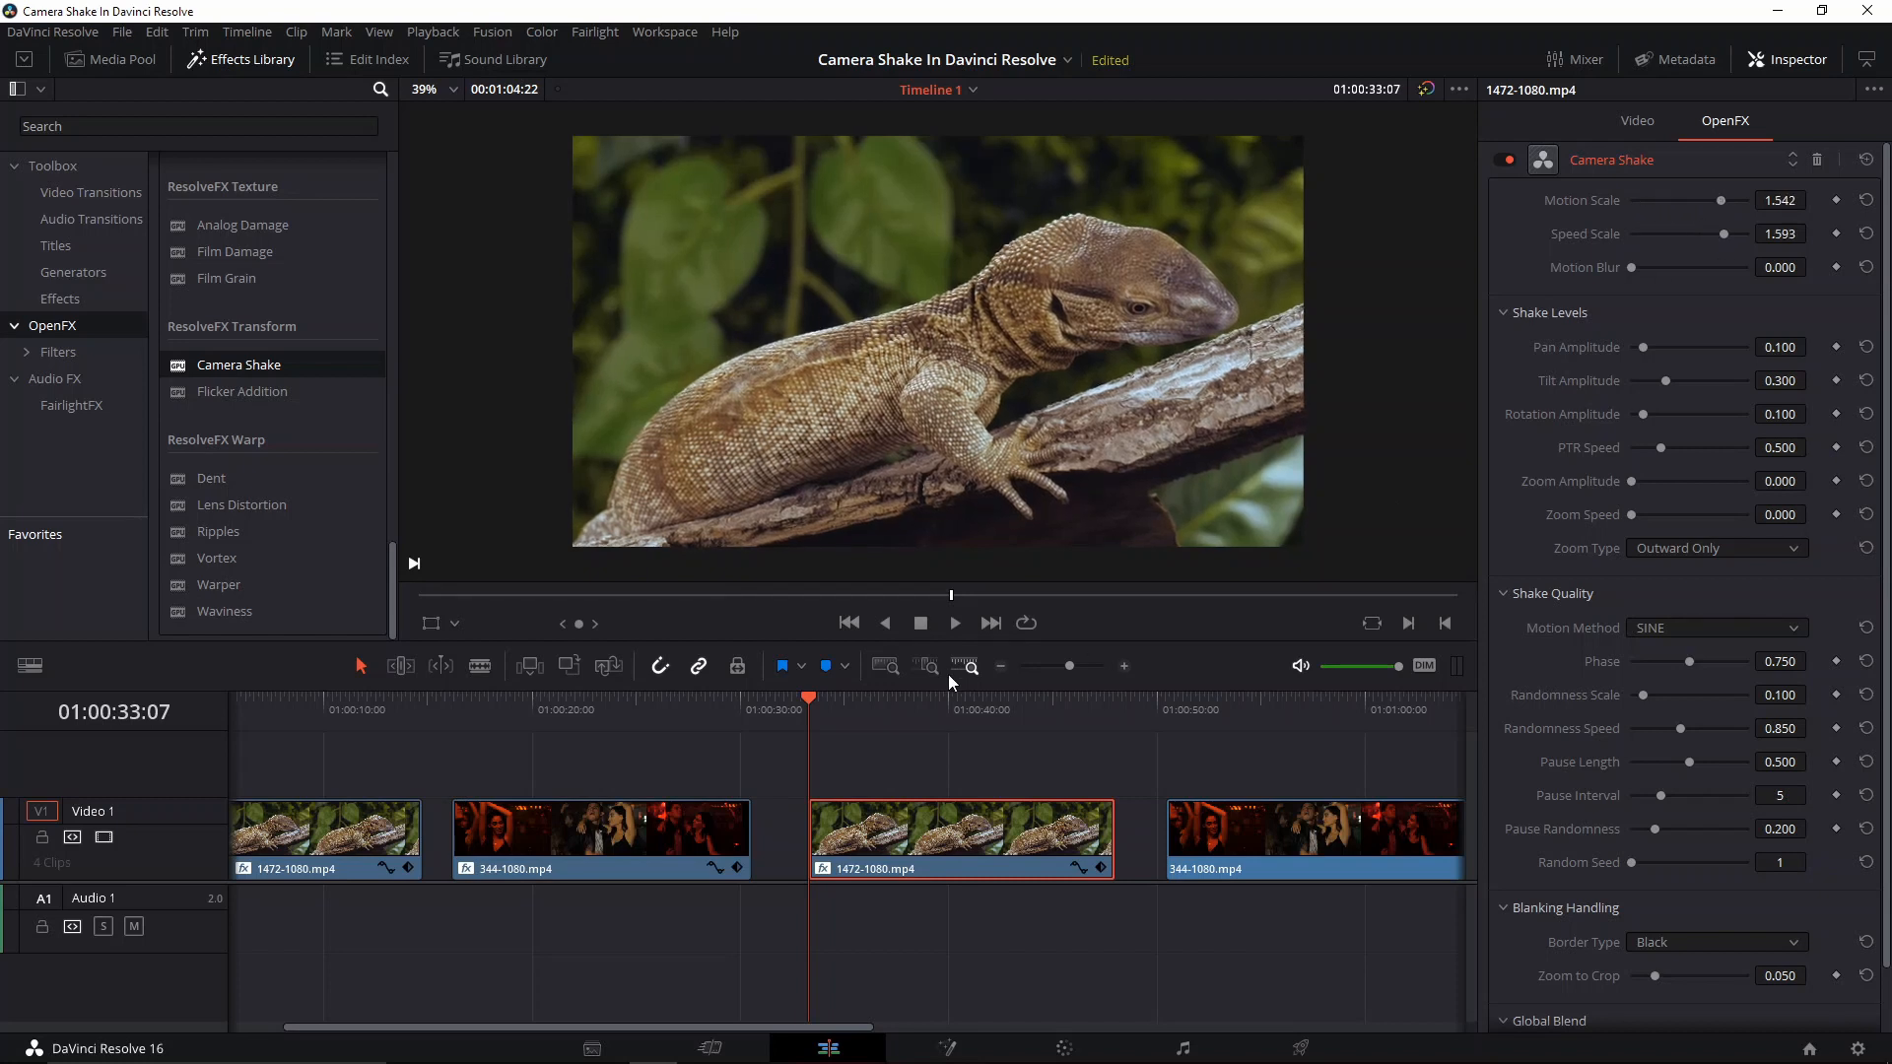
key("space")
key("space")
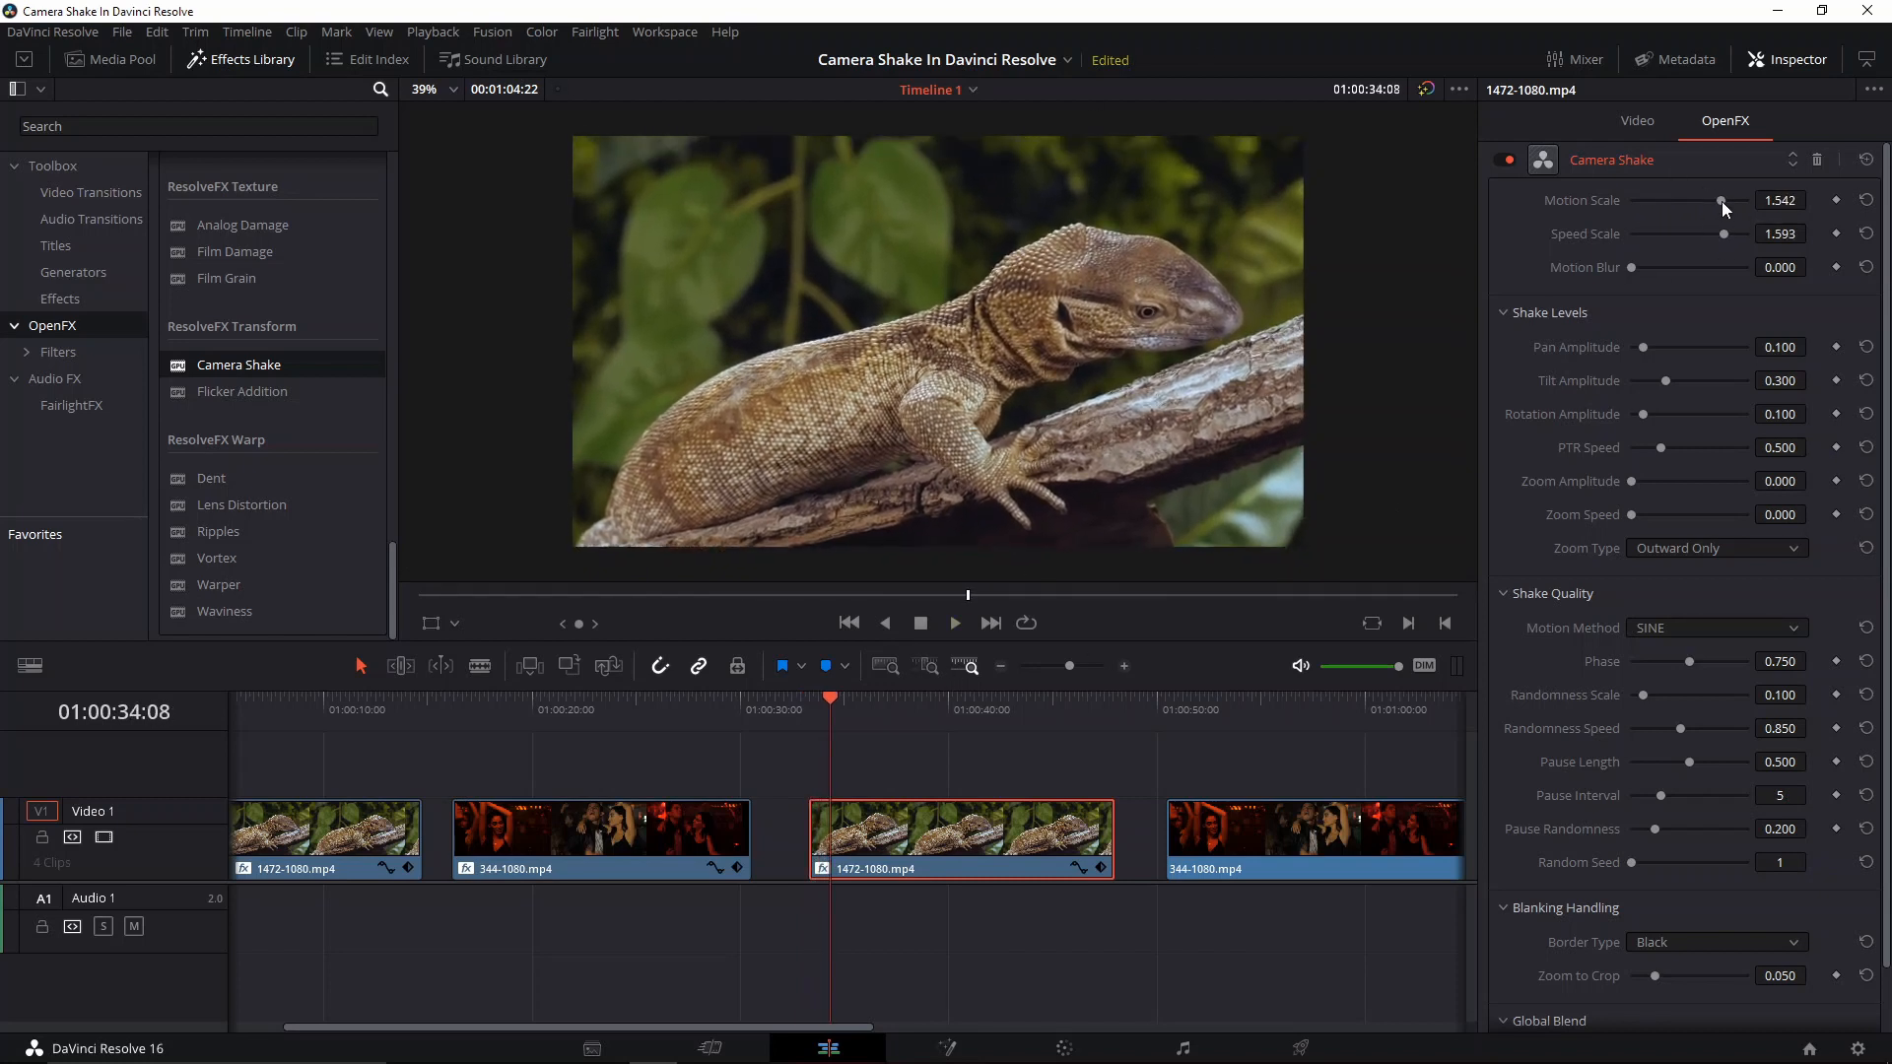
Lower Camera Shake's Motion Scale to 0.695 and Speed Scale to 0.847, checking the movement in playback
left_click_drag(1723, 203, 1671, 202)
key("space")
left_click(1681, 234)
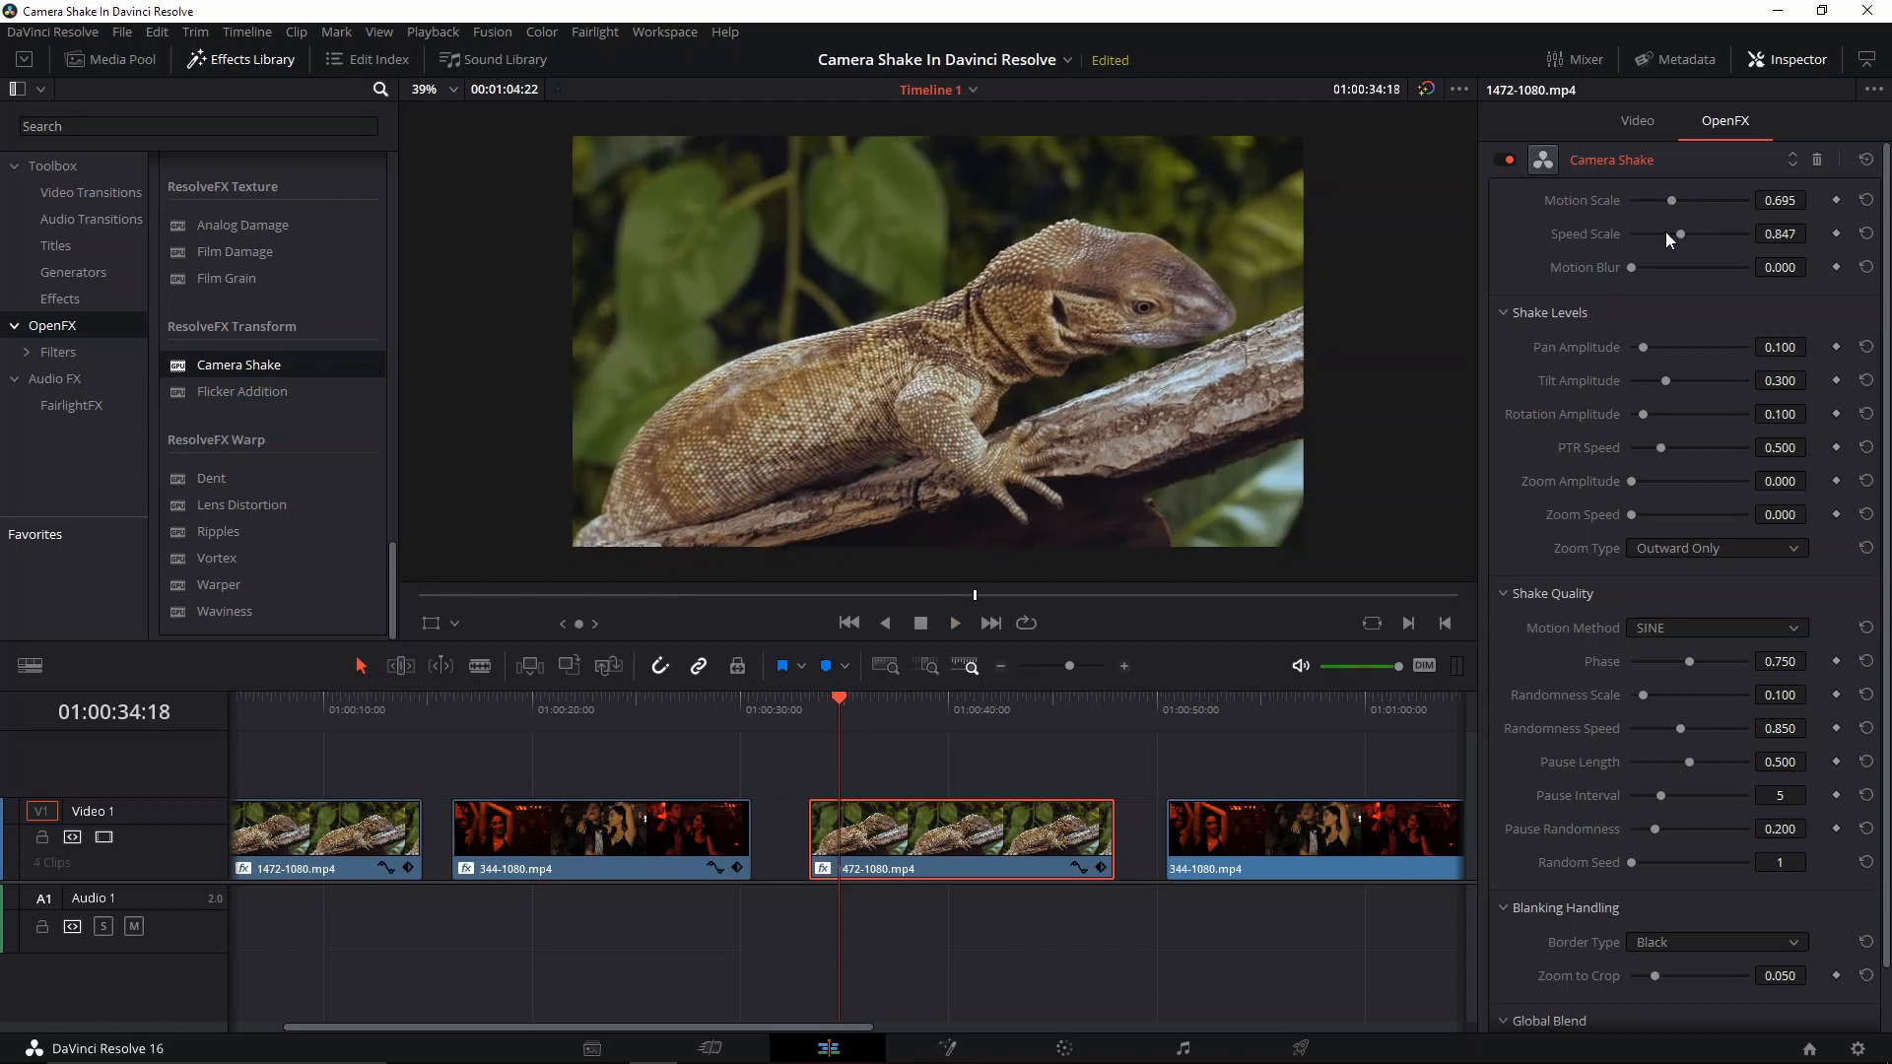
Play the clip with Motion Blur at 0.924, then set Motion Blur to 0.466 and scrub through the clip to check the blurring
left_click_drag(1642, 270, 1739, 266)
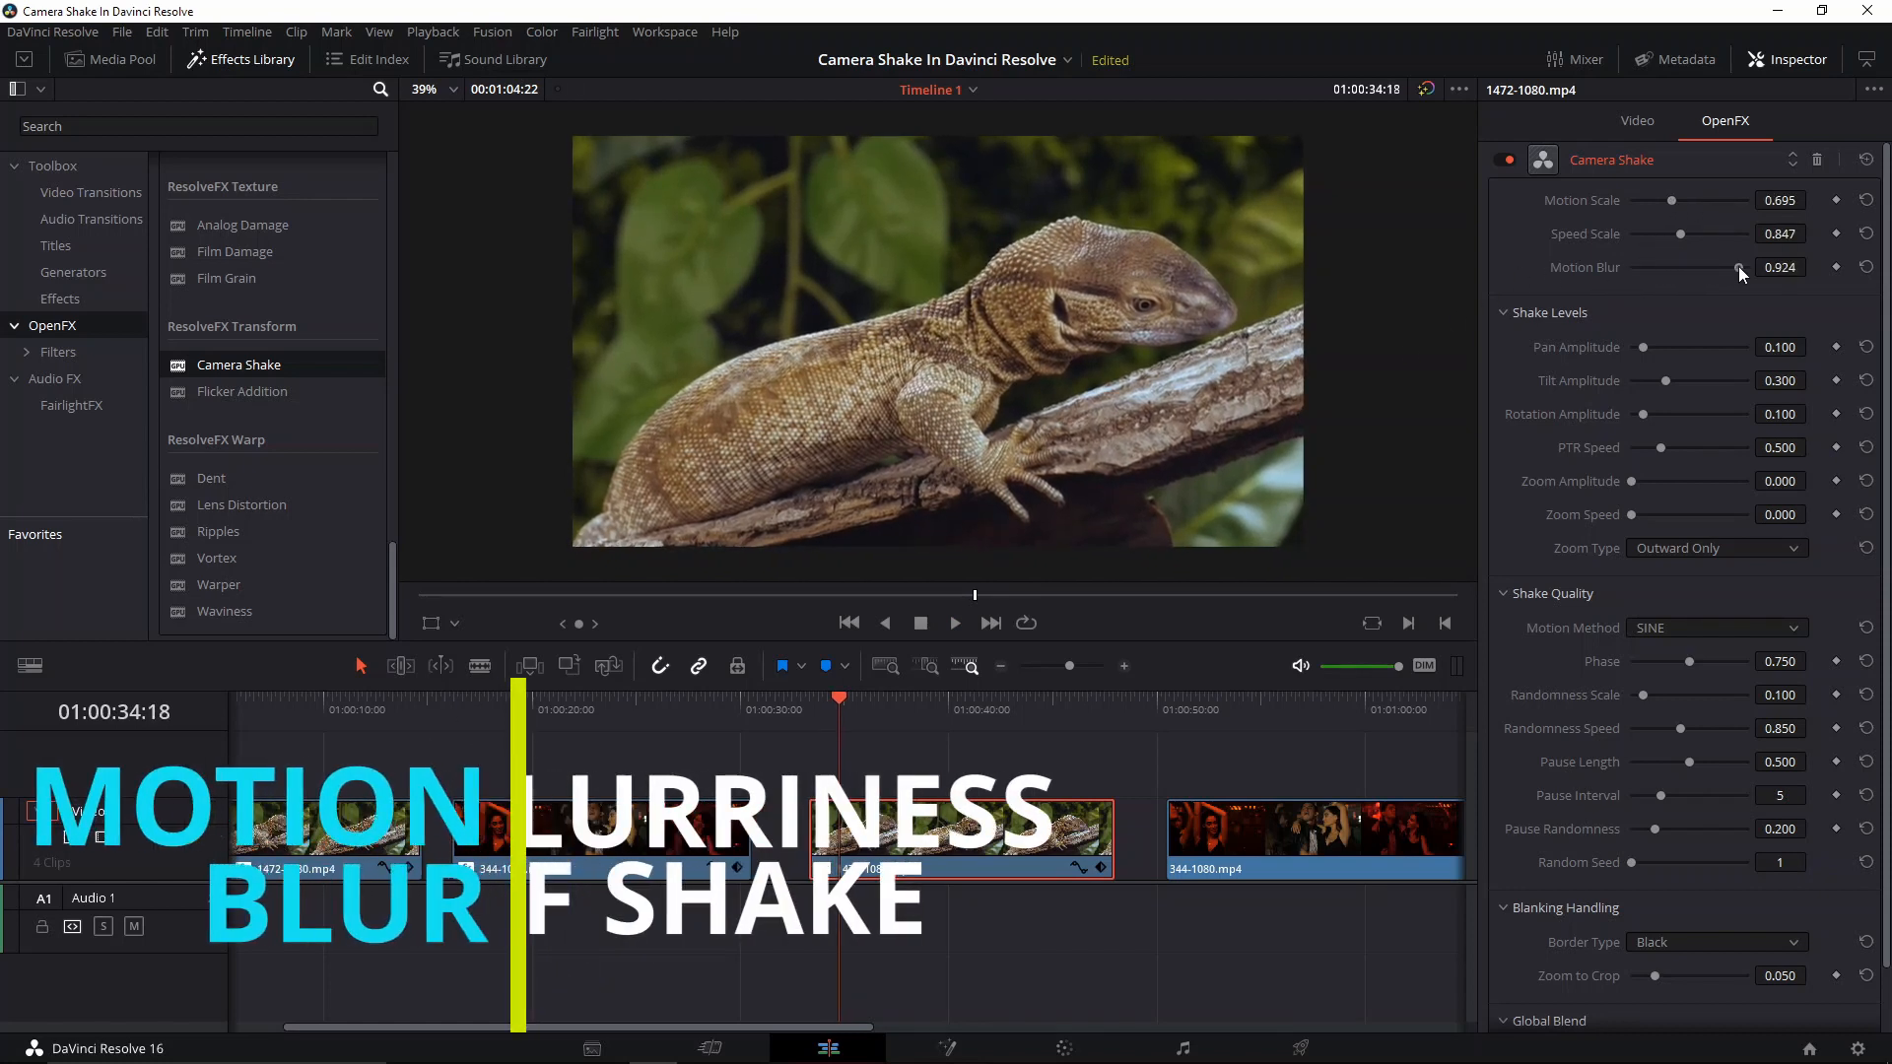
key("space")
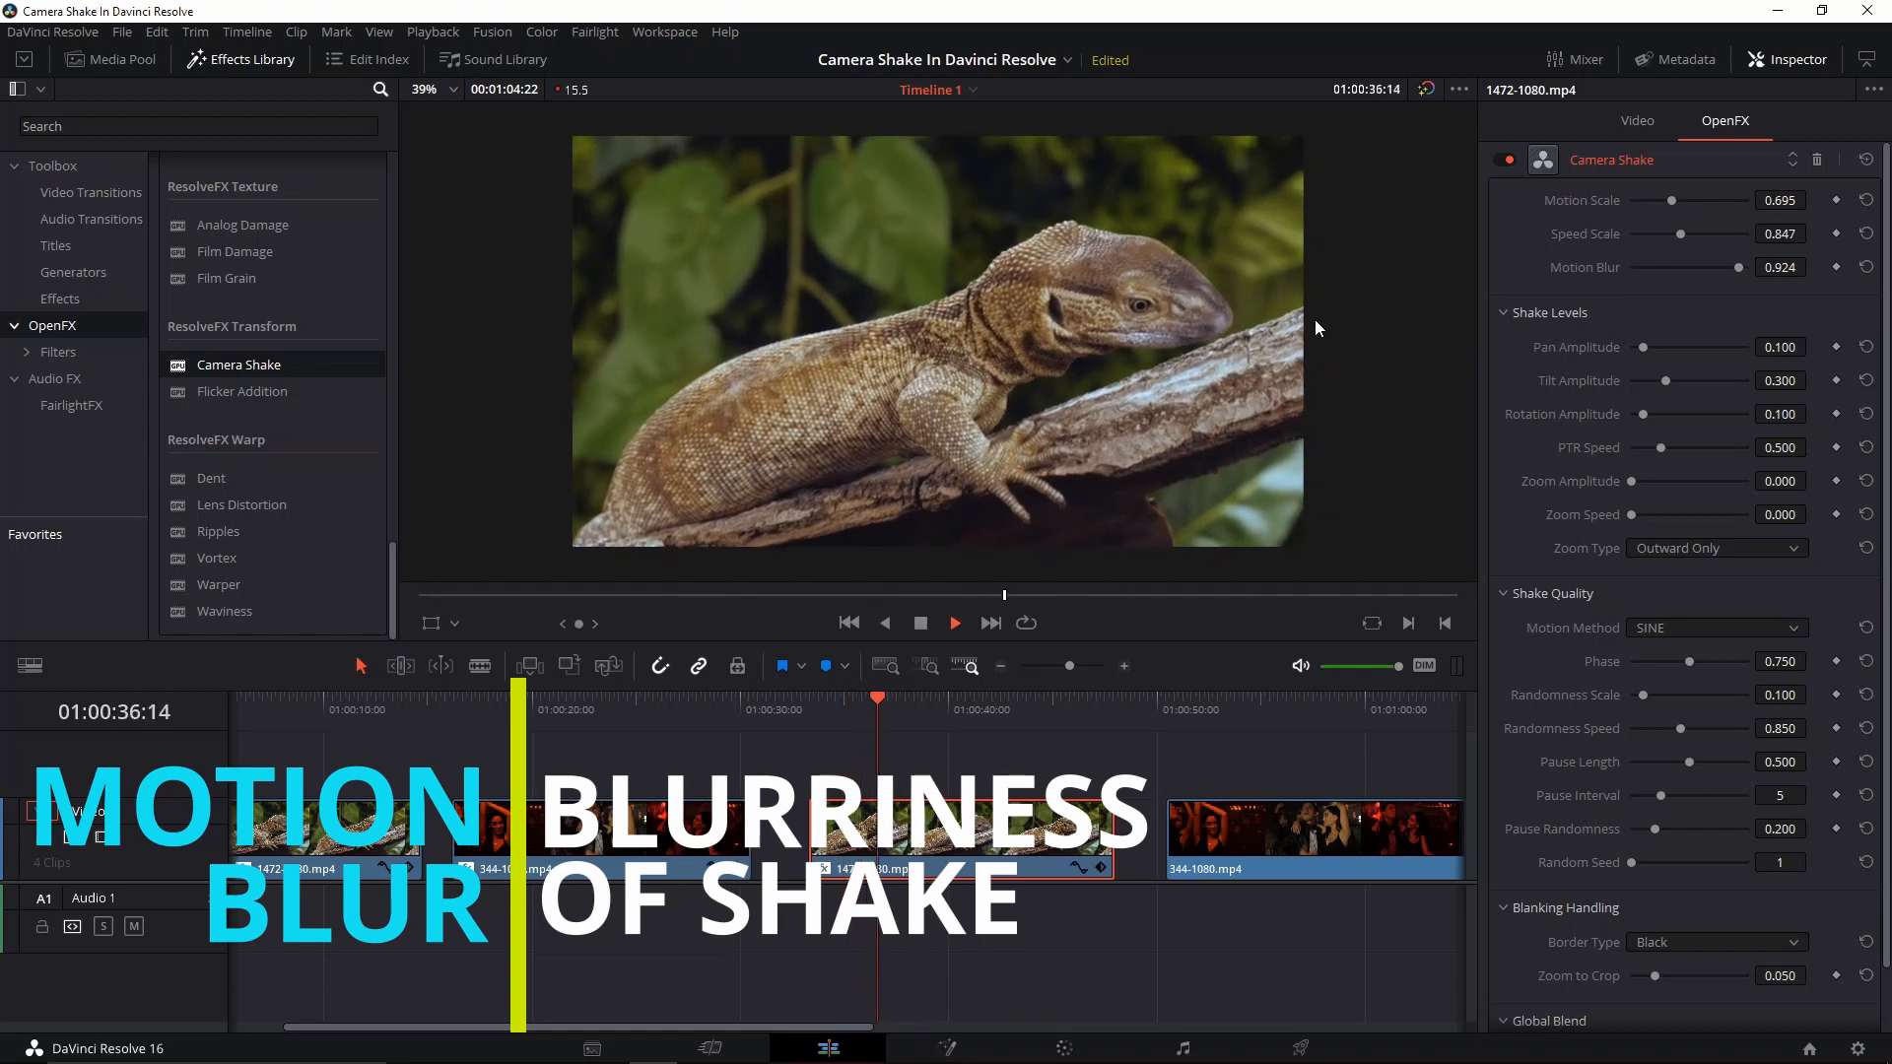
left_click_drag(915, 697, 814, 720)
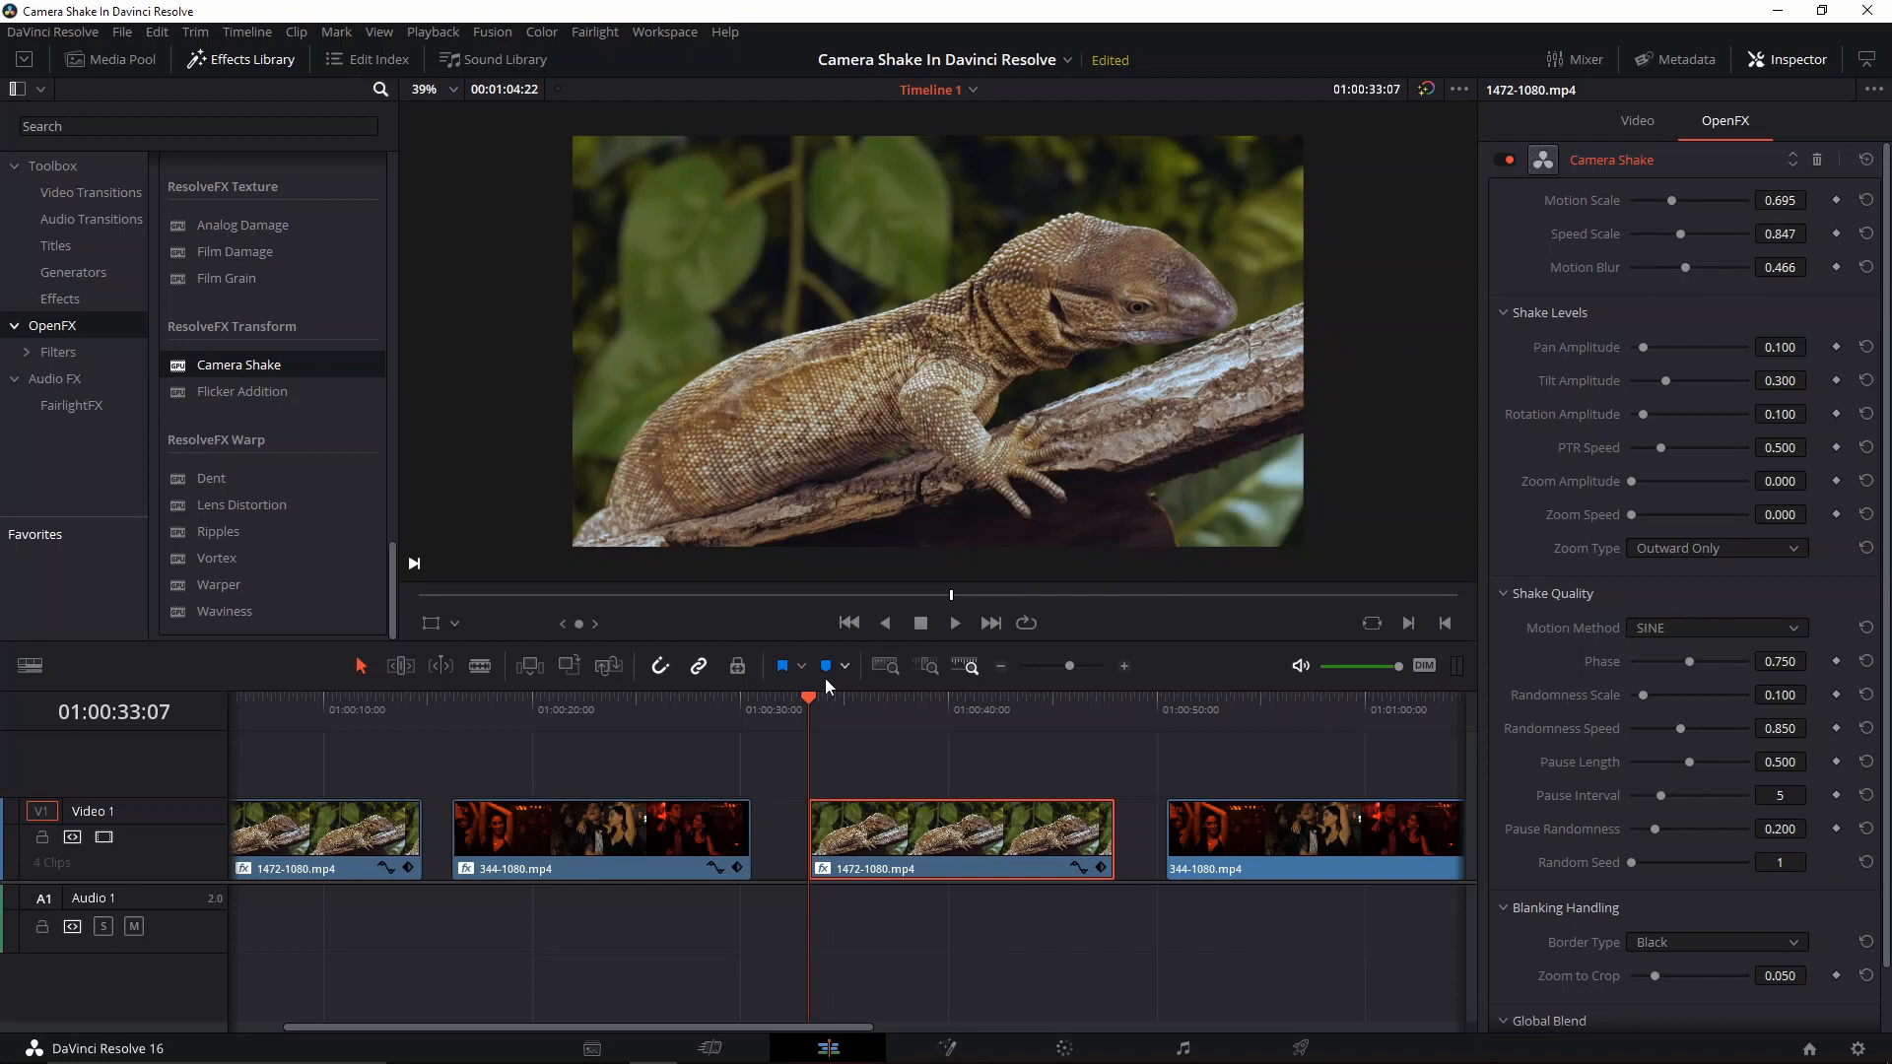
left_click_drag(812, 698, 874, 703)
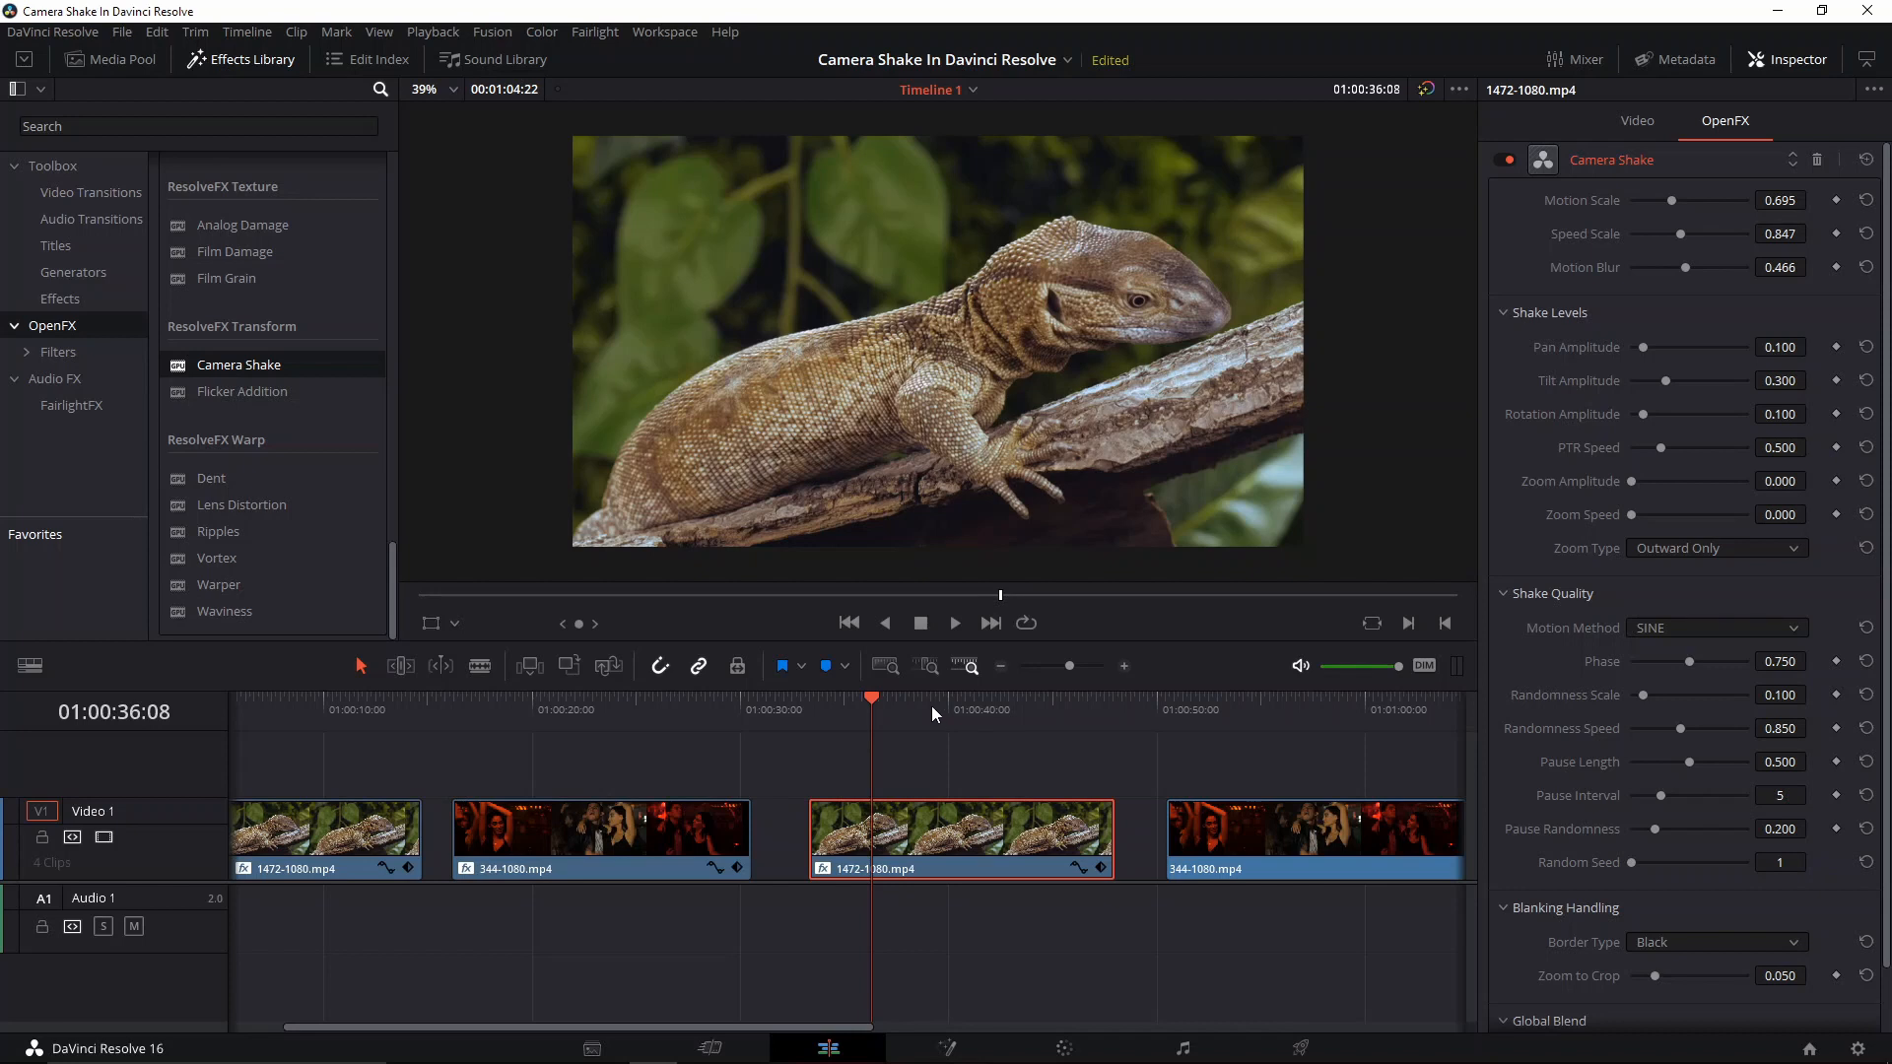
mouse_move(892, 721)
left_mouse_down()
mouse_move(932, 718)
mouse_move(901, 737)
left_mouse_up()
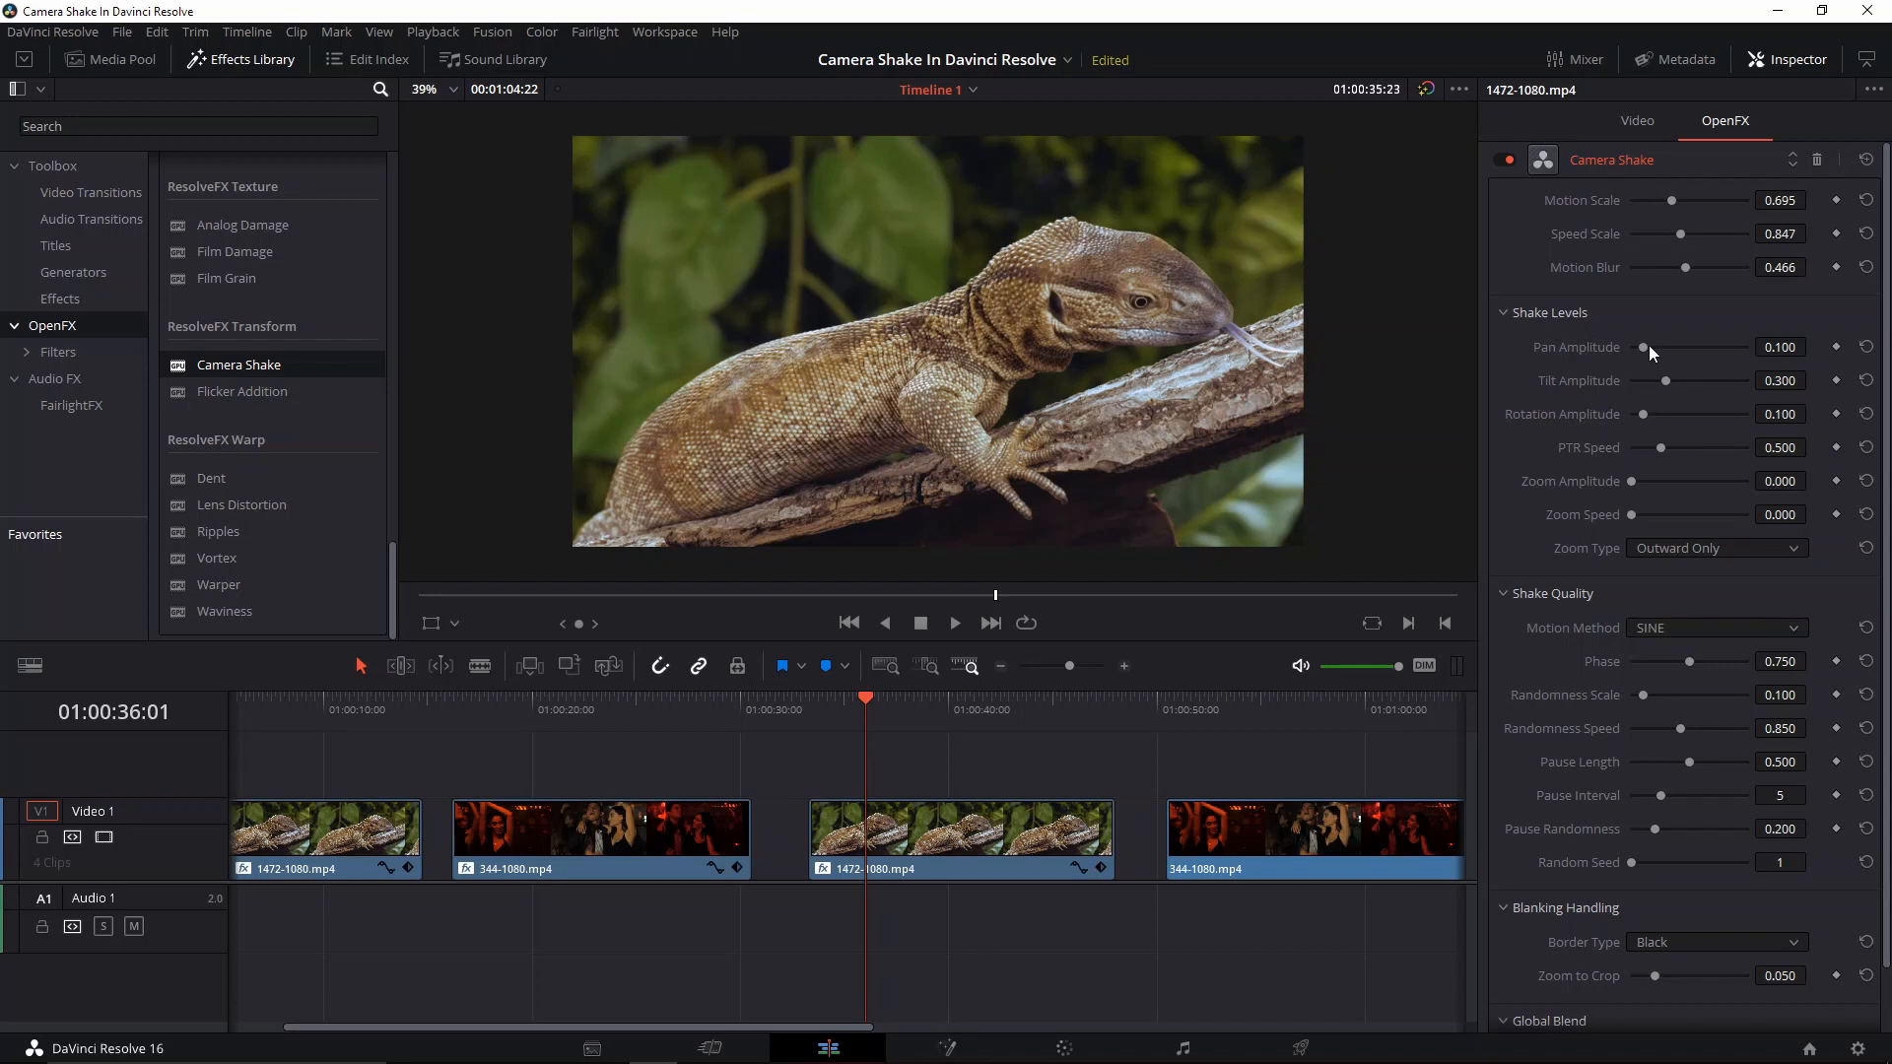
Set Motion Scale to 0.220, Speed Scale to 0.237, Motion Blur to 0.000, Pan Amplitude to 0.508 and Tilt Amplitude to 1.000
left_click_drag(1653, 353, 1709, 382)
left_click_drag(1671, 201, 1631, 268)
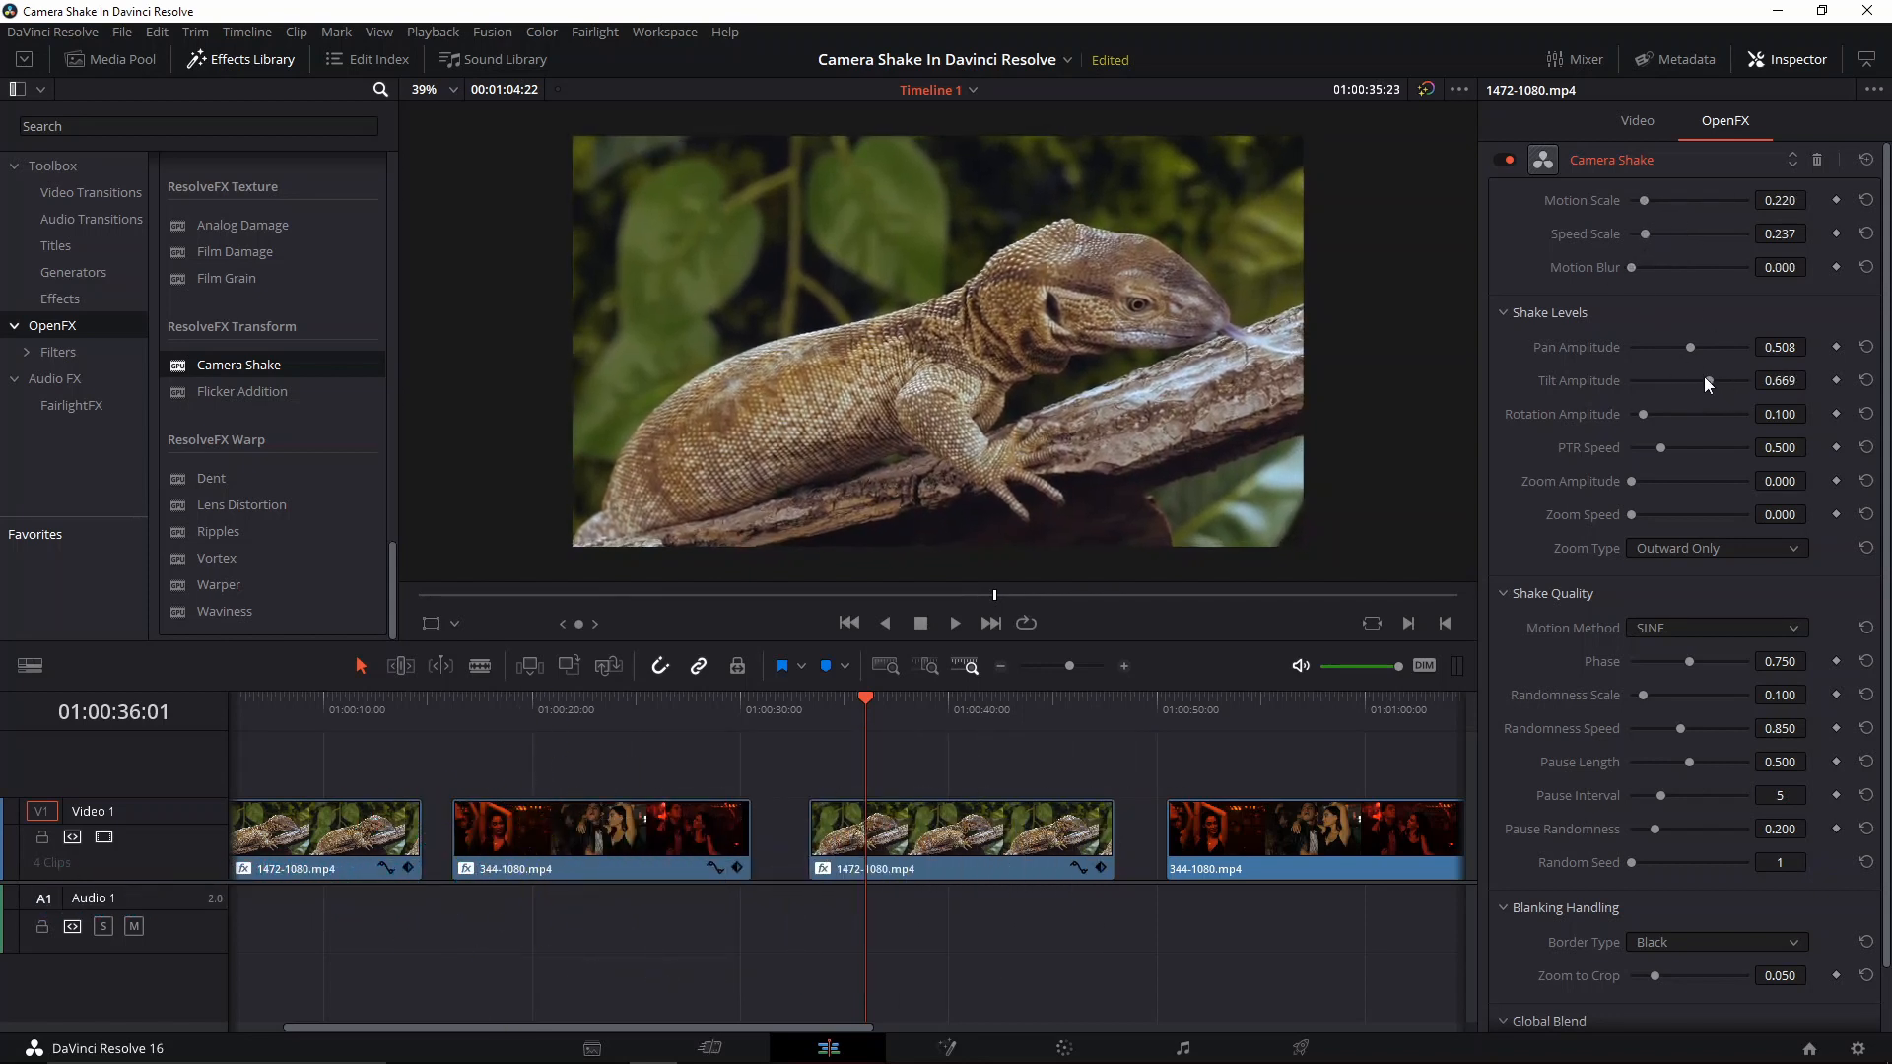
mouse_move(1706, 380)
left_mouse_down()
mouse_move(1742, 378)
mouse_move(1616, 383)
mouse_move(1748, 374)
left_mouse_up()
left_click(816, 713)
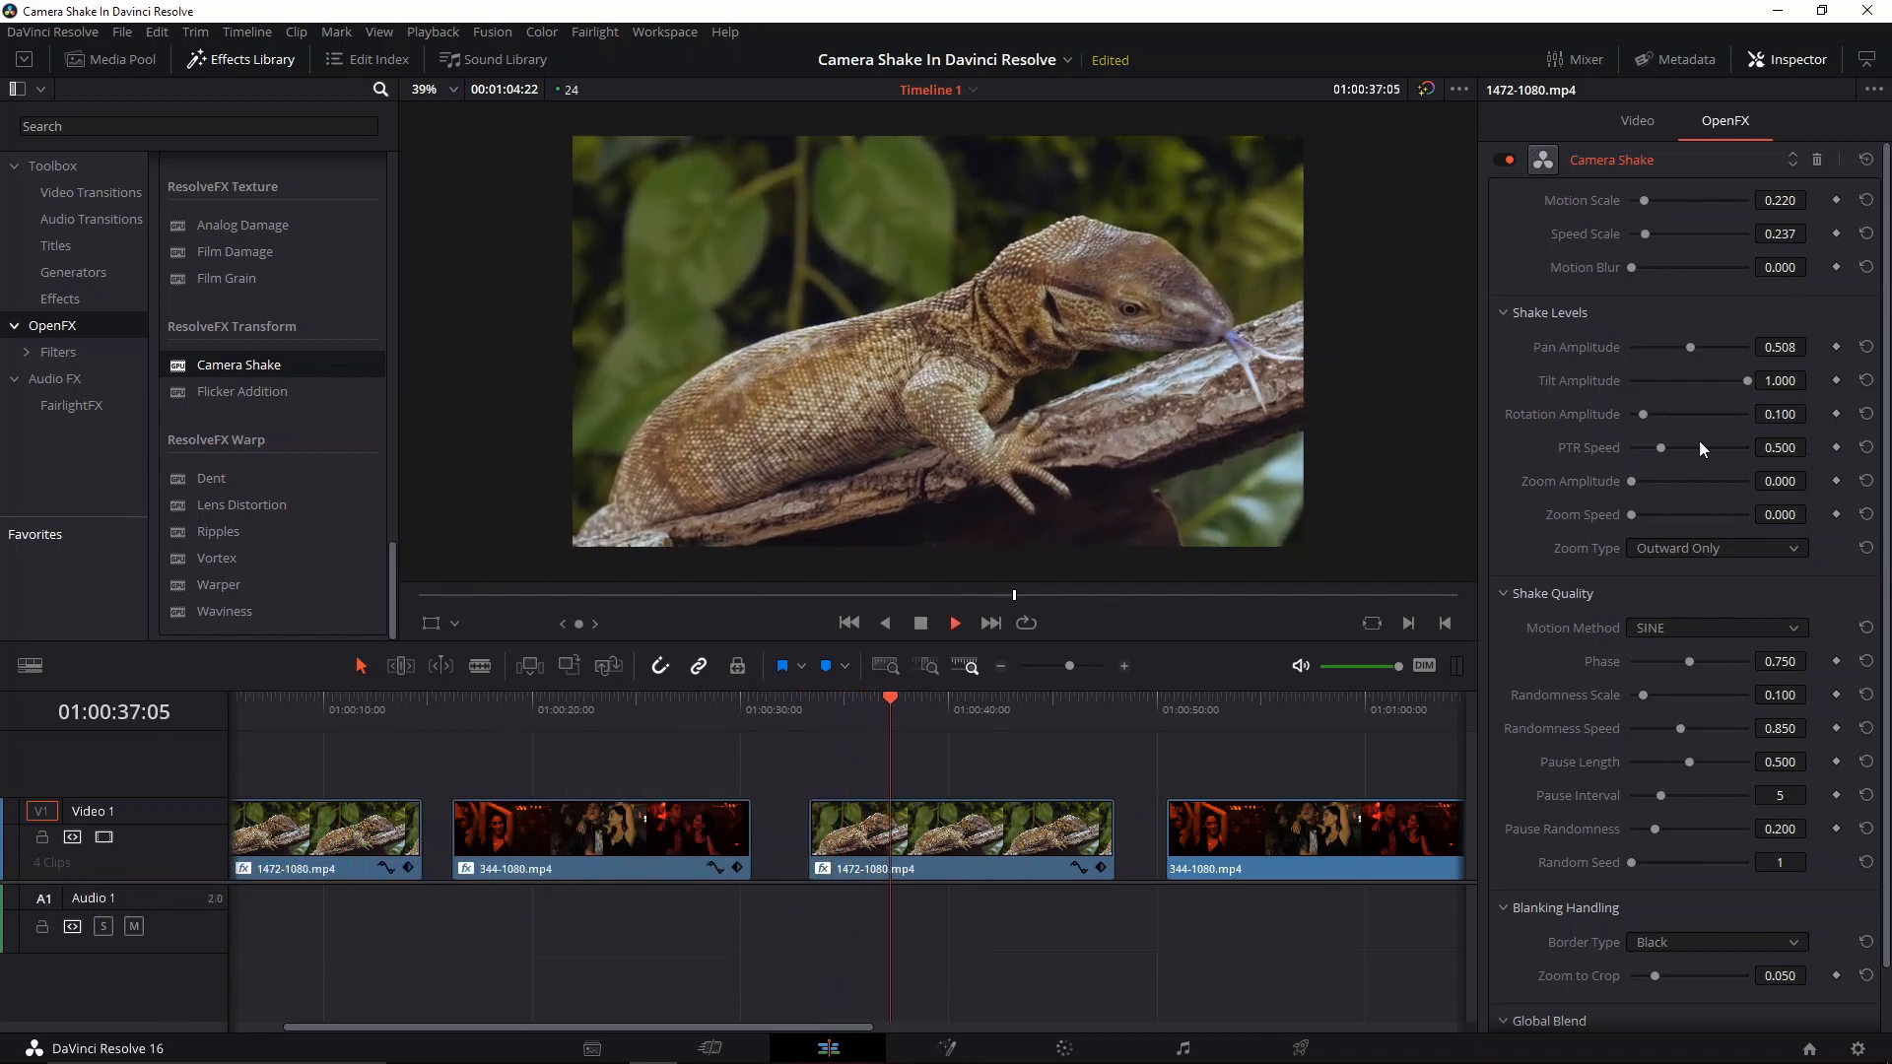
Set Pan Amplitude to 1.000 and Tilt Amplitude to 0.000, and play the clip to examine the panning shake
key("space")
left_click_drag(1697, 350, 1751, 348)
key("space")
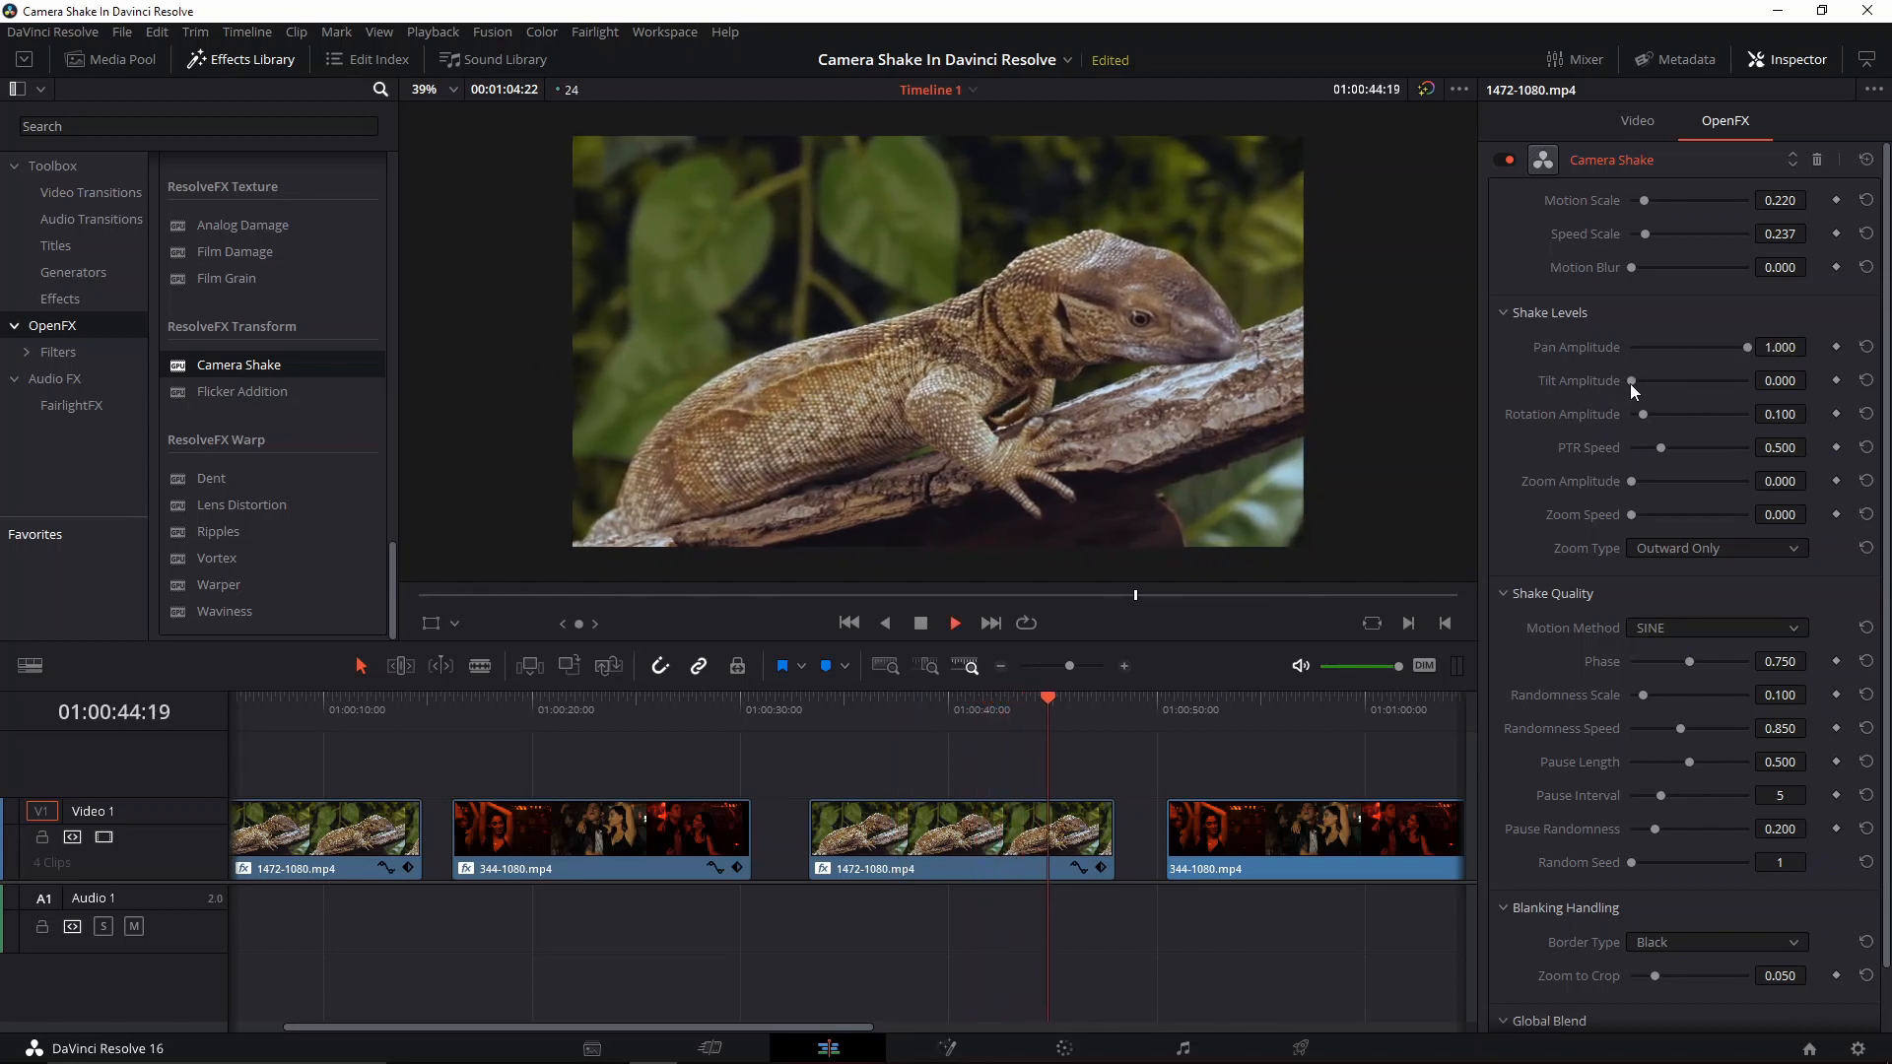
Set Pan Amplitude to 0.000 and Tilt Amplitude to 1.000, and replay the lizard clip from its start
left_click_drag(1630, 382, 1528, 335)
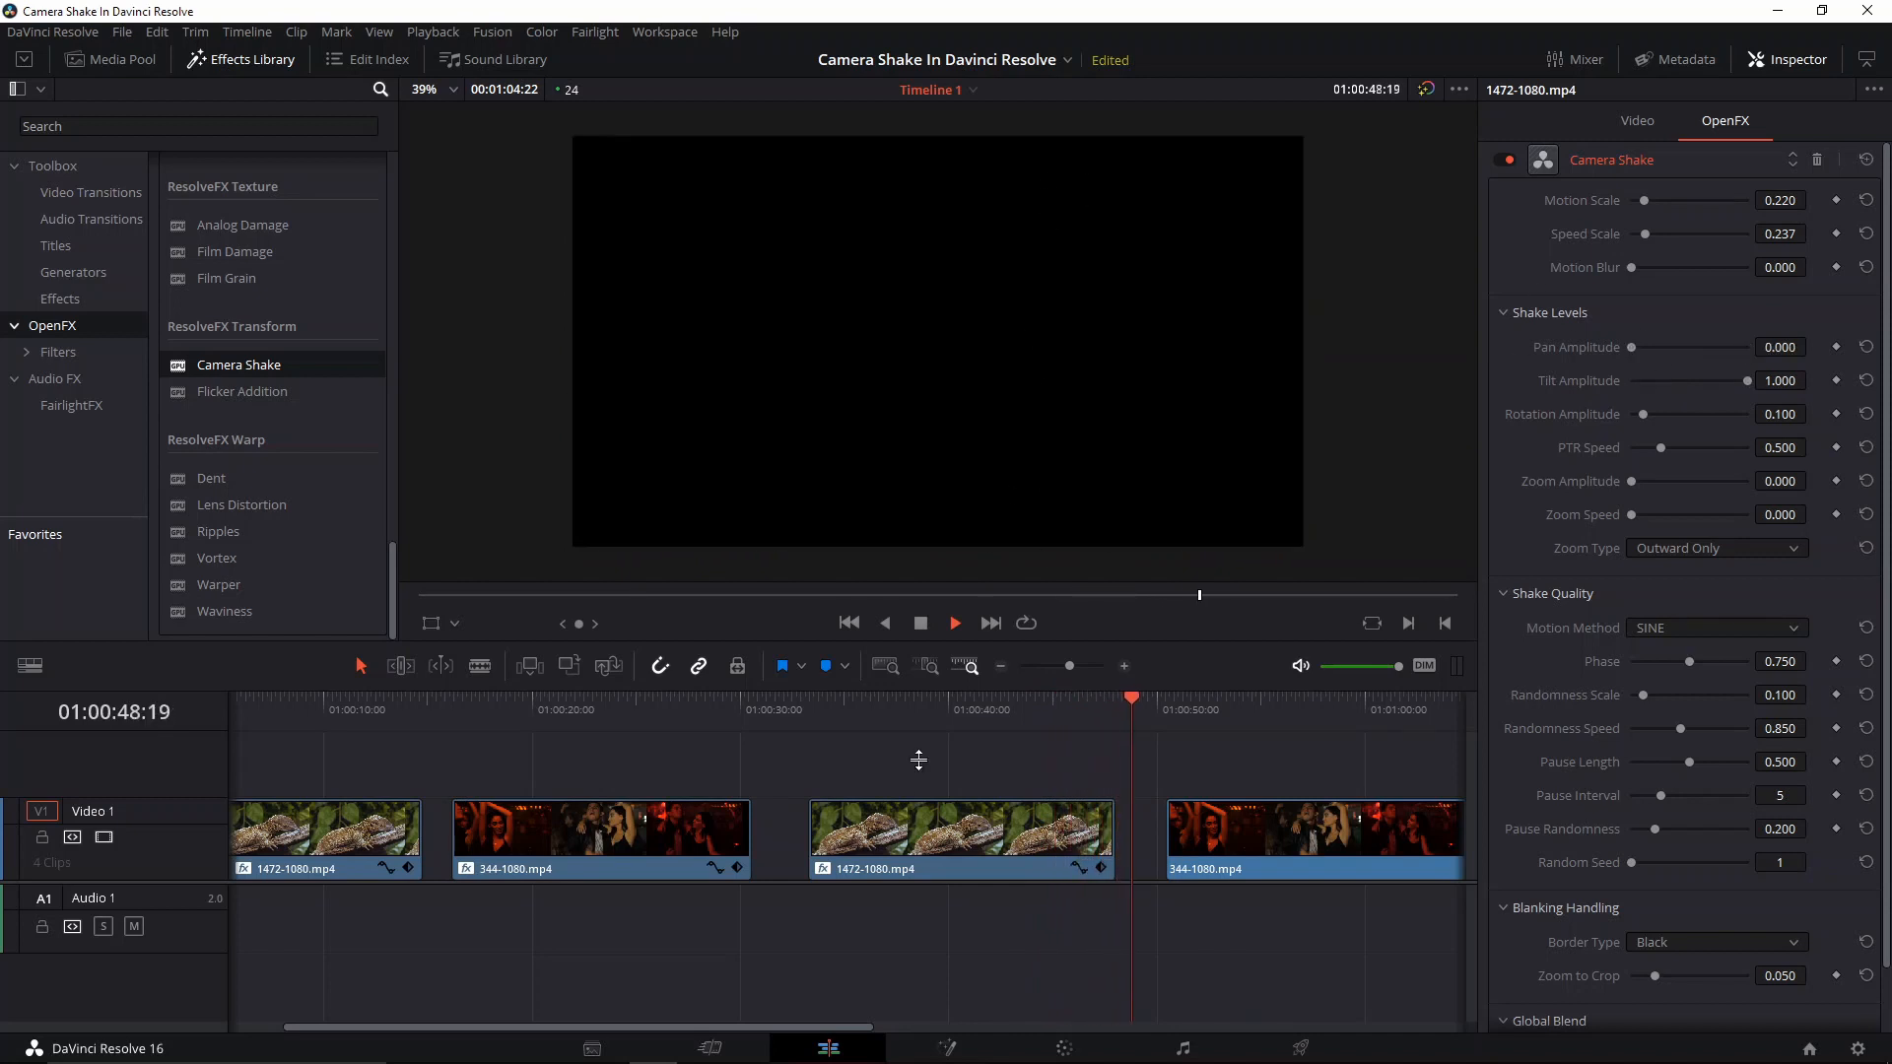
left_click_drag(772, 714, 810, 713)
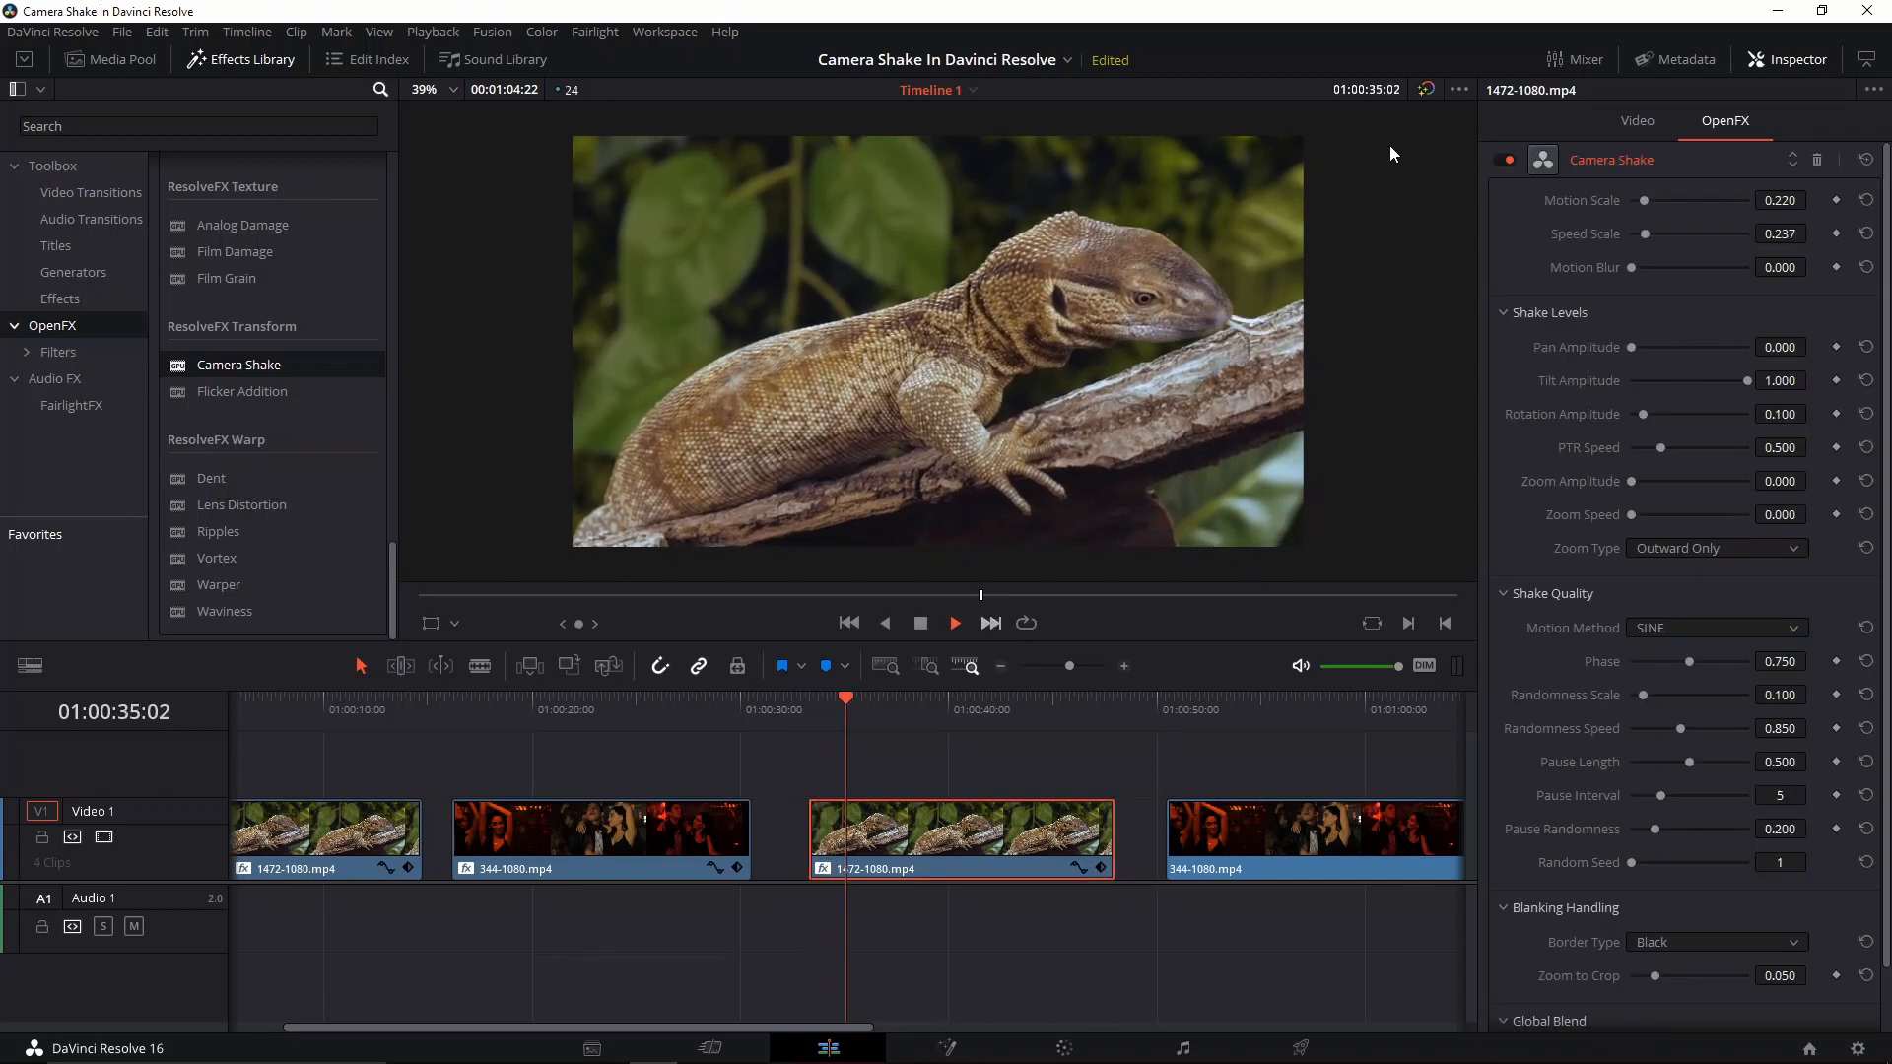
key("space")
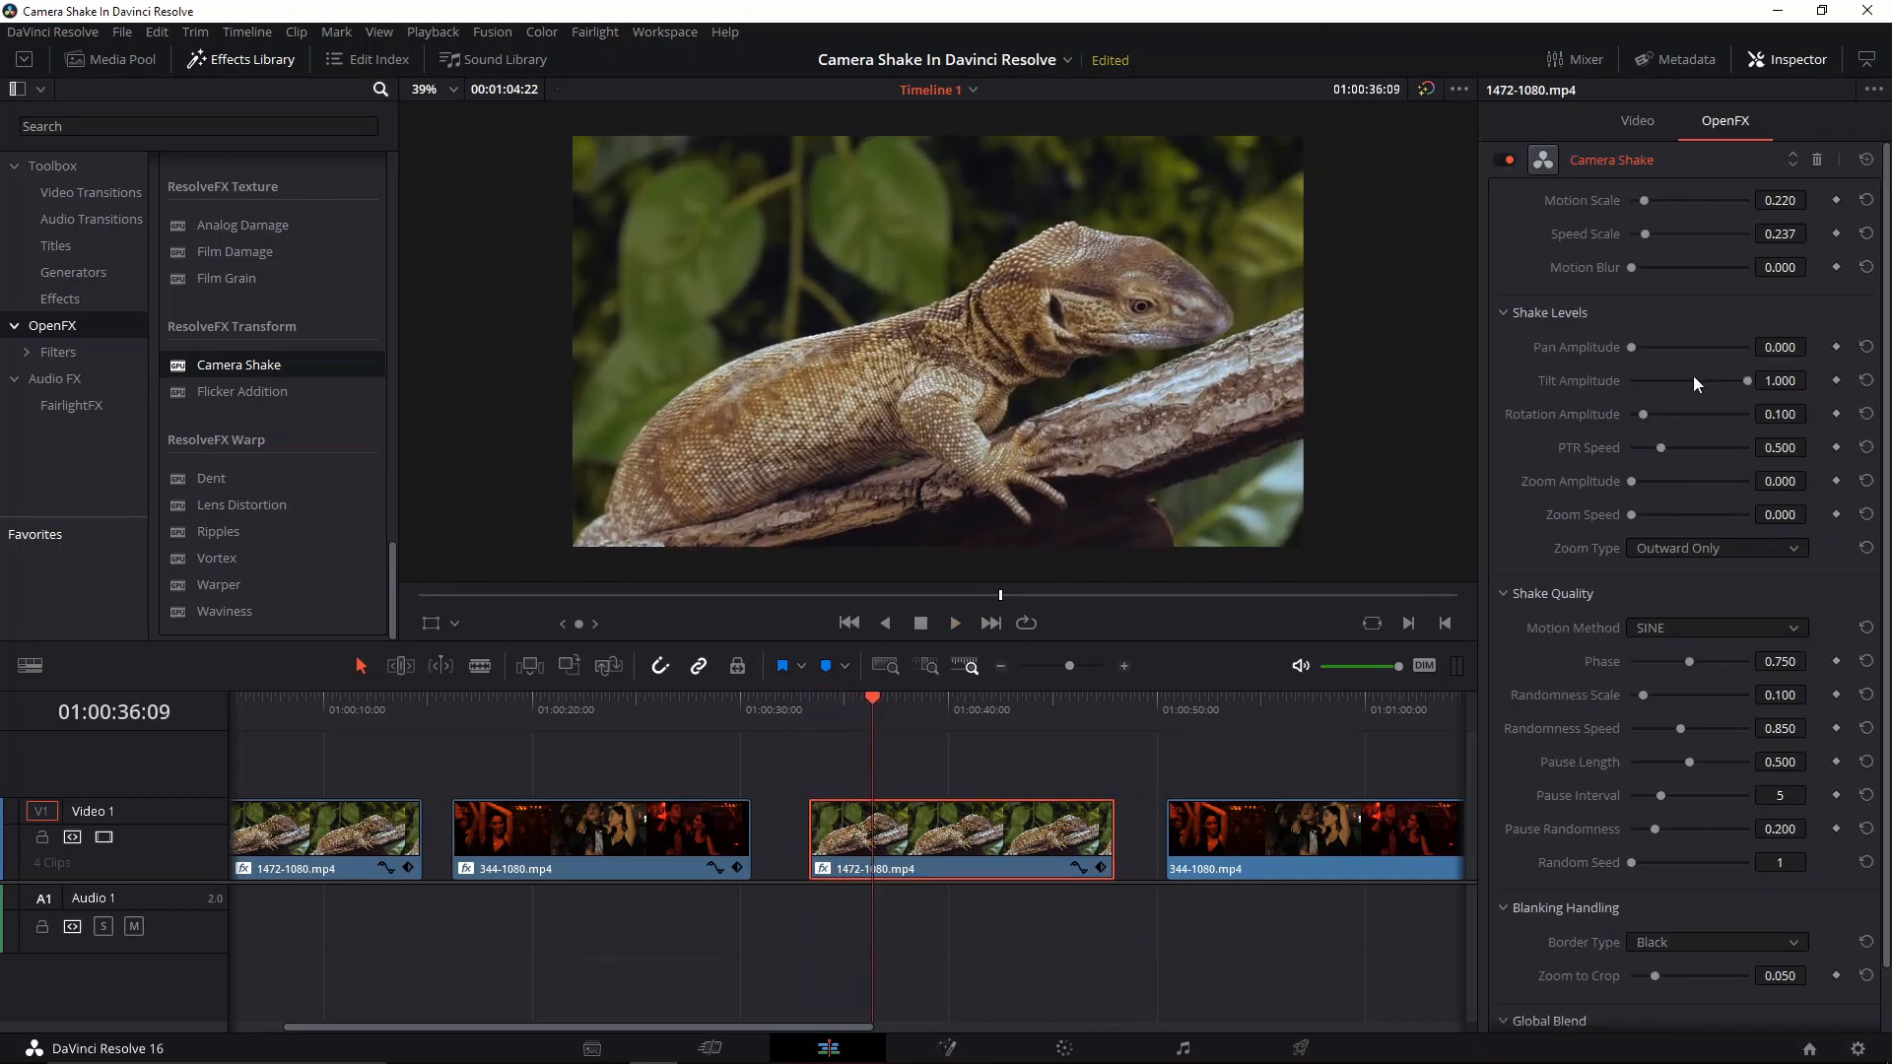
Set Tilt Amplitude to 0.000 and Rotation Amplitude to 1.000, and play the clip to examine the rotational shake
left_click_drag(1708, 387, 1782, 423)
key("space")
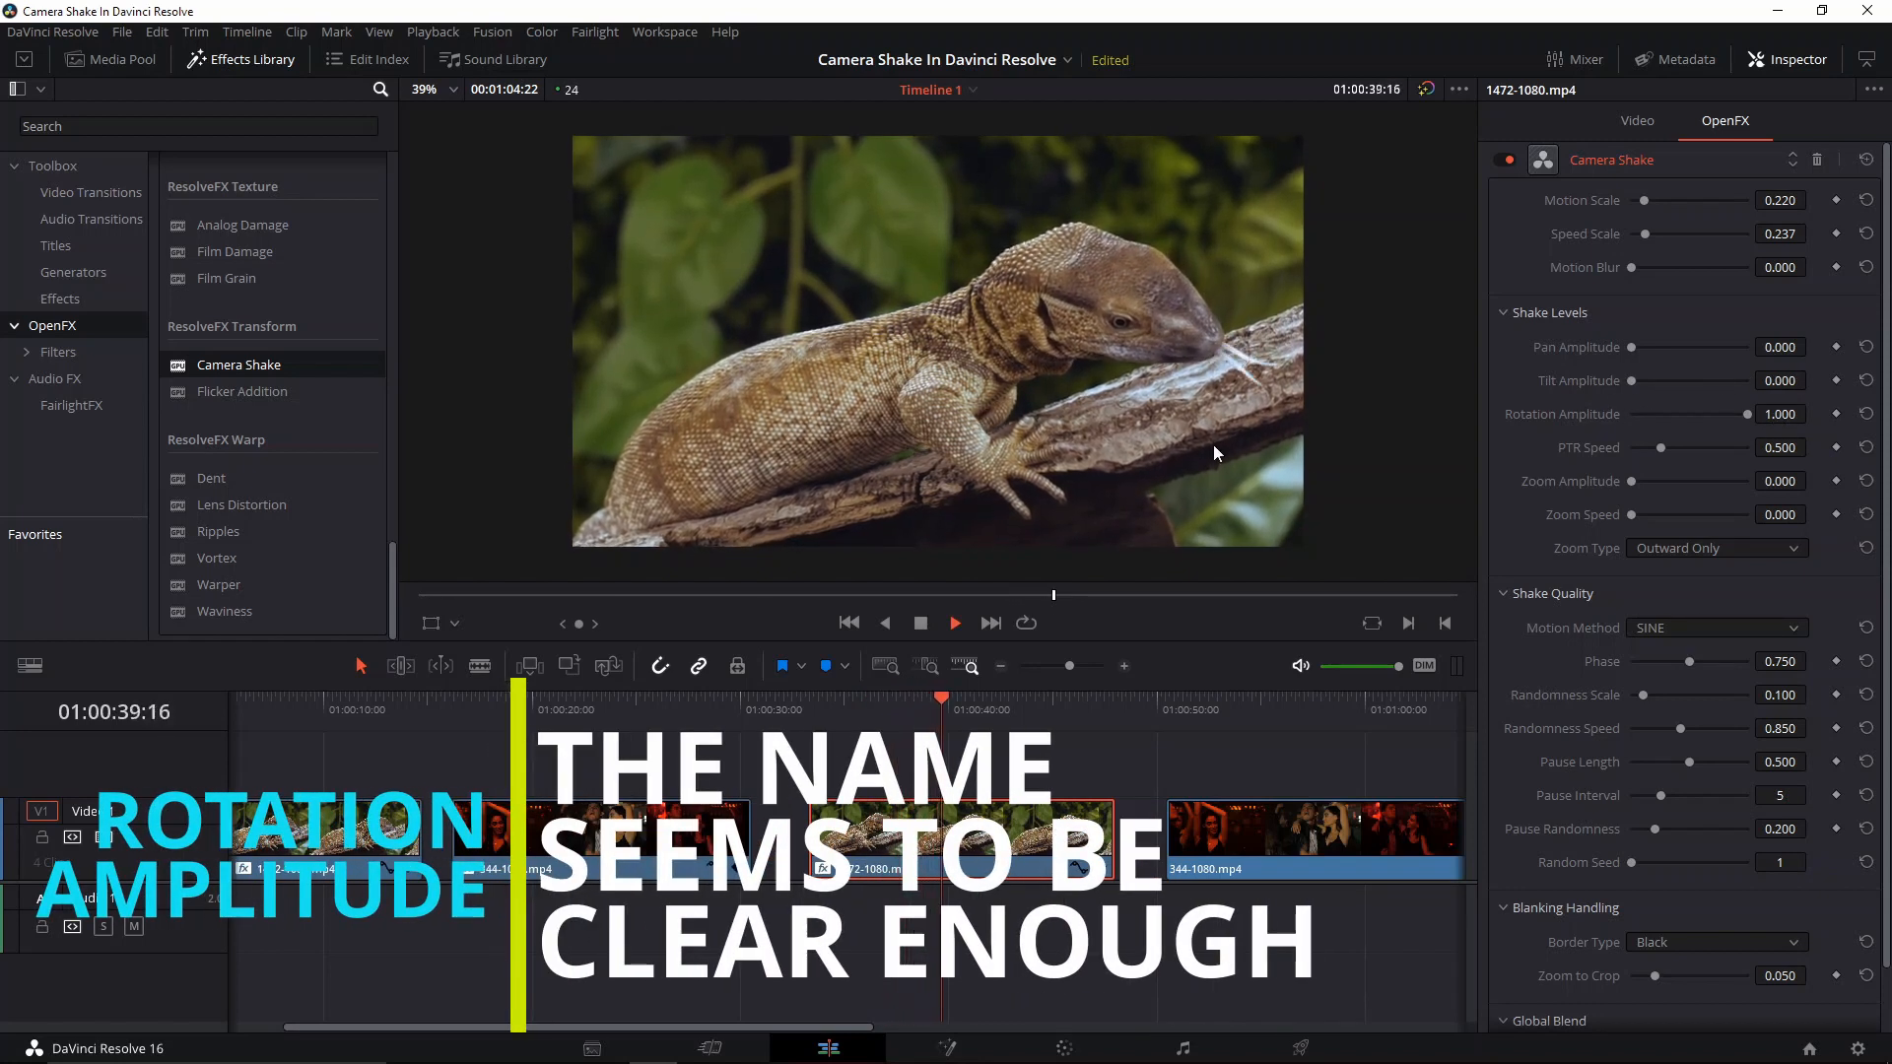
key("space")
Set Rotation Amplitude to 0.000, play the clip with PTR Speed at 1.898, and reduce PTR Speed to 0.966
left_click_drag(1744, 414, 1570, 430)
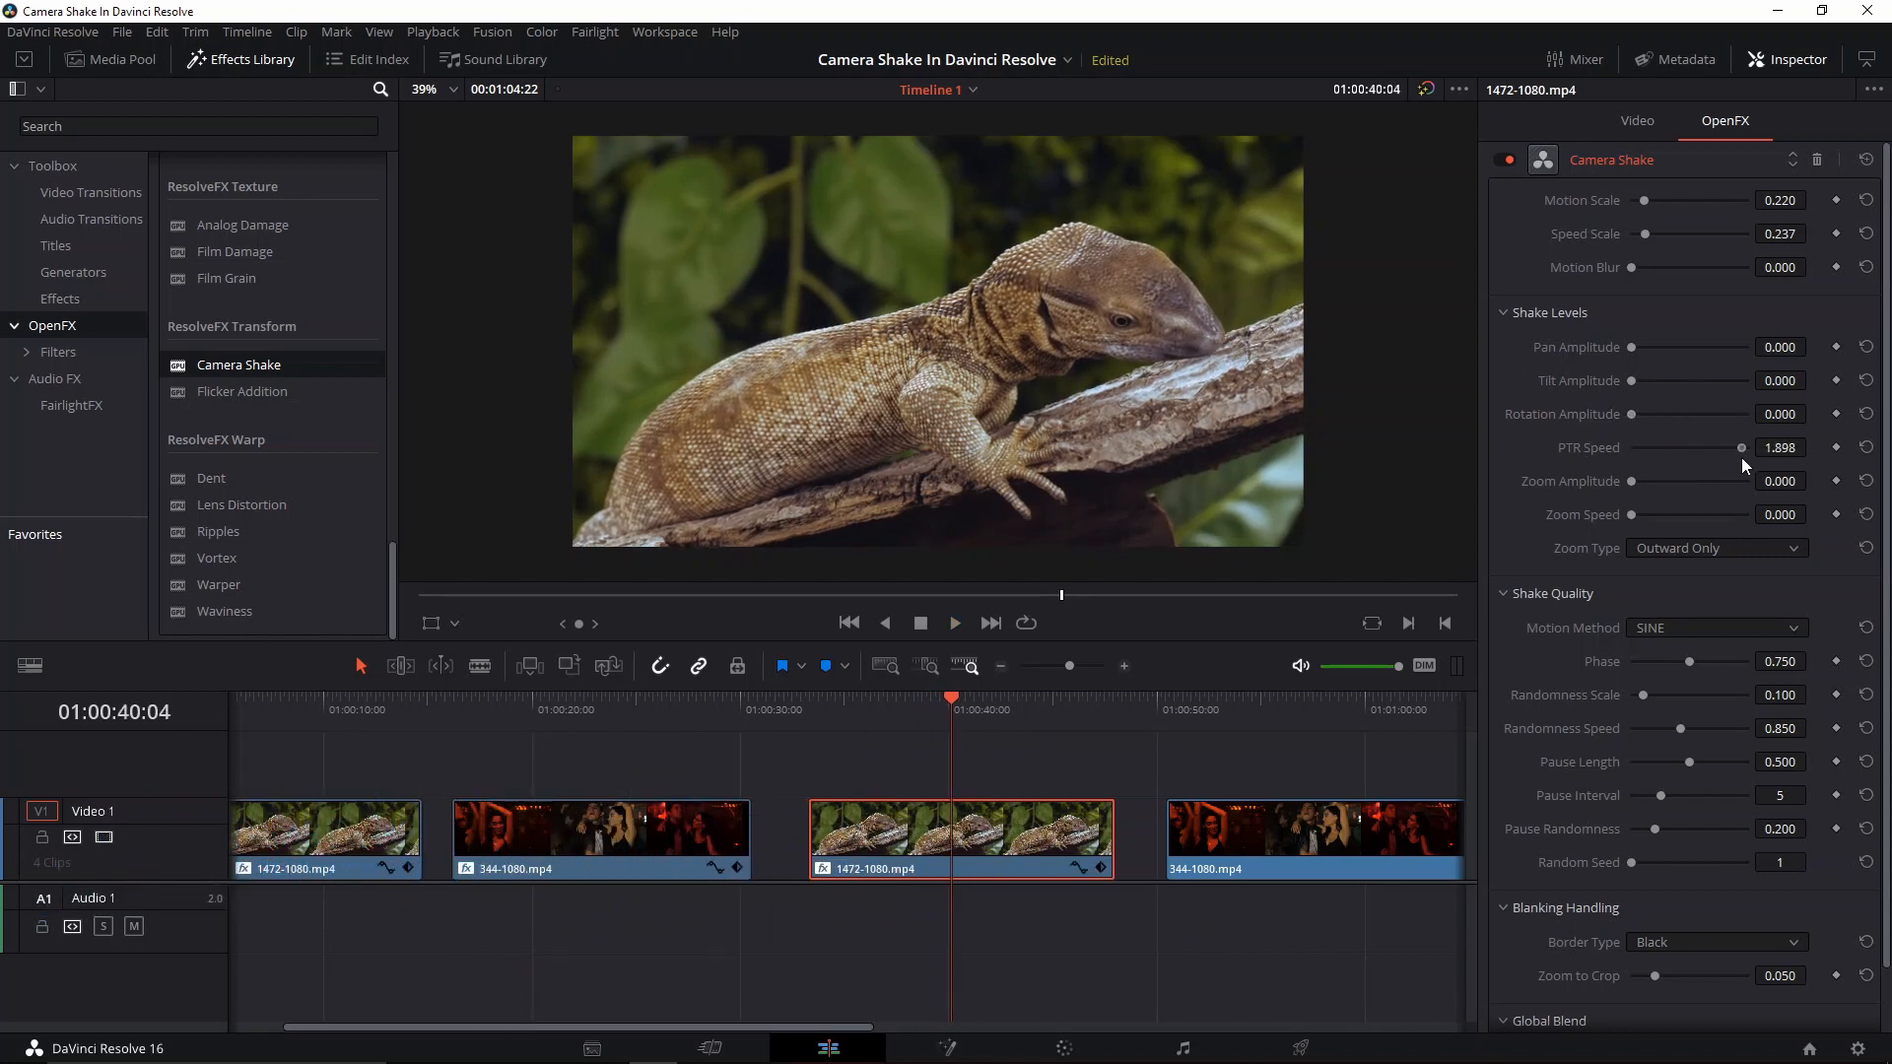
key("space")
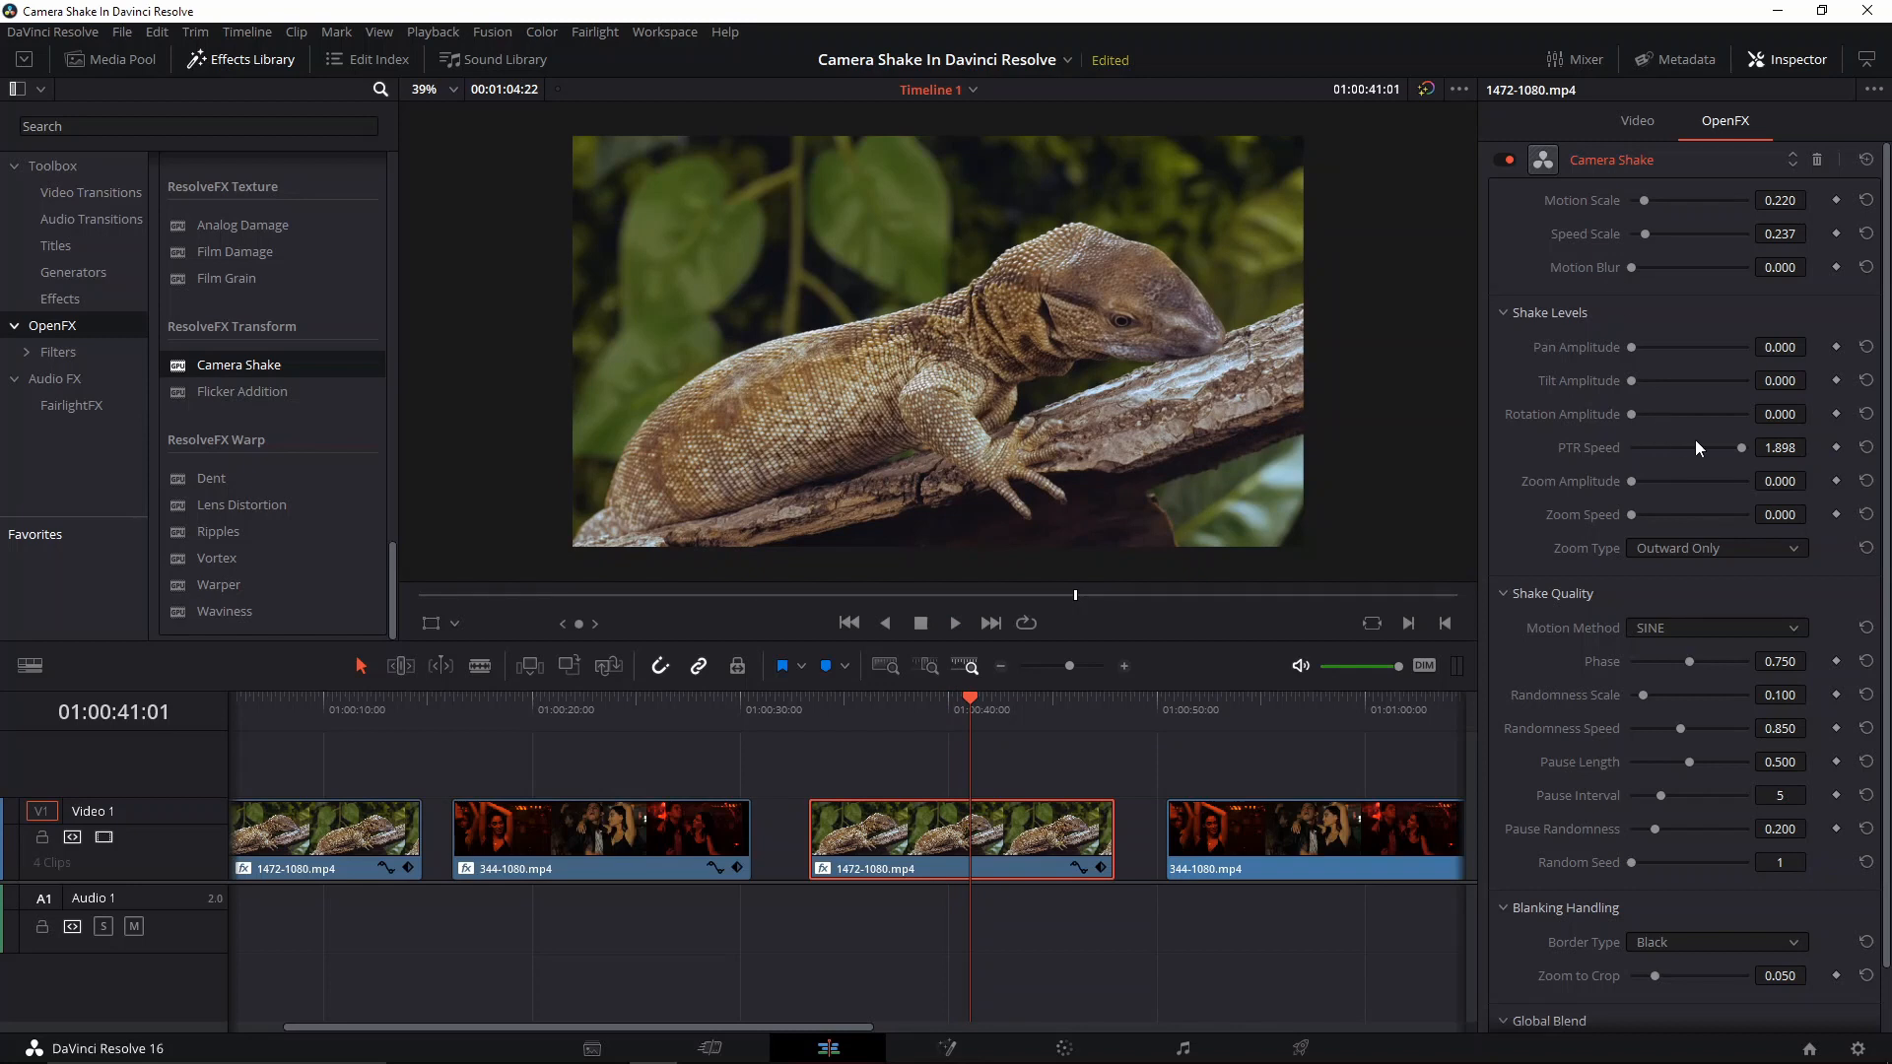
left_click_drag(1696, 445, 1688, 448)
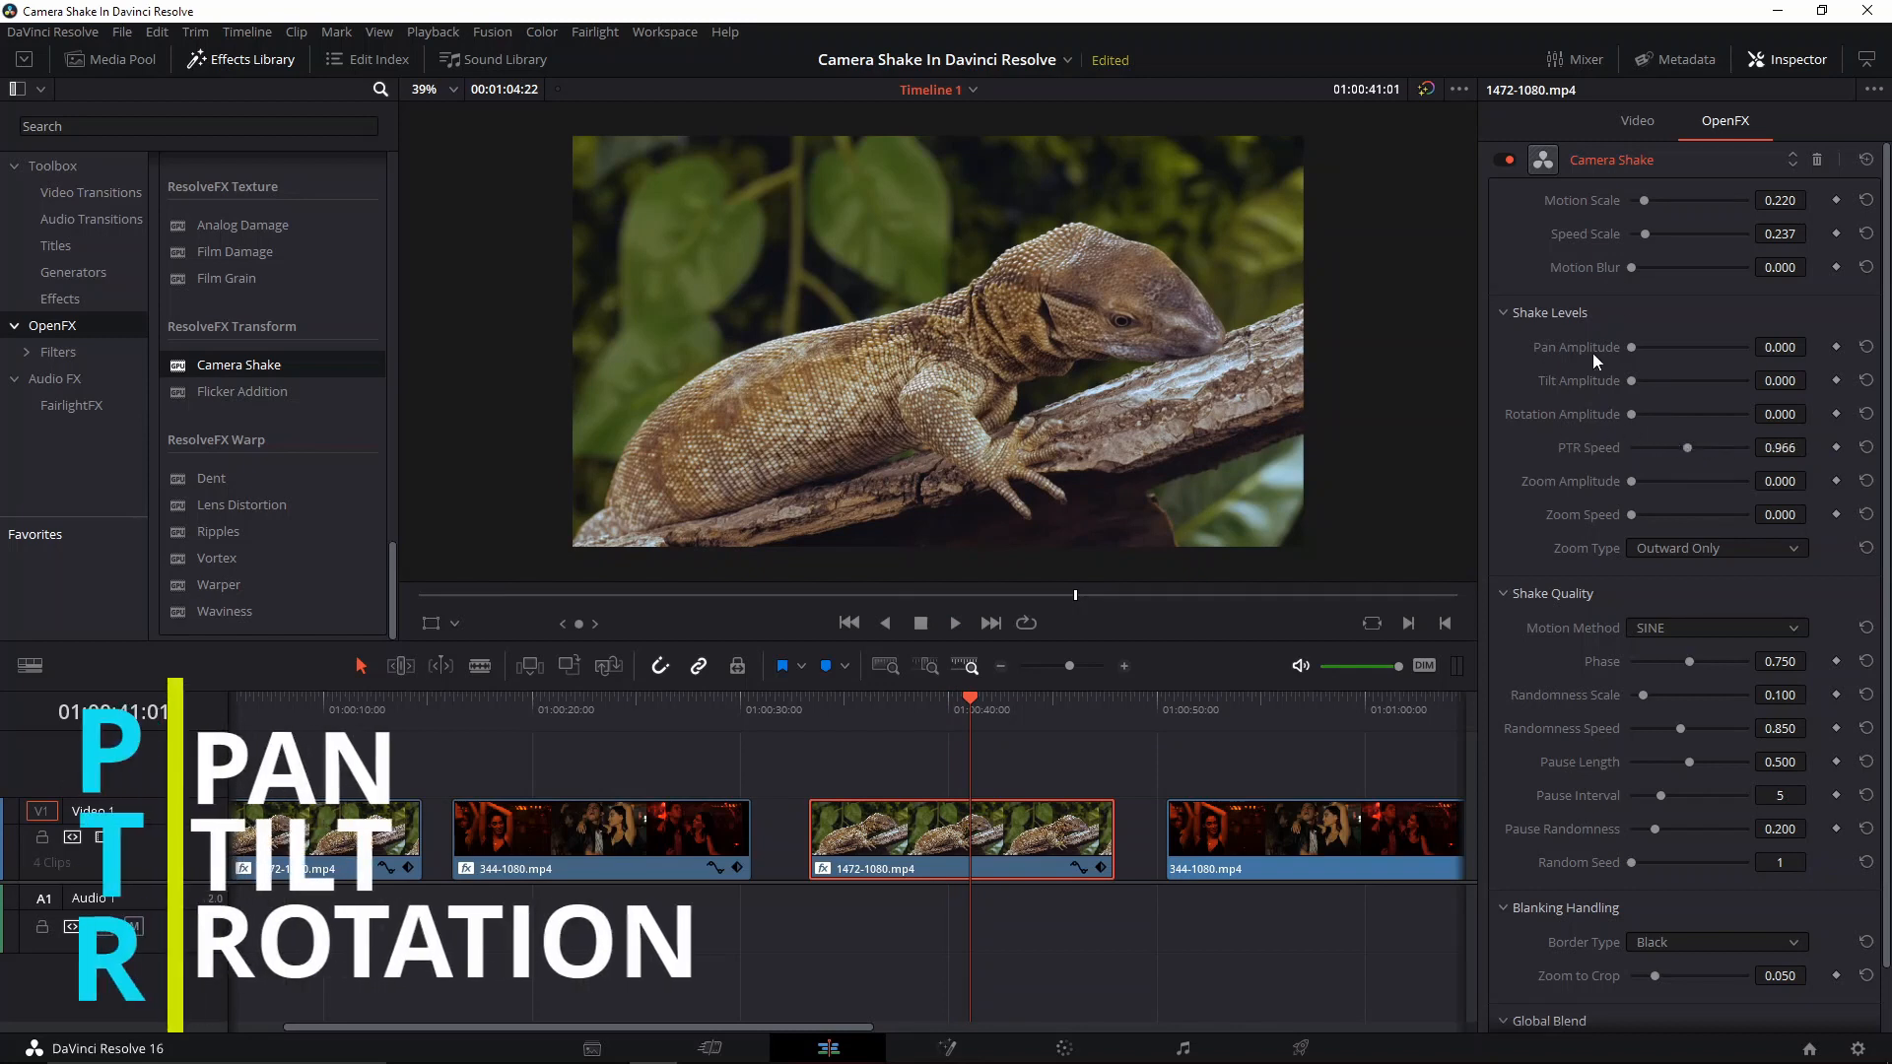
Set PTR Speed to 1.373, Rotation Amplitude to 0.618, Tilt Amplitude to 0.669 and Pan Amplitude to 0.729
left_click(1711, 446)
left_click(1703, 414)
left_click(1709, 380)
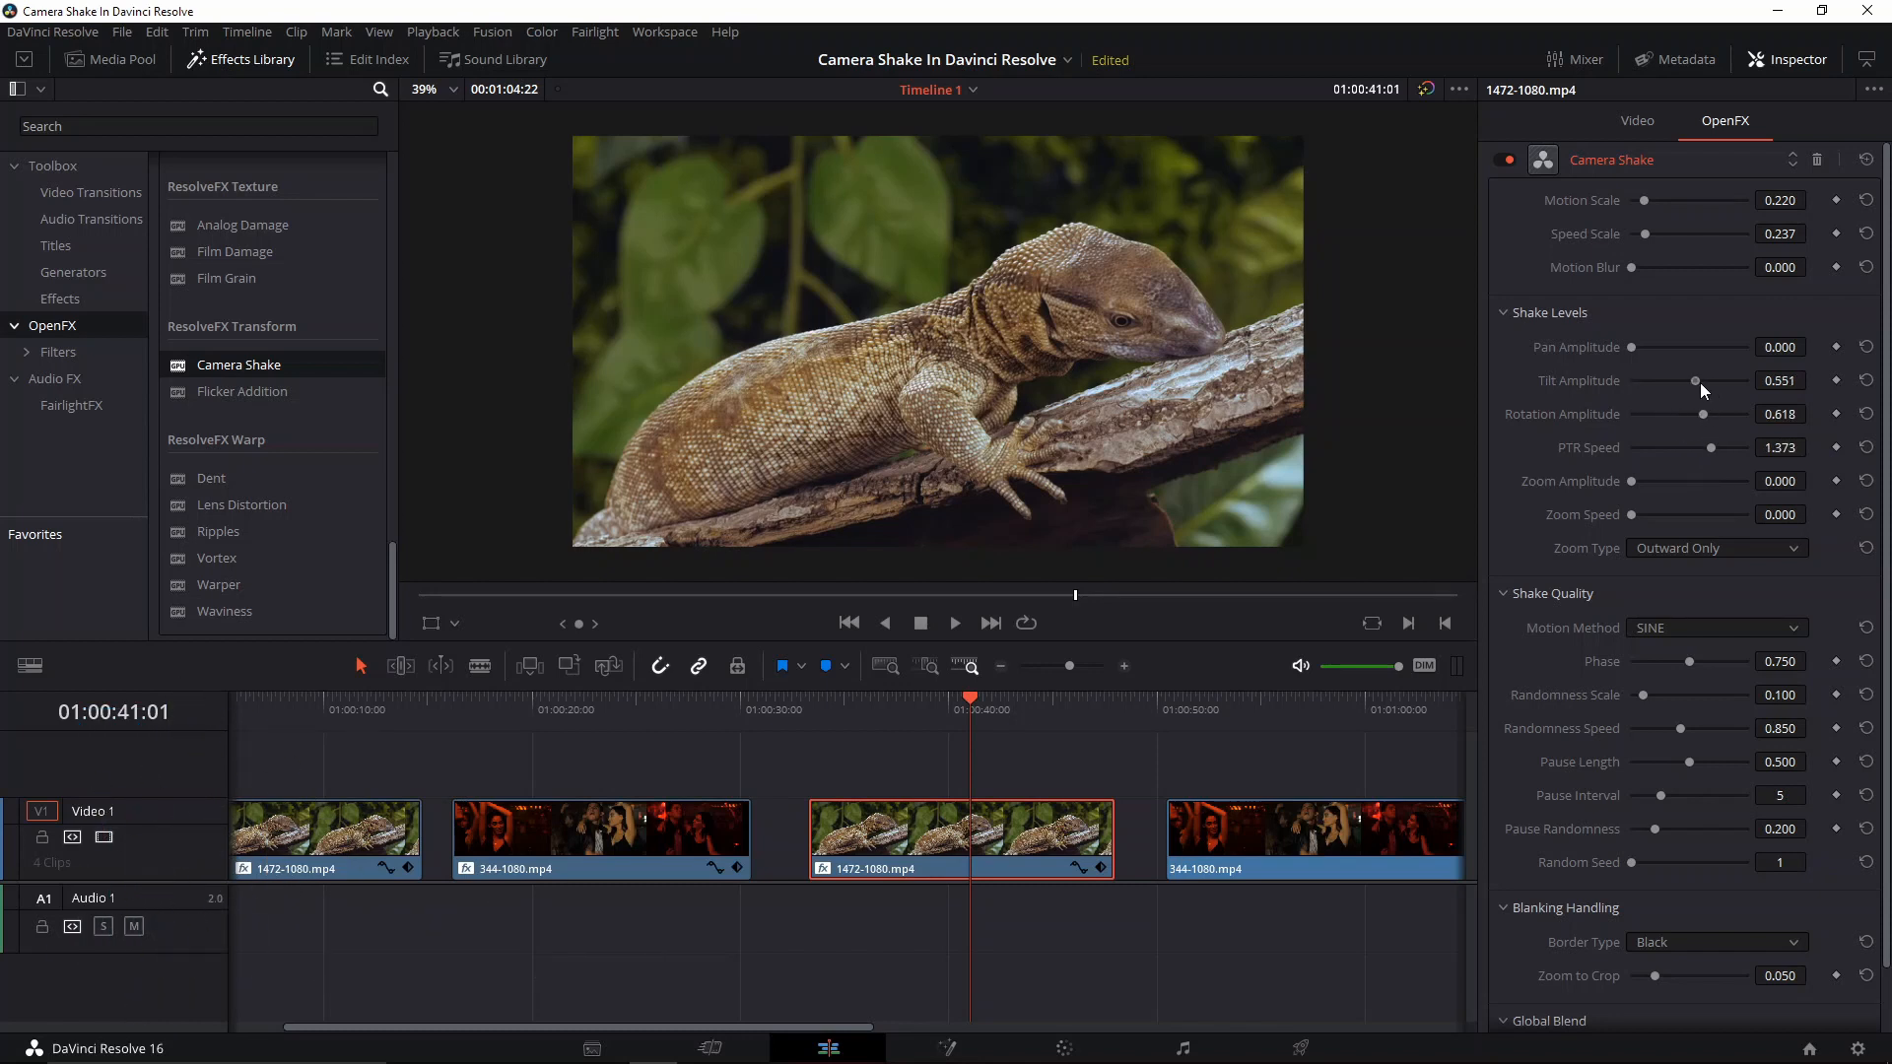
left_click(1709, 345)
Replay the lizard clip from near its start and lower PTR Speed to 0.271 during playback
key("space")
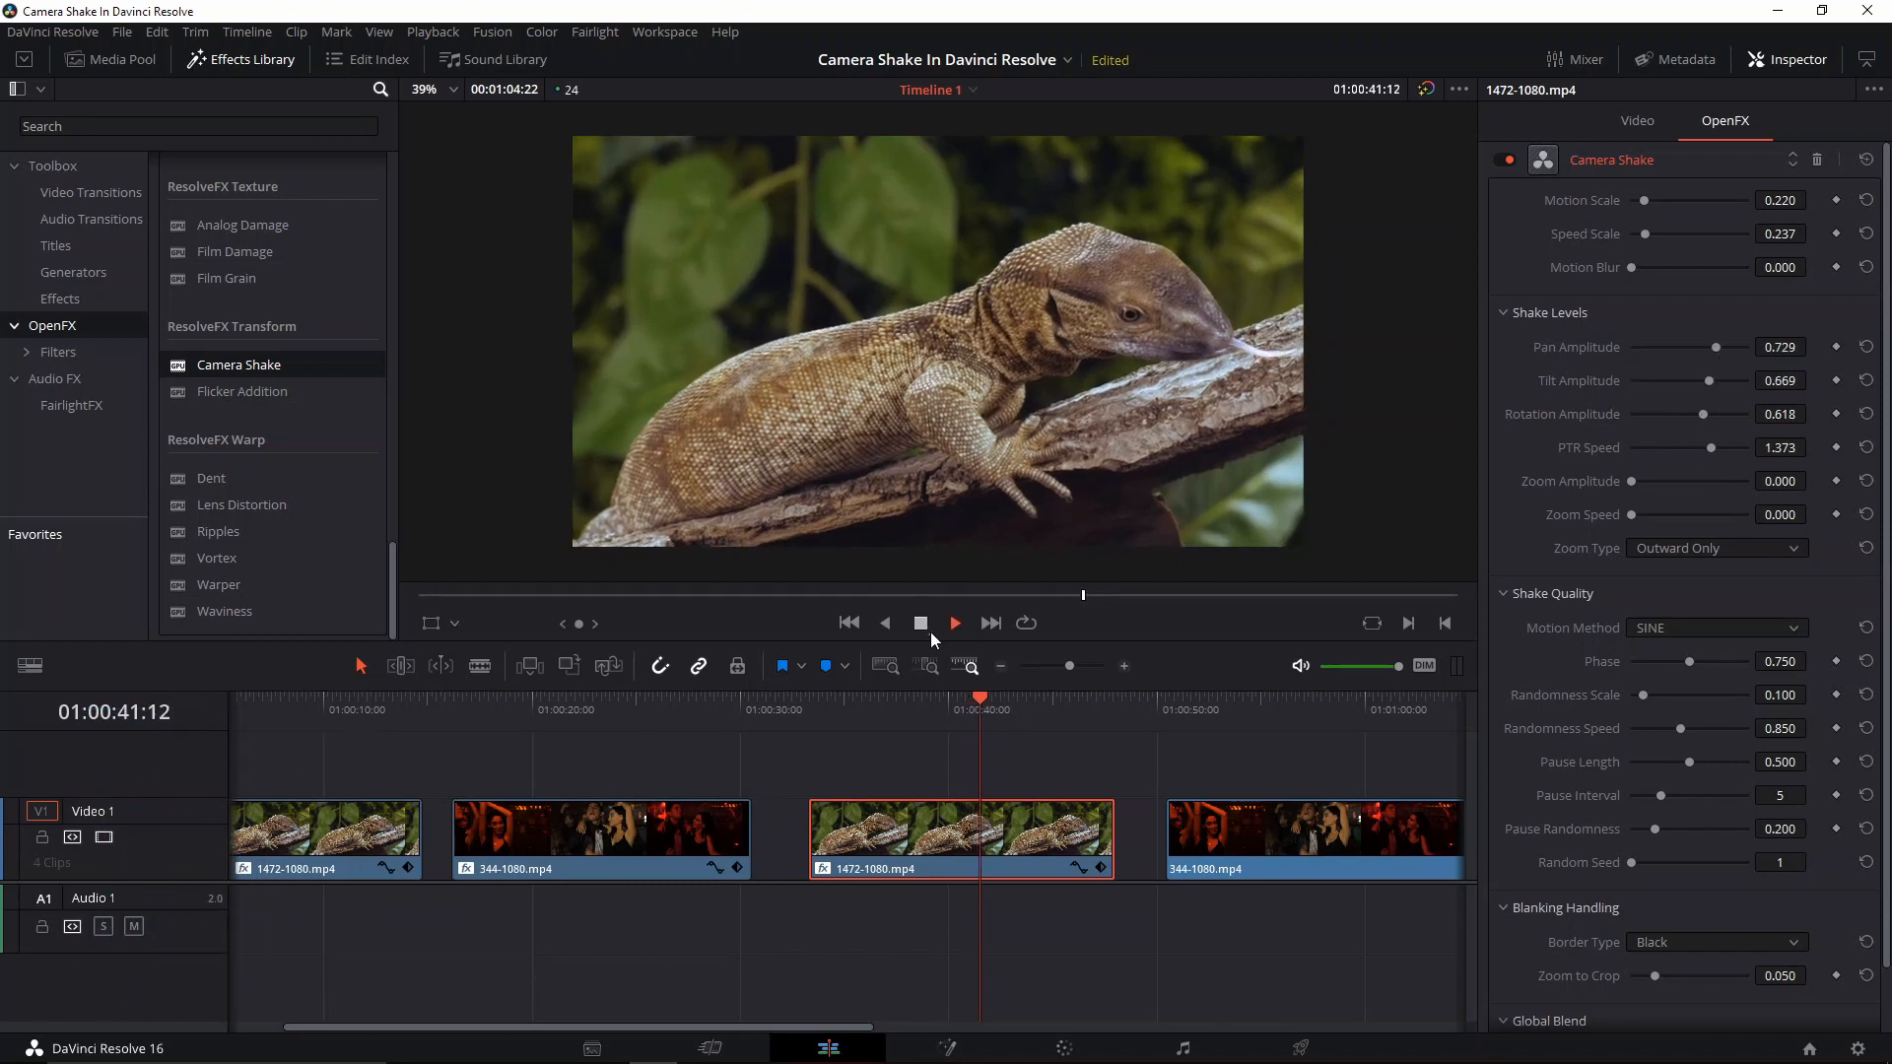
left_click(823, 704)
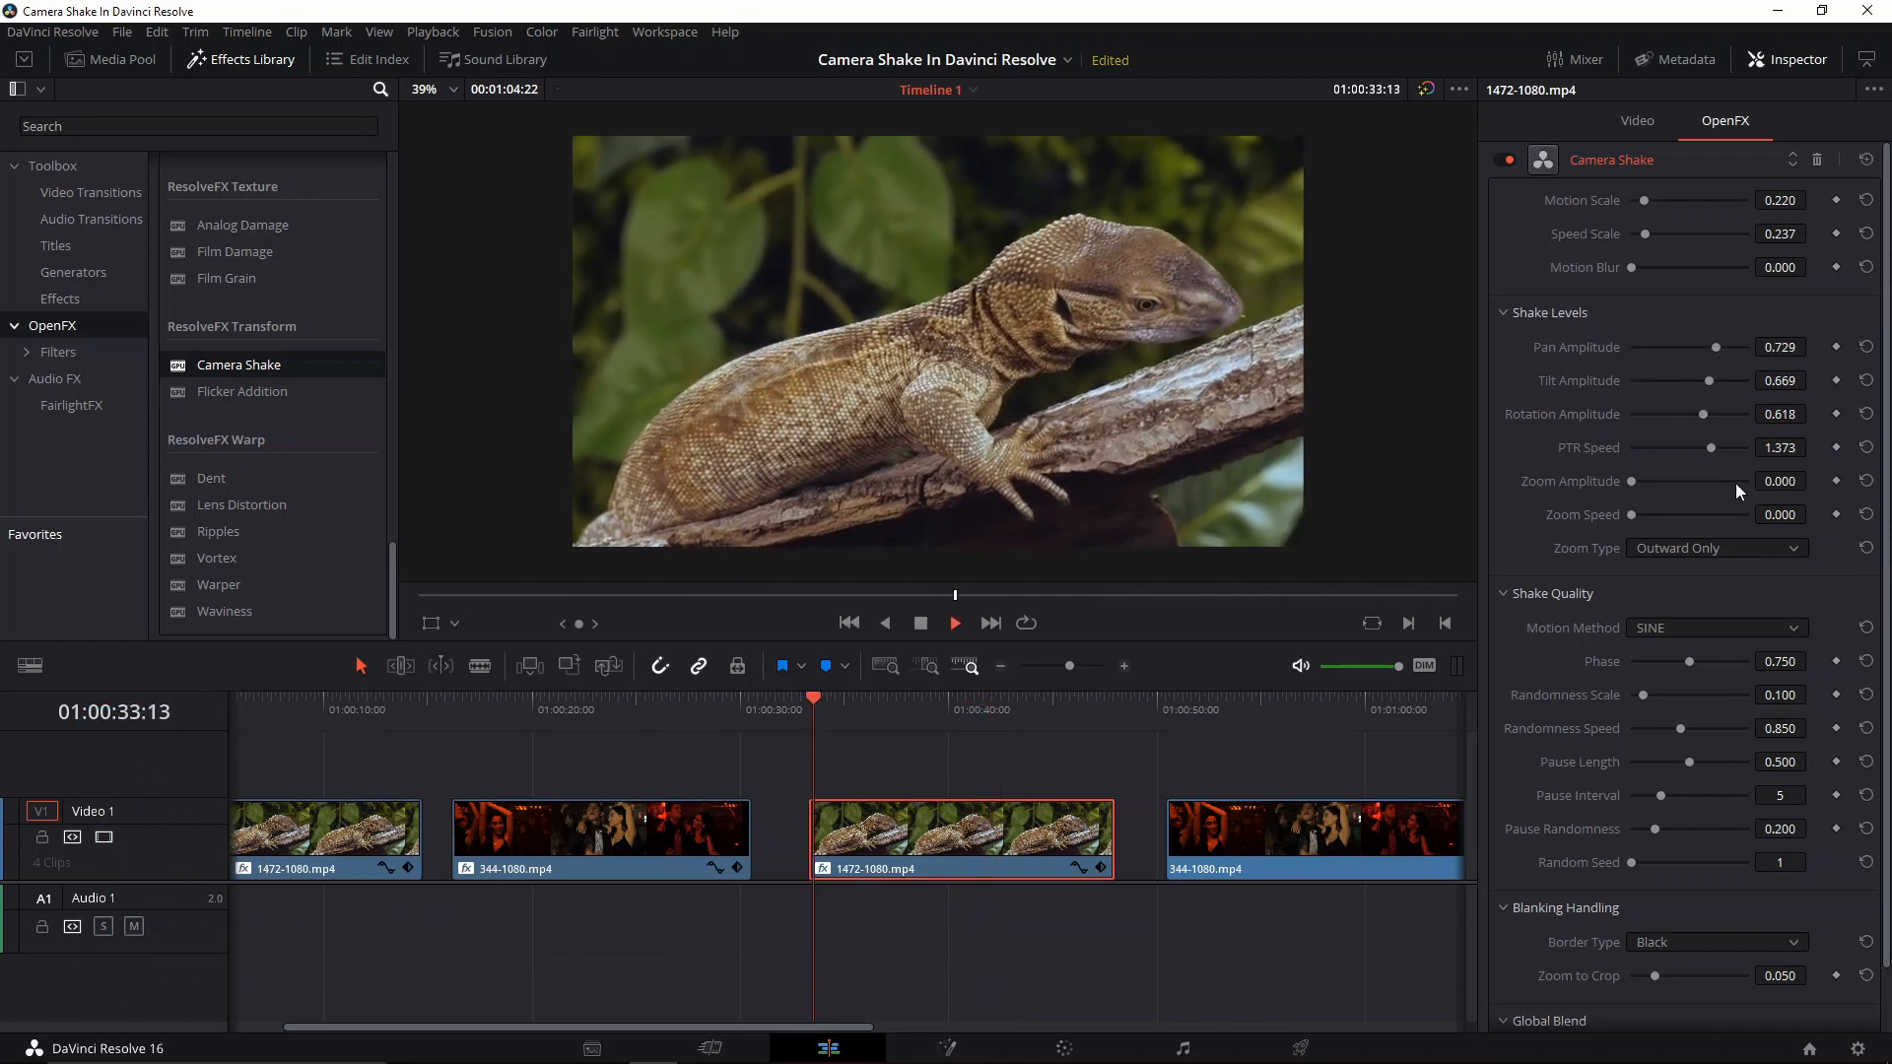
left_click_drag(1713, 447, 1646, 446)
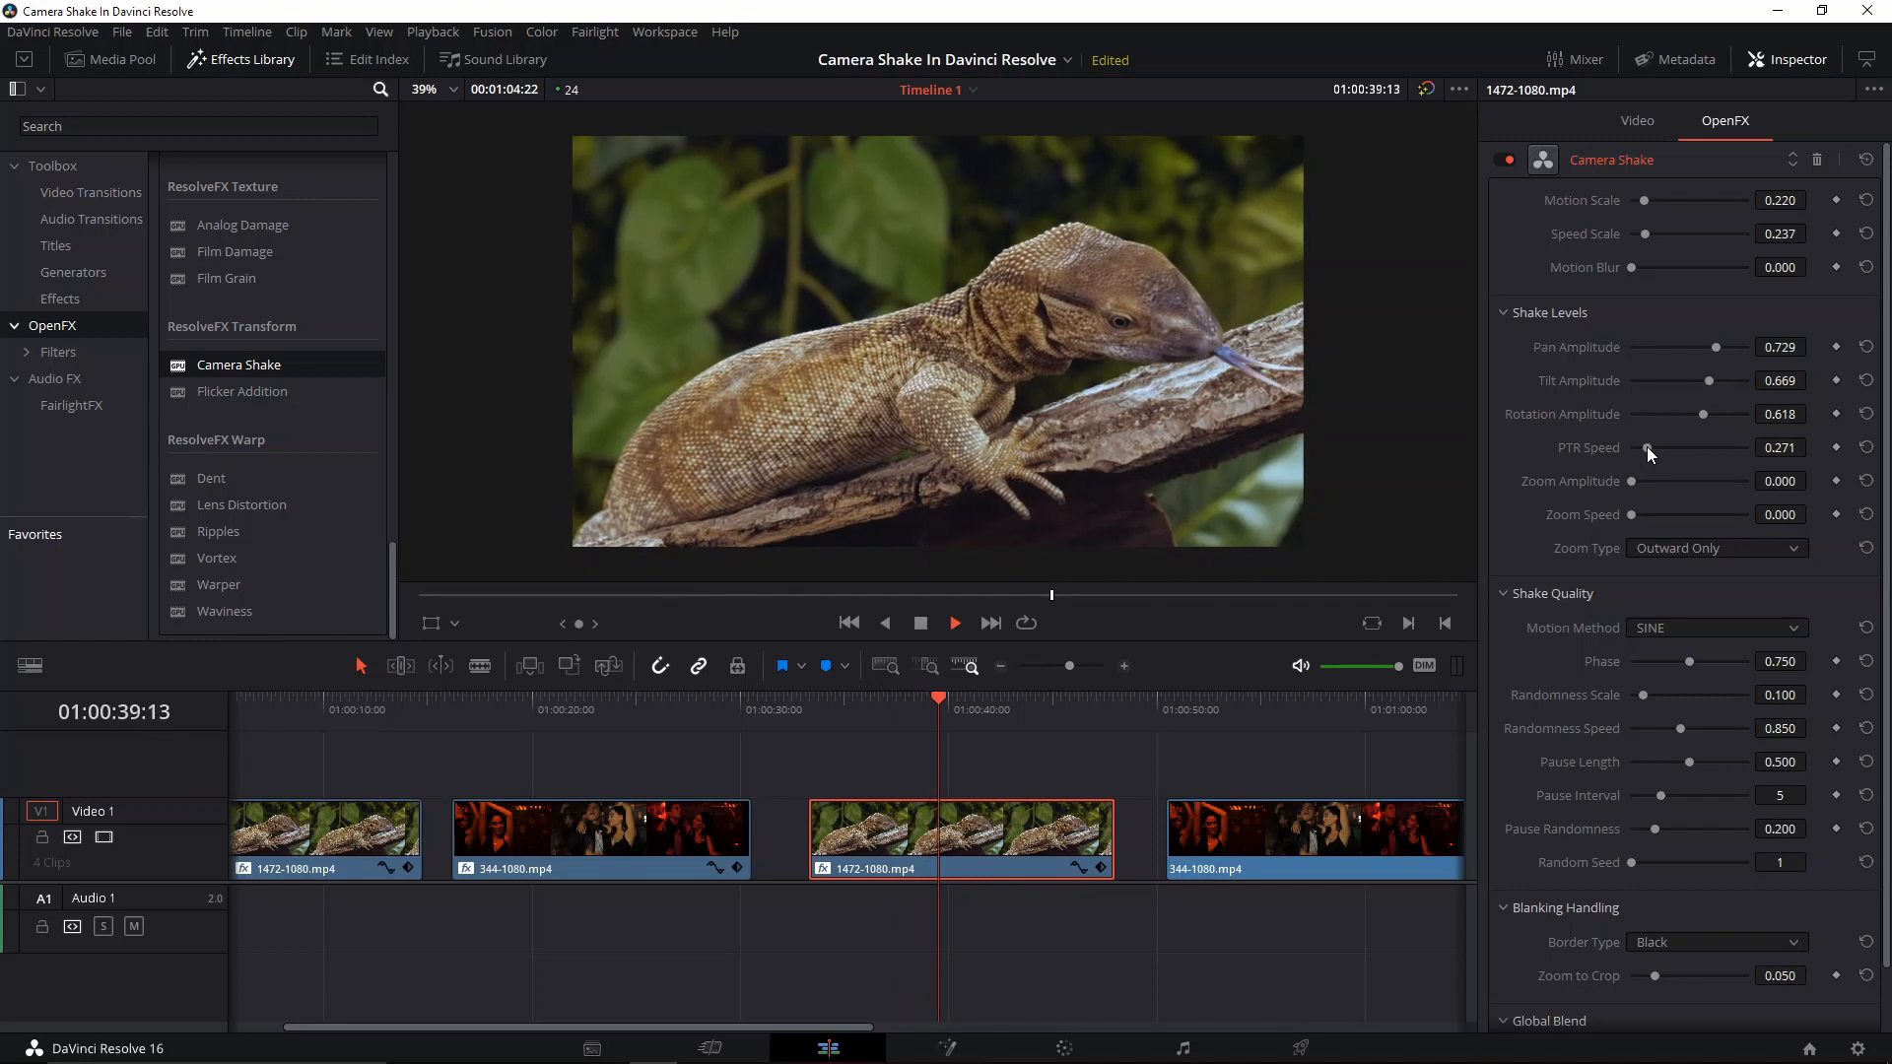
Move the playhead near the selected lizard clip's start, set Zoom Amplitude to 1.000 and play the clip
key("space")
left_click_drag(936, 707, 839, 734)
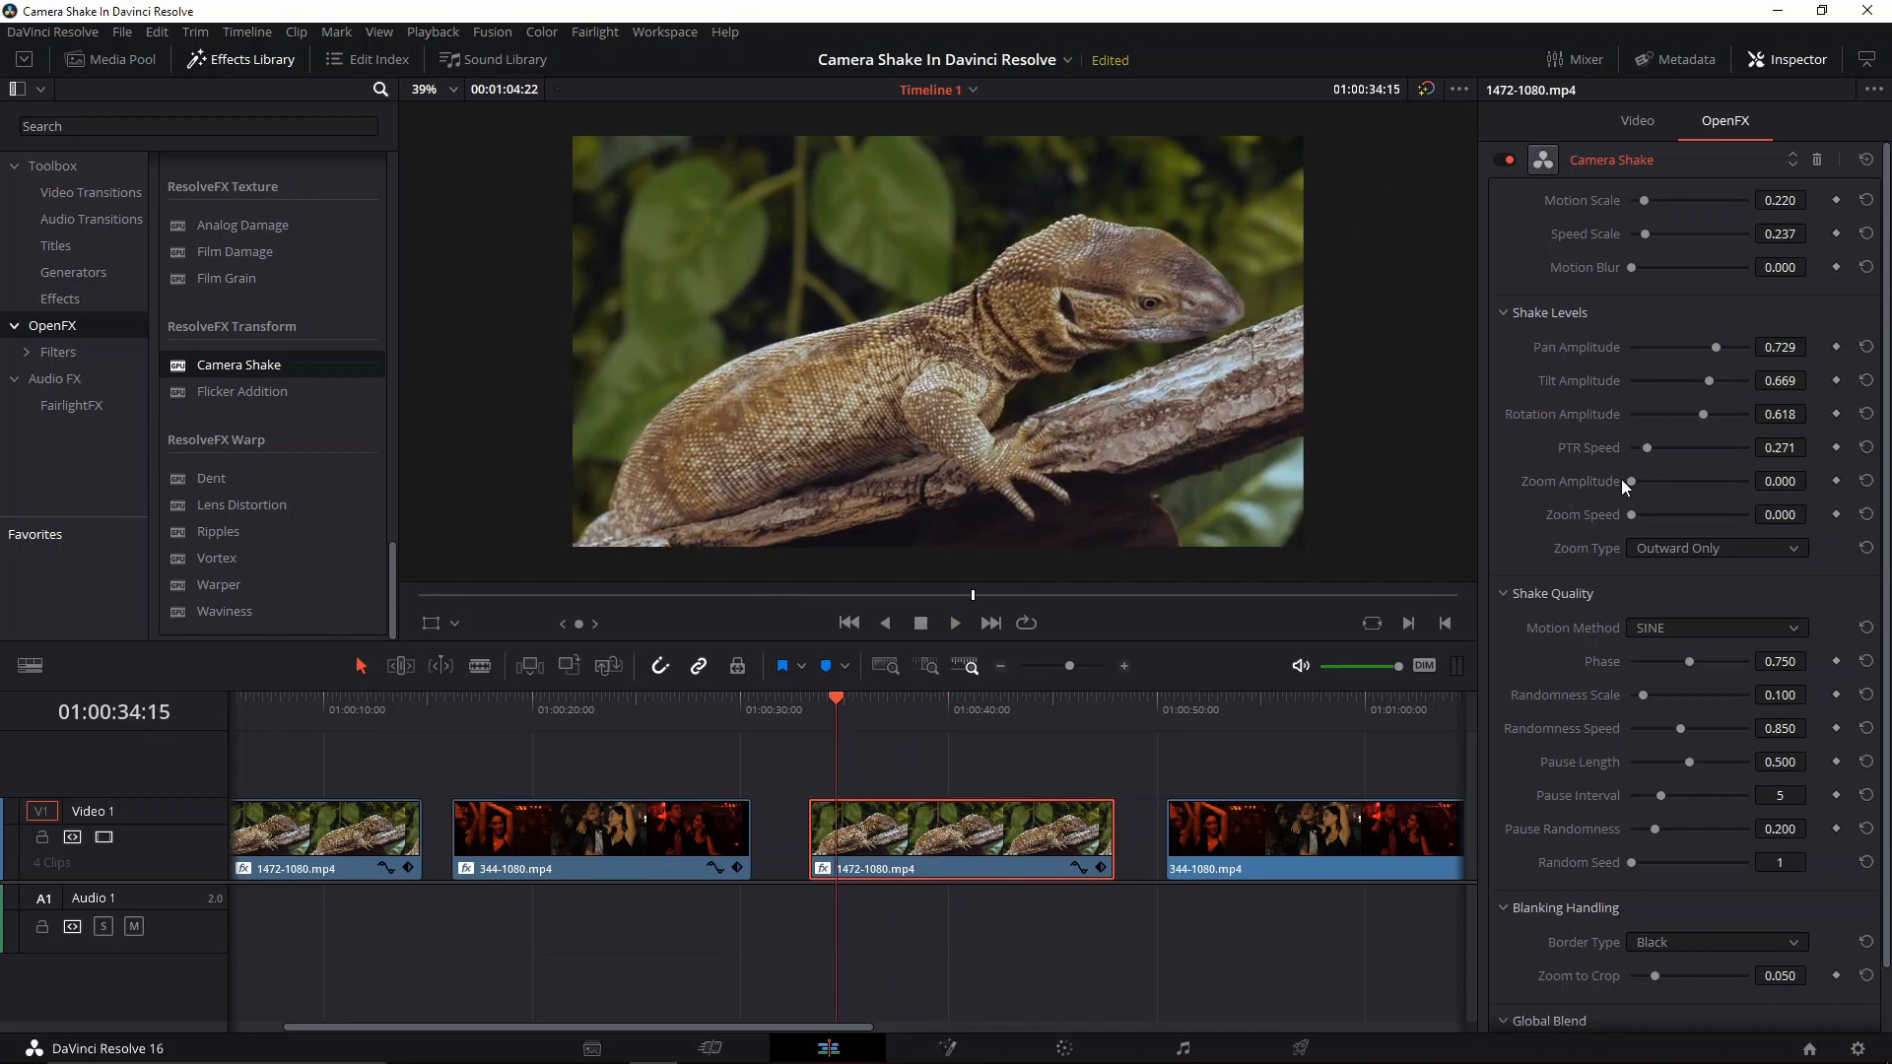
left_click_drag(1633, 485, 1764, 483)
key("space")
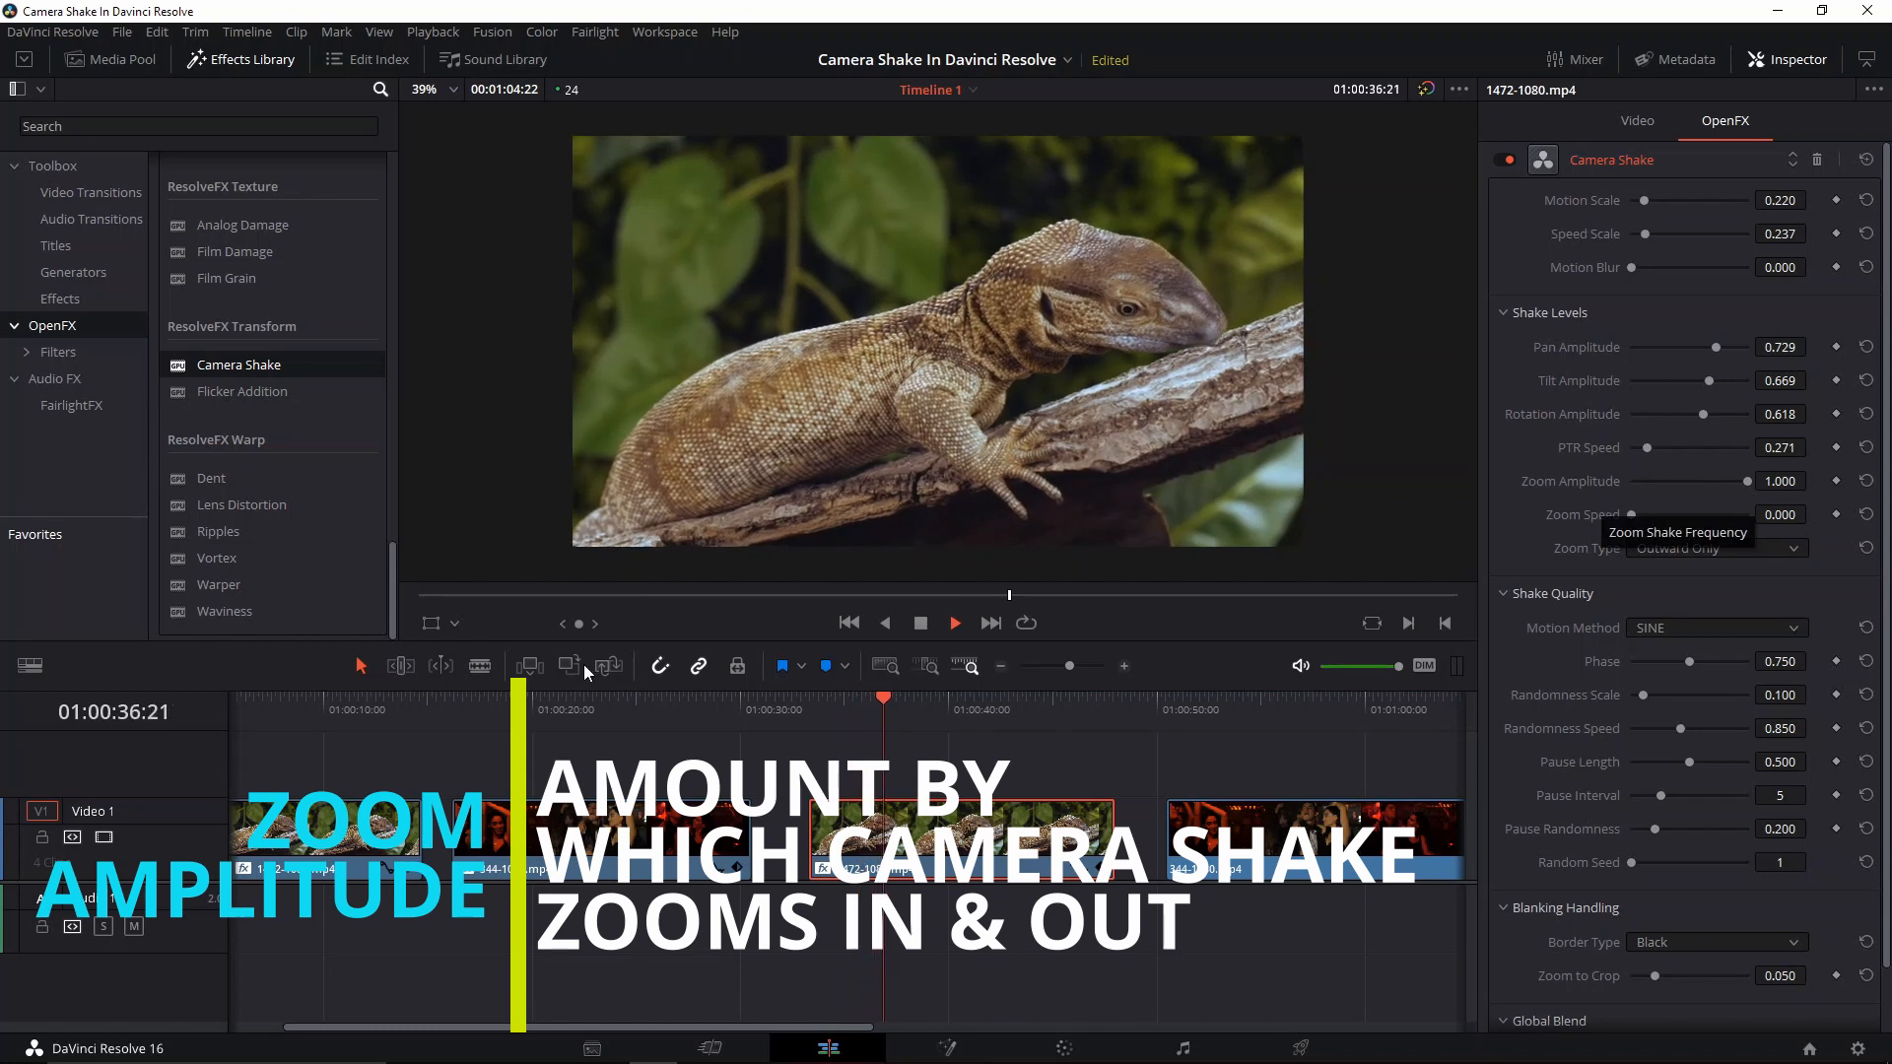
Stop playback and set PTR Speed and the Rotation, Tilt and Pan Amplitudes to 0.000 to isolate the zoom shake
key("space")
left_click_drag(1644, 449, 1559, 447)
left_click_drag(1703, 415, 1565, 368)
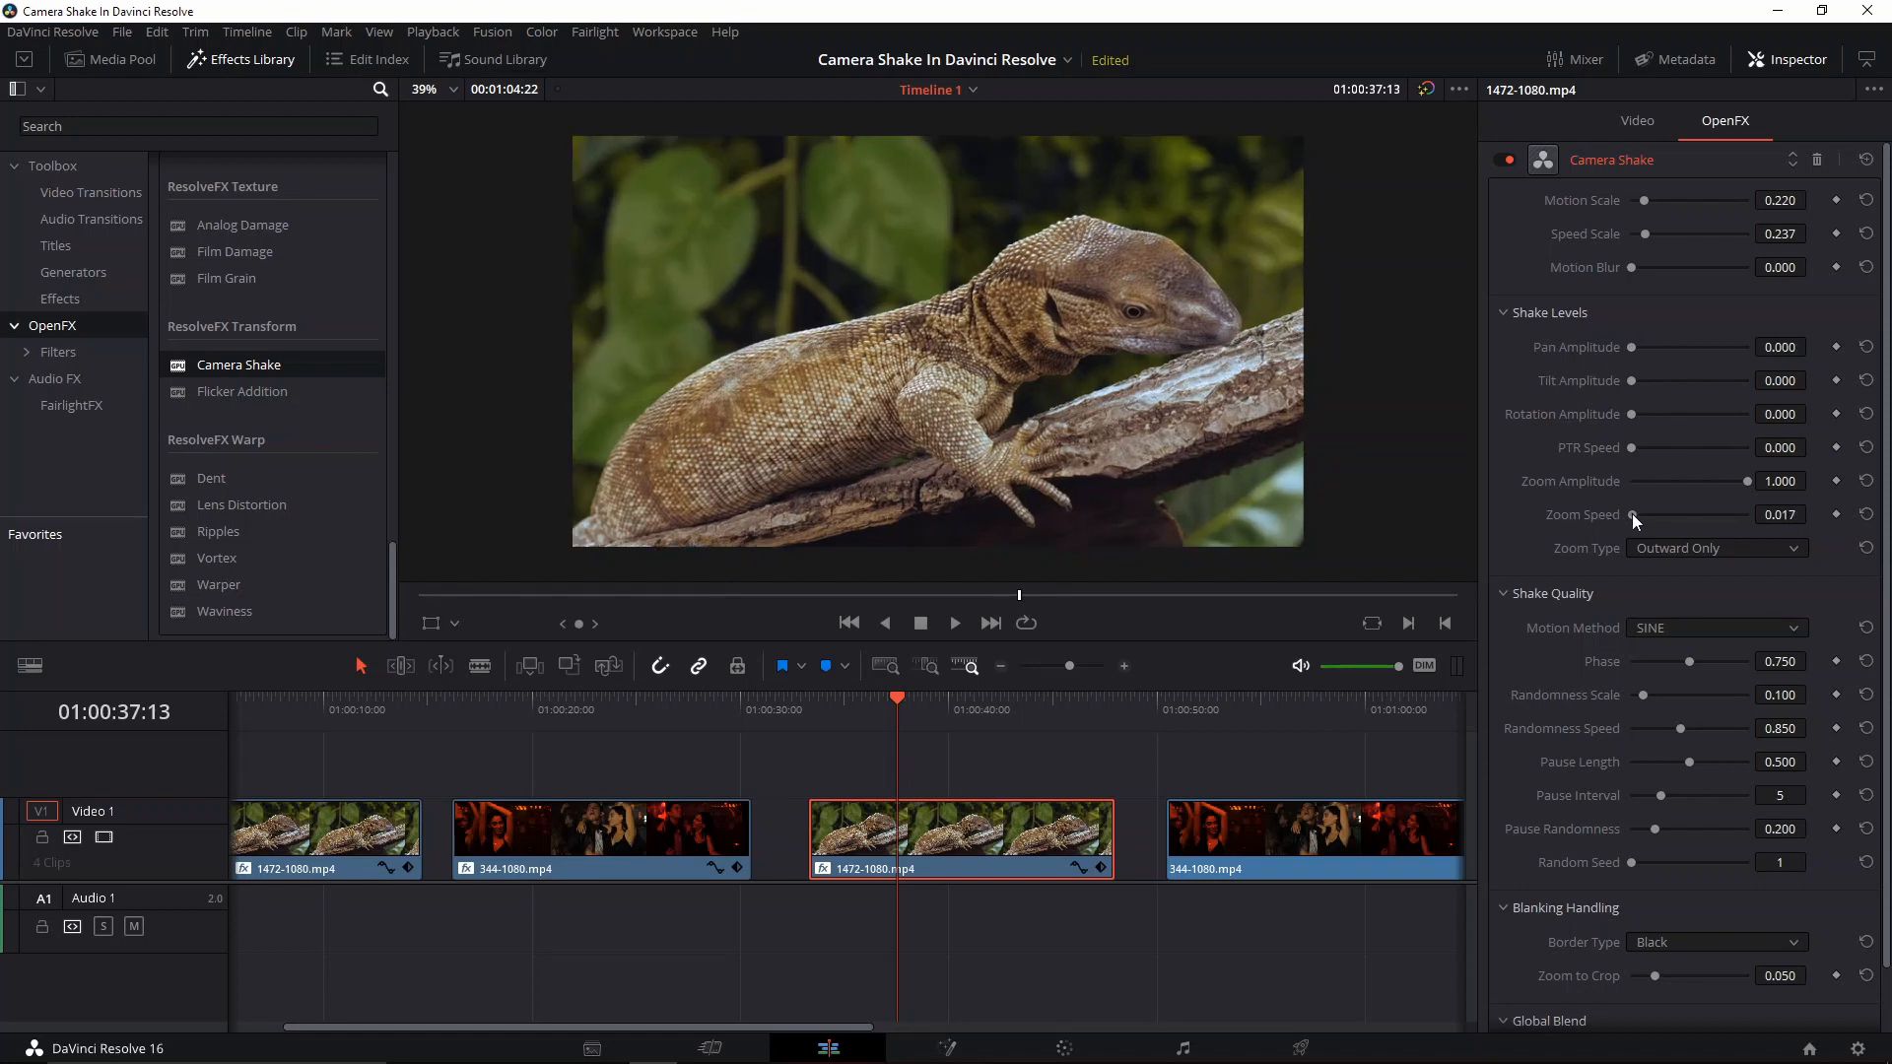
Try Zoom Speed at 2.000 and play the lizard clip from its start to examine the zoom shake
left_click_drag(1632, 512, 1785, 525)
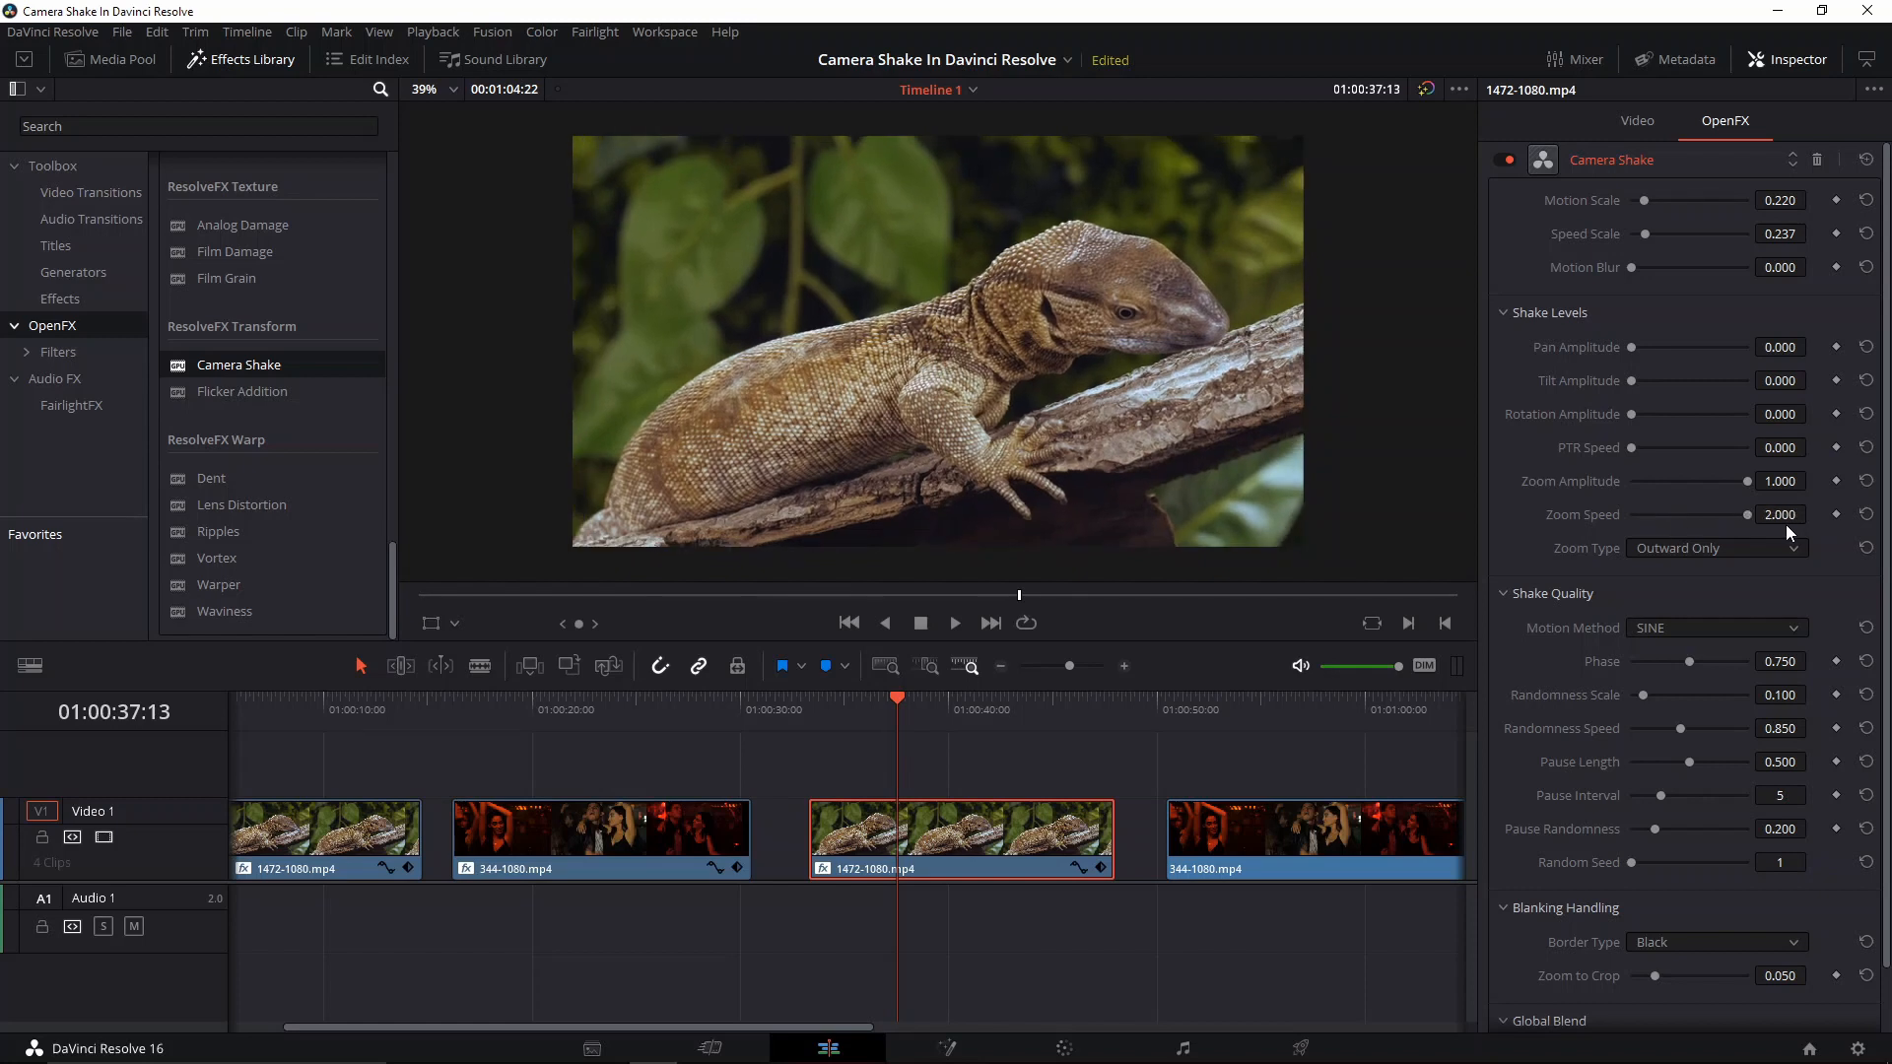
left_click(810, 711)
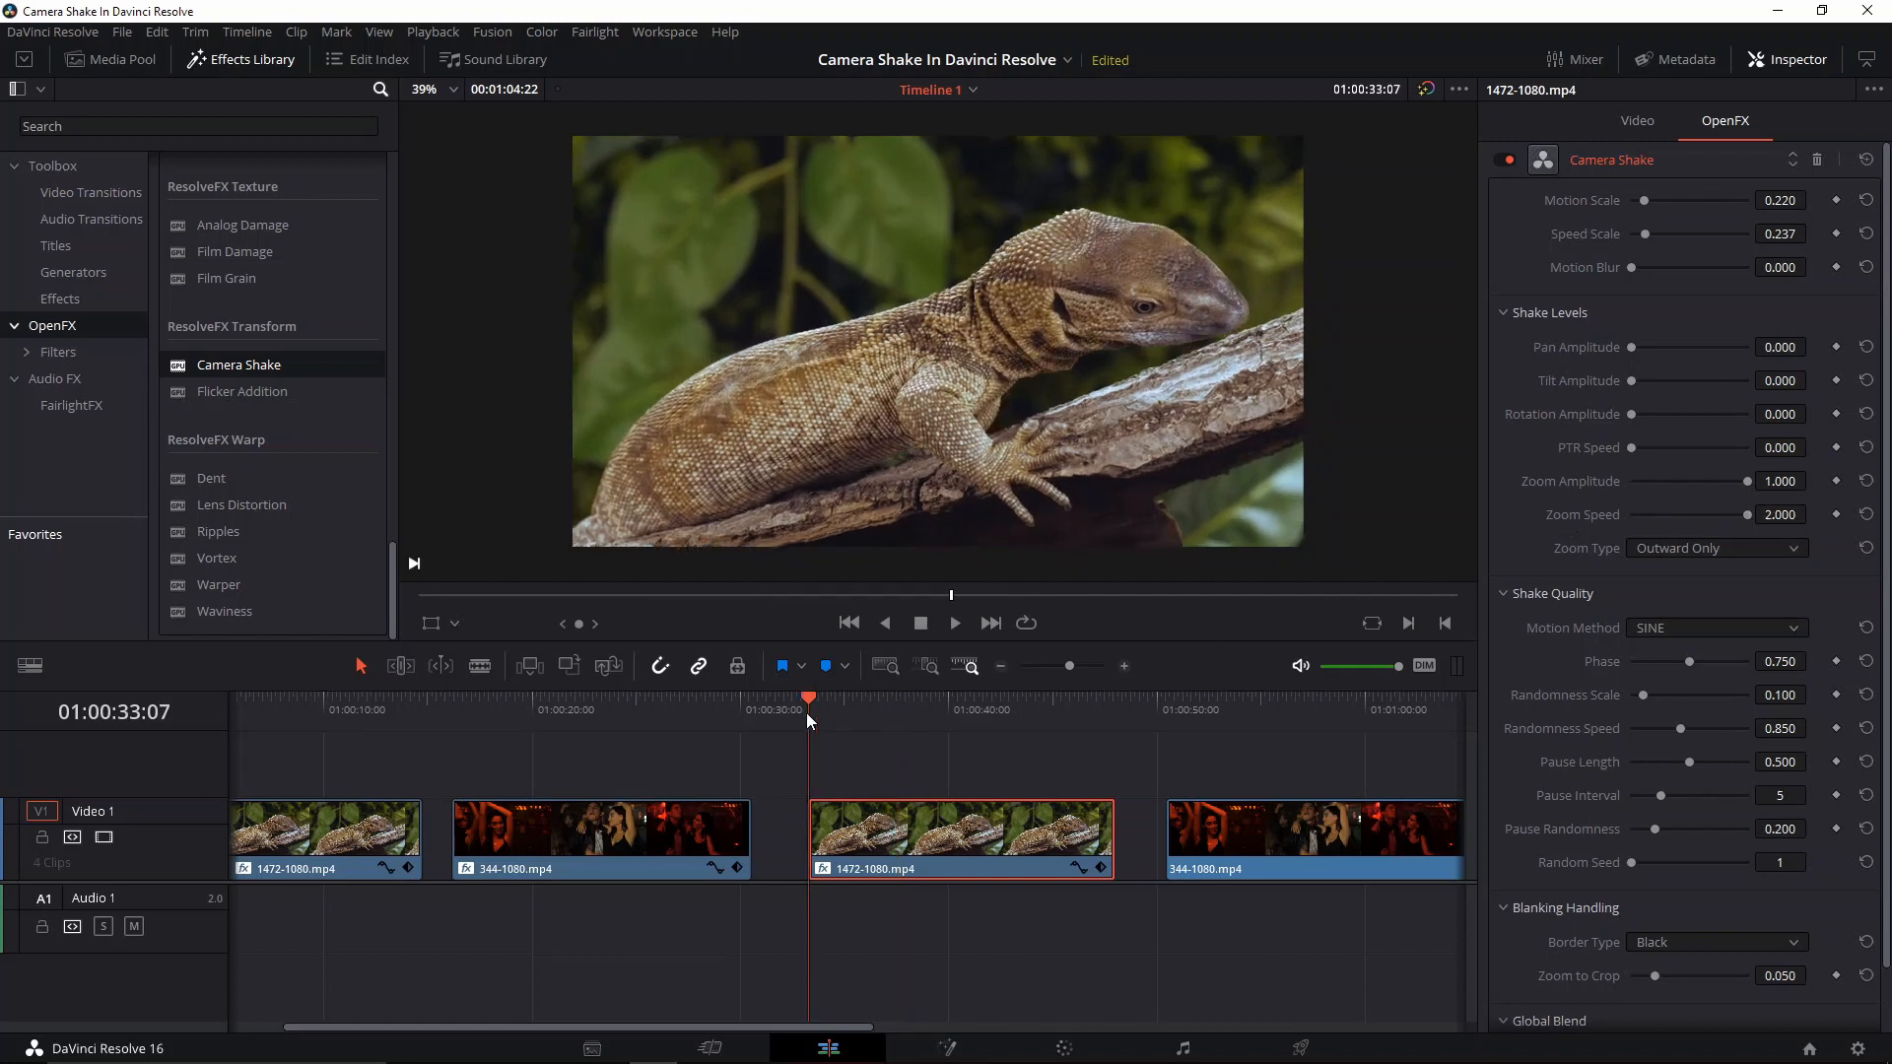
key("space")
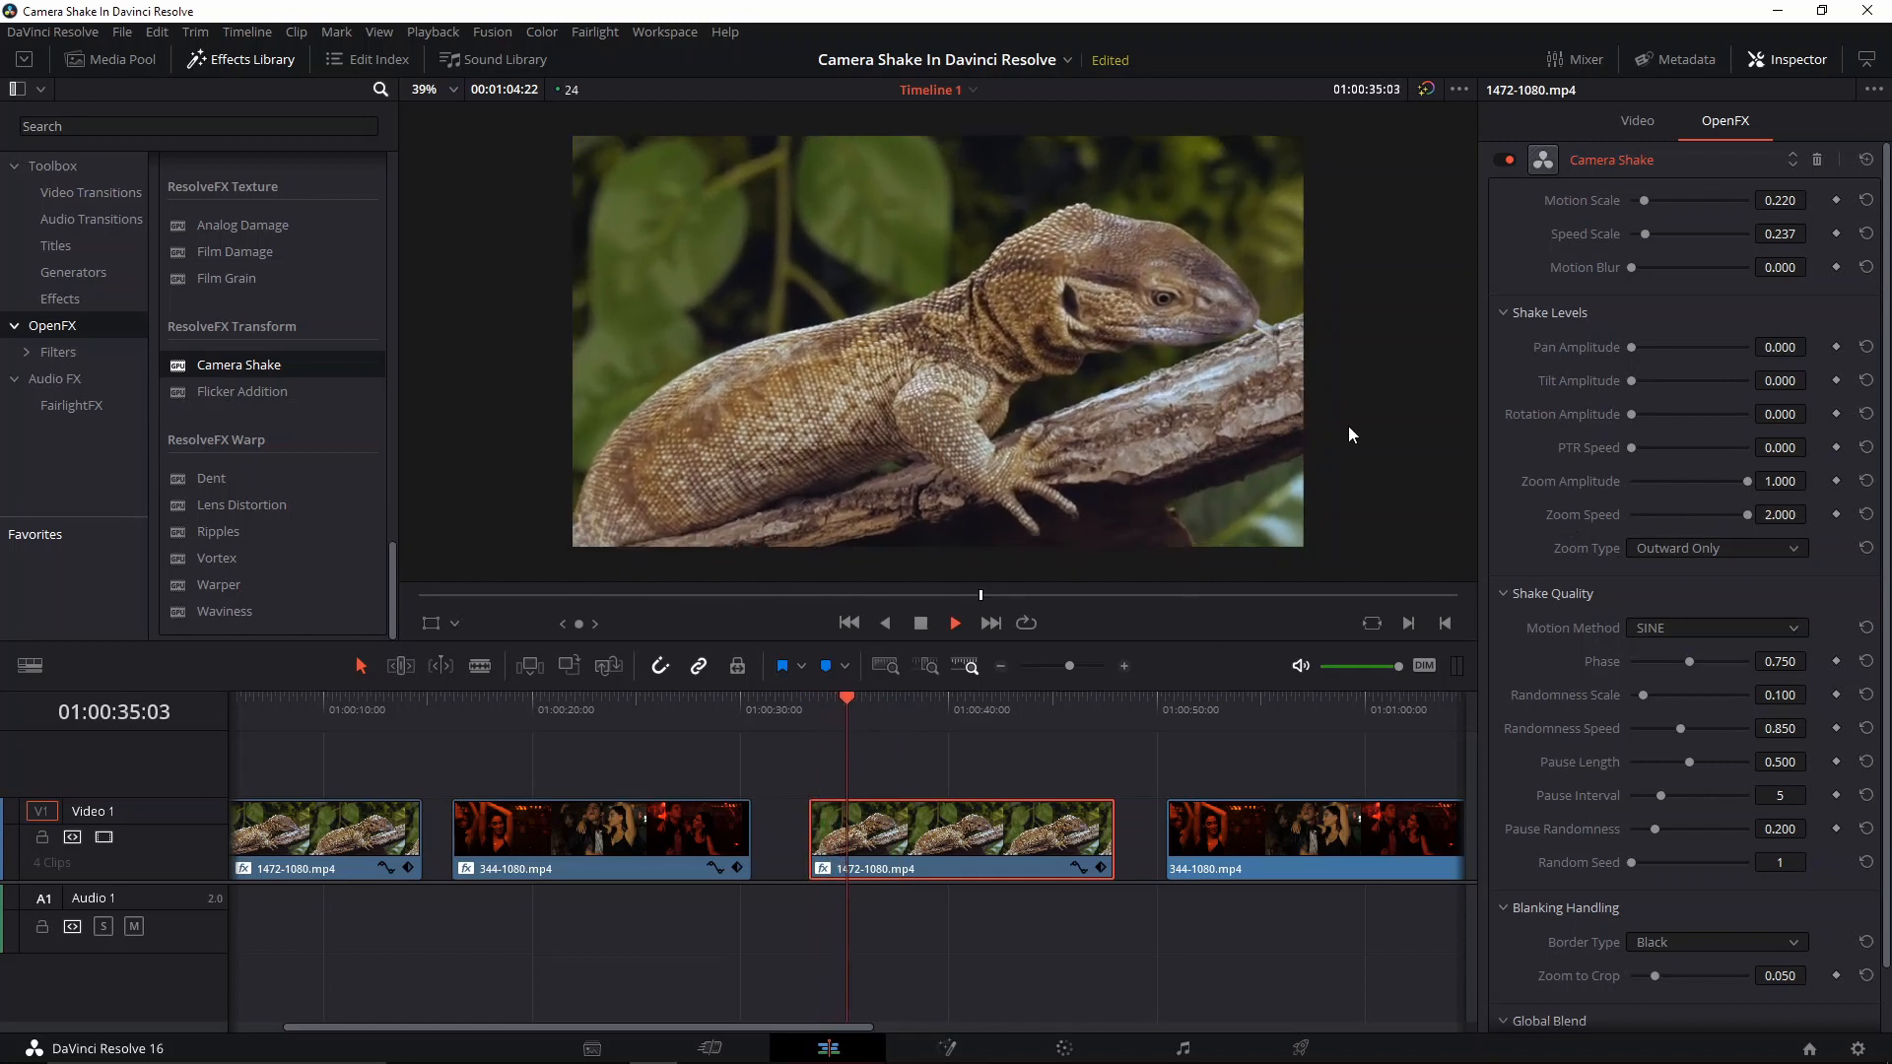
key("space")
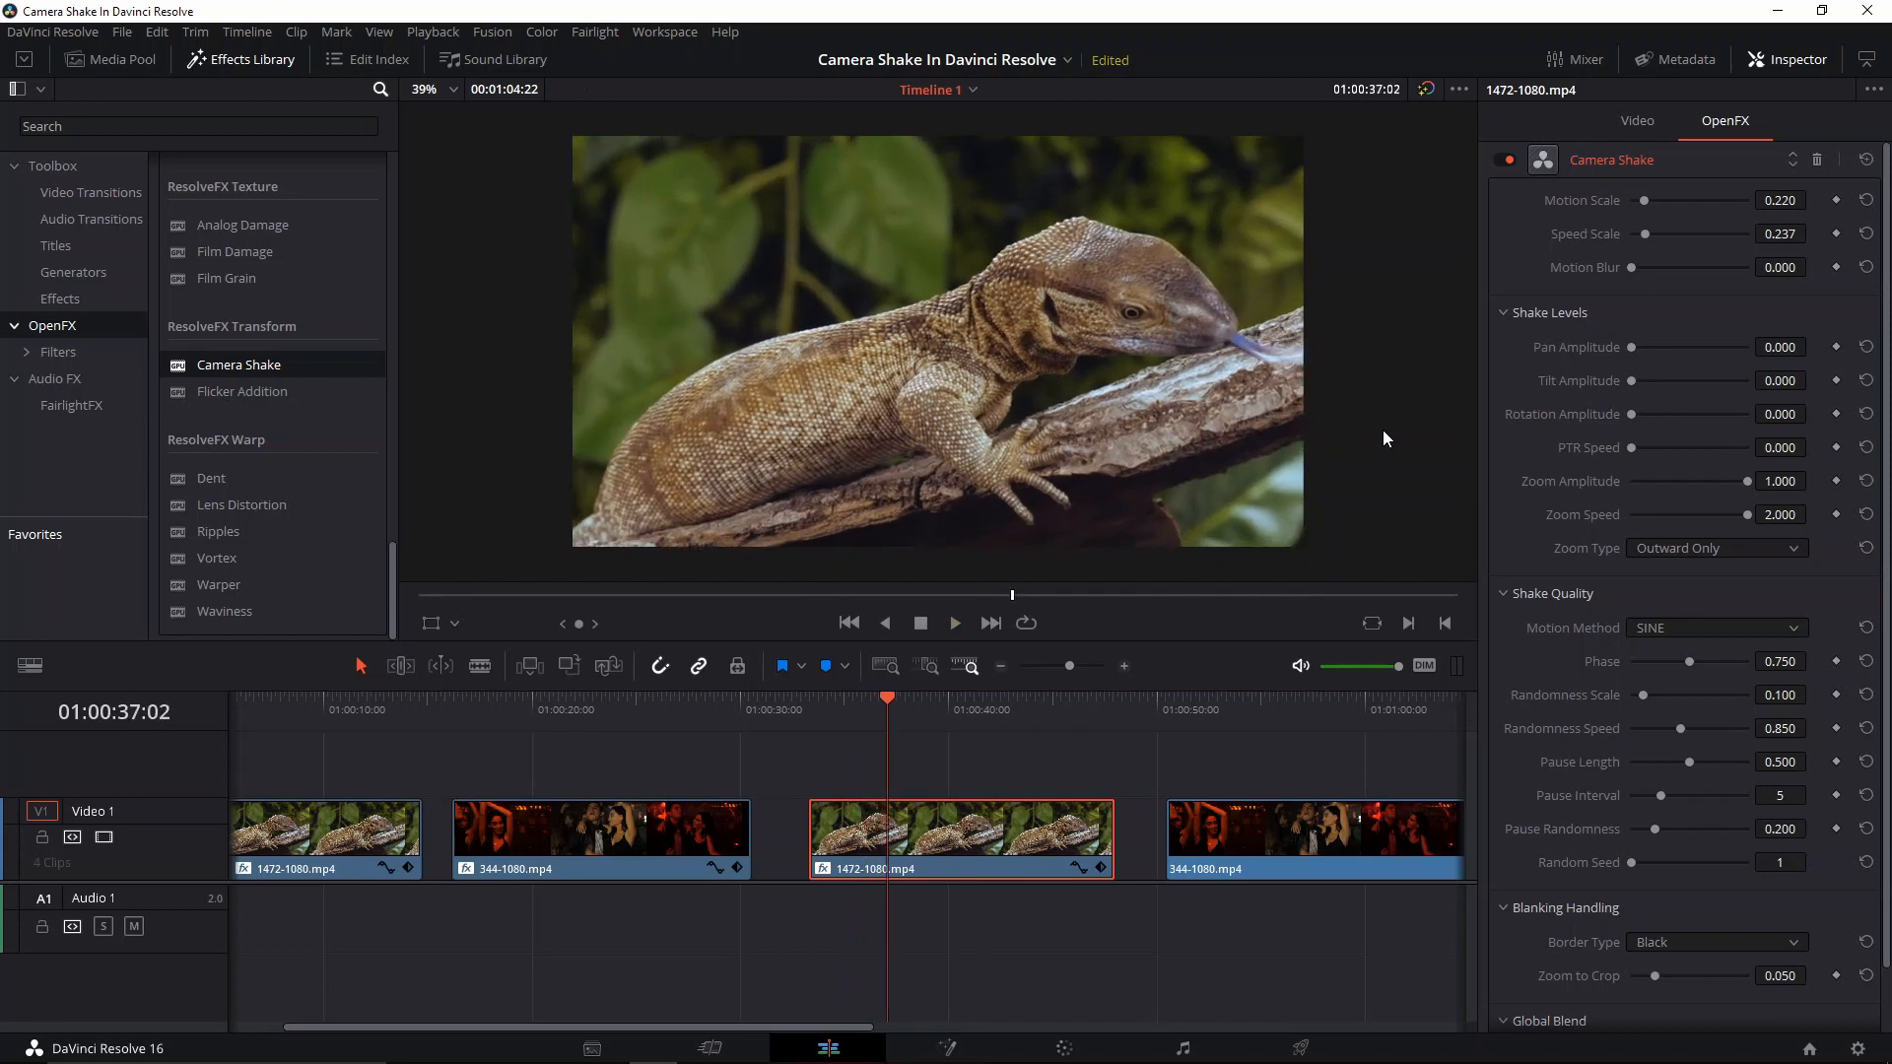
Try Zoom Speed at 0.898 and play the lizard clip from near its start
left_click_drag(1693, 515, 1685, 514)
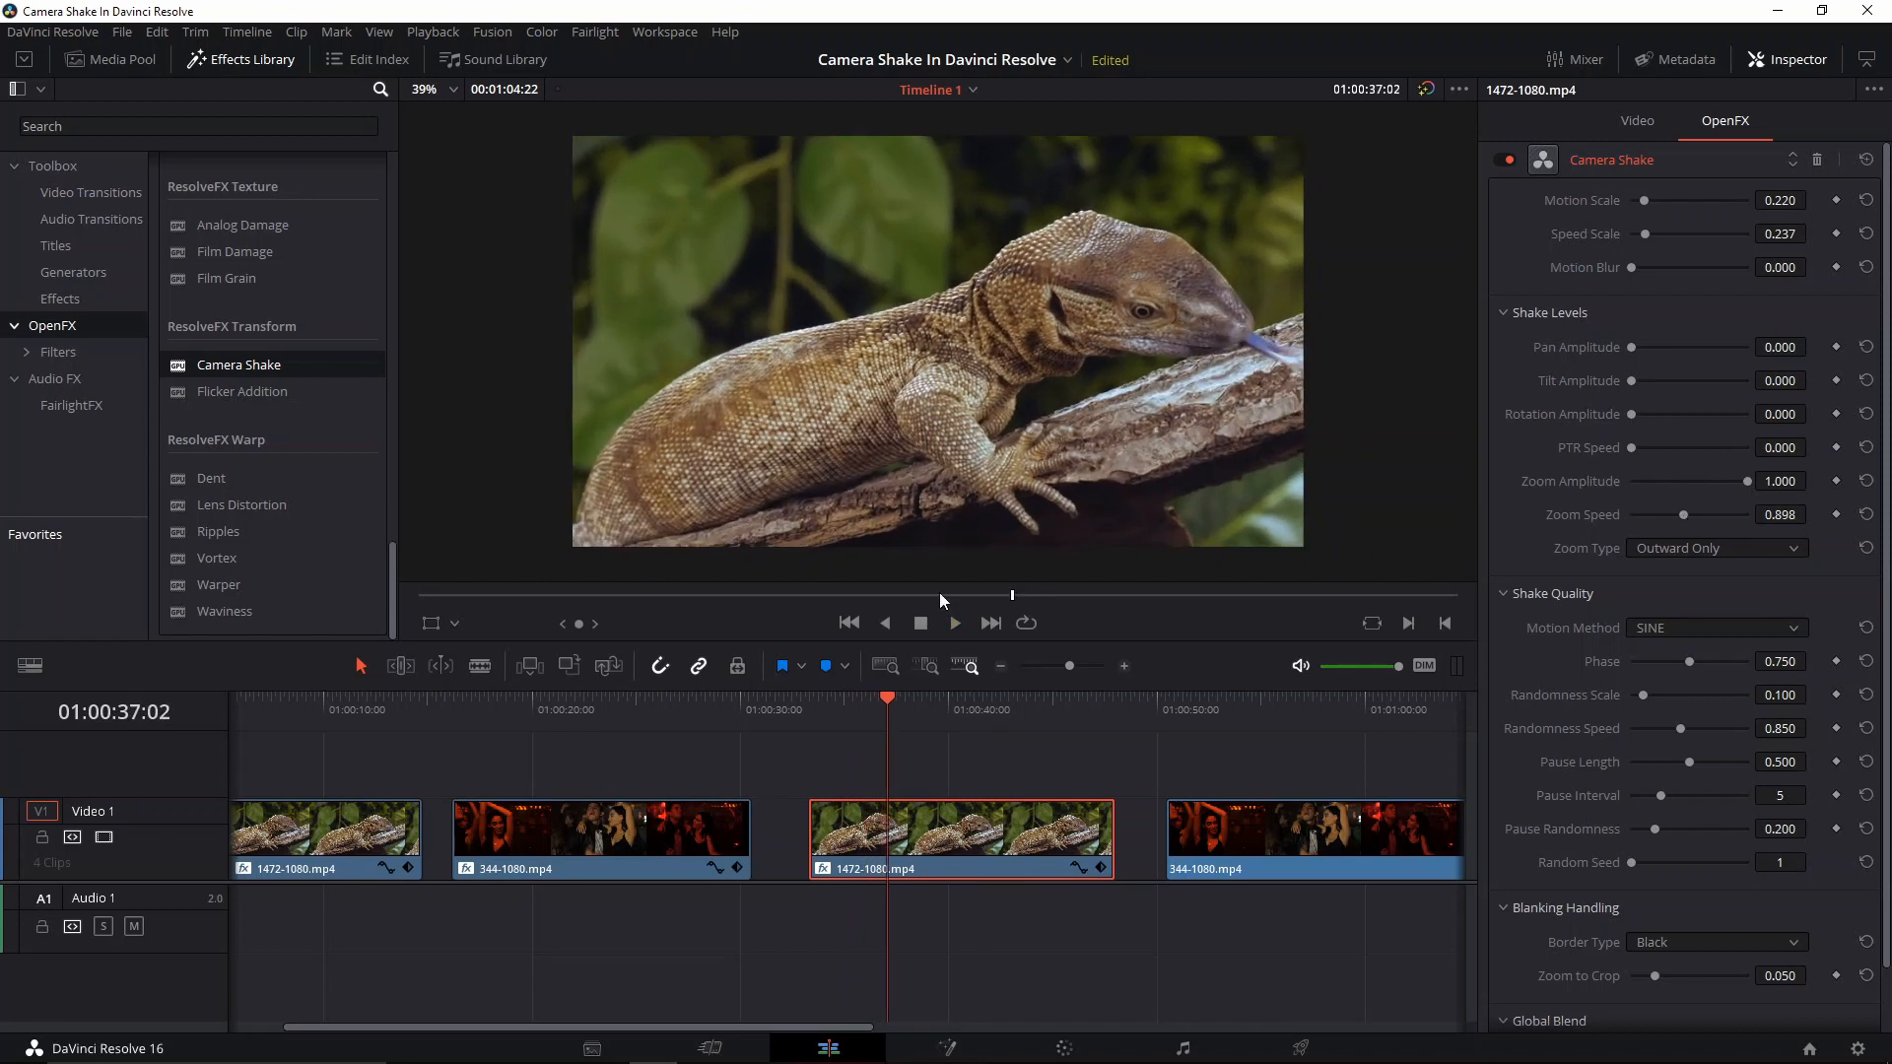
key("space")
left_click(816, 719)
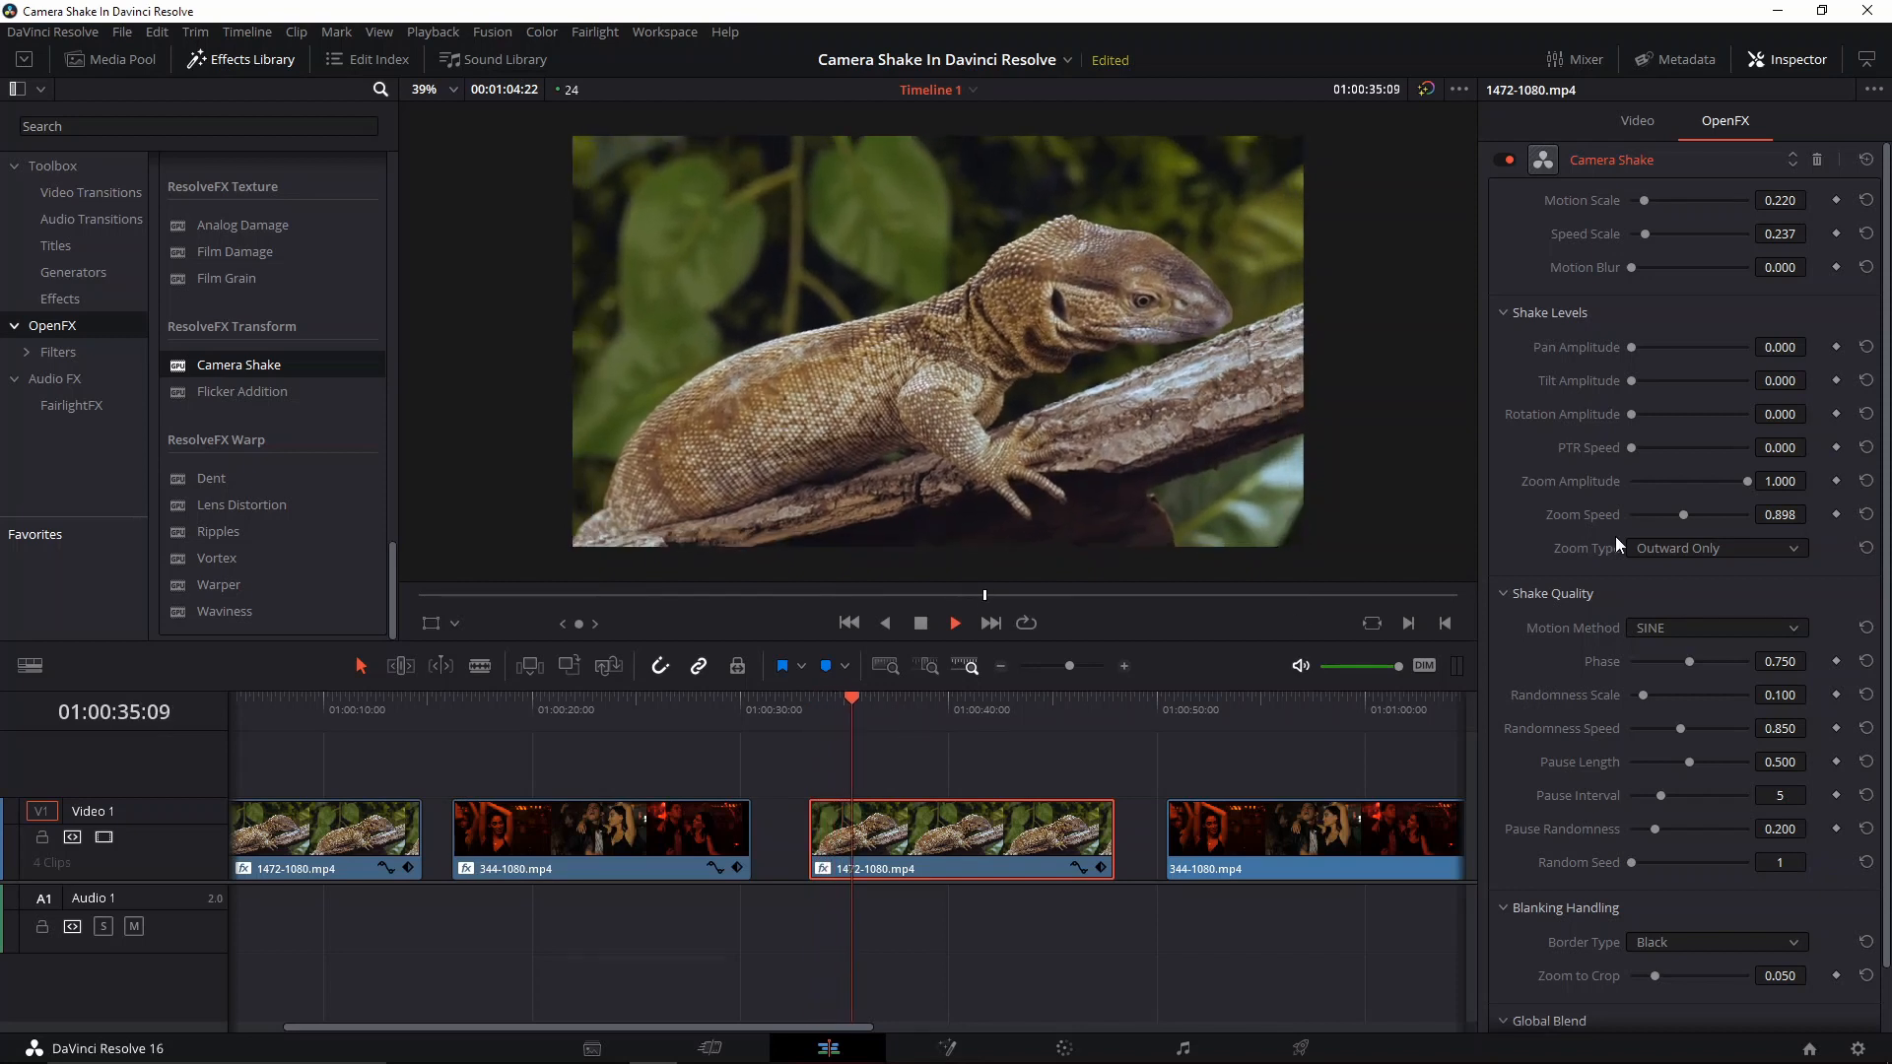
Try lower Zoom Speed values of 0.542 and 0.322, playing the lizard clip to compare the zoom shake
left_click_drag(1666, 523, 1642, 526)
key("space")
mouse_move(1643, 514)
left_mouse_down()
mouse_move(1683, 518)
mouse_move(1664, 517)
left_mouse_up()
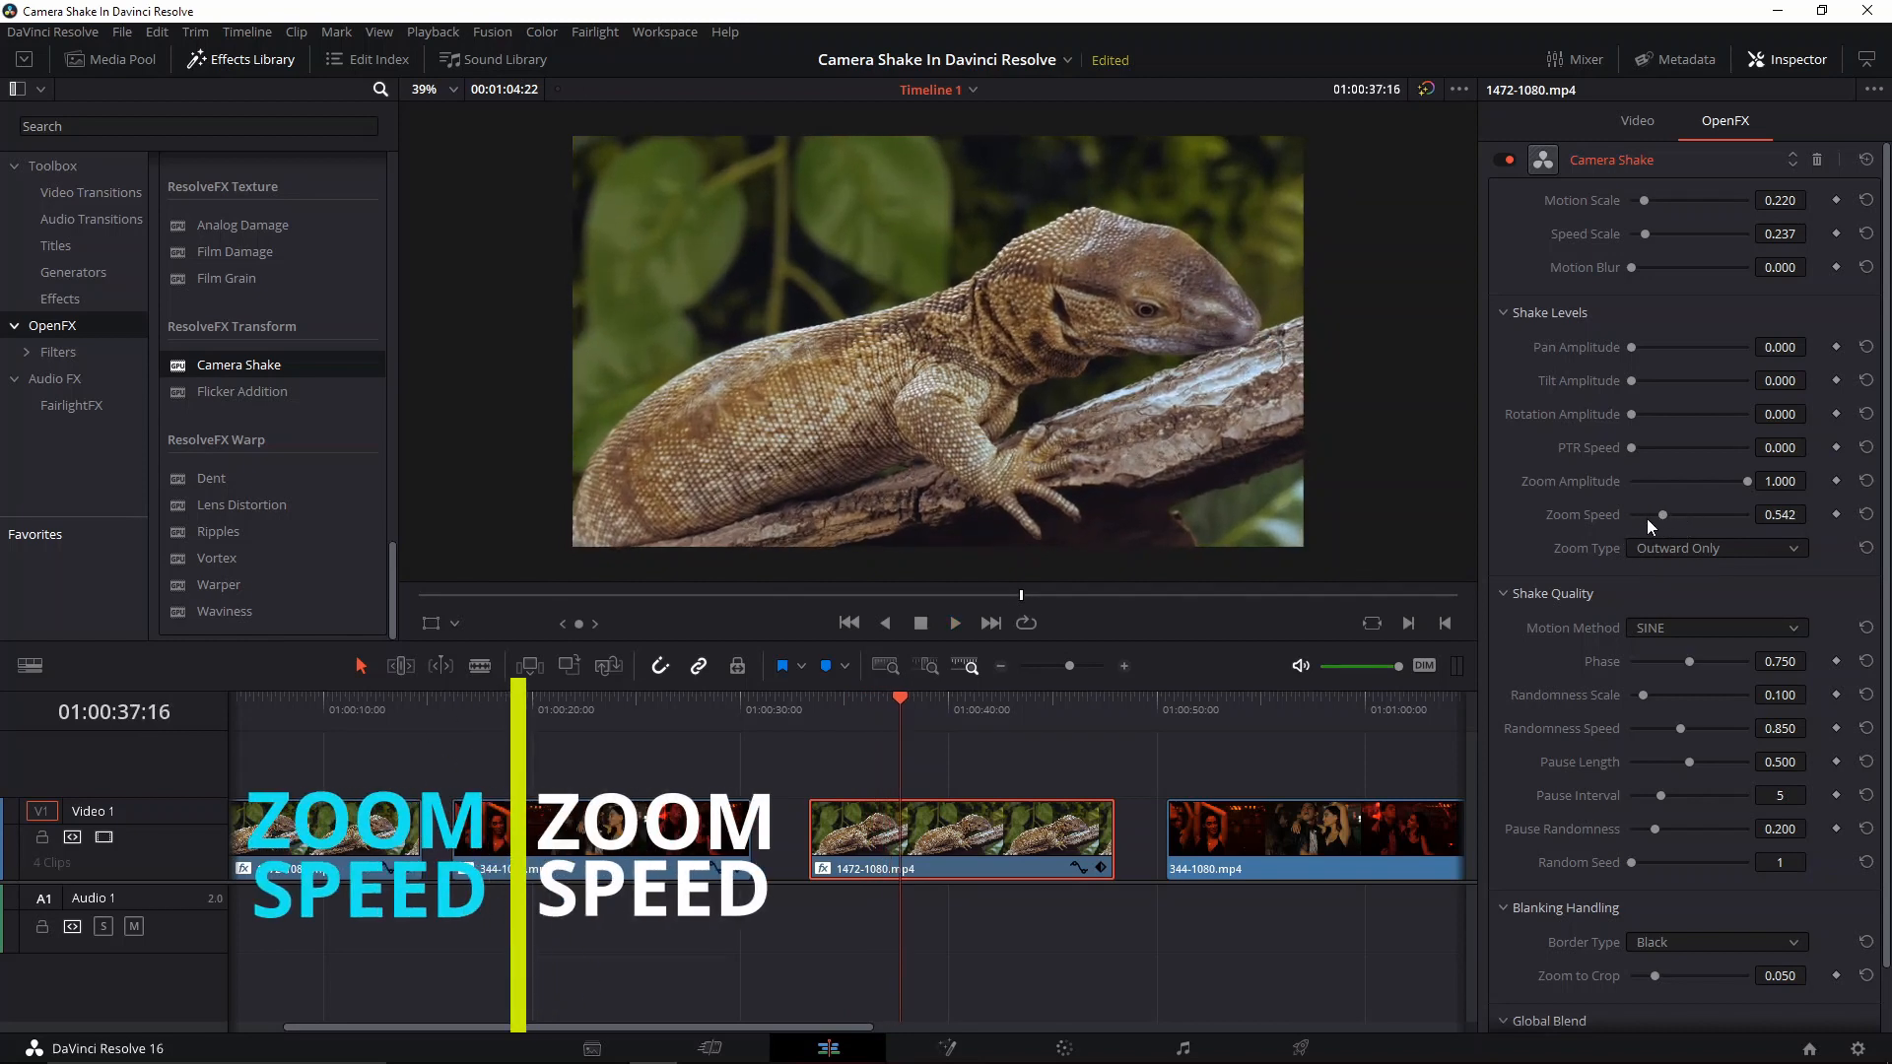
mouse_move(1647, 519)
left_mouse_down()
mouse_move(1631, 517)
mouse_move(1650, 515)
left_mouse_up()
key("space")
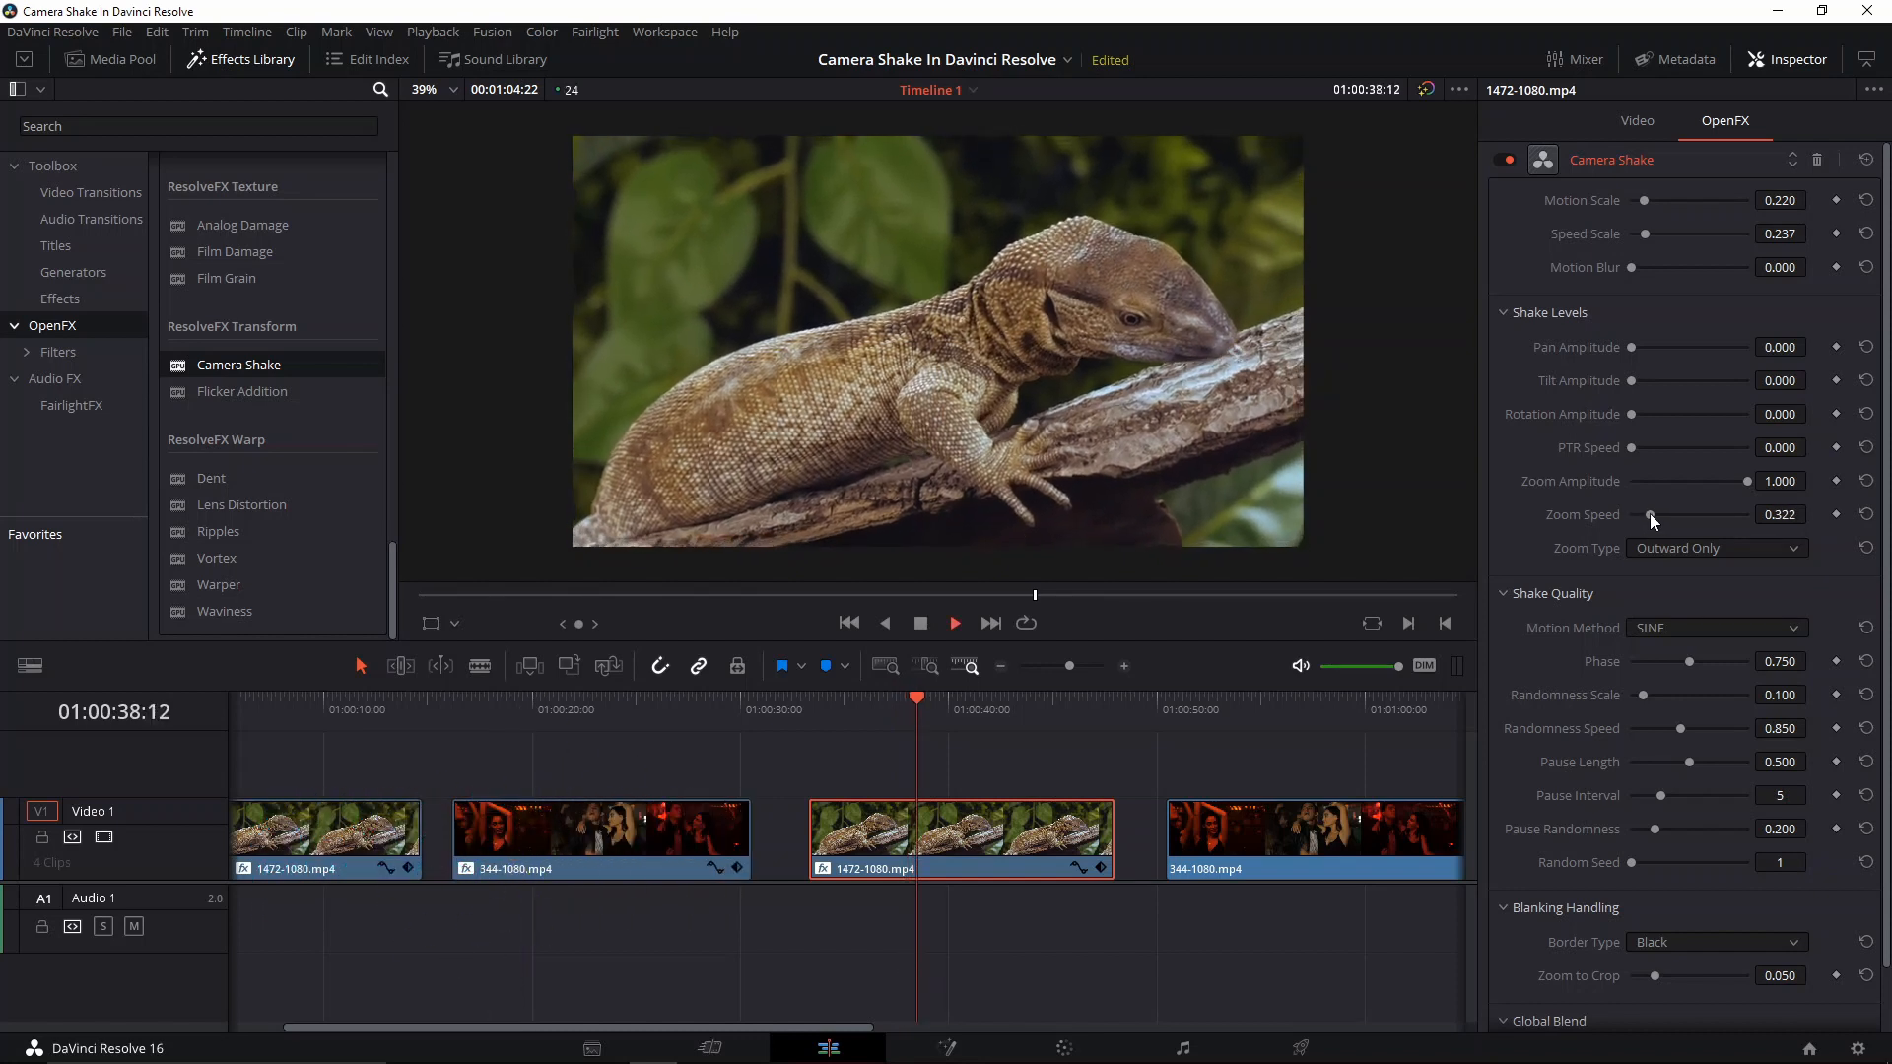
key("space")
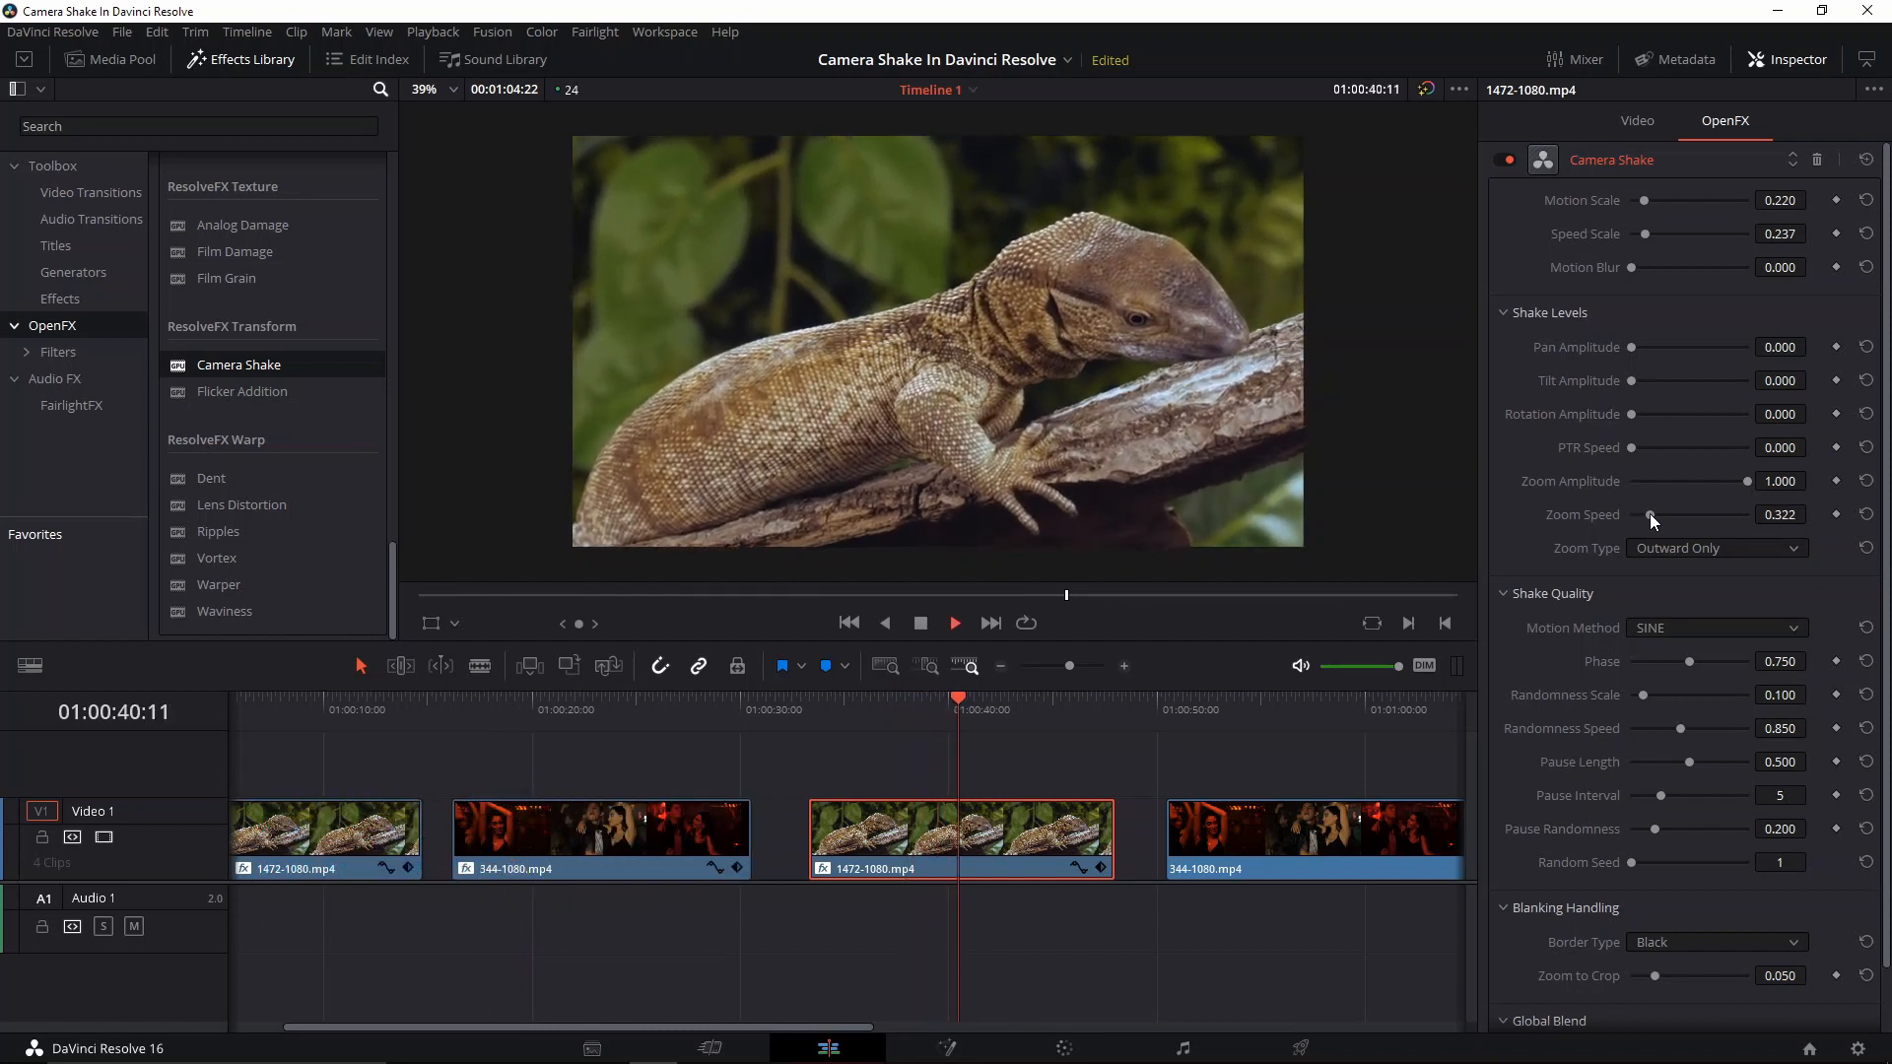
Zero Zoom Speed and Zoom Amplitude to inspect the Zoom Type options, and set Zoom Amplitude to 1.000 and Zoom Speed to 1.322
left_click_drag(1650, 514, 1631, 516)
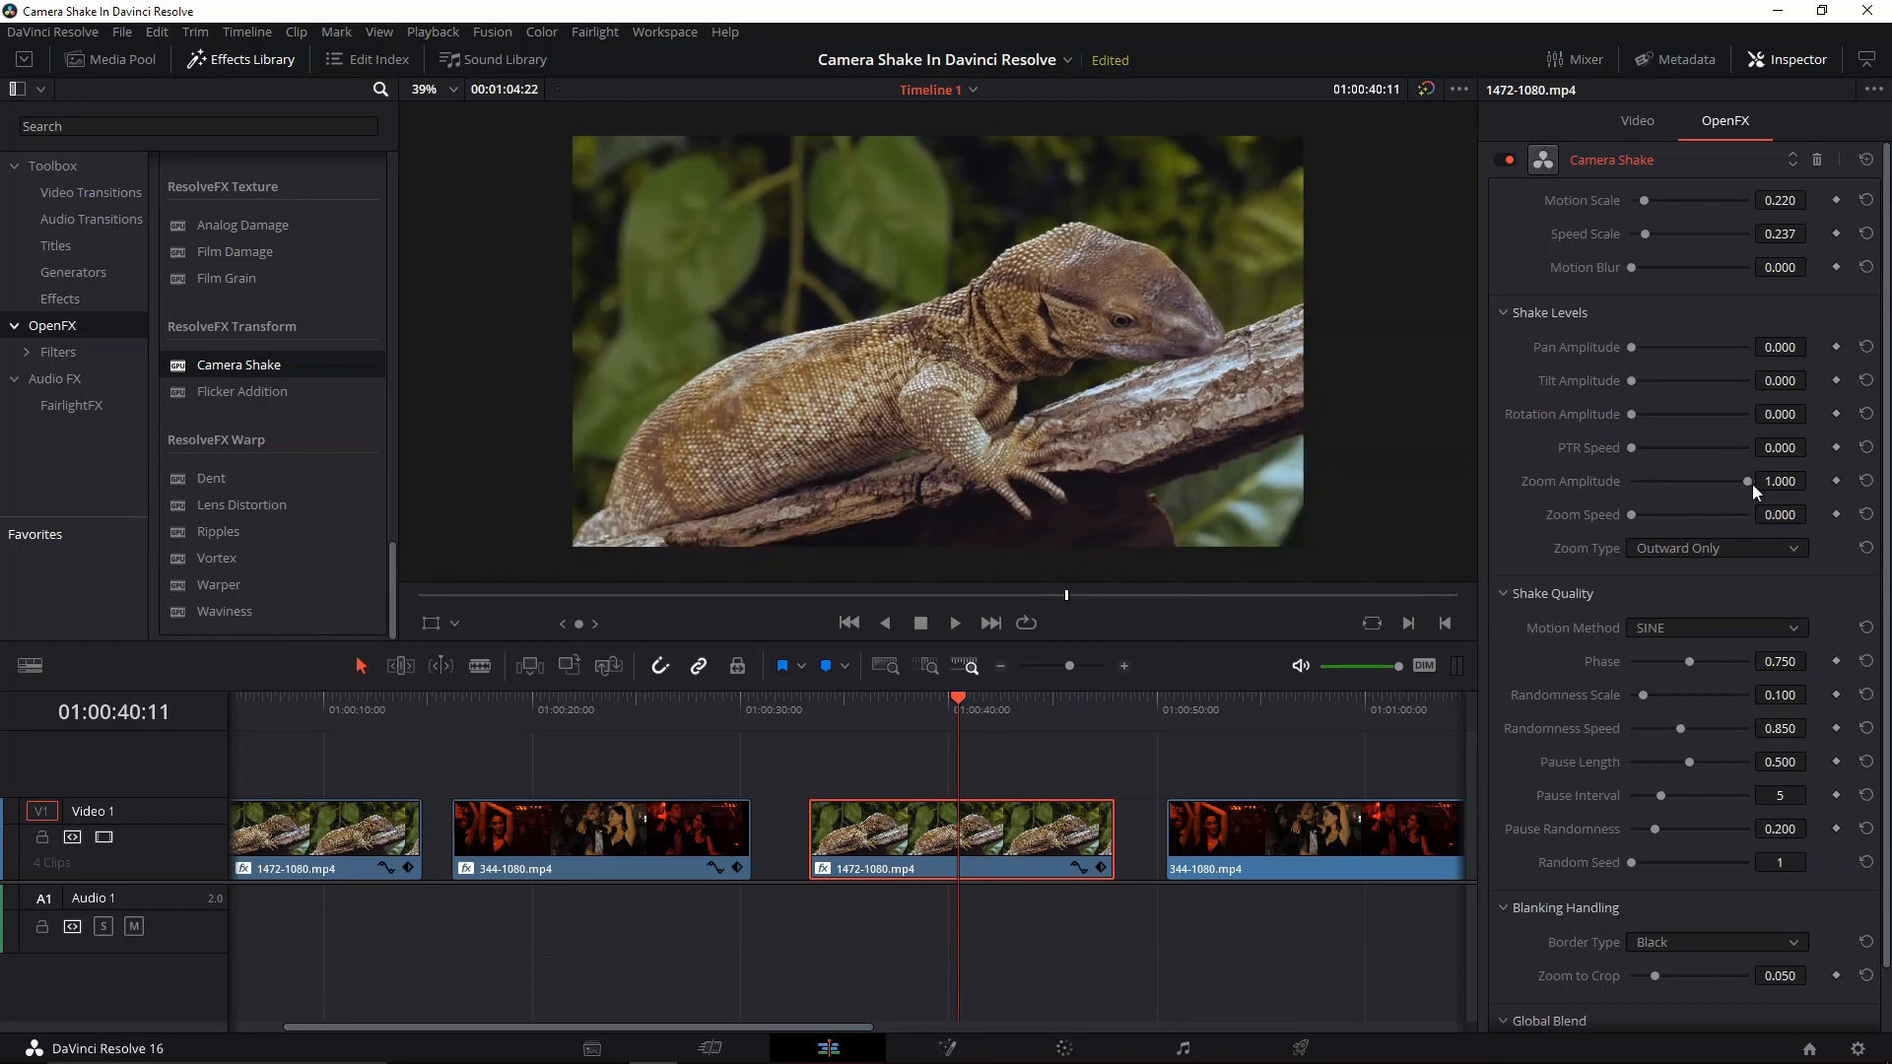
left_click(1699, 554)
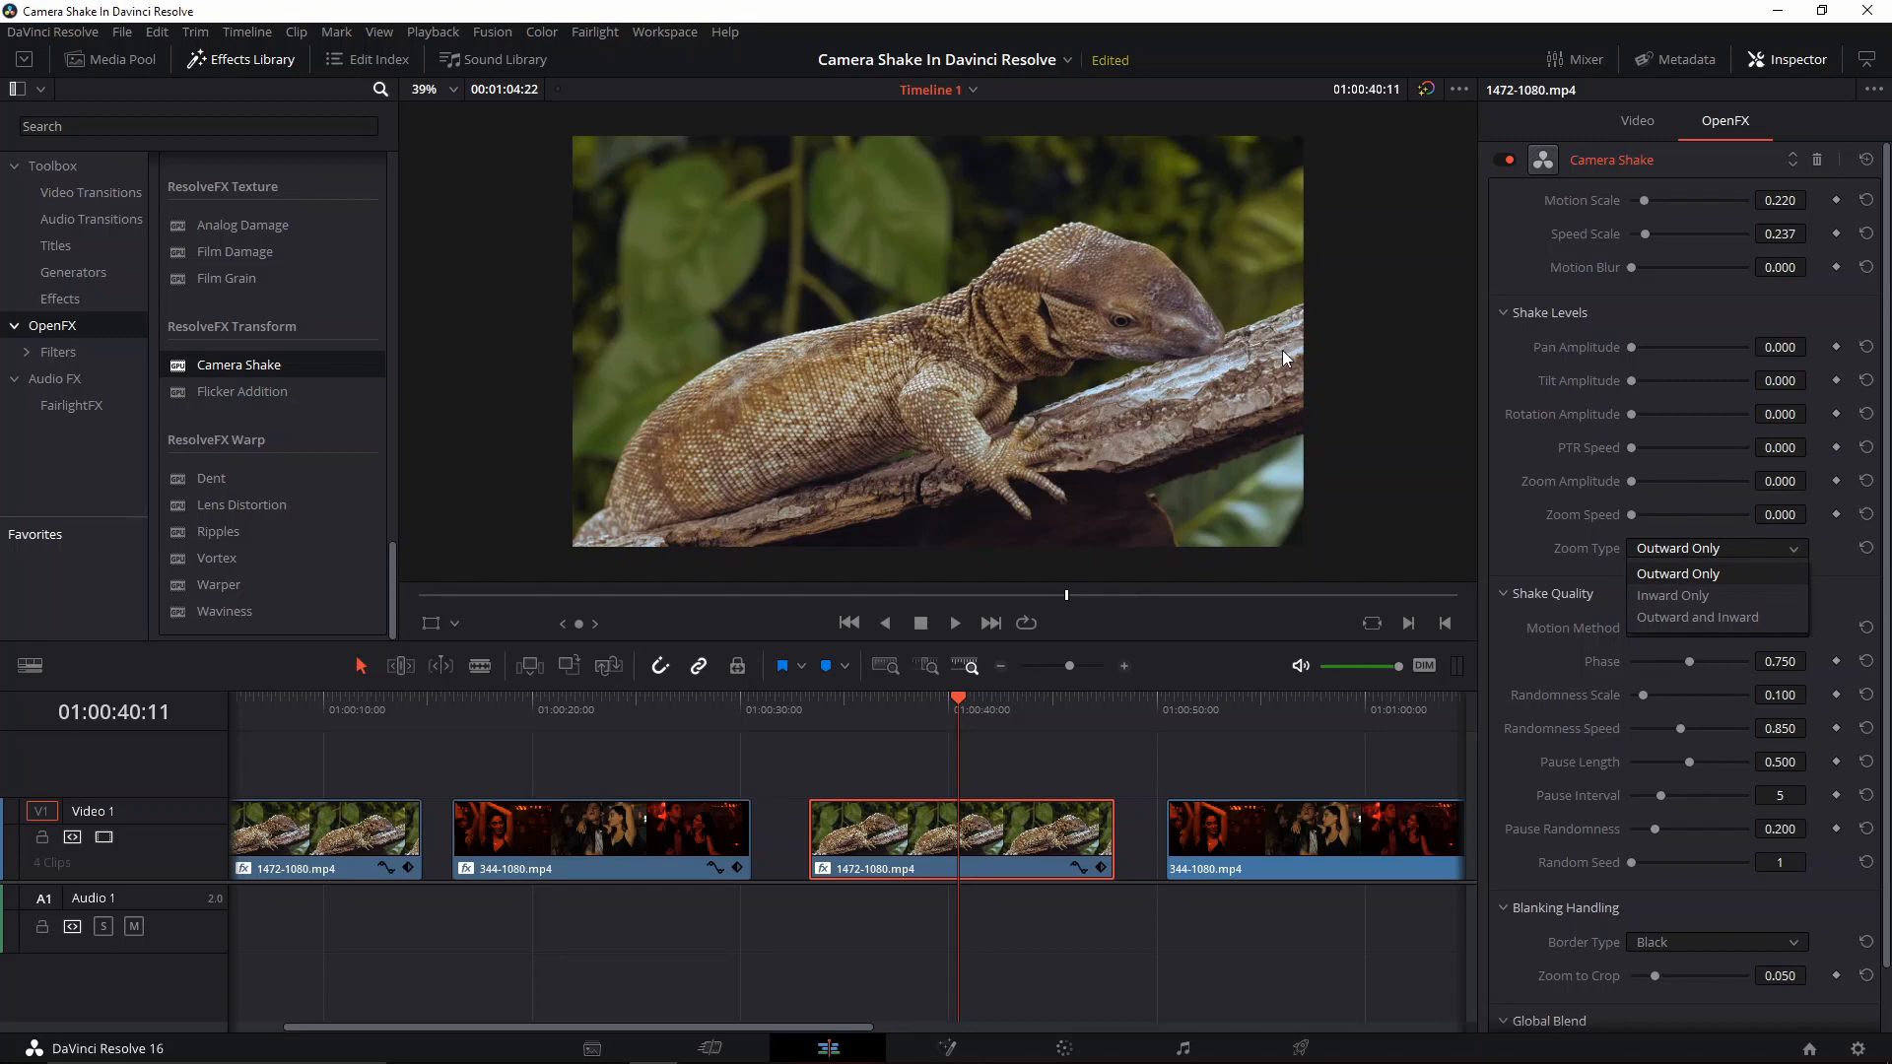
mouse_move(1697, 480)
left_mouse_down()
mouse_move(1756, 473)
mouse_move(1707, 514)
left_mouse_up()
Try Zoom Type as Inward Only and play the lizard clip from its start
left_click(1691, 546)
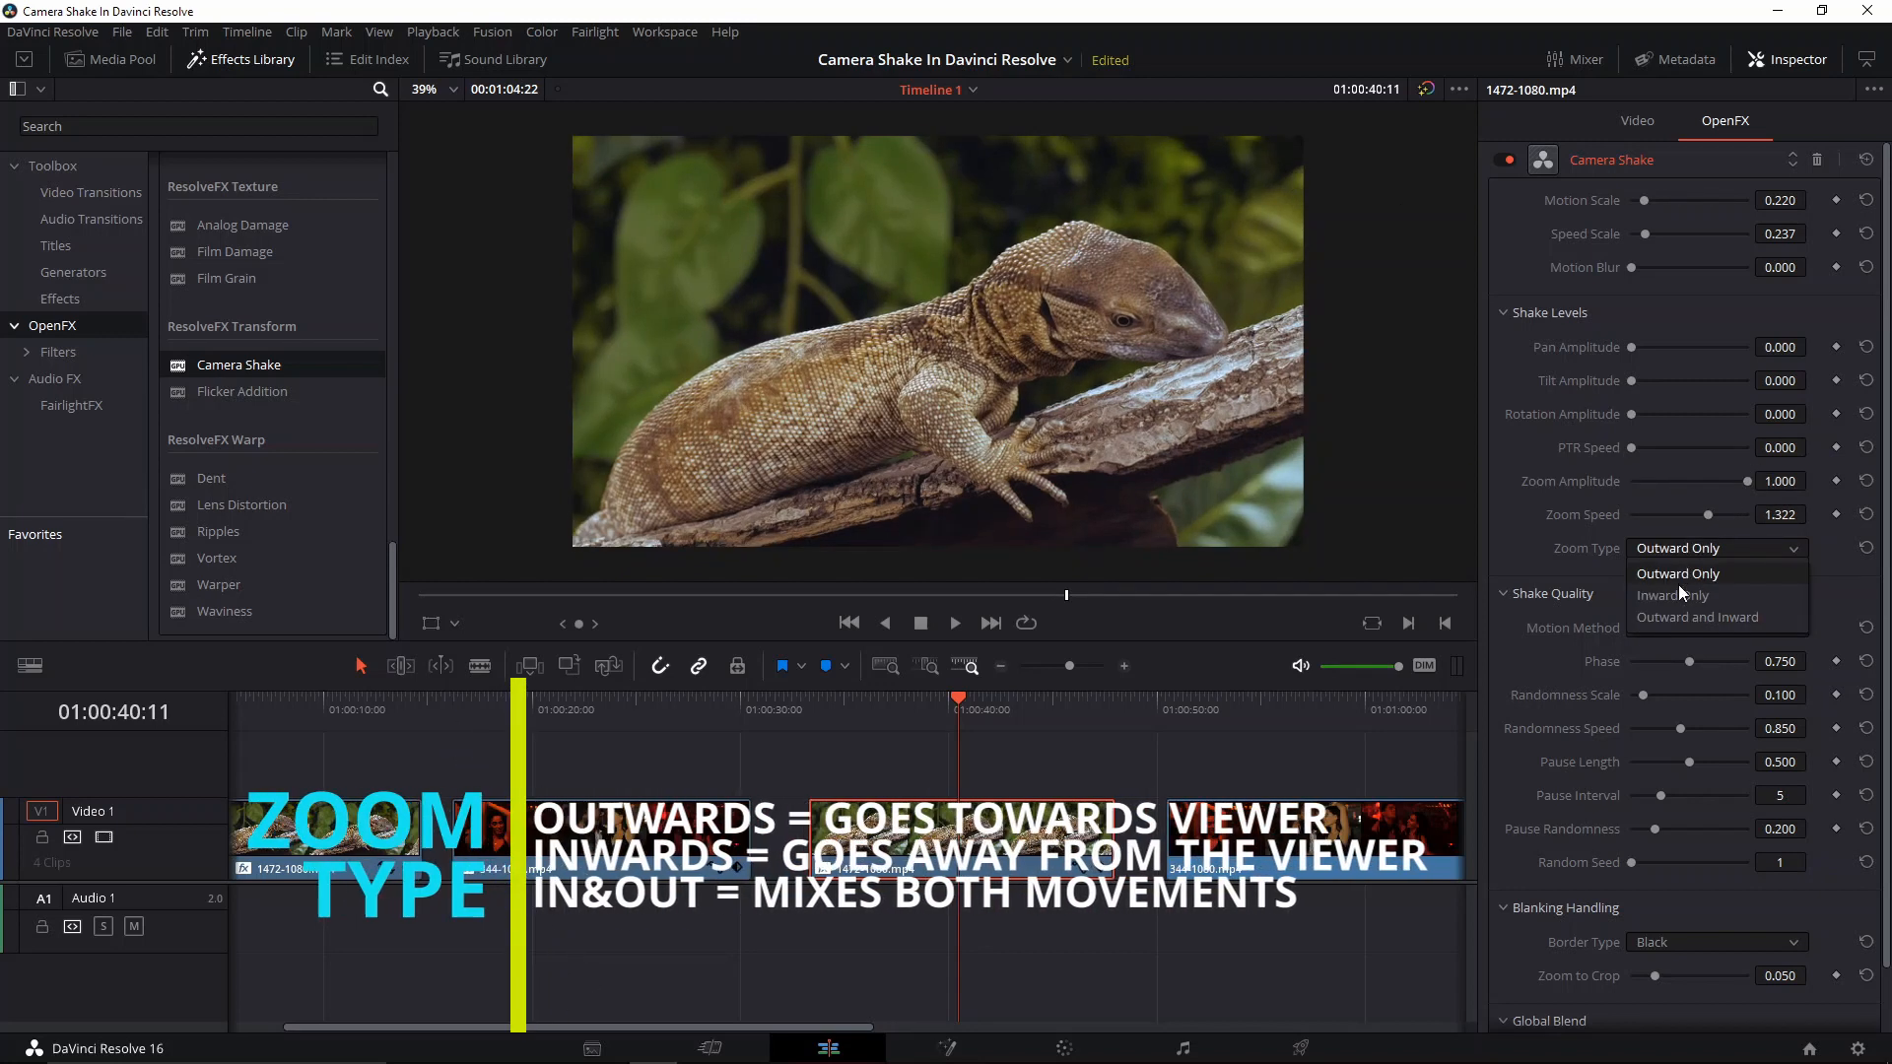
left_click(1685, 597)
left_click(806, 713)
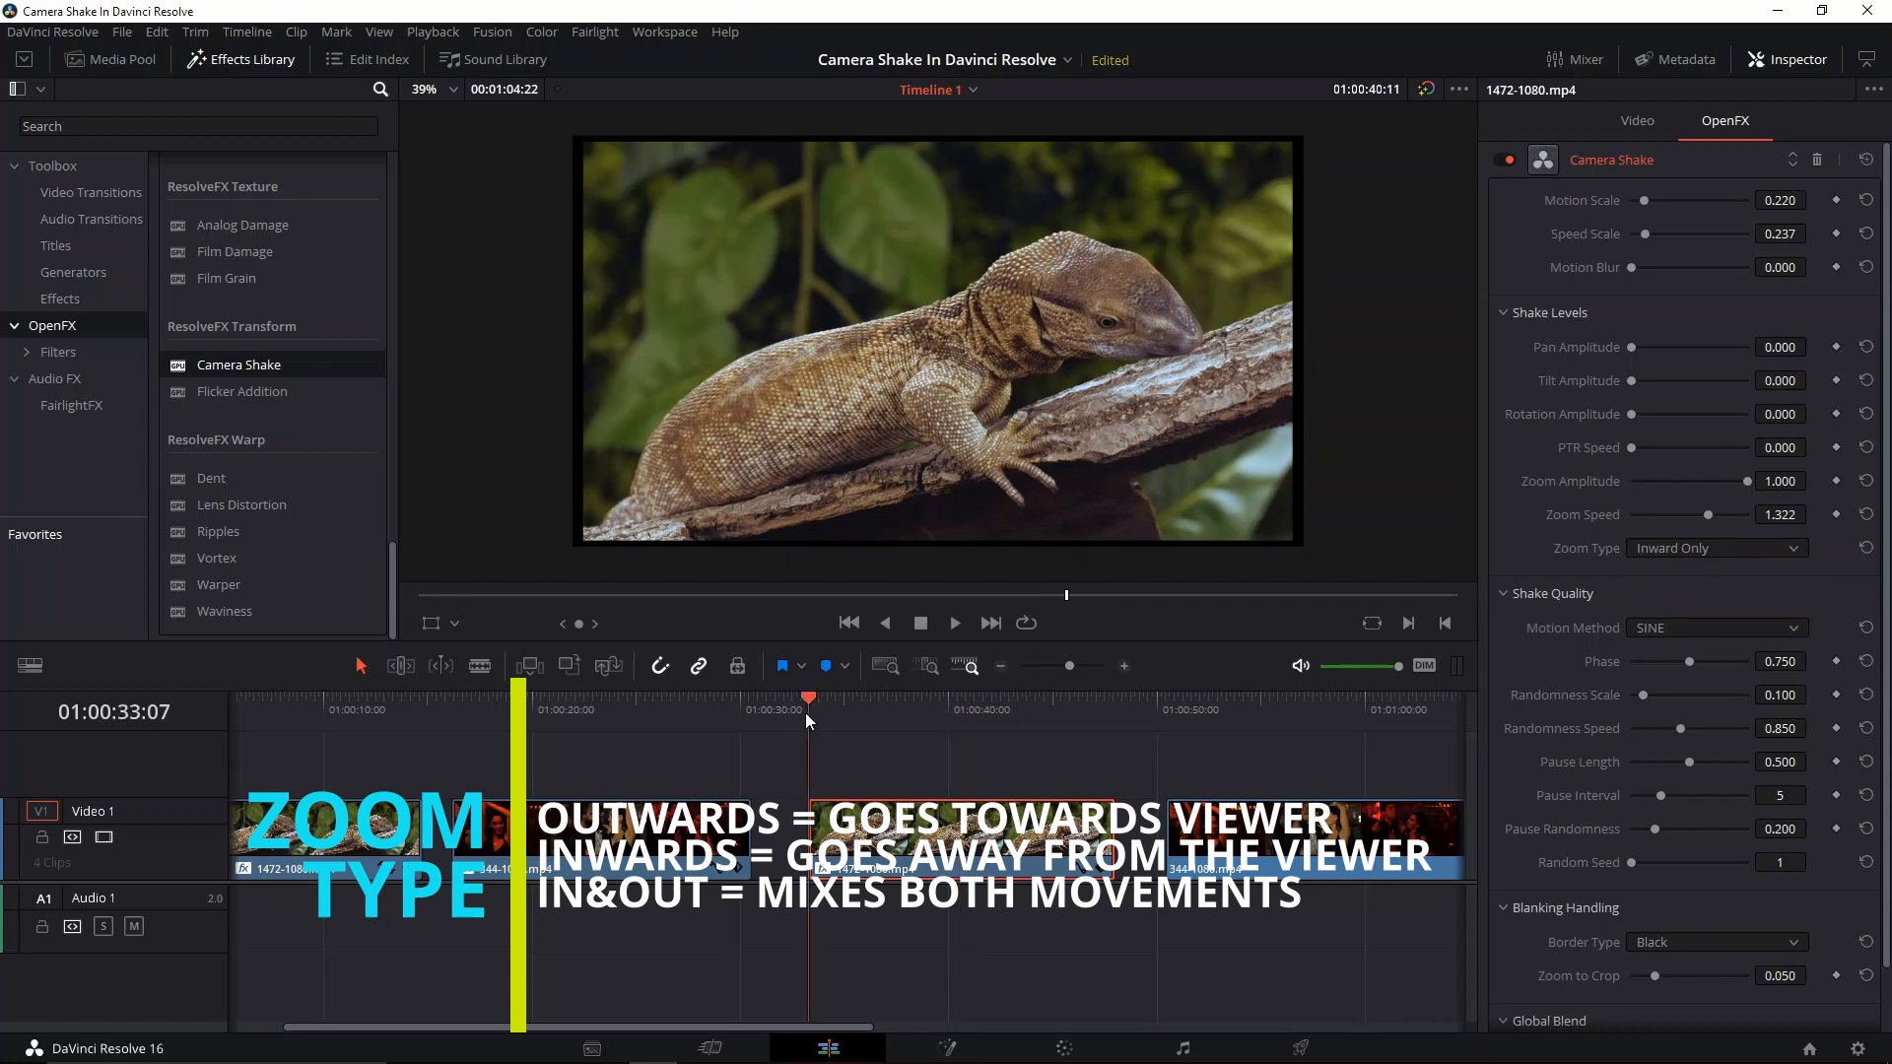
key("space")
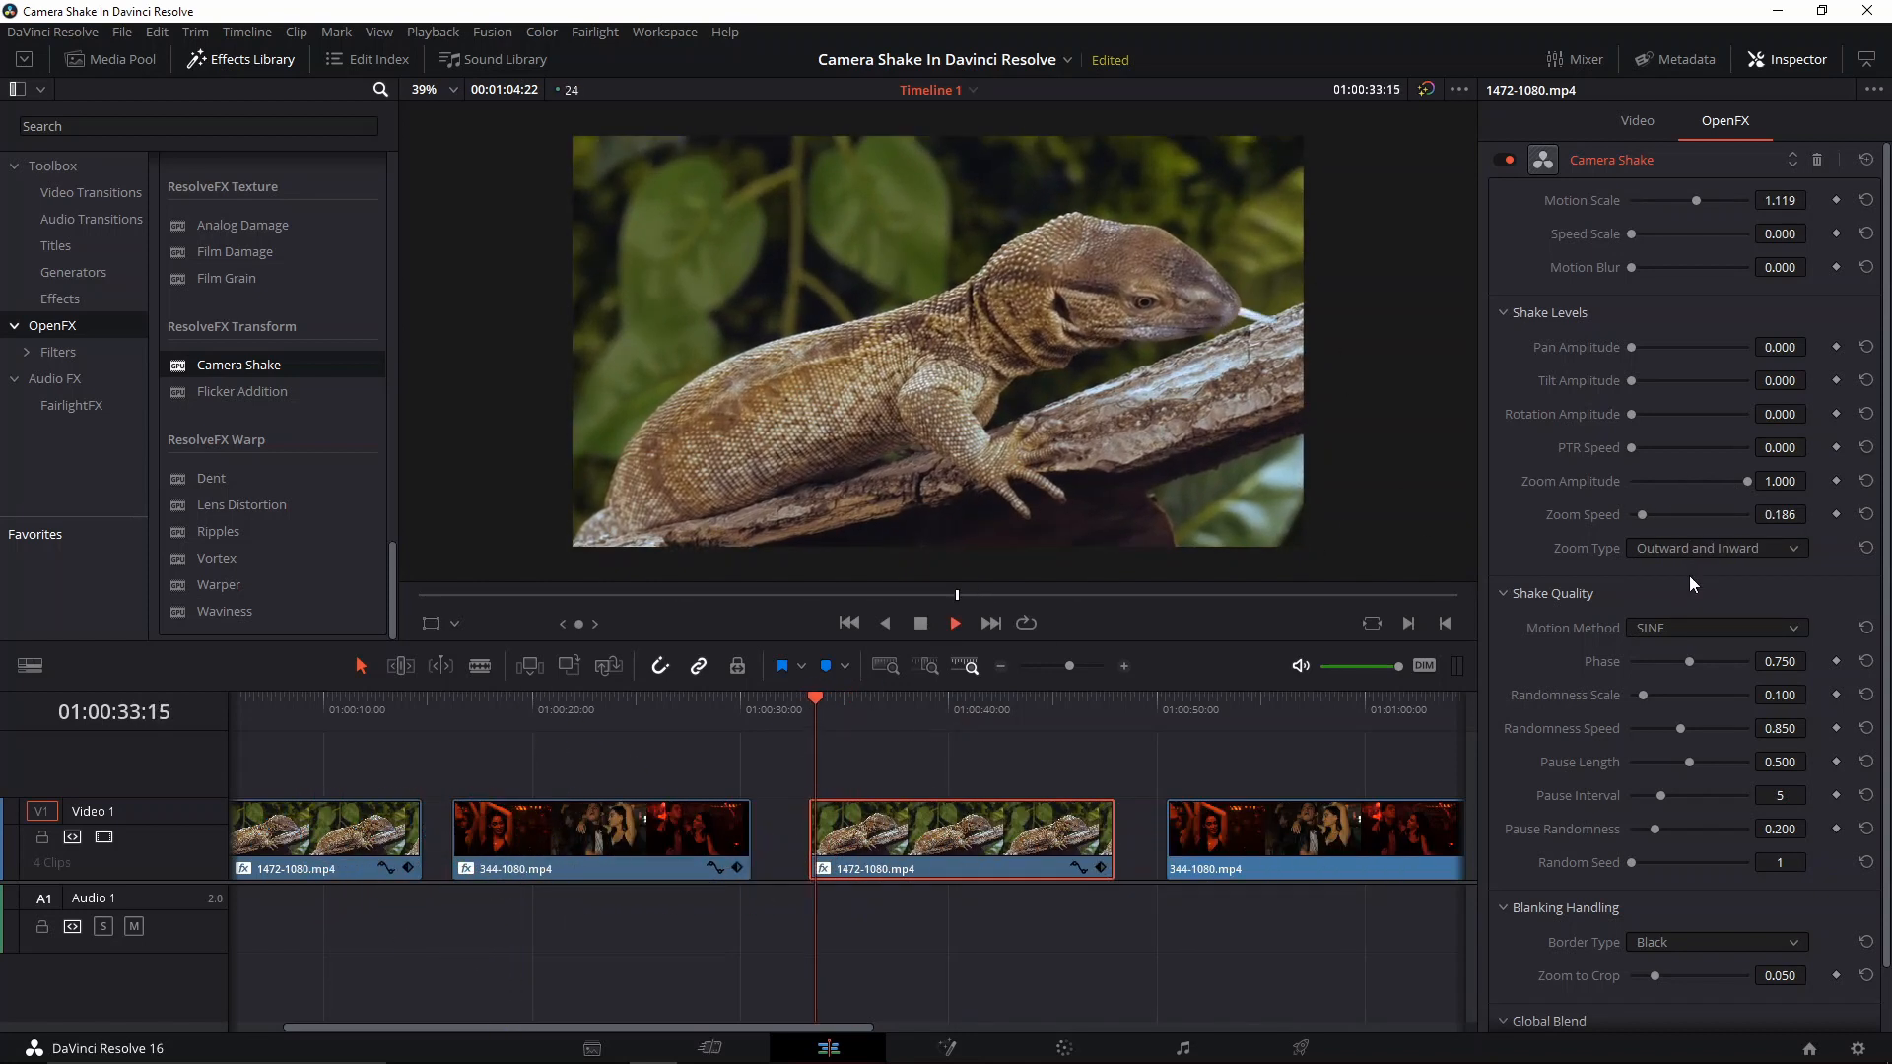
Set Zoom Speed to 0.949 and play the lizard clip with the Outward and Inward zoom type
key("space")
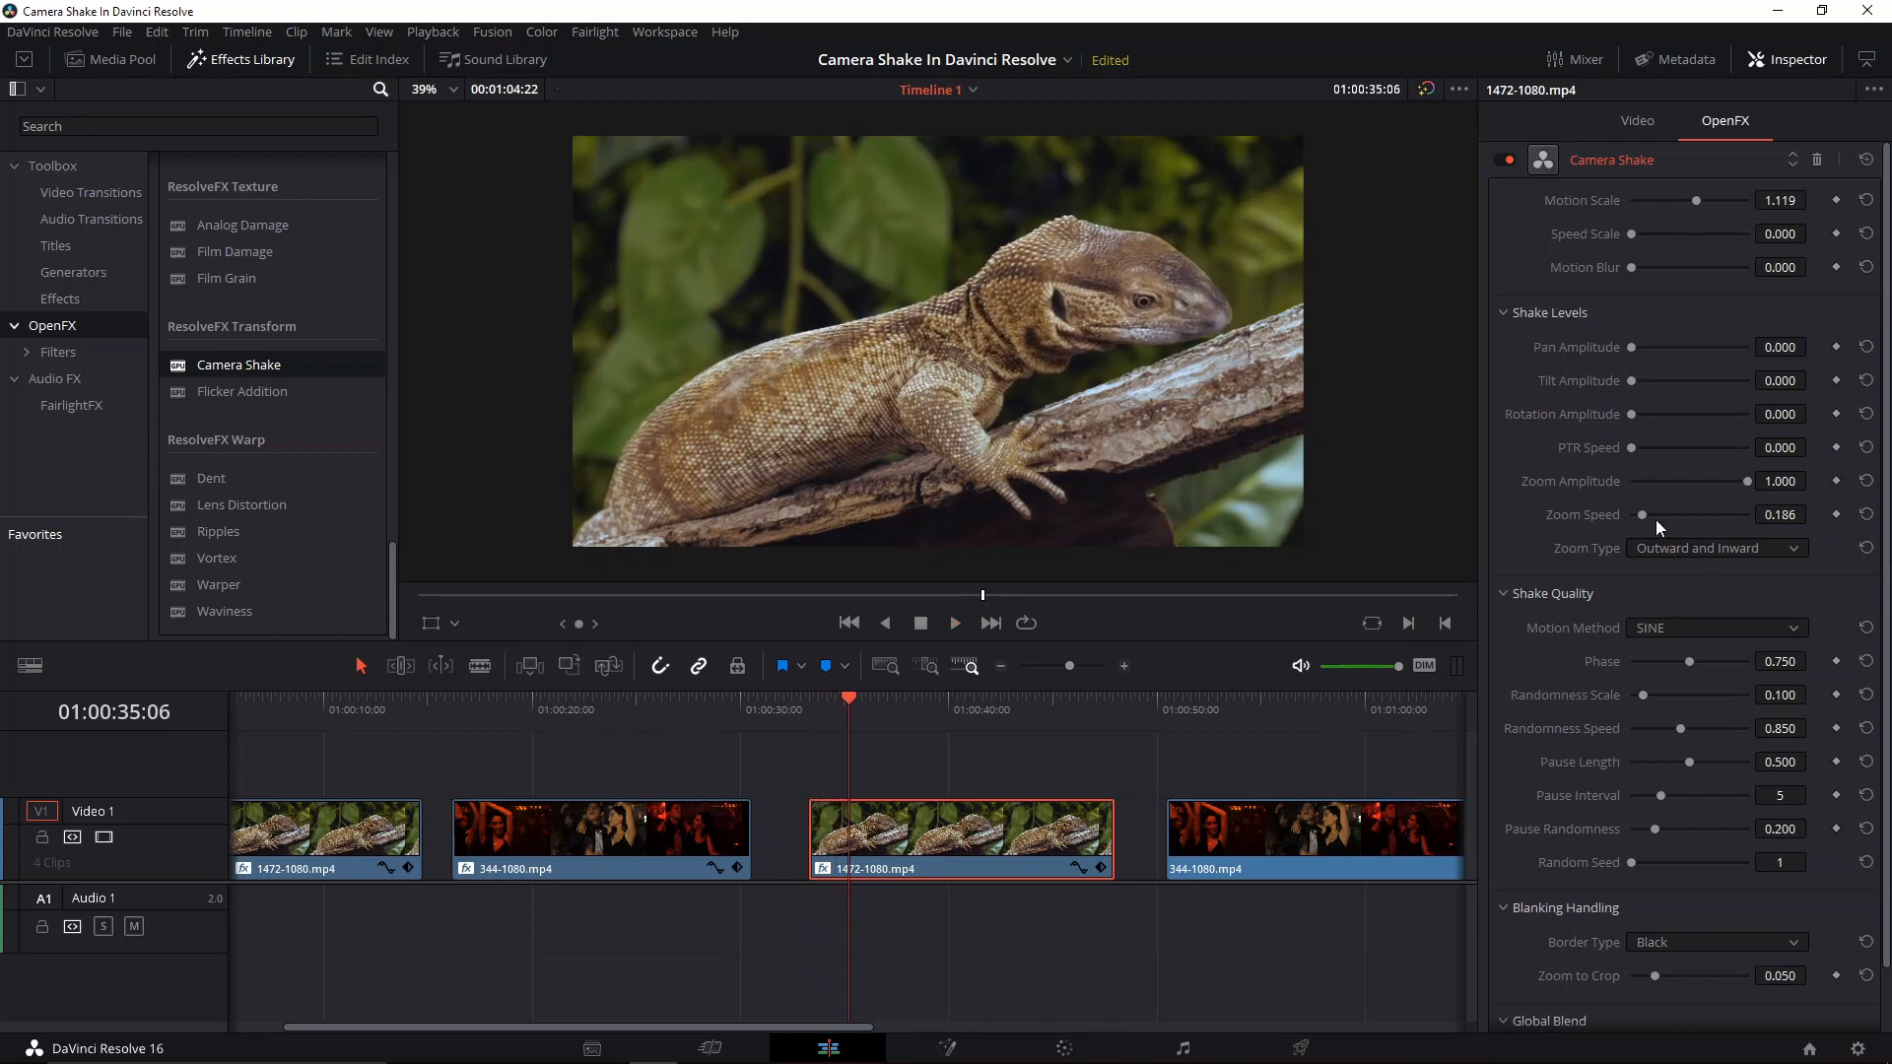
left_click_drag(1656, 514, 1687, 514)
key("space")
left_click(954, 848)
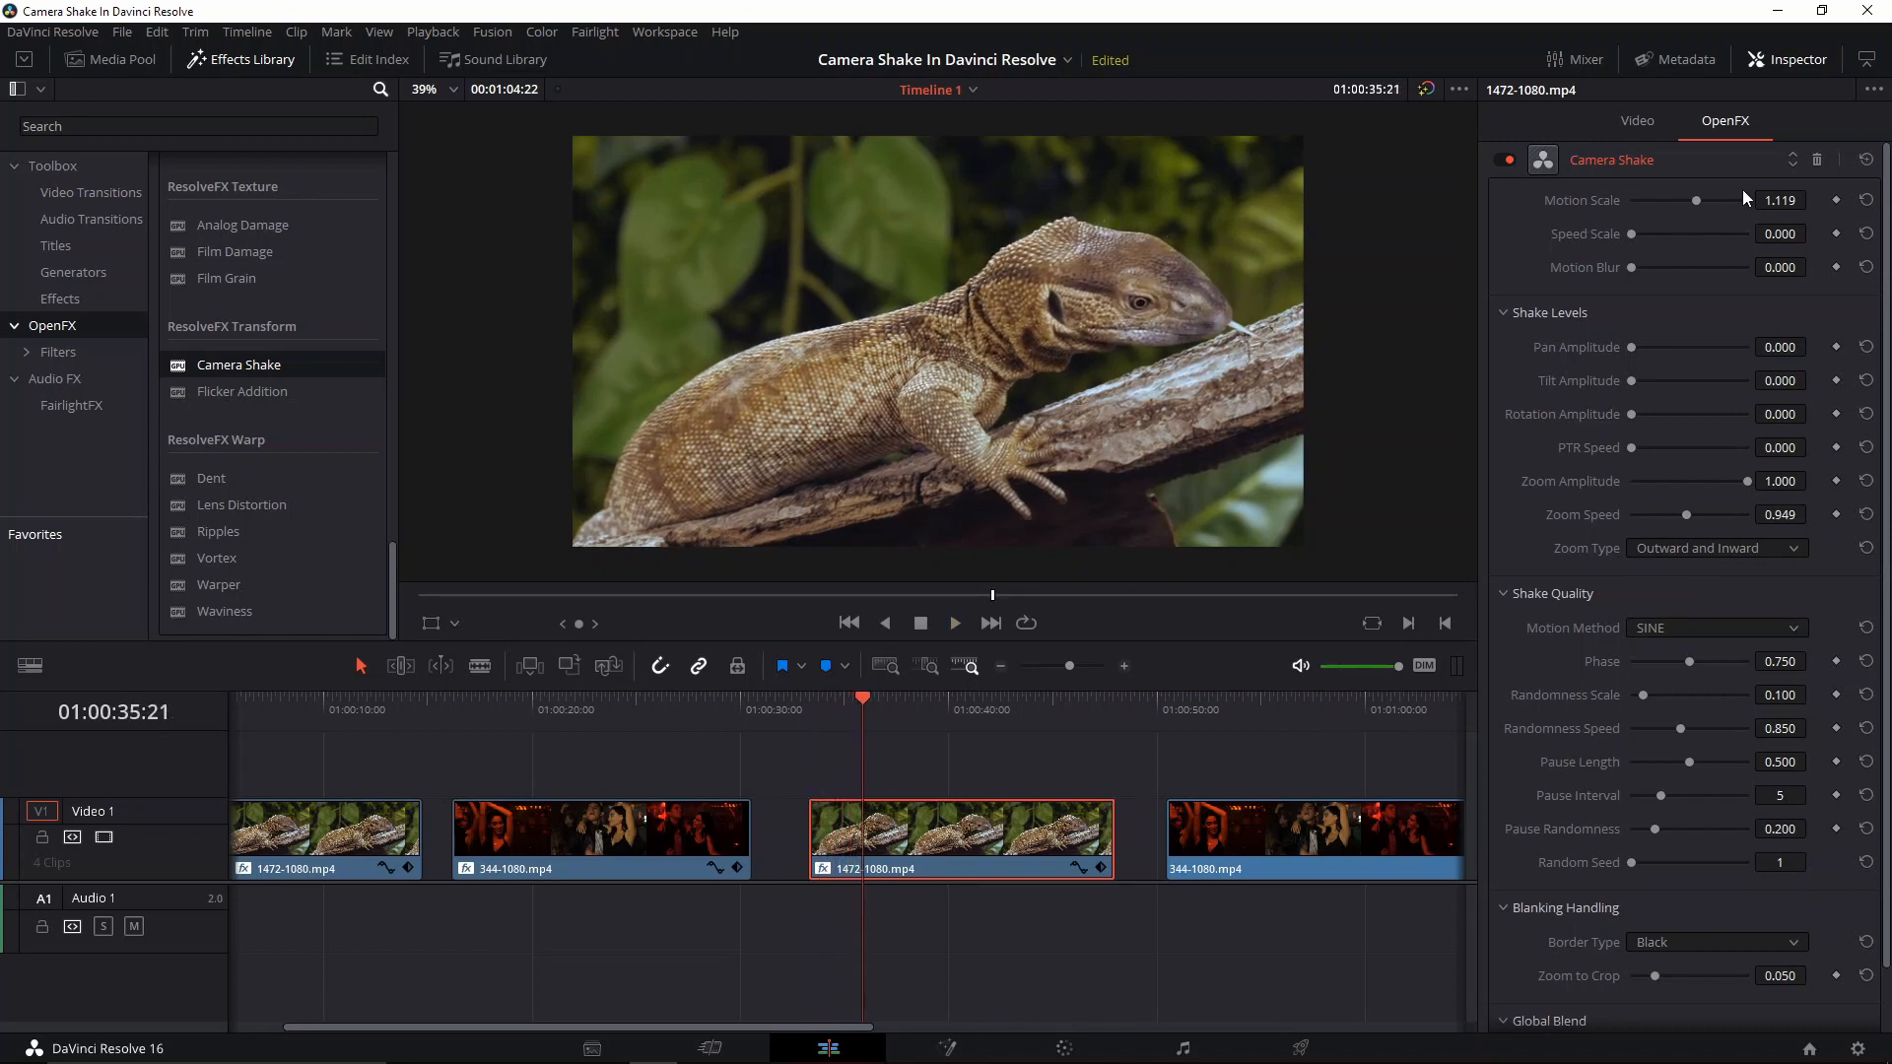
Set Motion Scale to 1.390 and Speed Scale to 0.034, play the lizard clip, and return to its start
left_click_drag(1697, 200, 1714, 197)
key("space")
left_click_drag(1642, 235, 1634, 235)
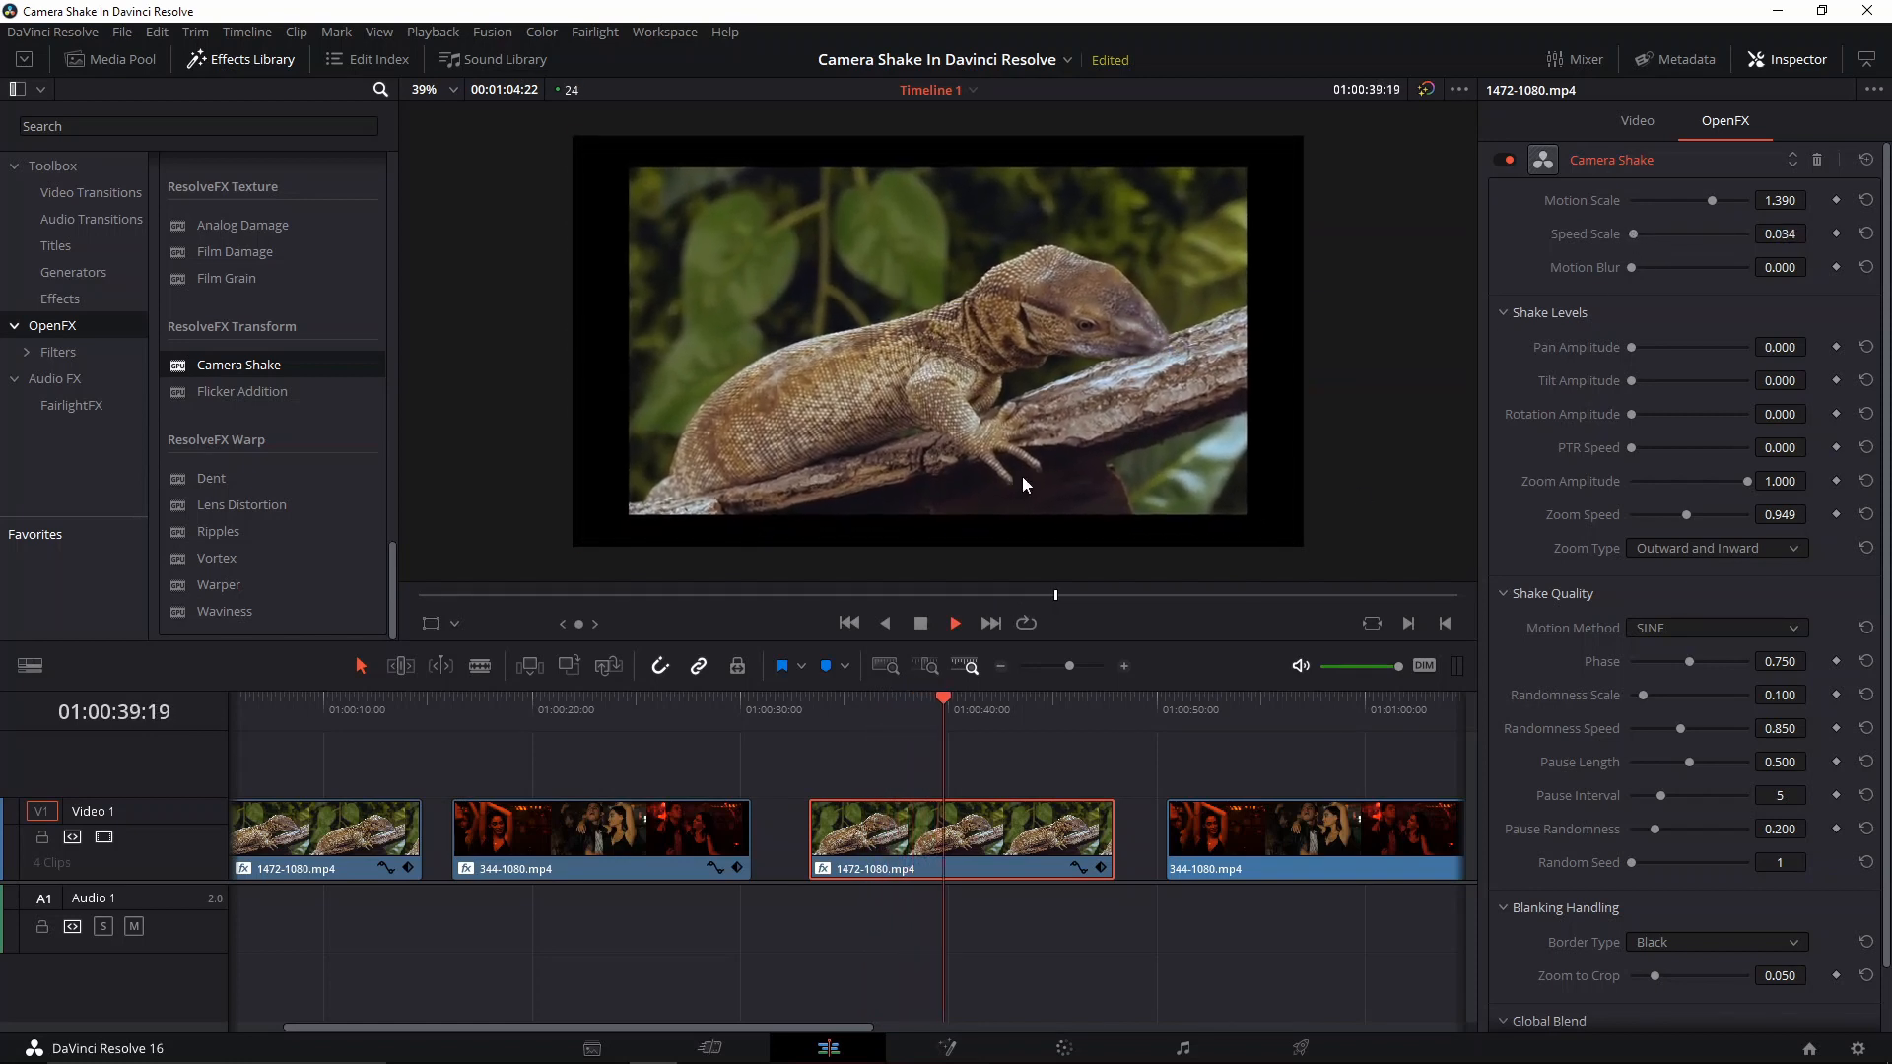
left_click(811, 717)
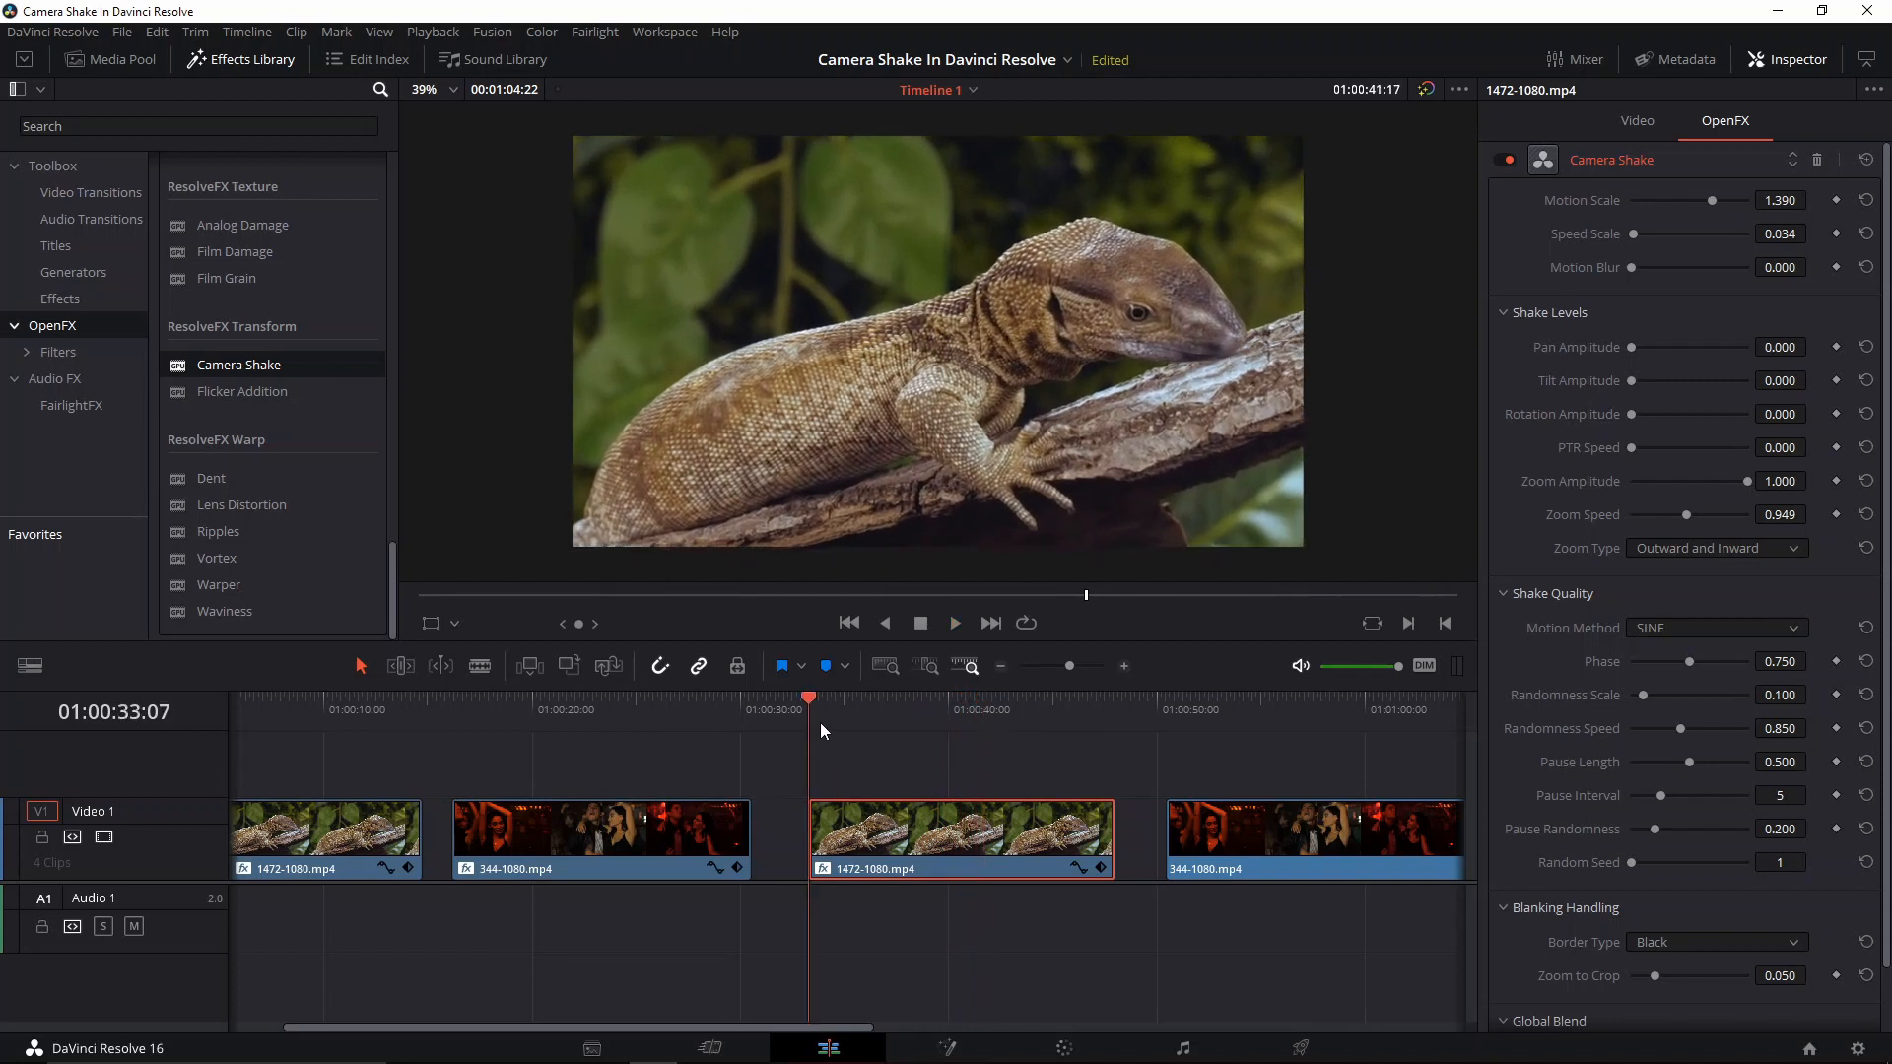
Set Zoom Type to Outward Only and play the lizard clip
left_click(1676, 548)
left_click(1675, 576)
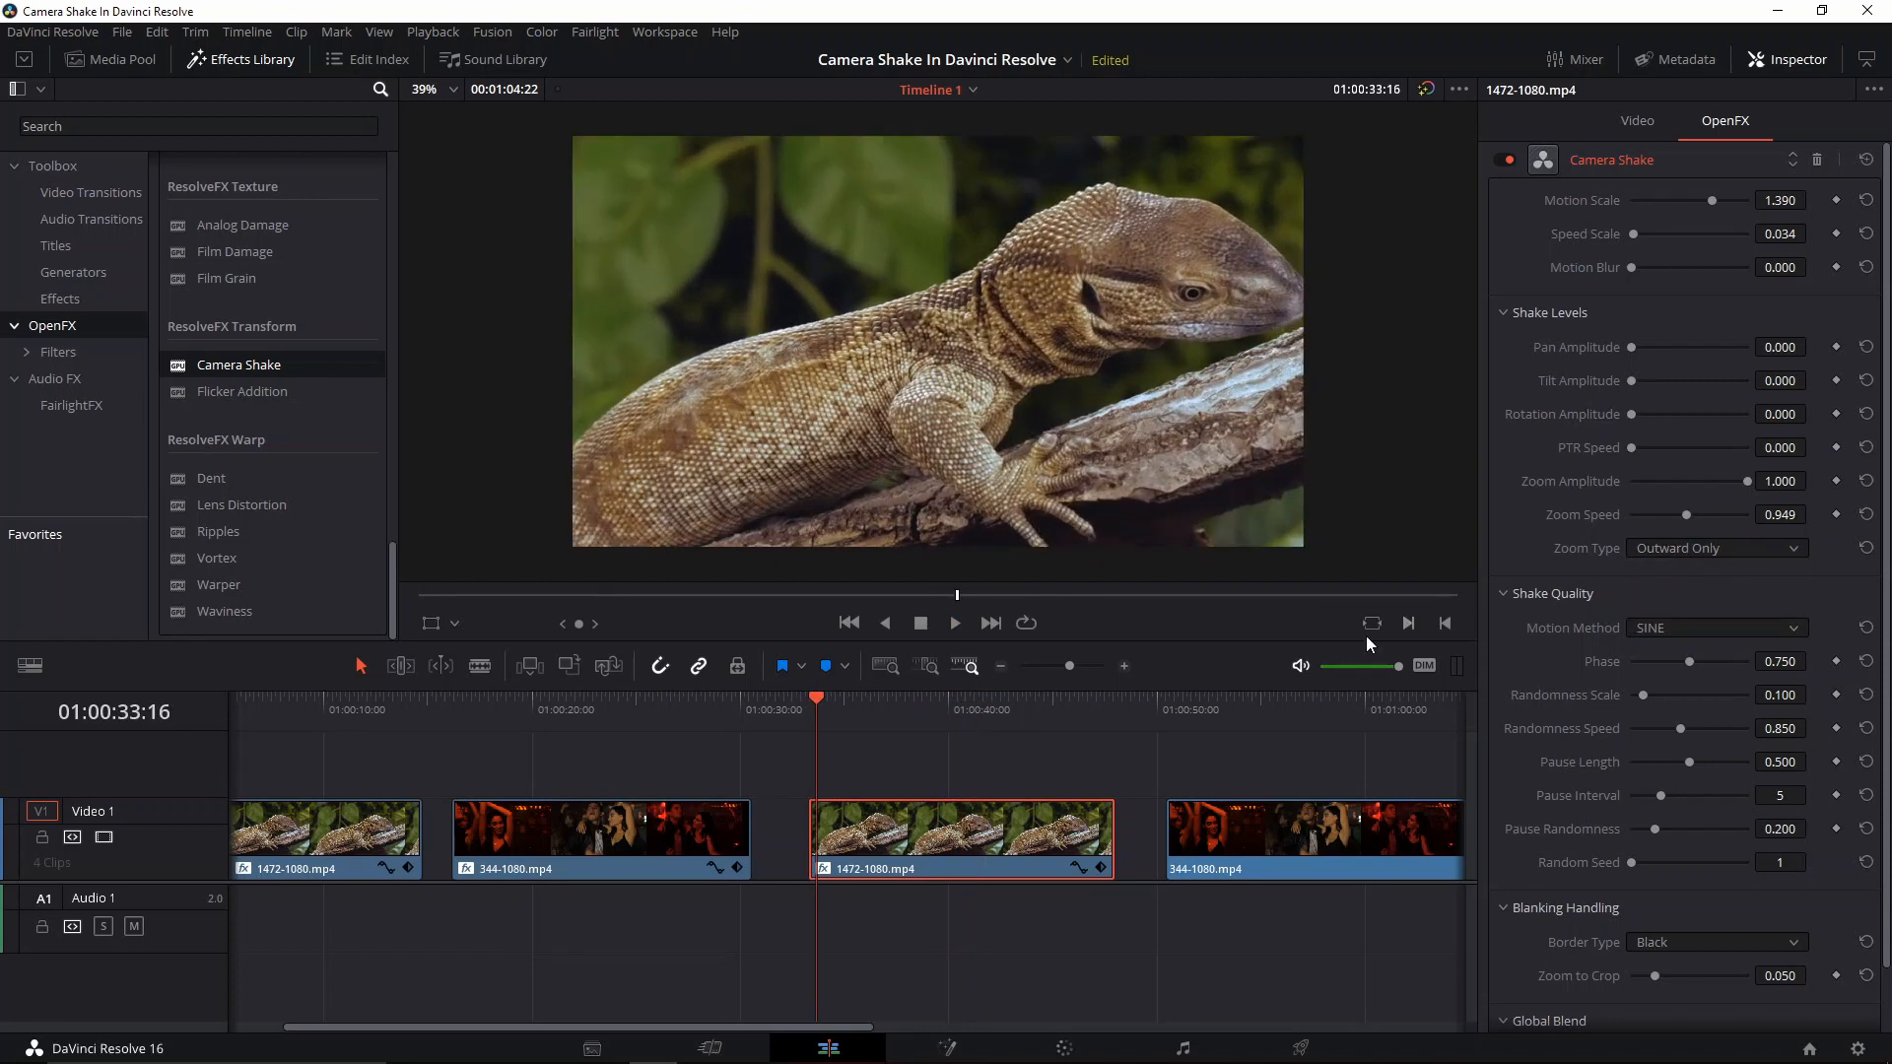
key("space")
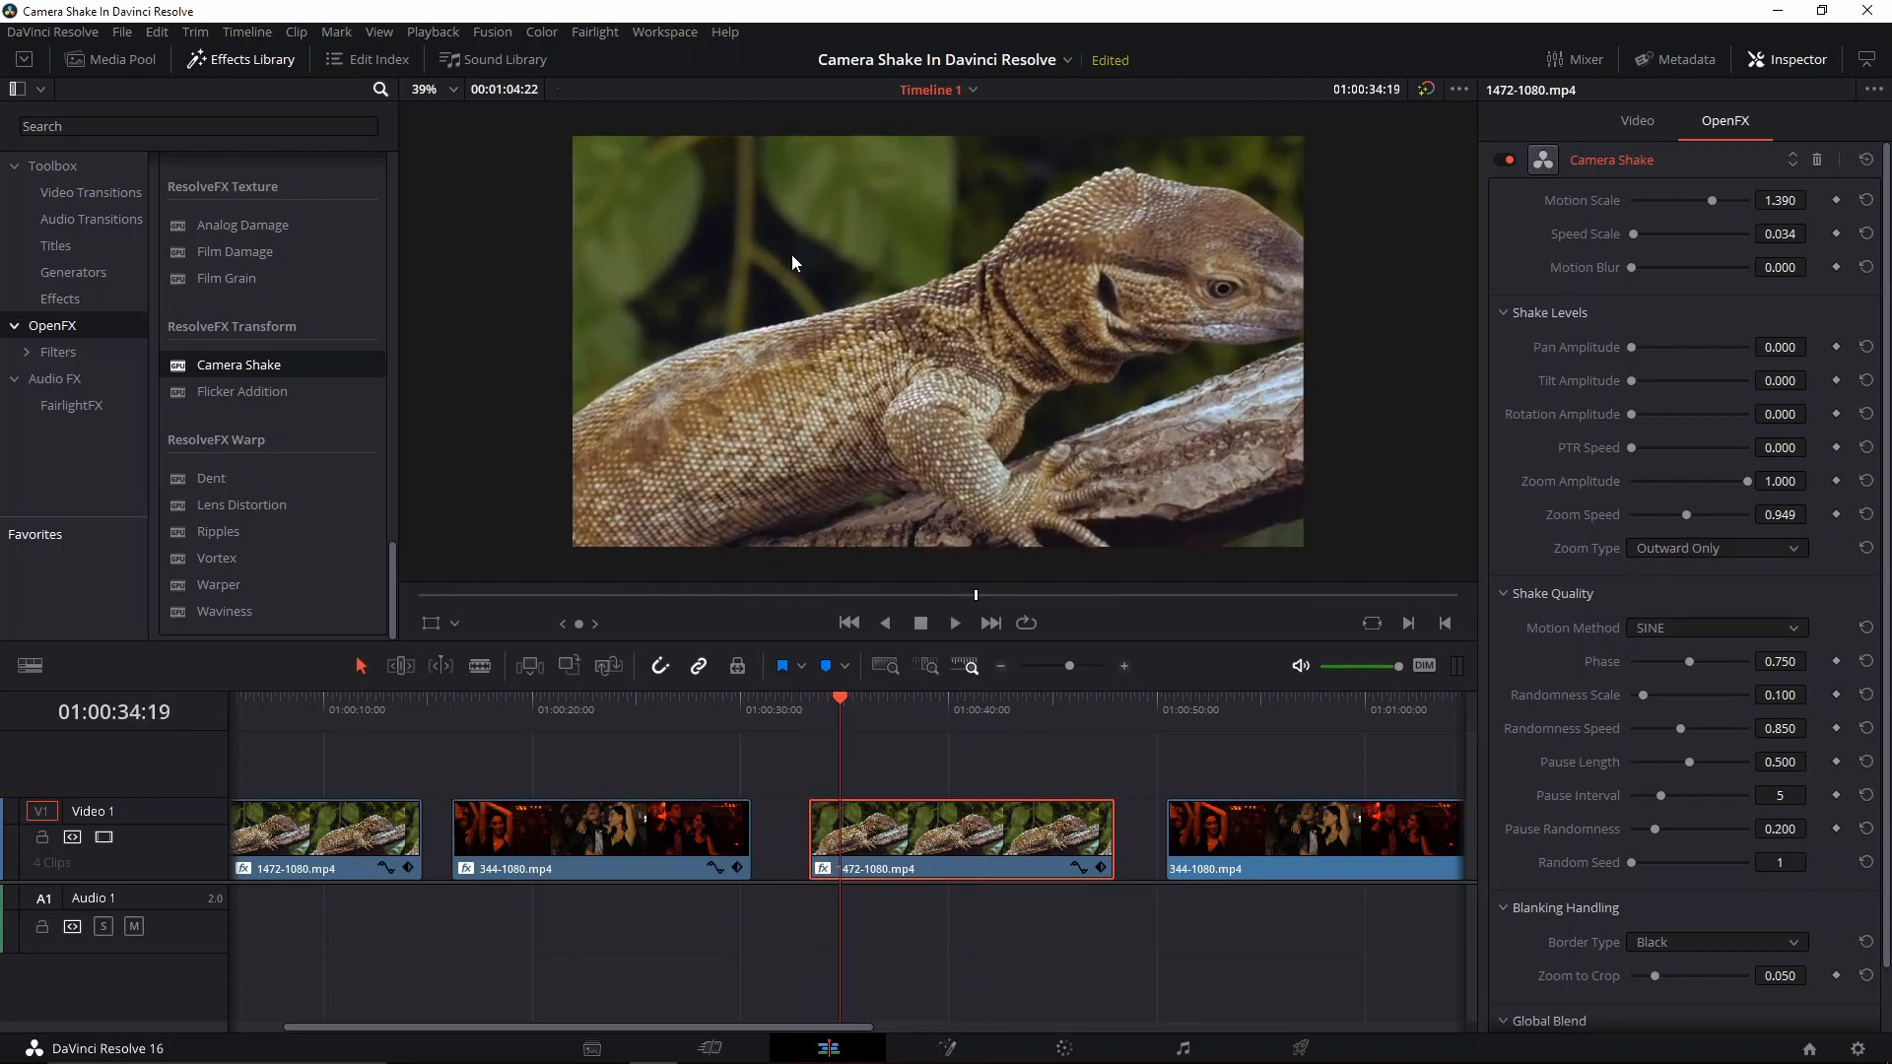
Replay the lizard clip from near its start to examine the outward-only zoom shake, and return the playhead to the clip's start
left_click(814, 712)
key("space")
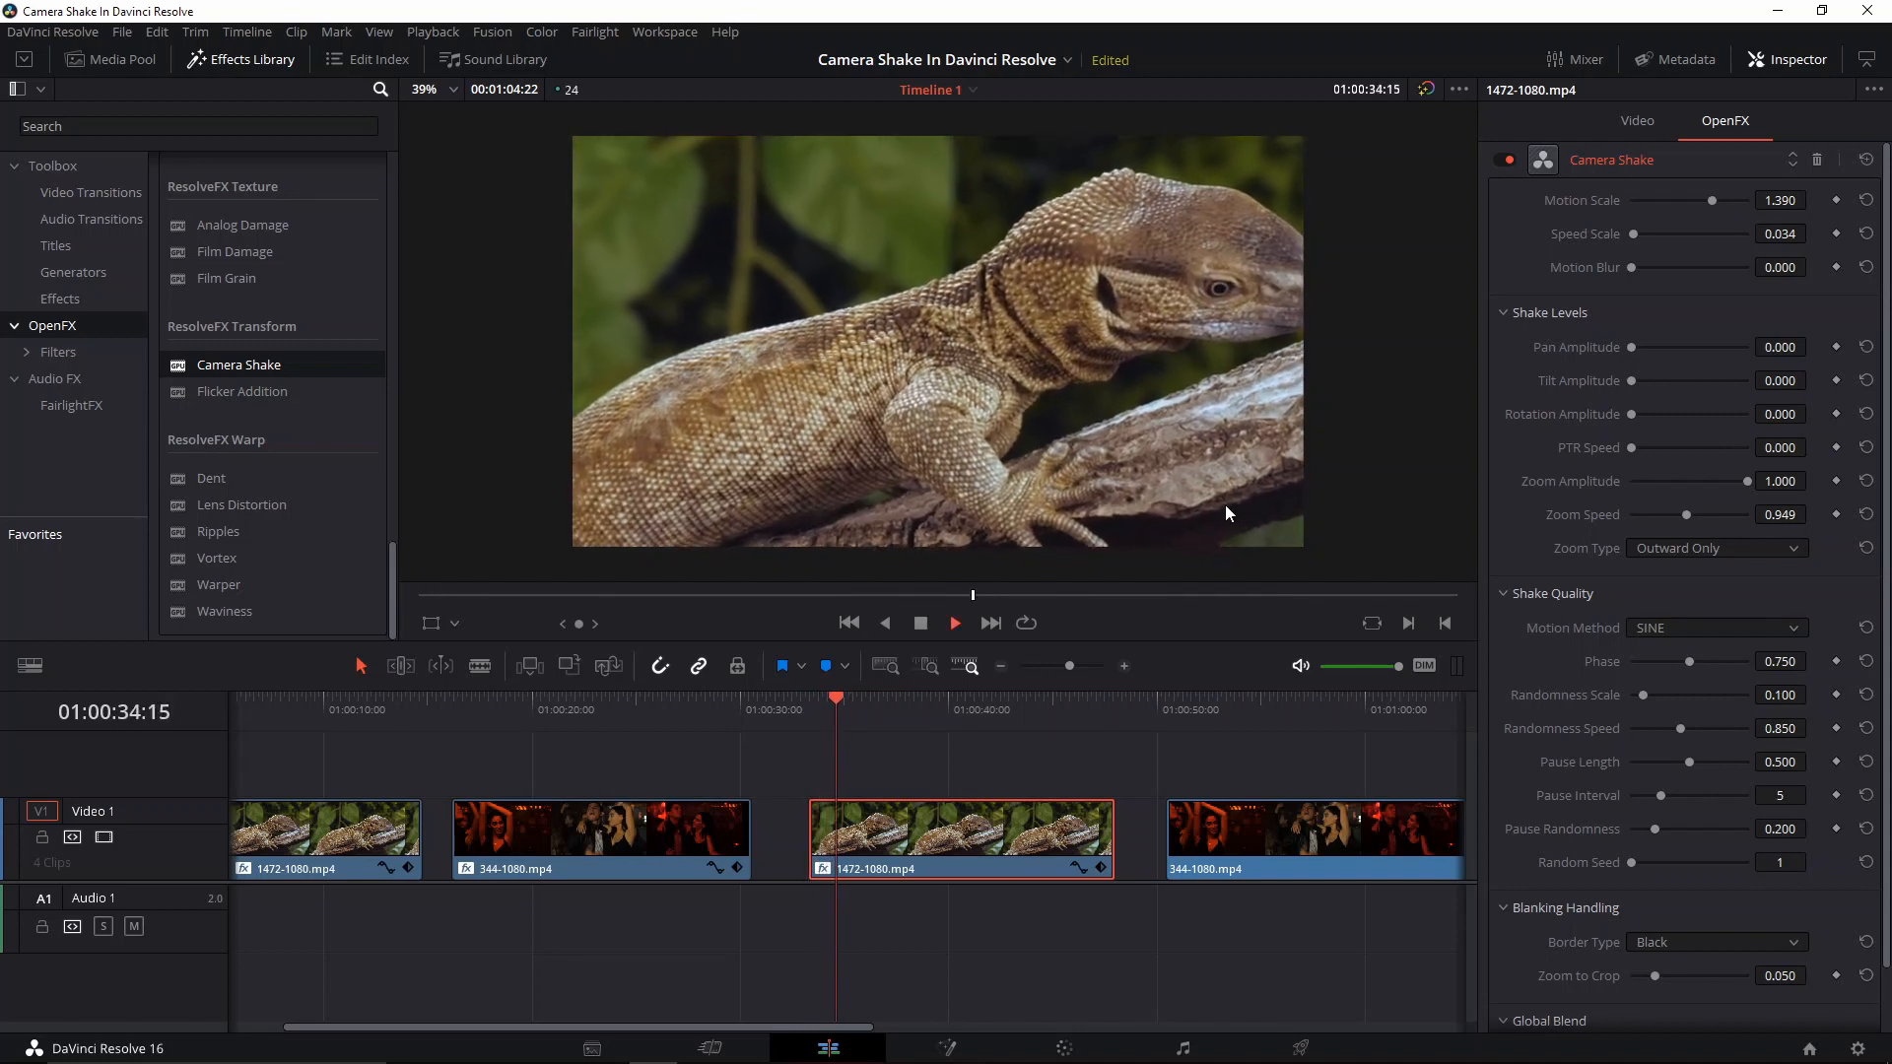
key("space")
key("space")
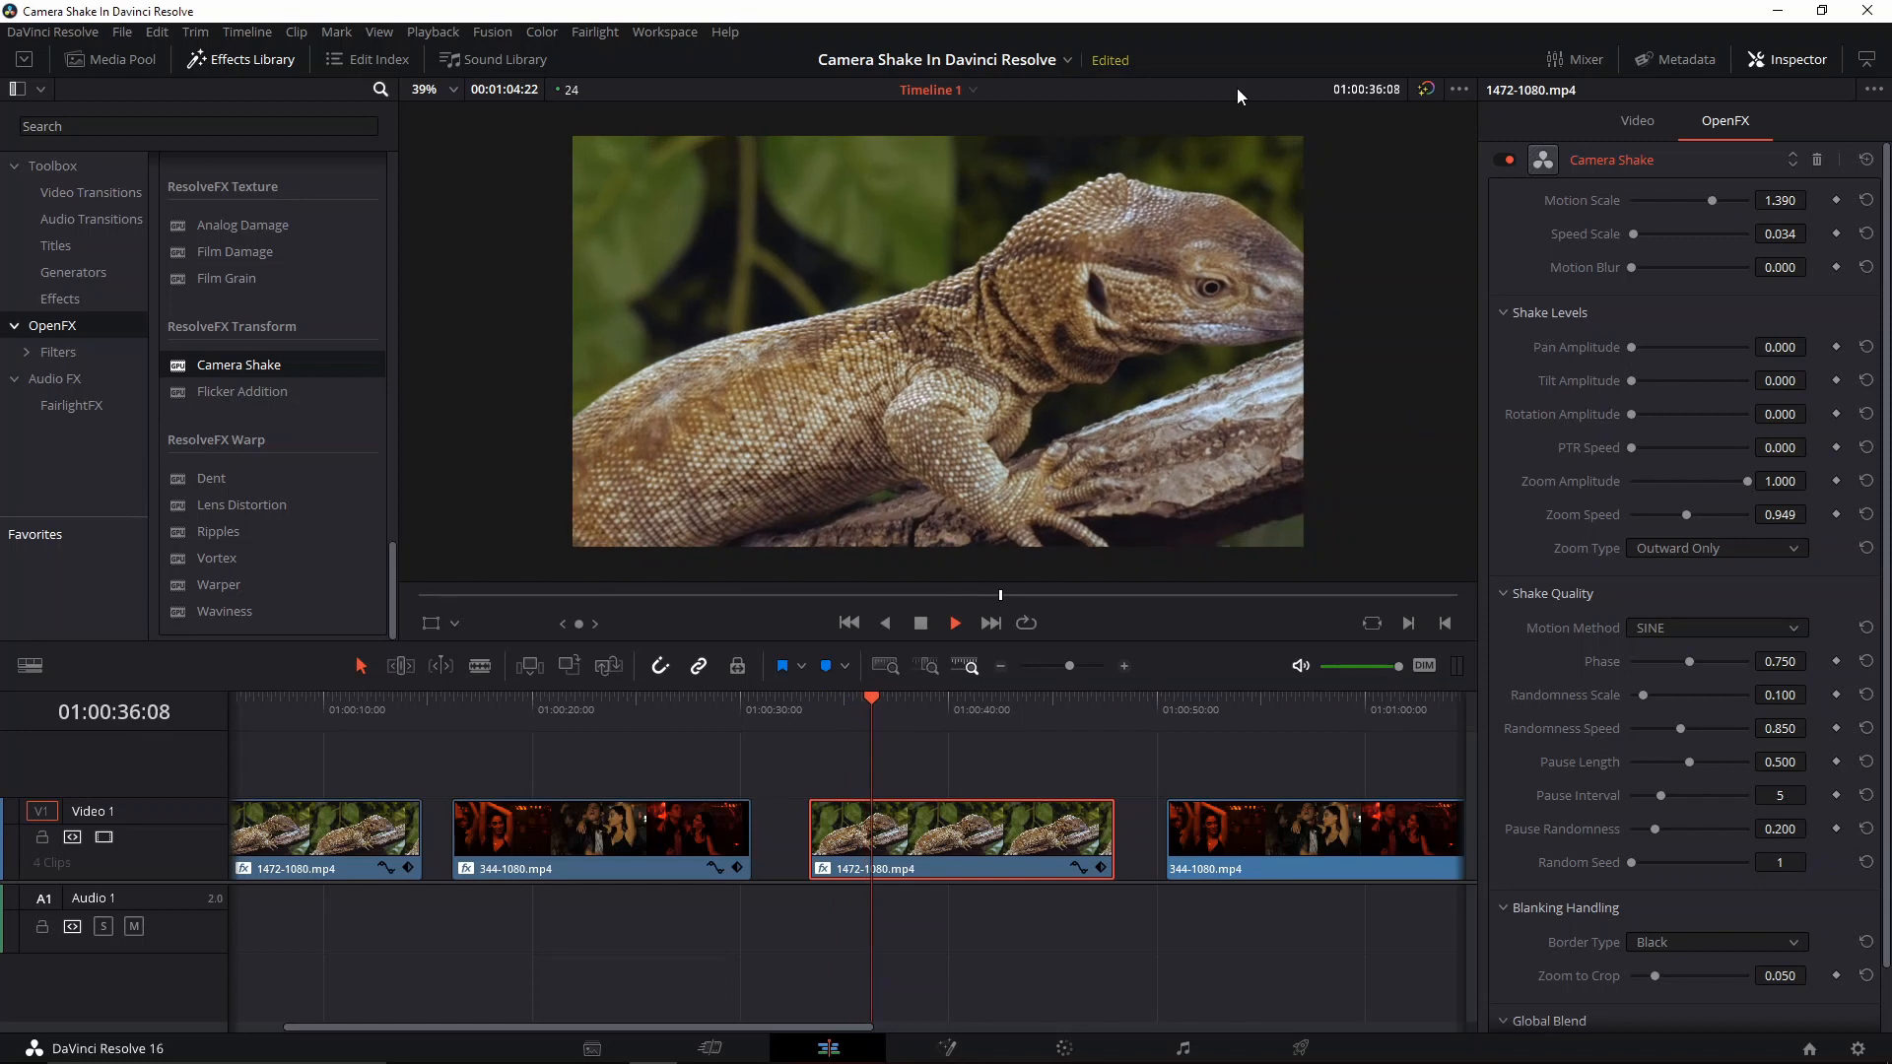
left_click(815, 728)
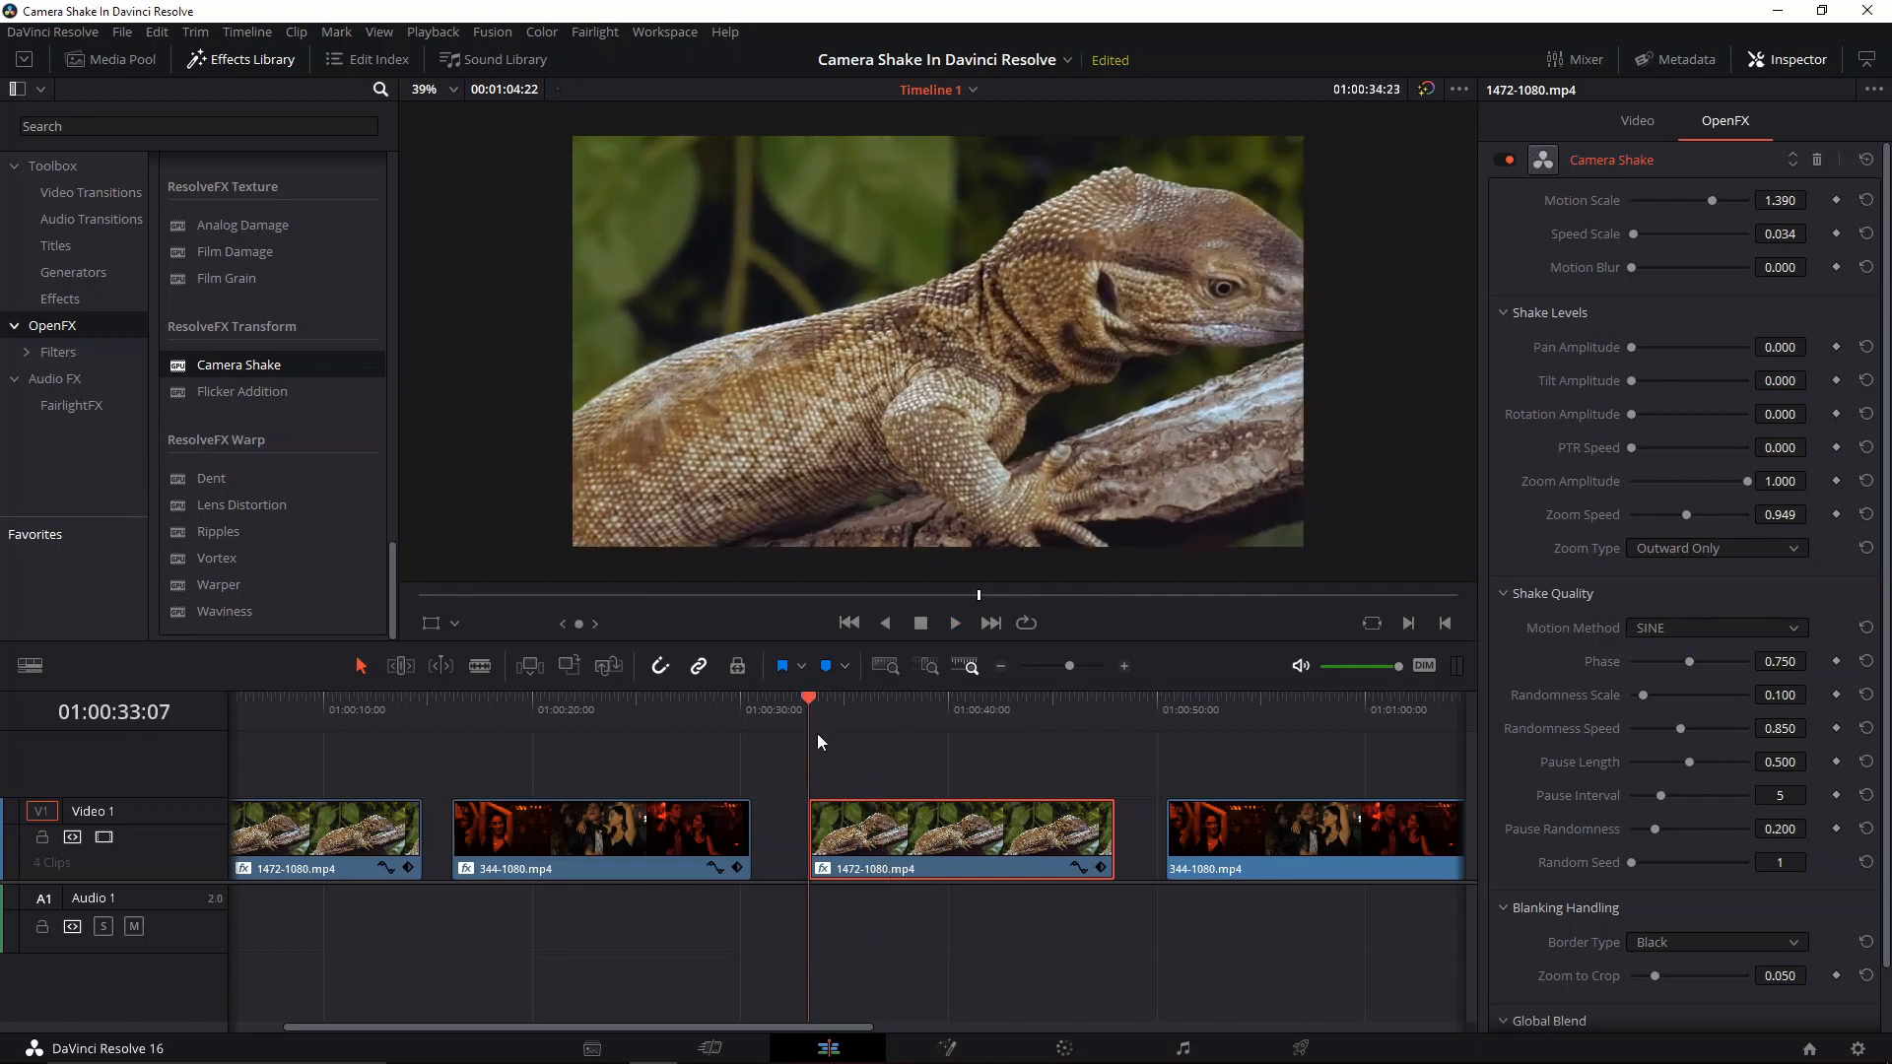
Try the Square Wave Motion Method under Shake Quality and play the lizard clip
left_click(1664, 629)
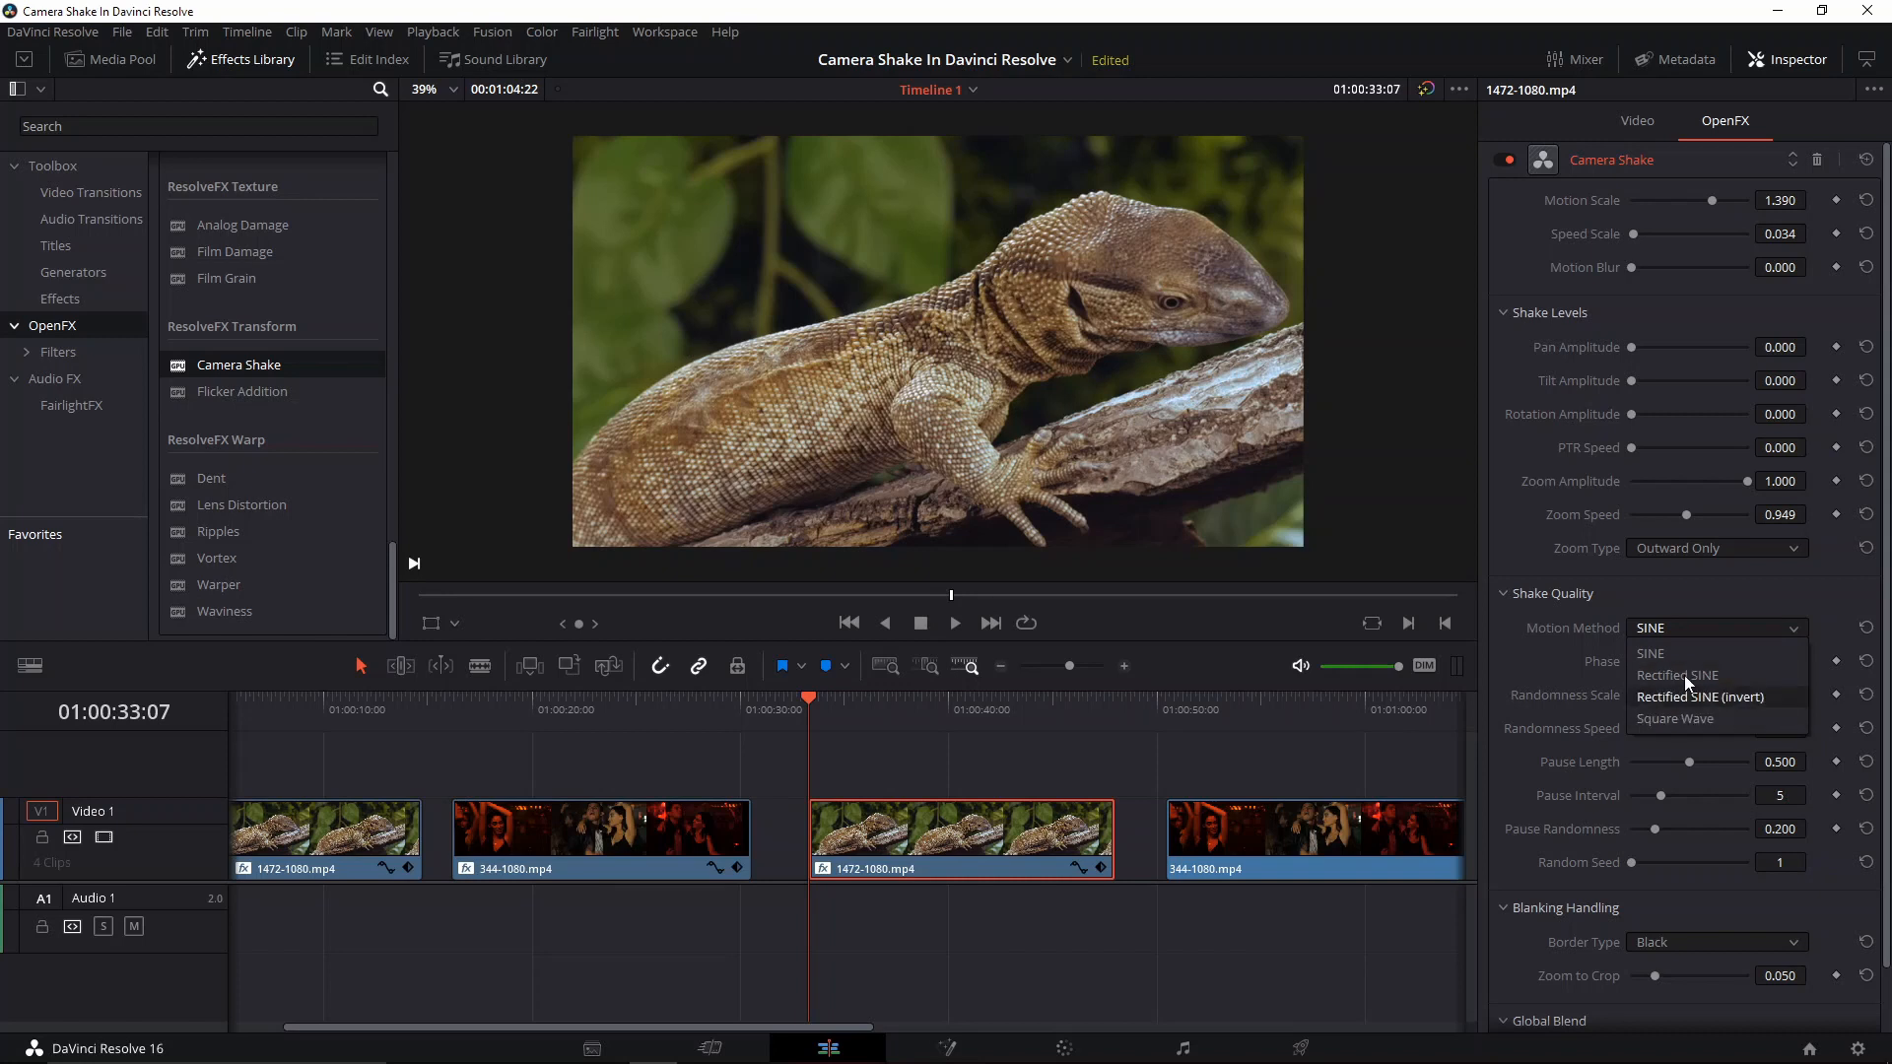
left_click(1676, 718)
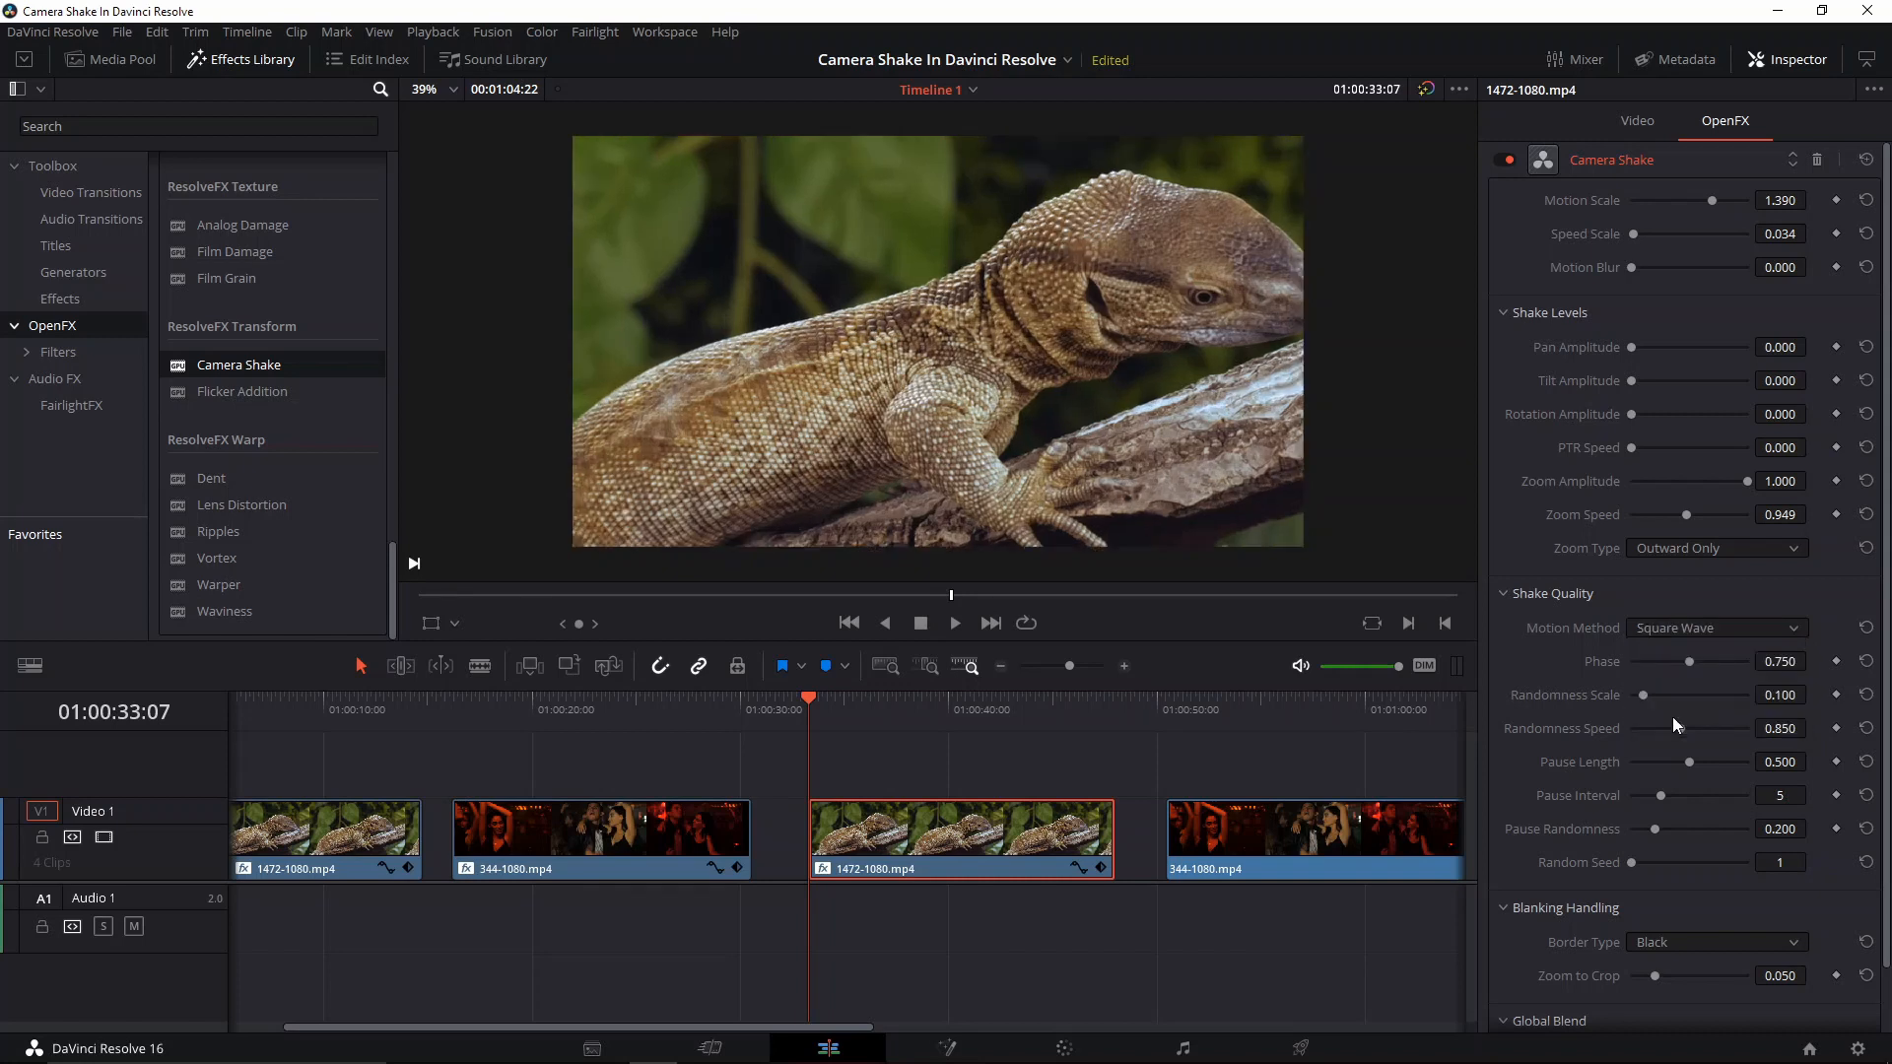
key("space")
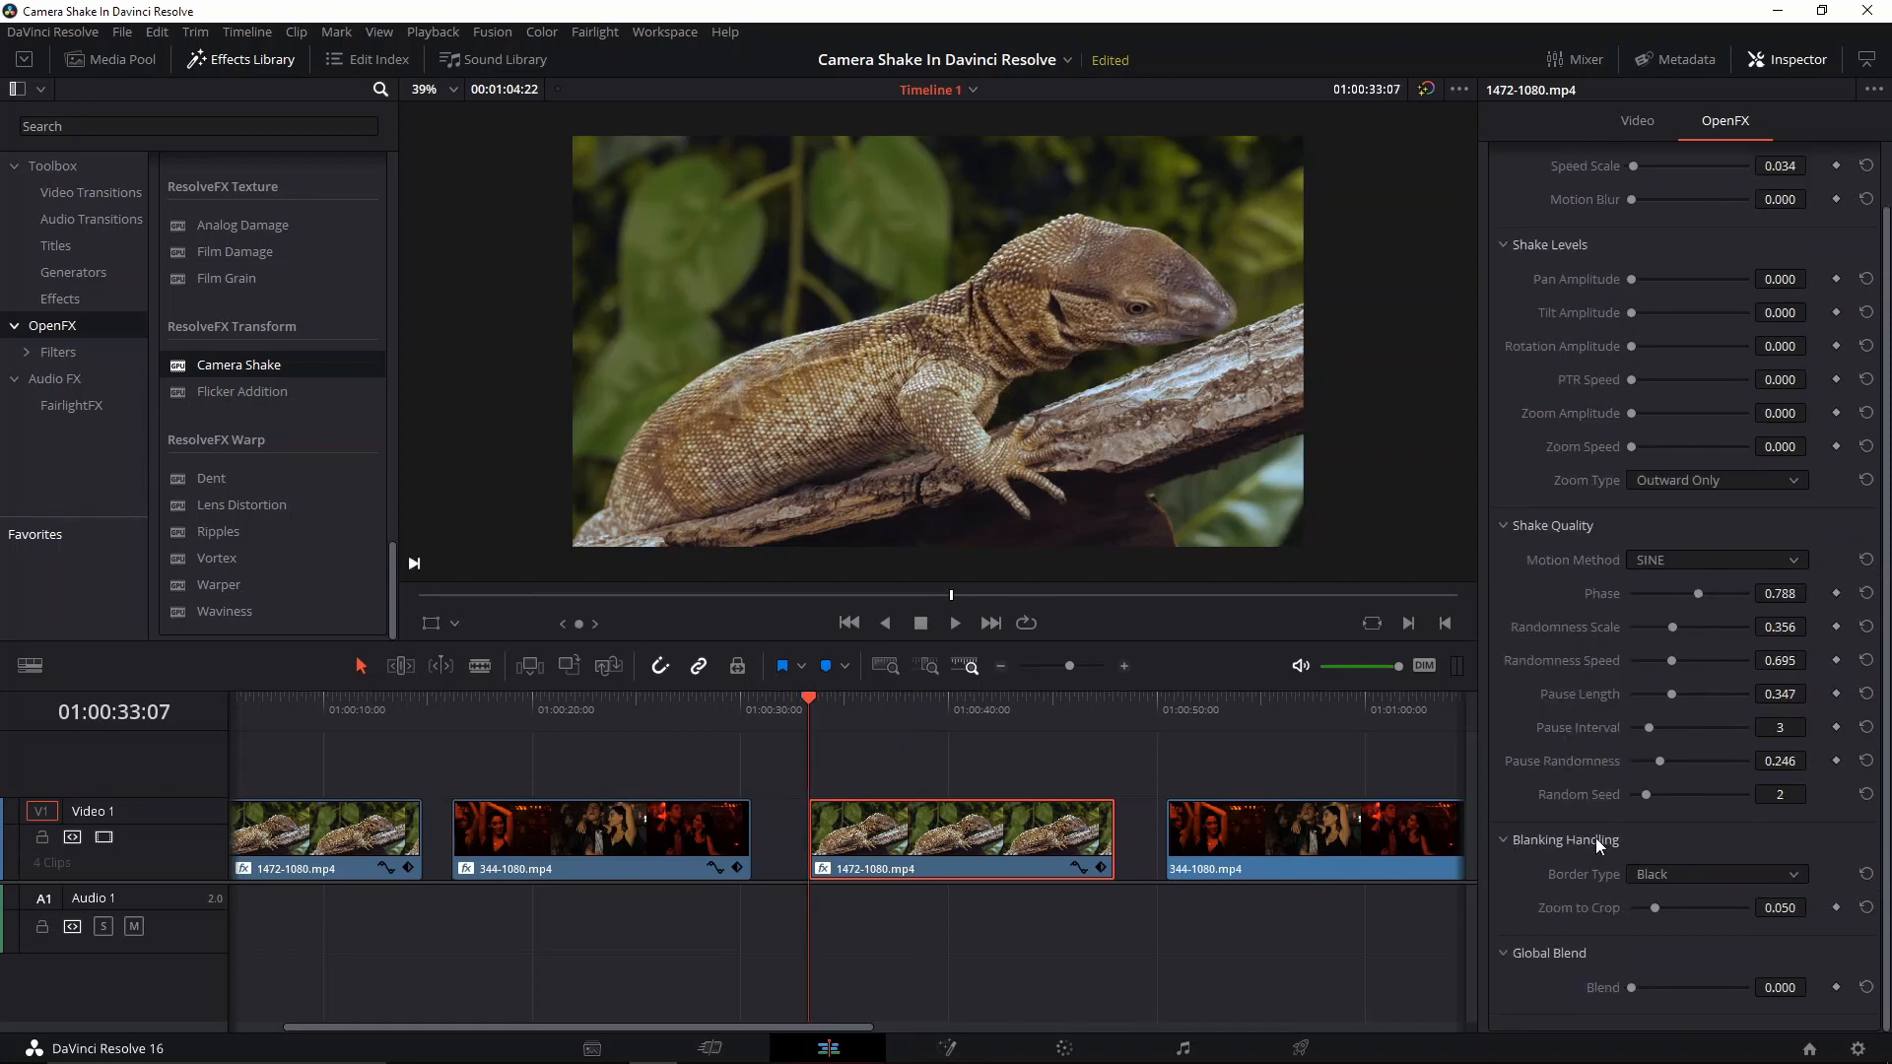
Place the playhead partway through the lizard clip and set Zoom Amplitude to 1.000 and Zoom Speed to 0.288
left_click(895, 716)
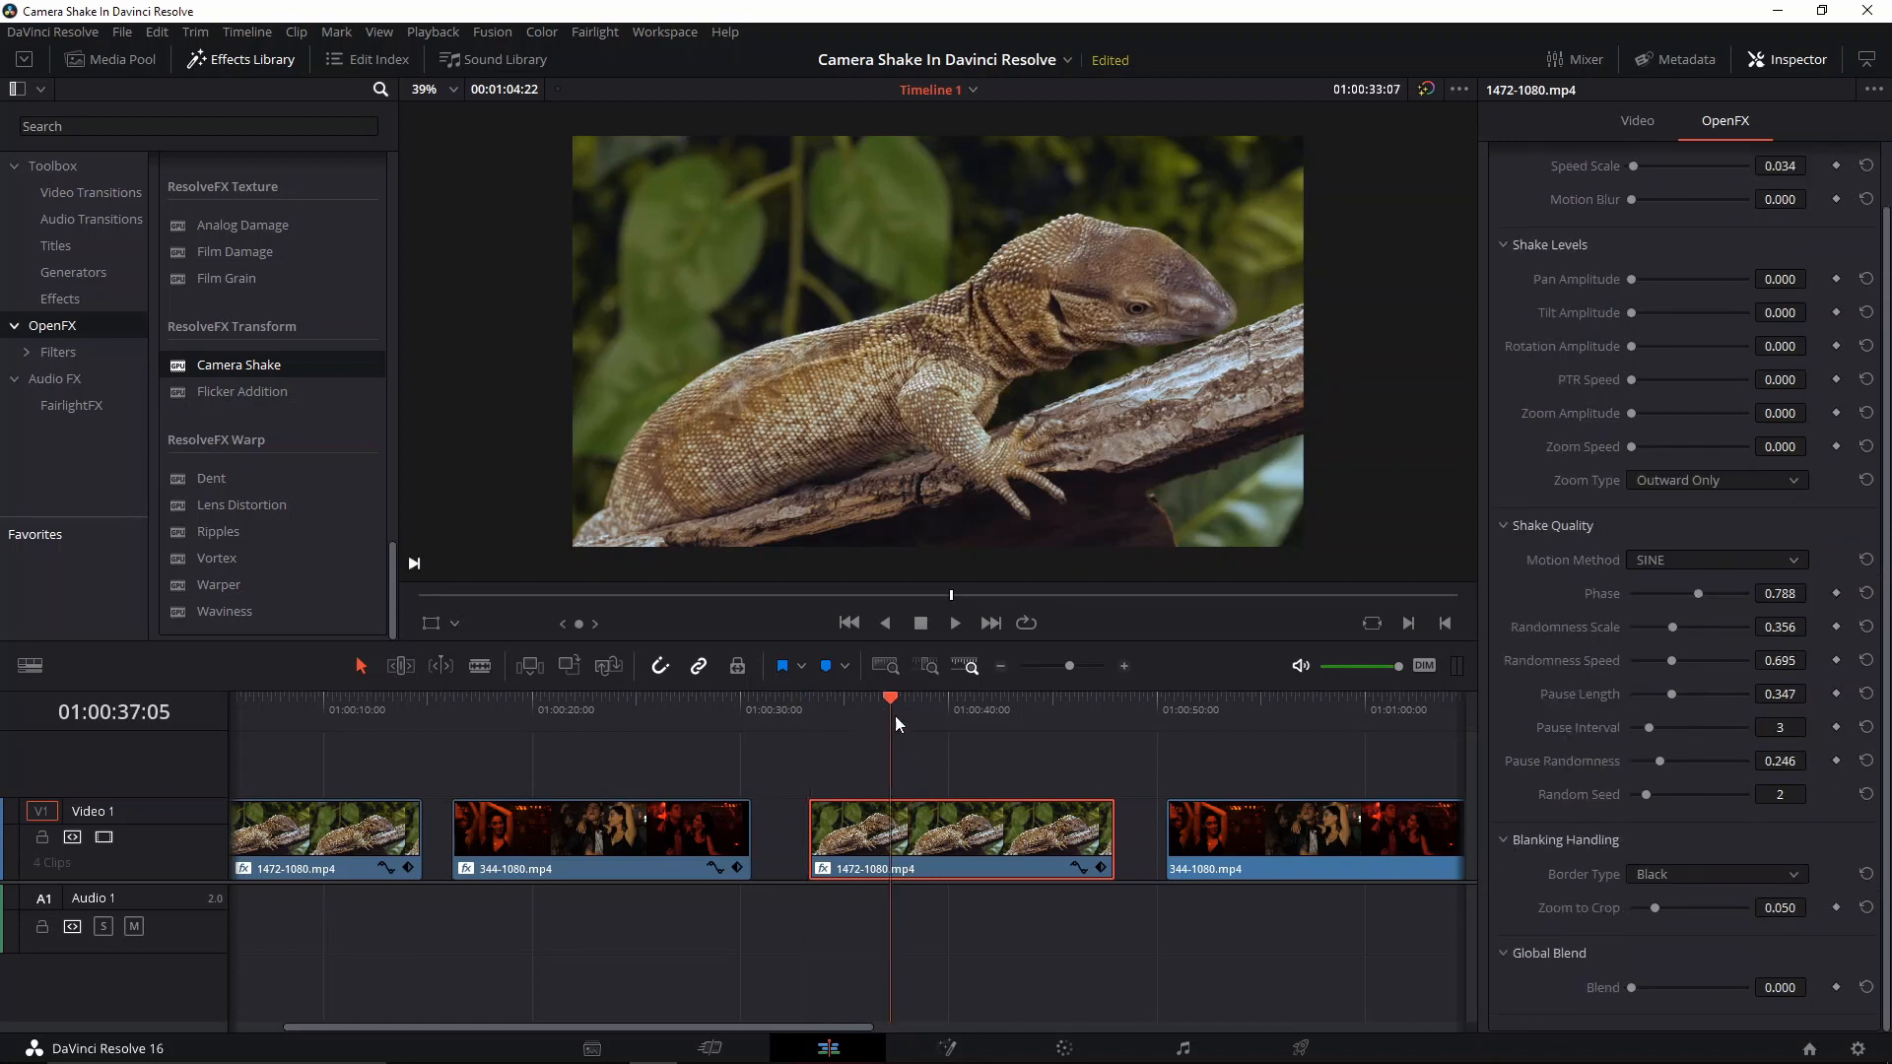
left_click(1697, 414)
left_click_drag(1699, 414, 1717, 414)
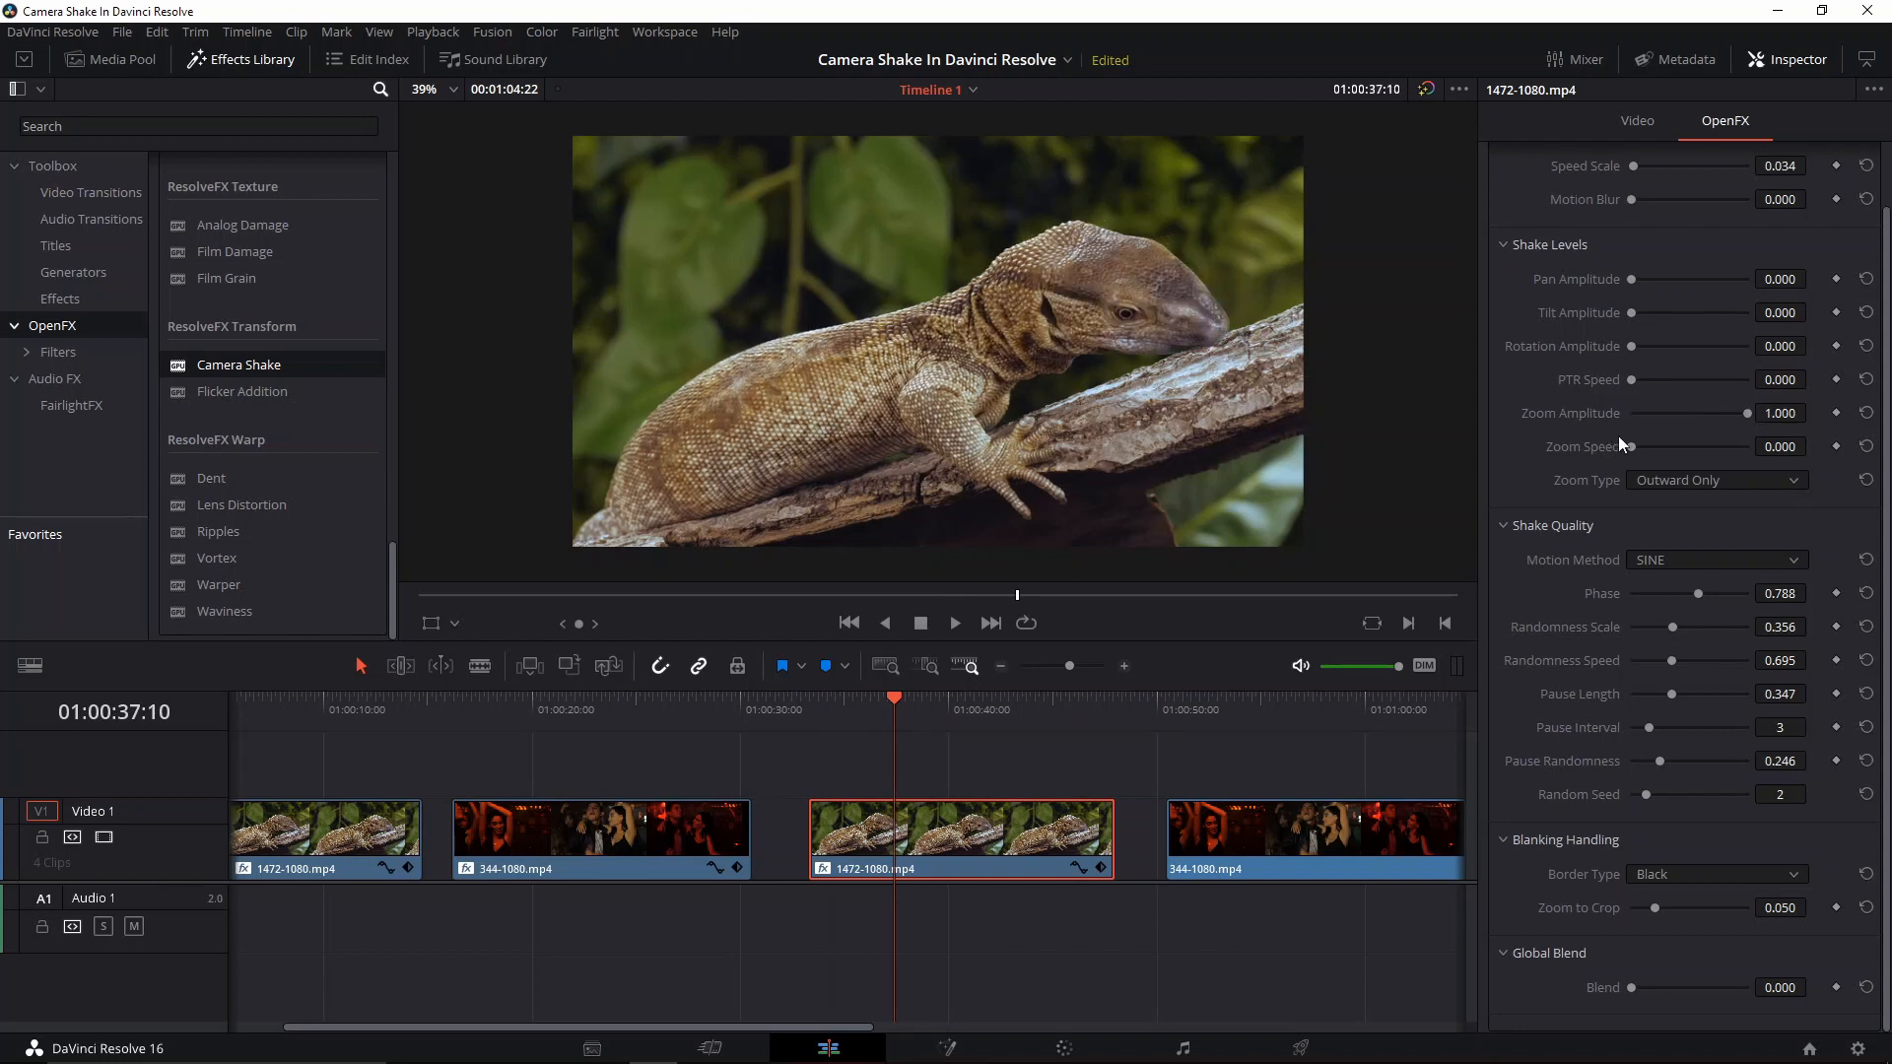
left_click(1649, 447)
Set Zoom Type to Inward Only, Zoom Speed to 0.169 and Zoom Amplitude to 0.924
left_click(1691, 480)
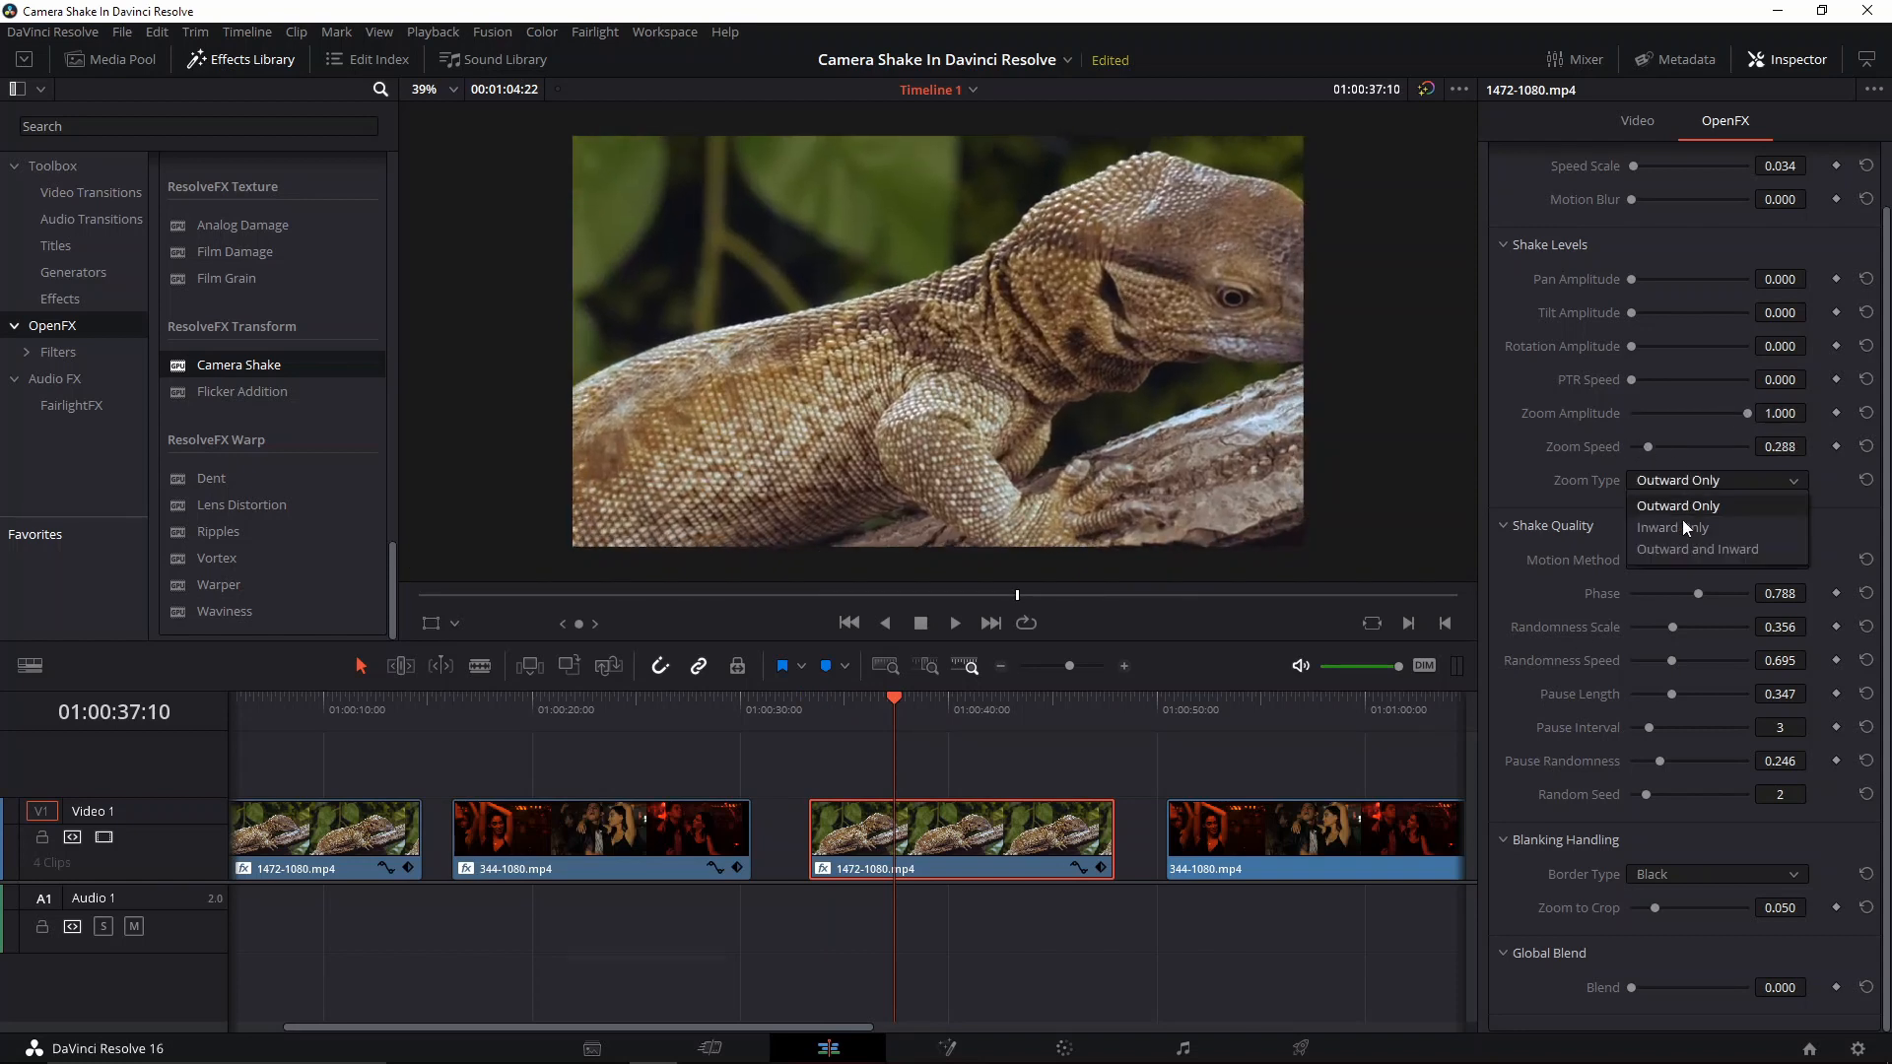
left_click(1683, 527)
left_click_drag(1650, 444, 1641, 447)
left_click_drag(1746, 412, 1739, 413)
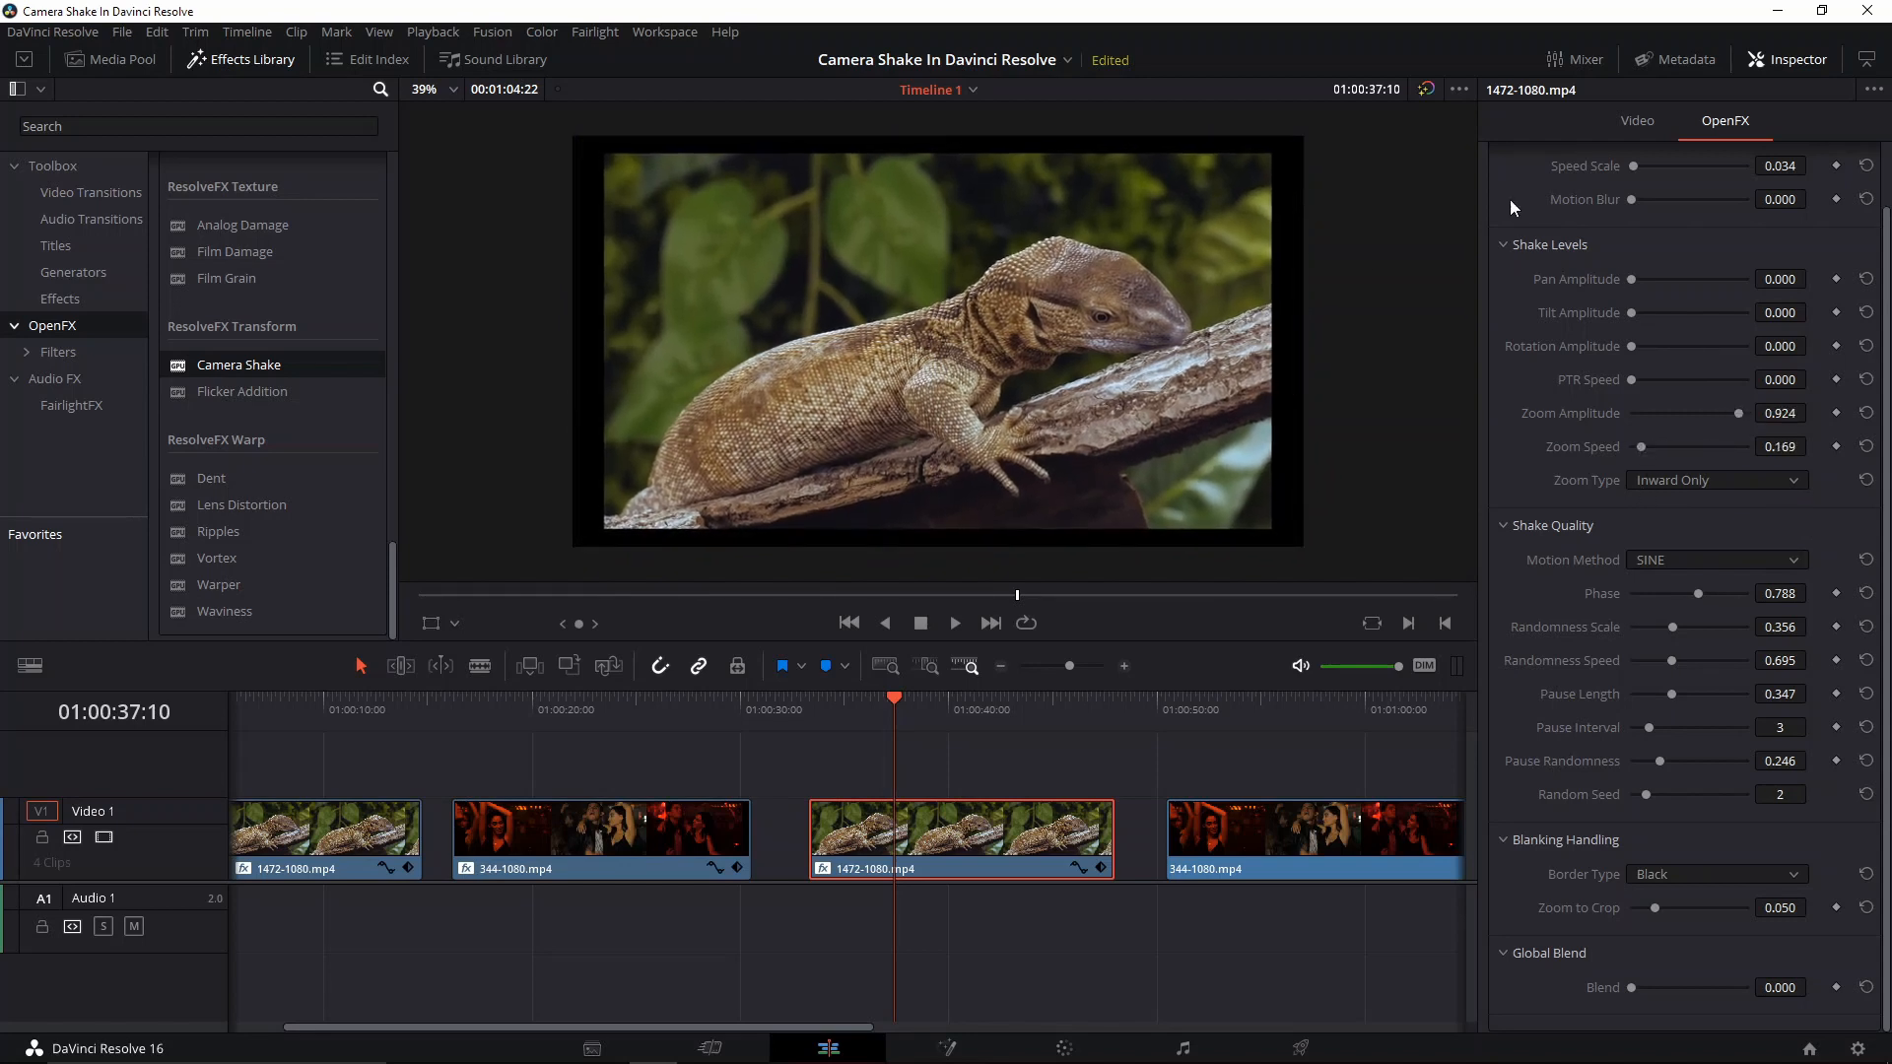
Review the Border Type options under Blanking Handling and set the border to Replicate
left_click(1669, 867)
left_click(1656, 878)
left_click(1653, 876)
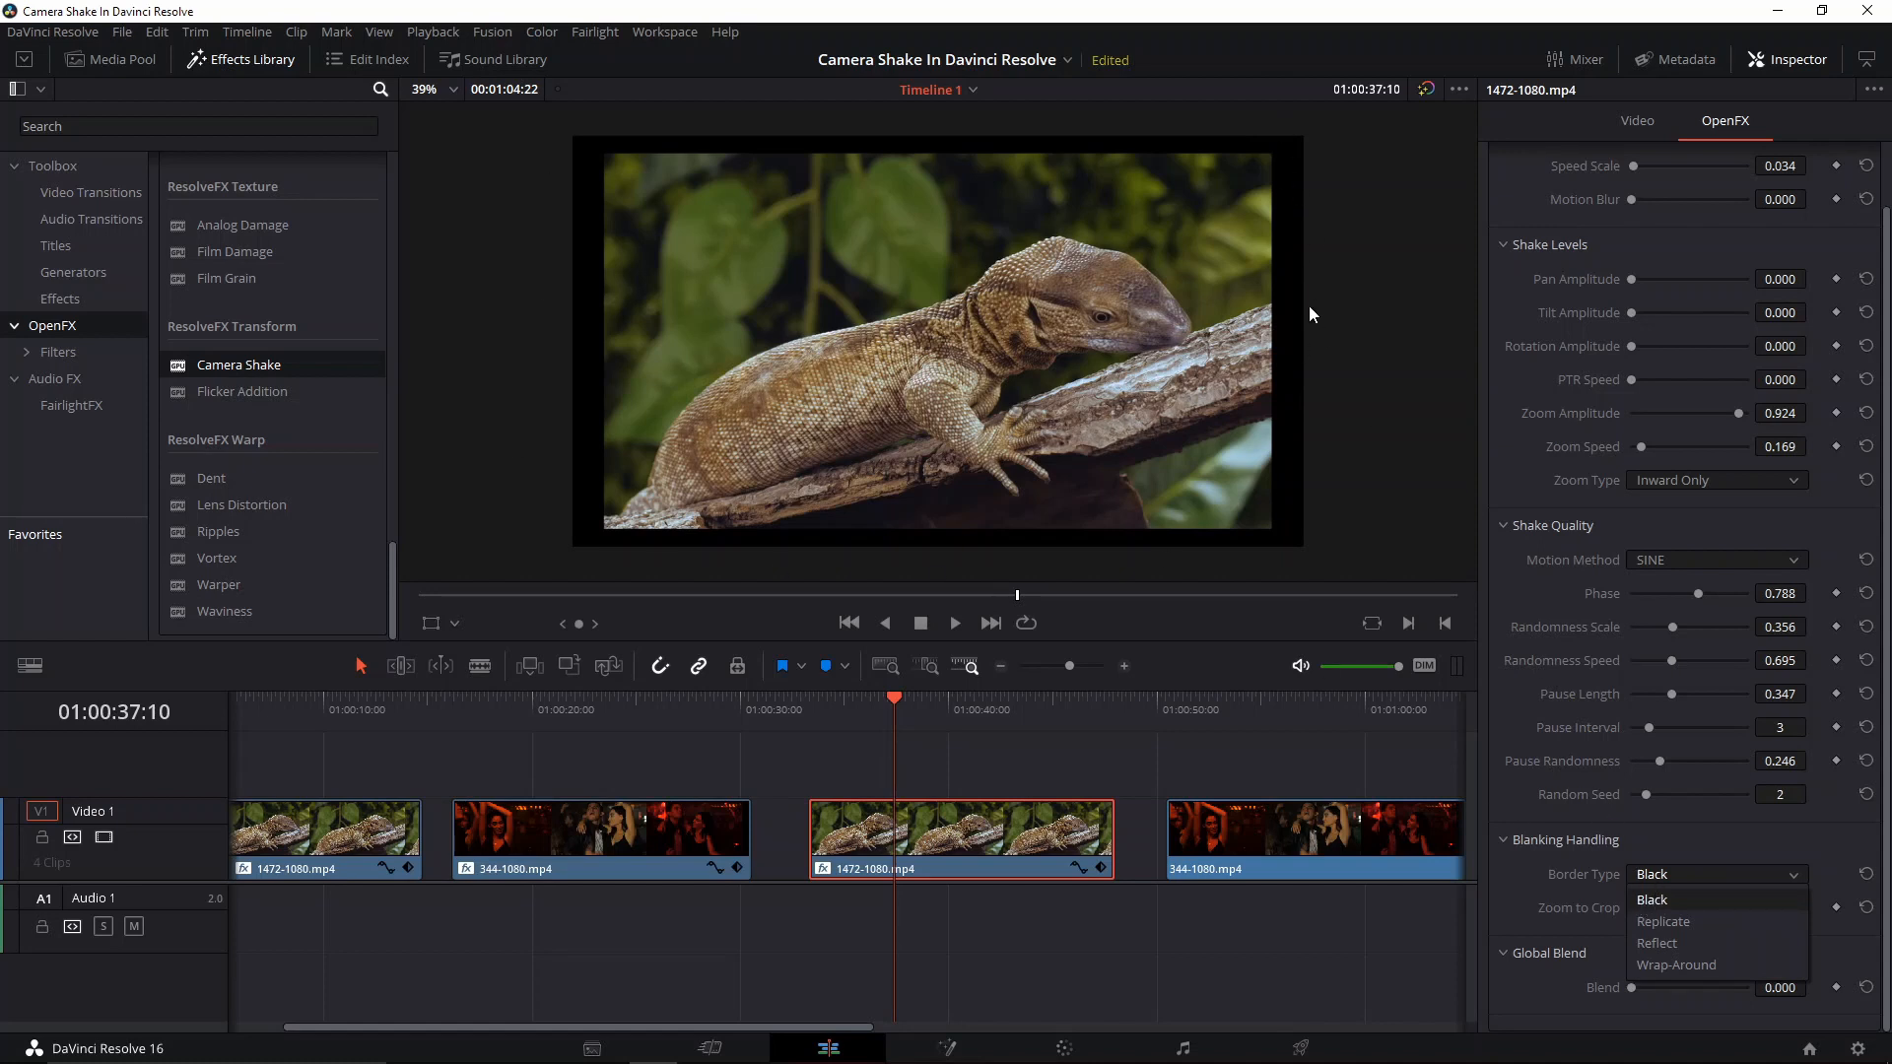
left_click(1692, 873)
left_click(1692, 874)
left_click(1691, 924)
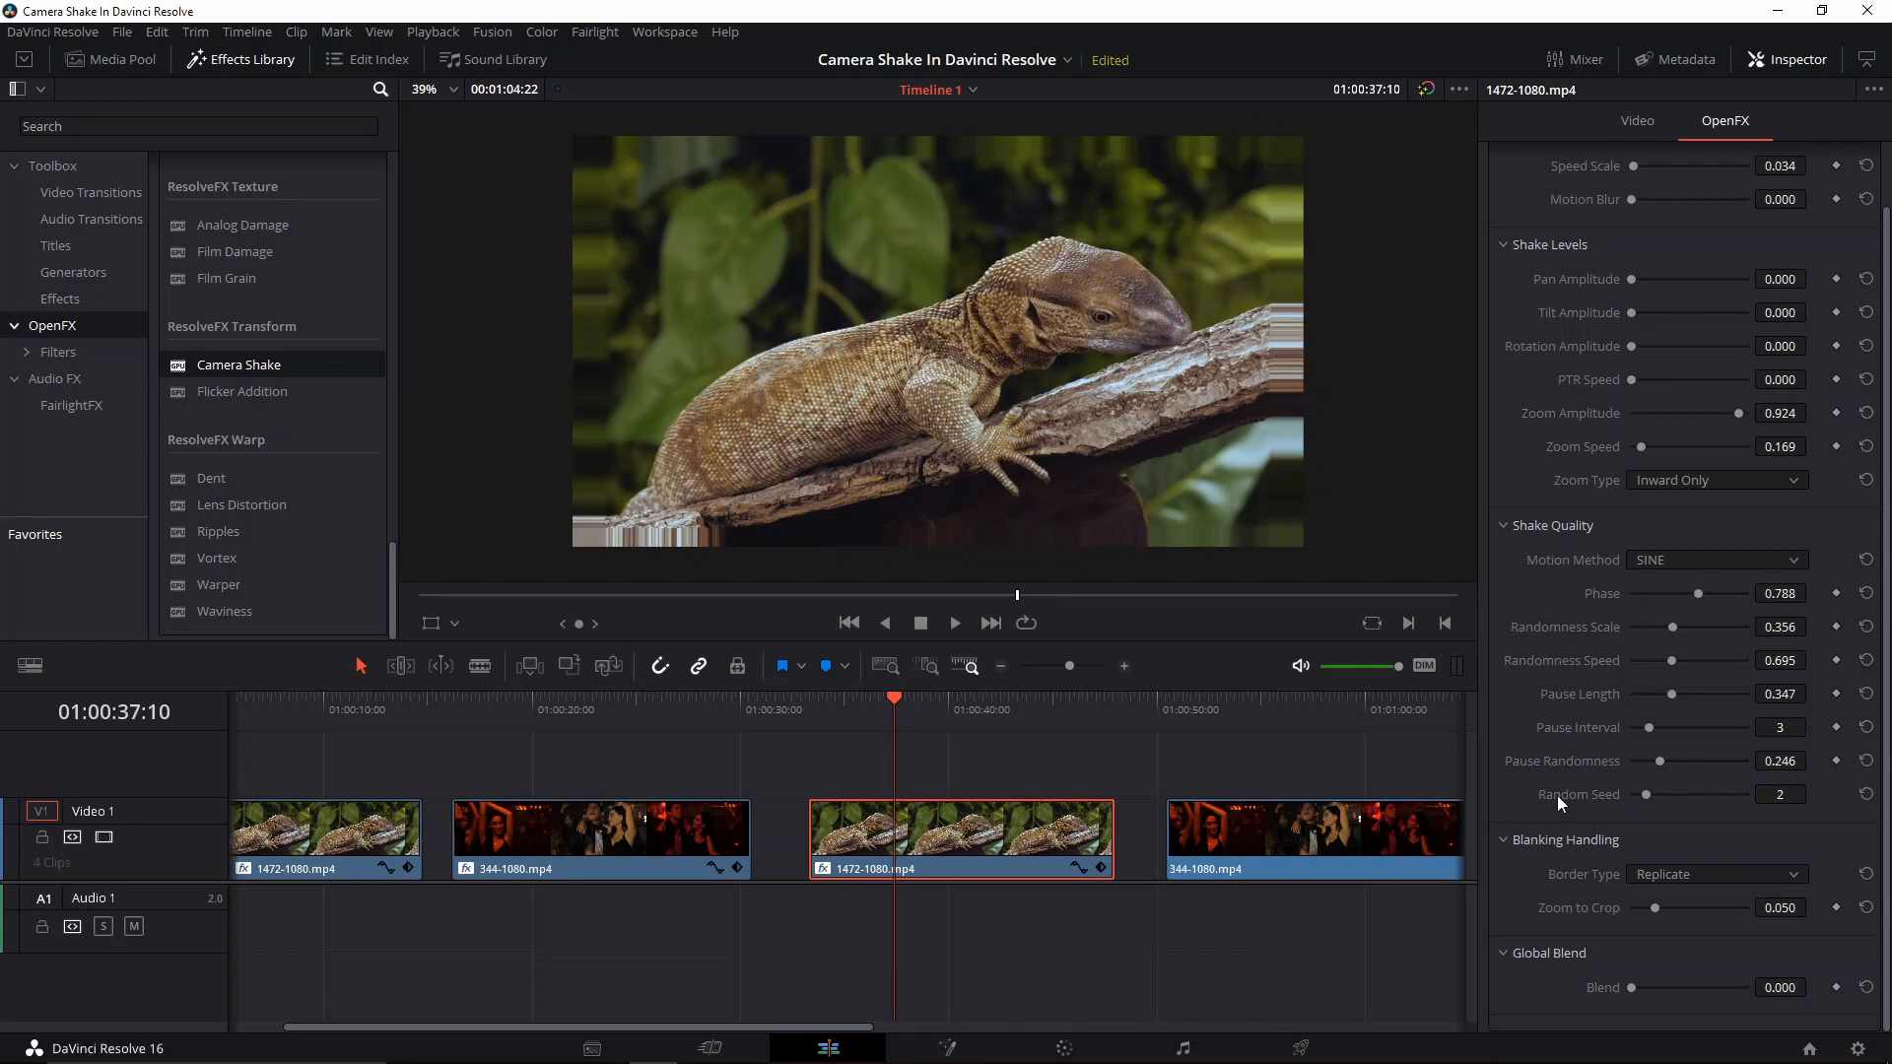
Try the Reflect and Wrap-Around border types on the second lizard clip
left_click(1697, 873)
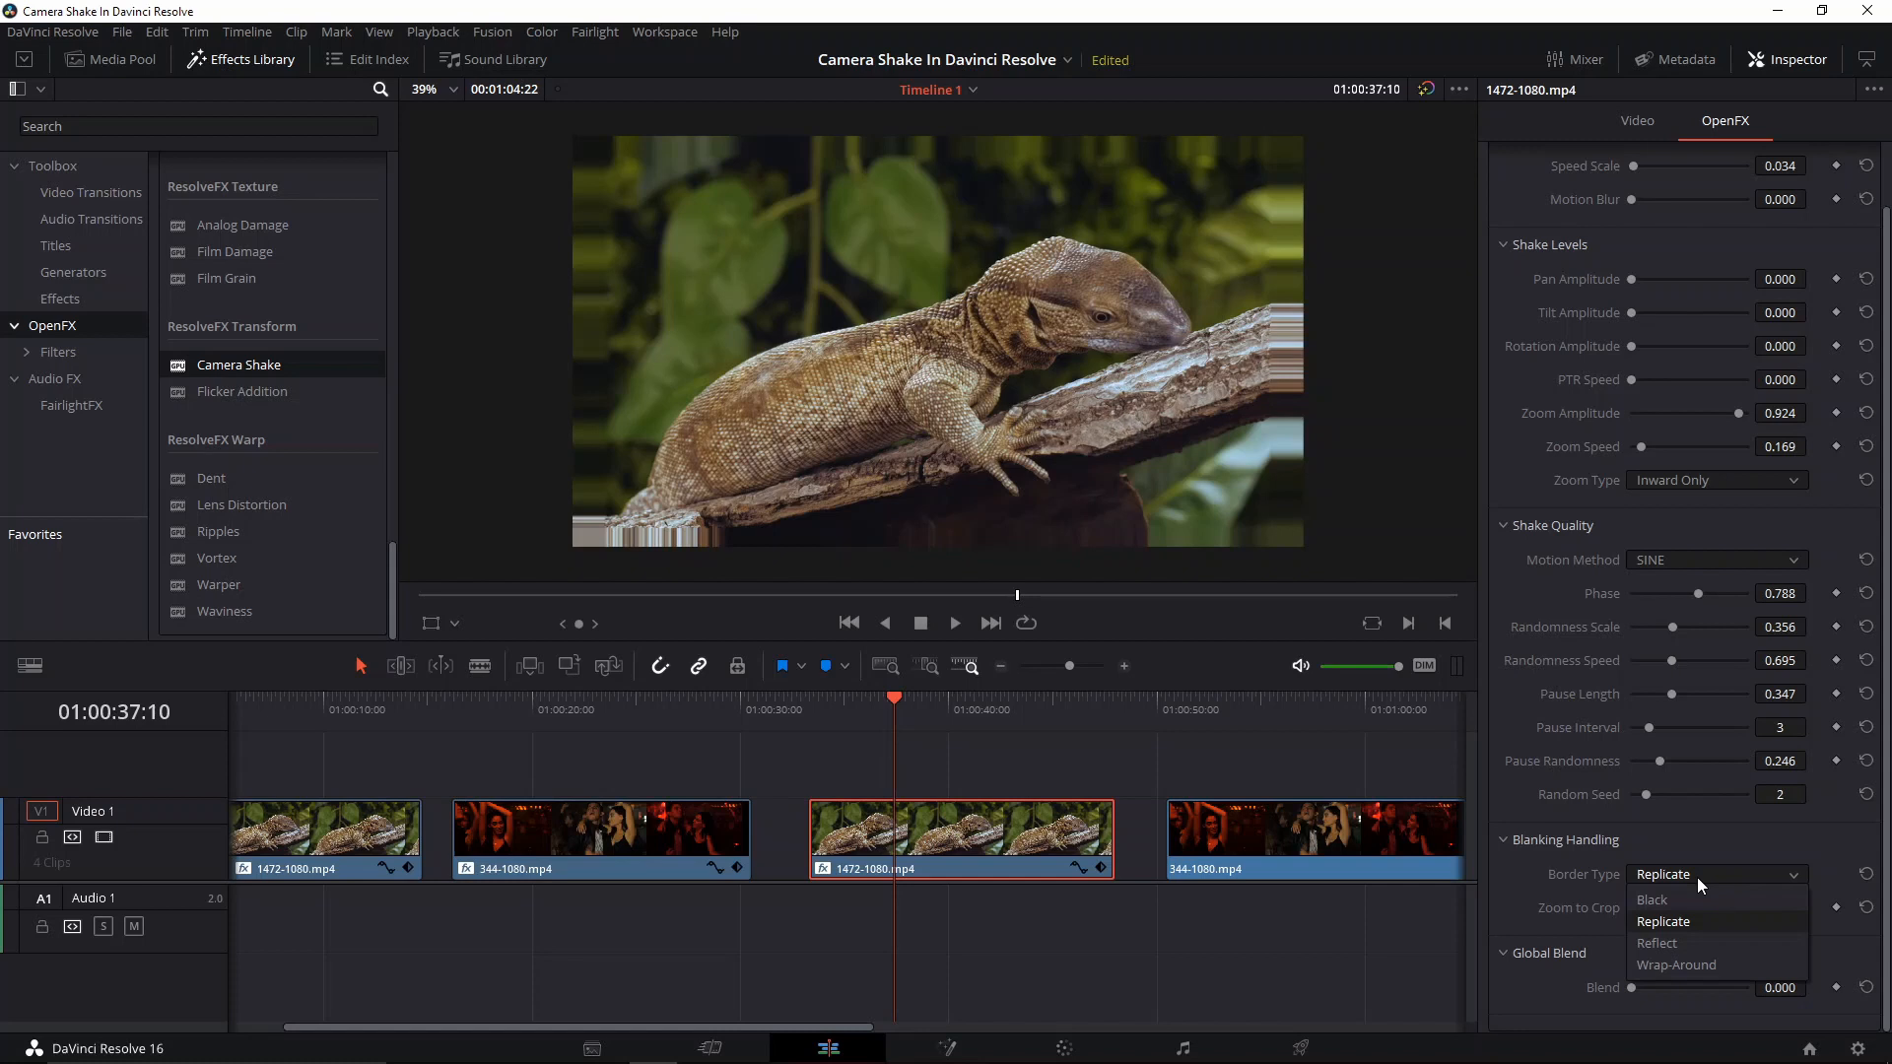
left_click(1674, 944)
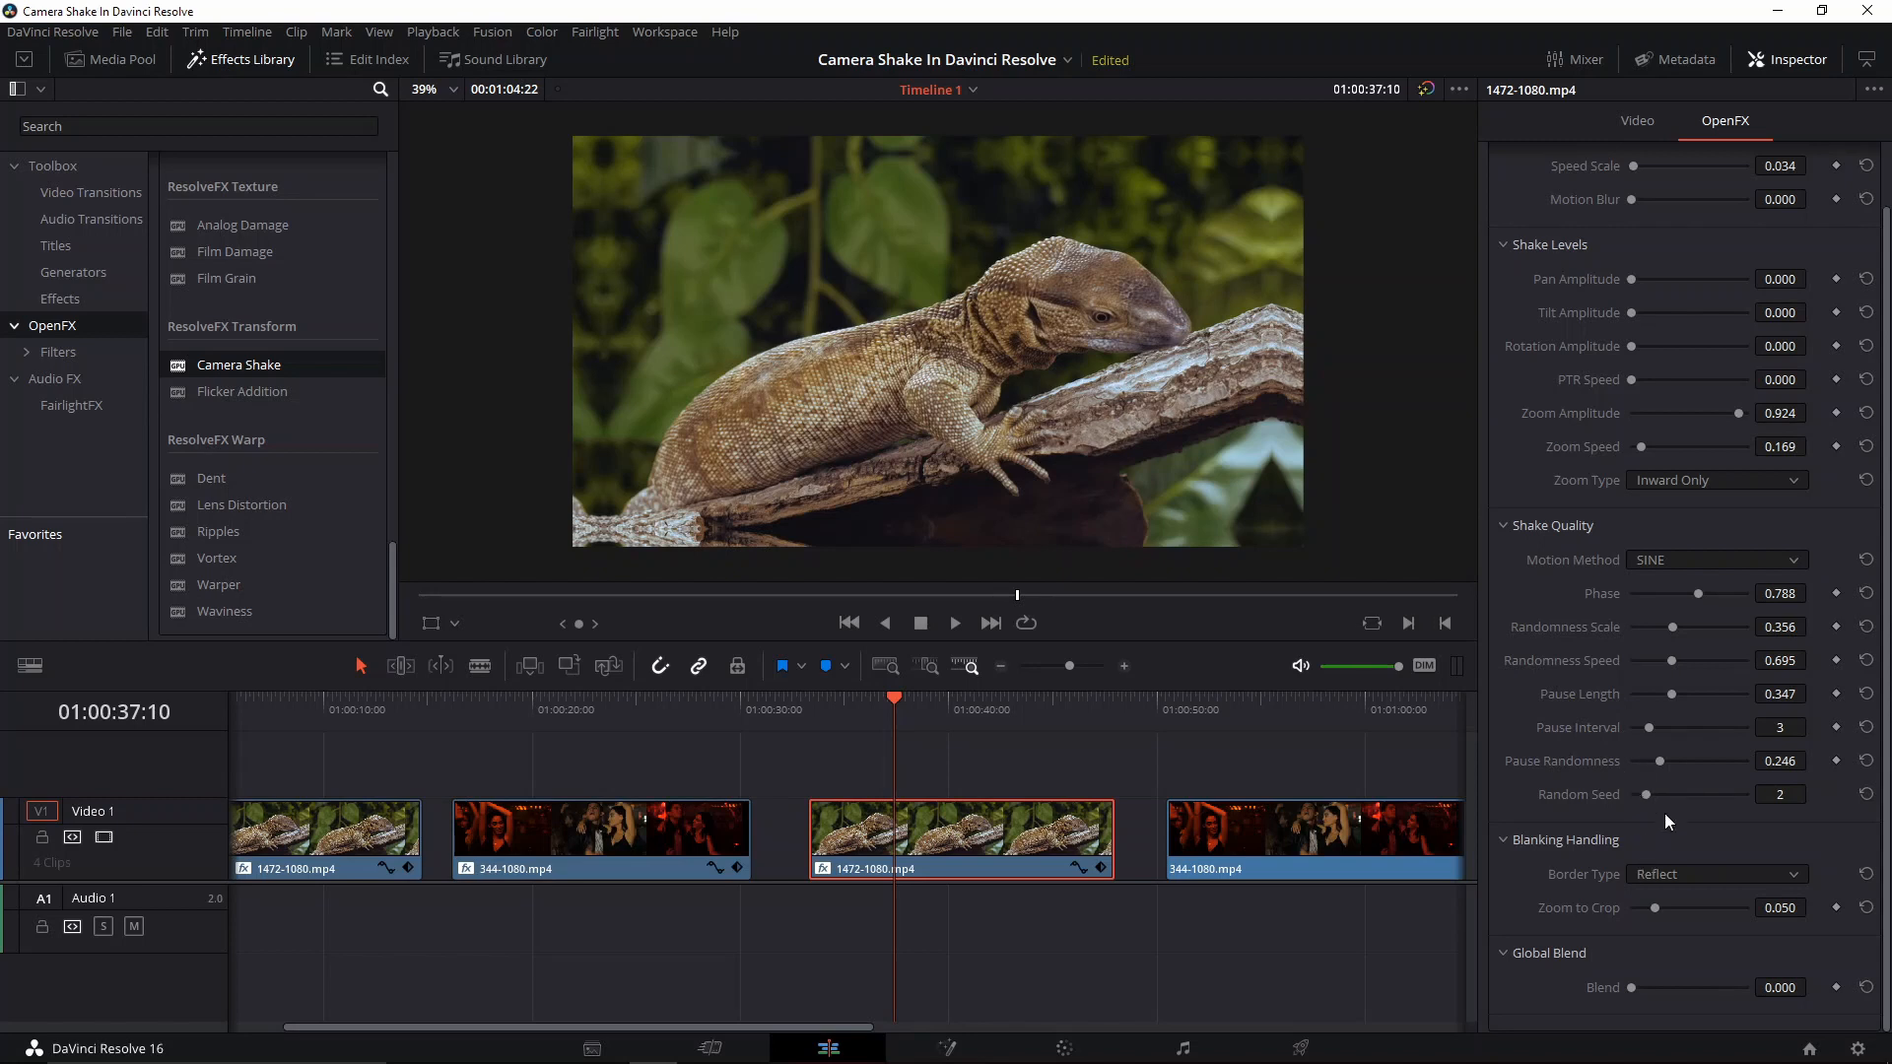
left_click(1704, 874)
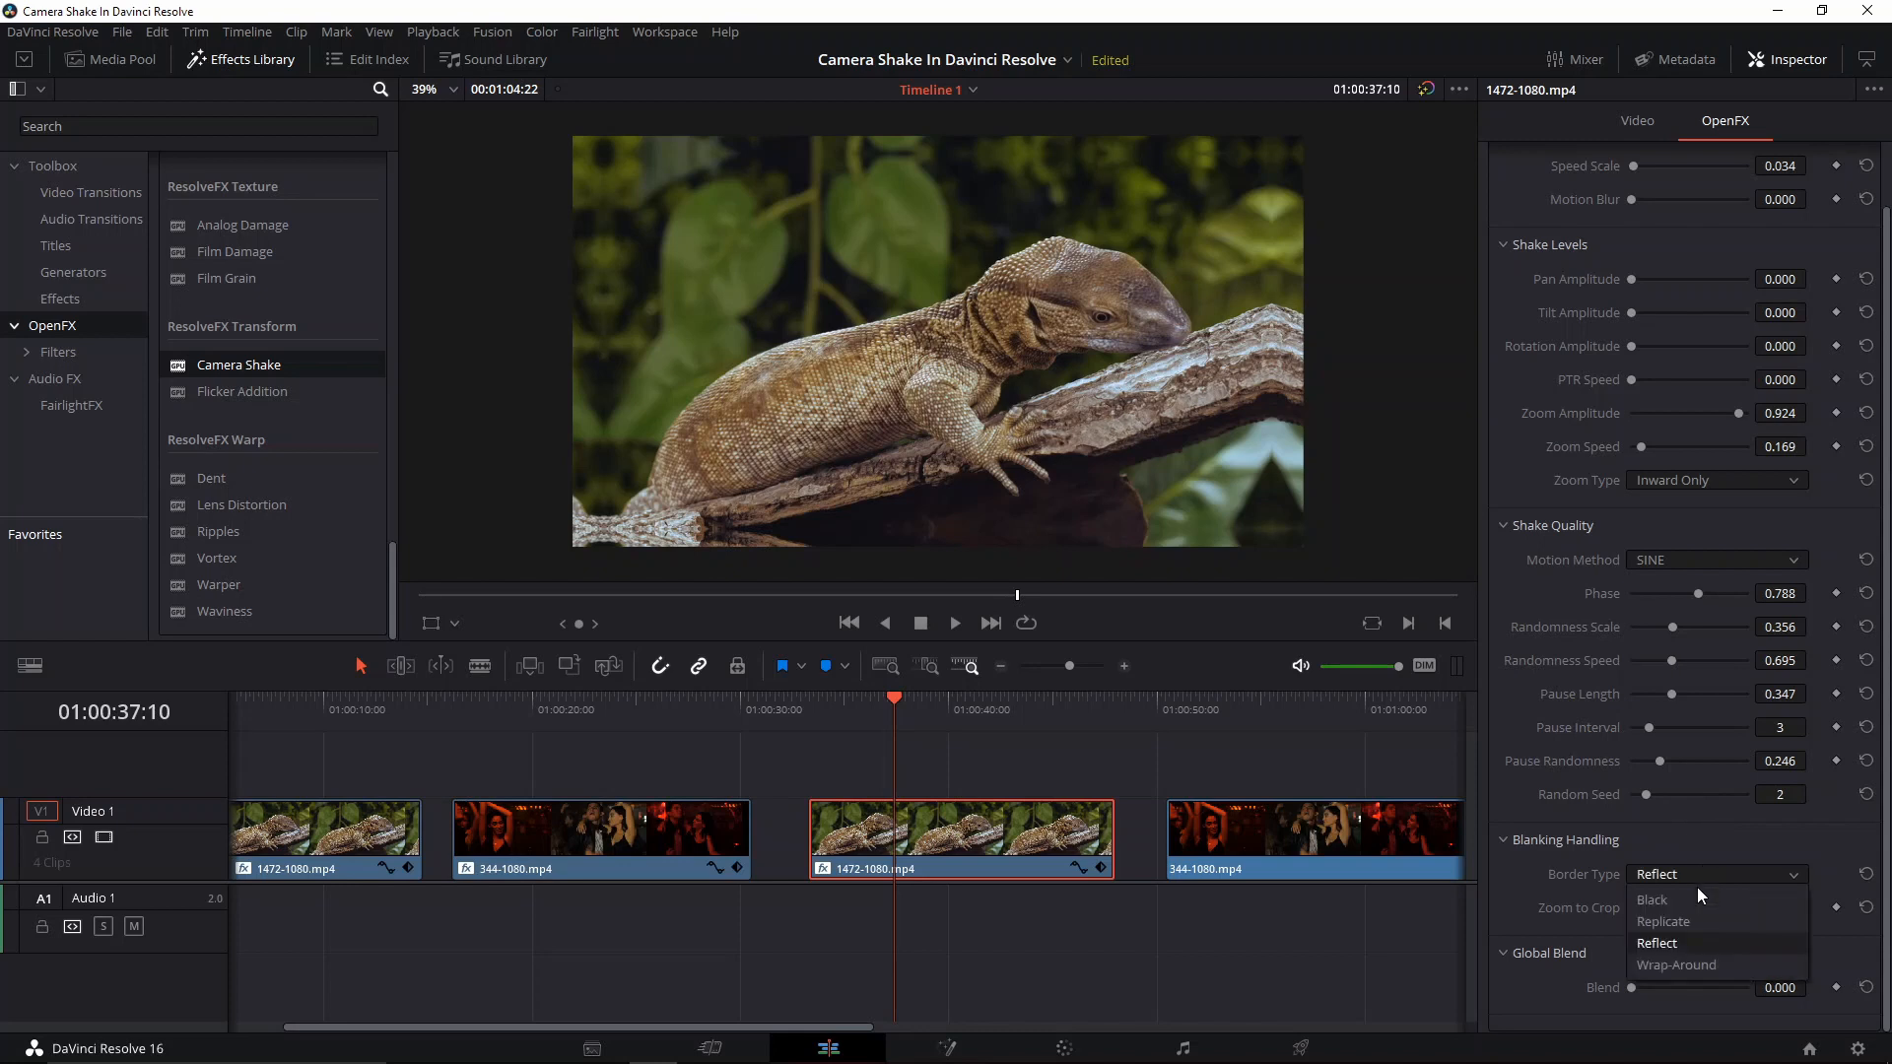
left_click(1699, 966)
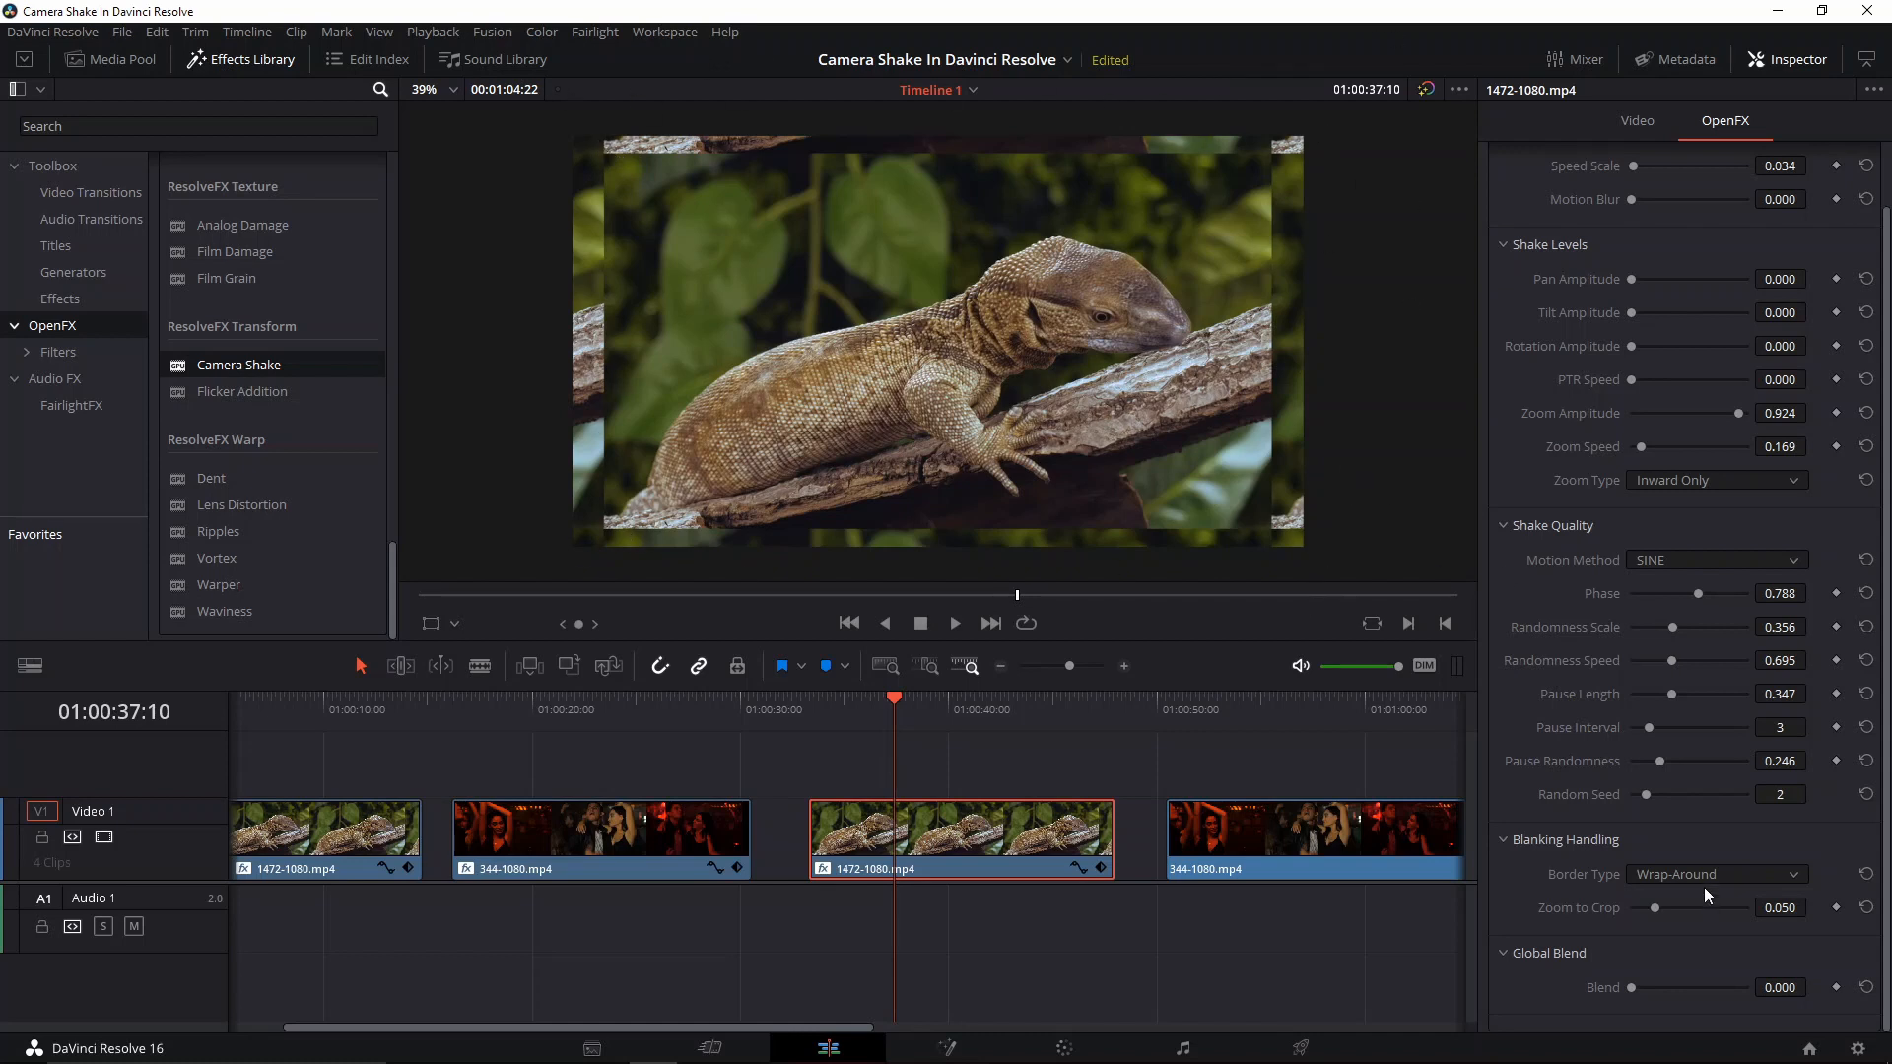
Set the lizard clip's Zoom to Crop to 0.174 and its Border Type to Black
left_click_drag(1658, 913, 1487, 915)
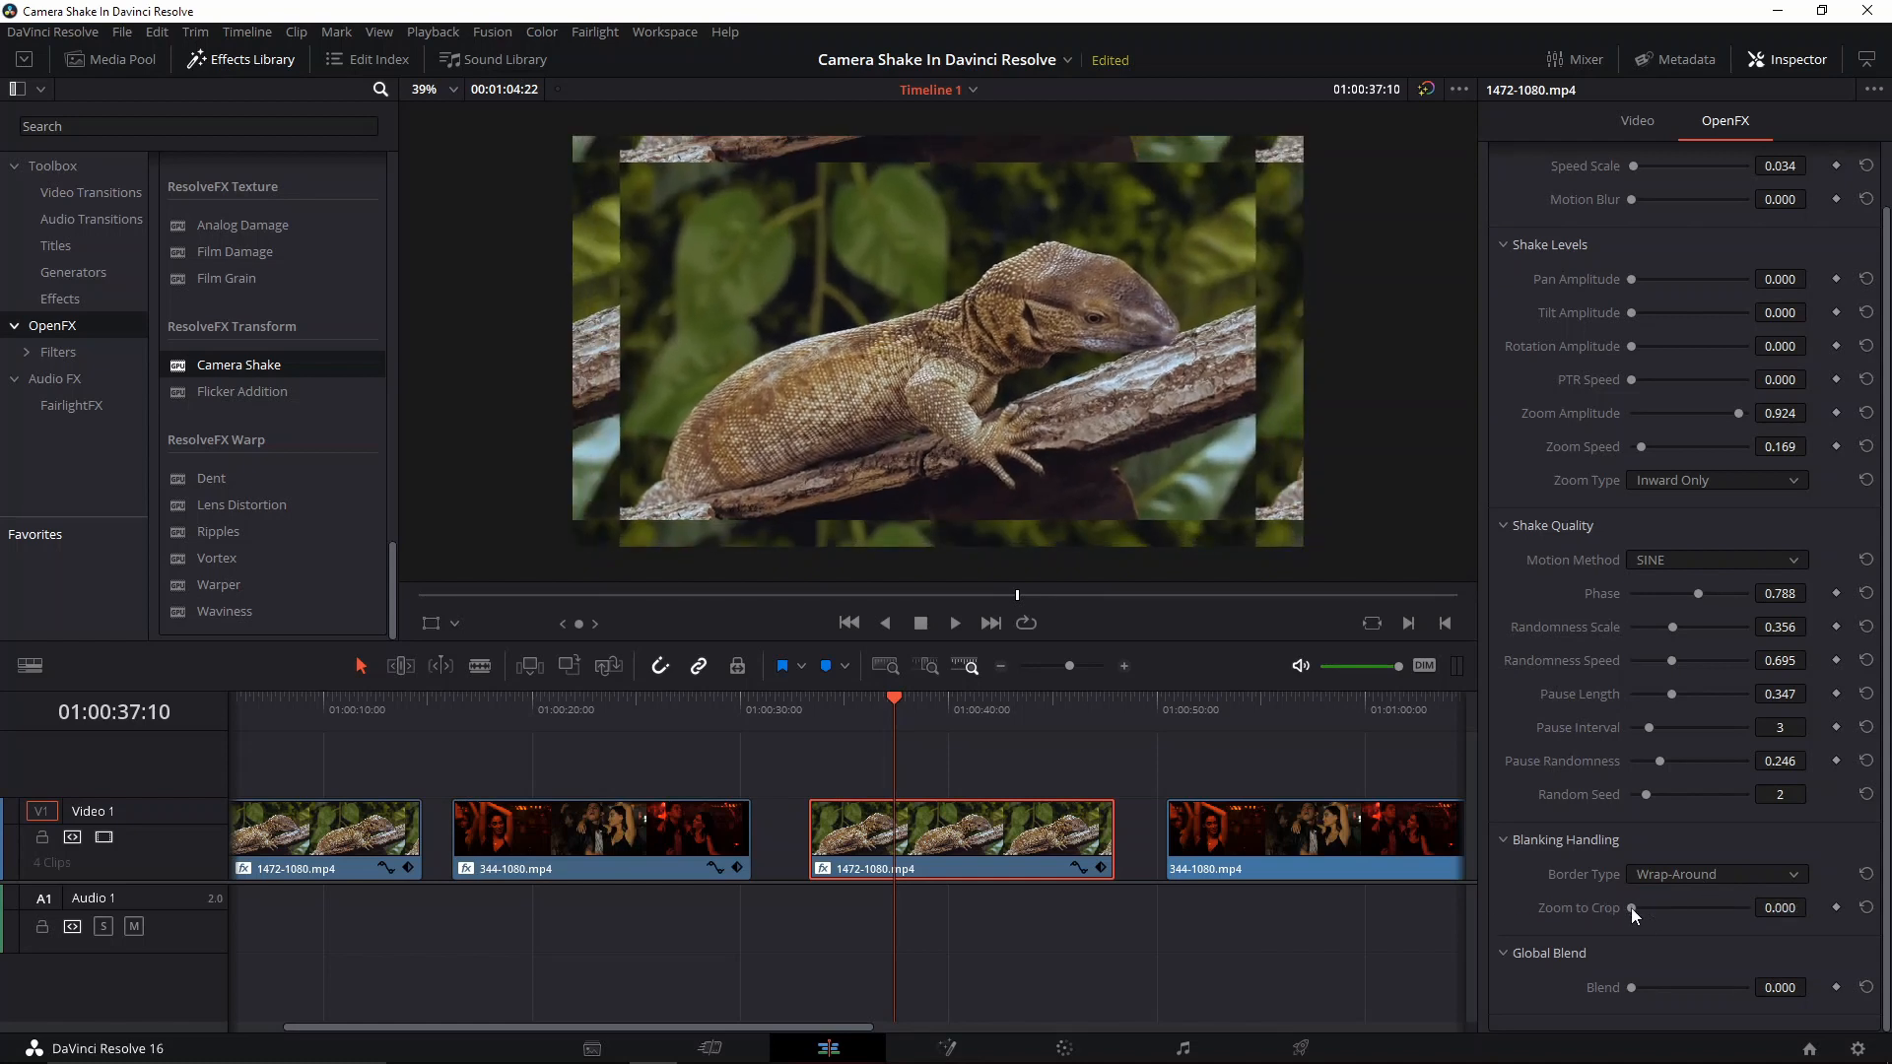
left_click_drag(1630, 908, 1711, 917)
left_click(1678, 879)
left_click(1682, 902)
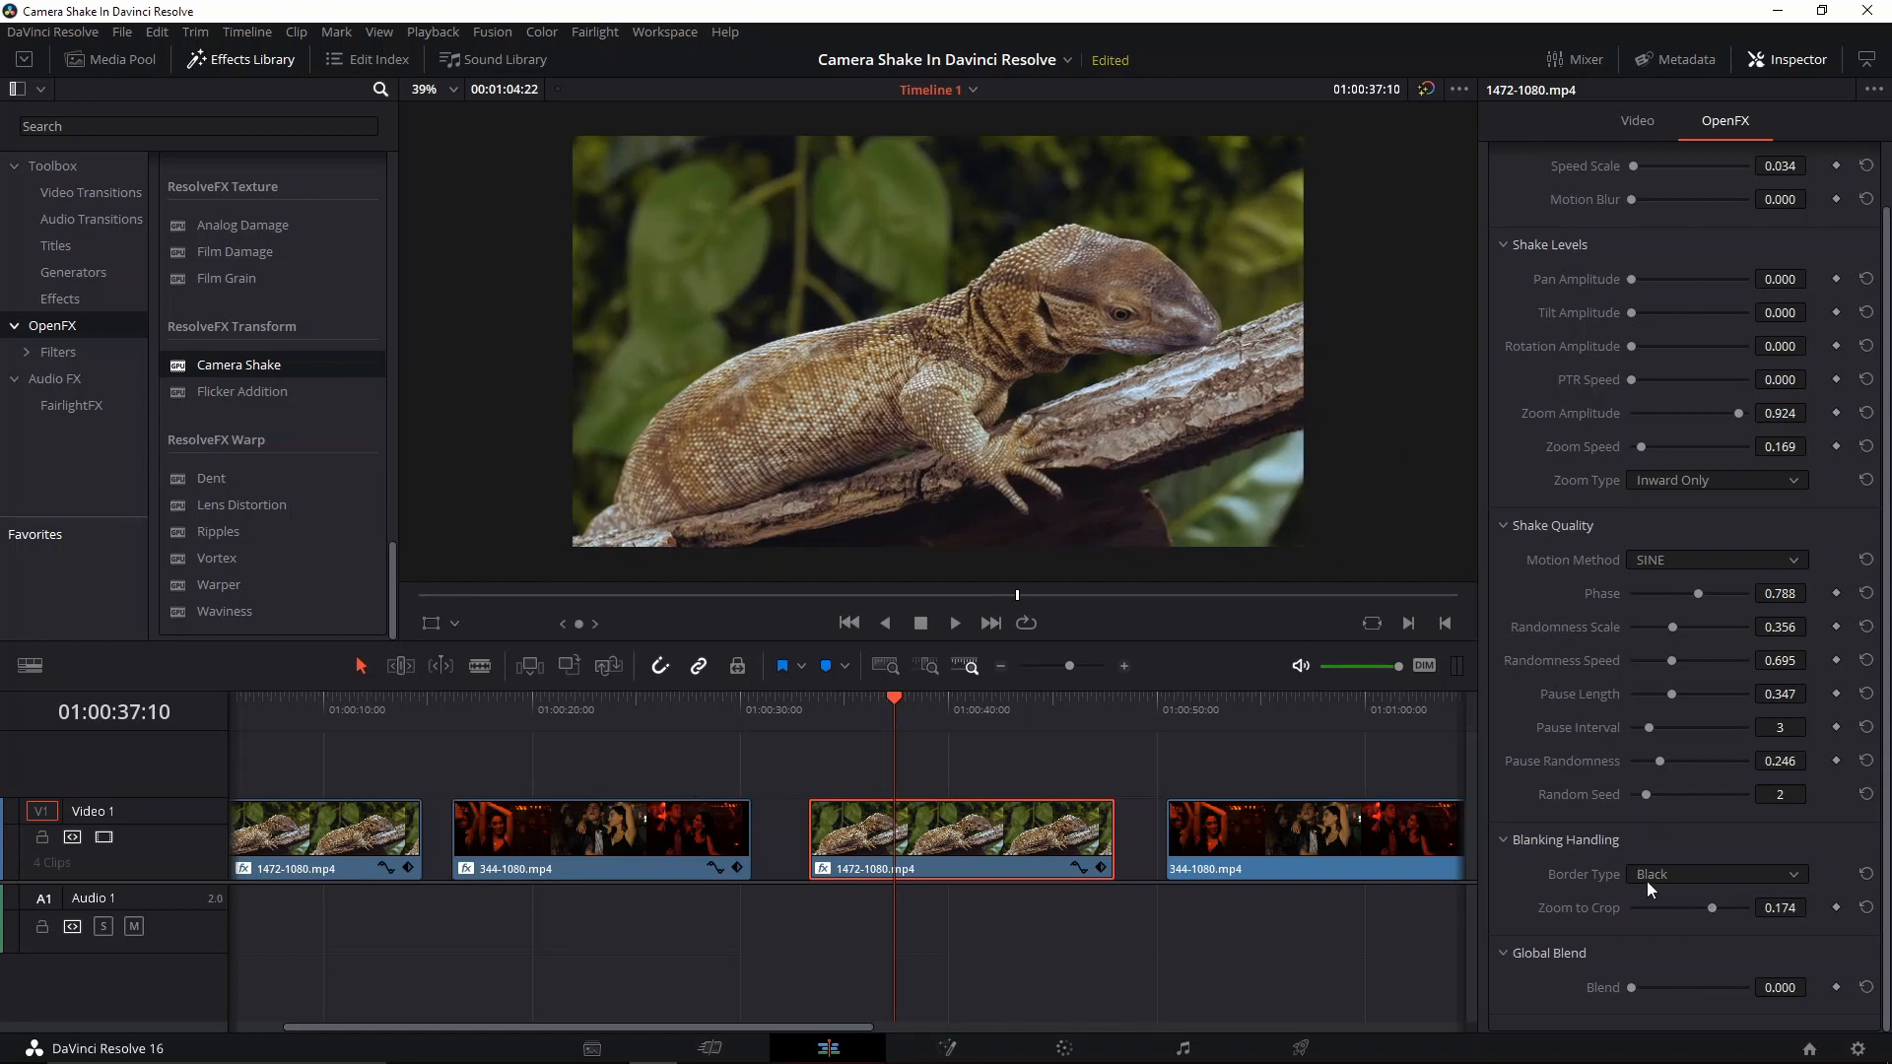
Place the playhead at 01:00:19:01 in the first dance clip and select that clip
left_click(615, 704)
left_click(533, 733)
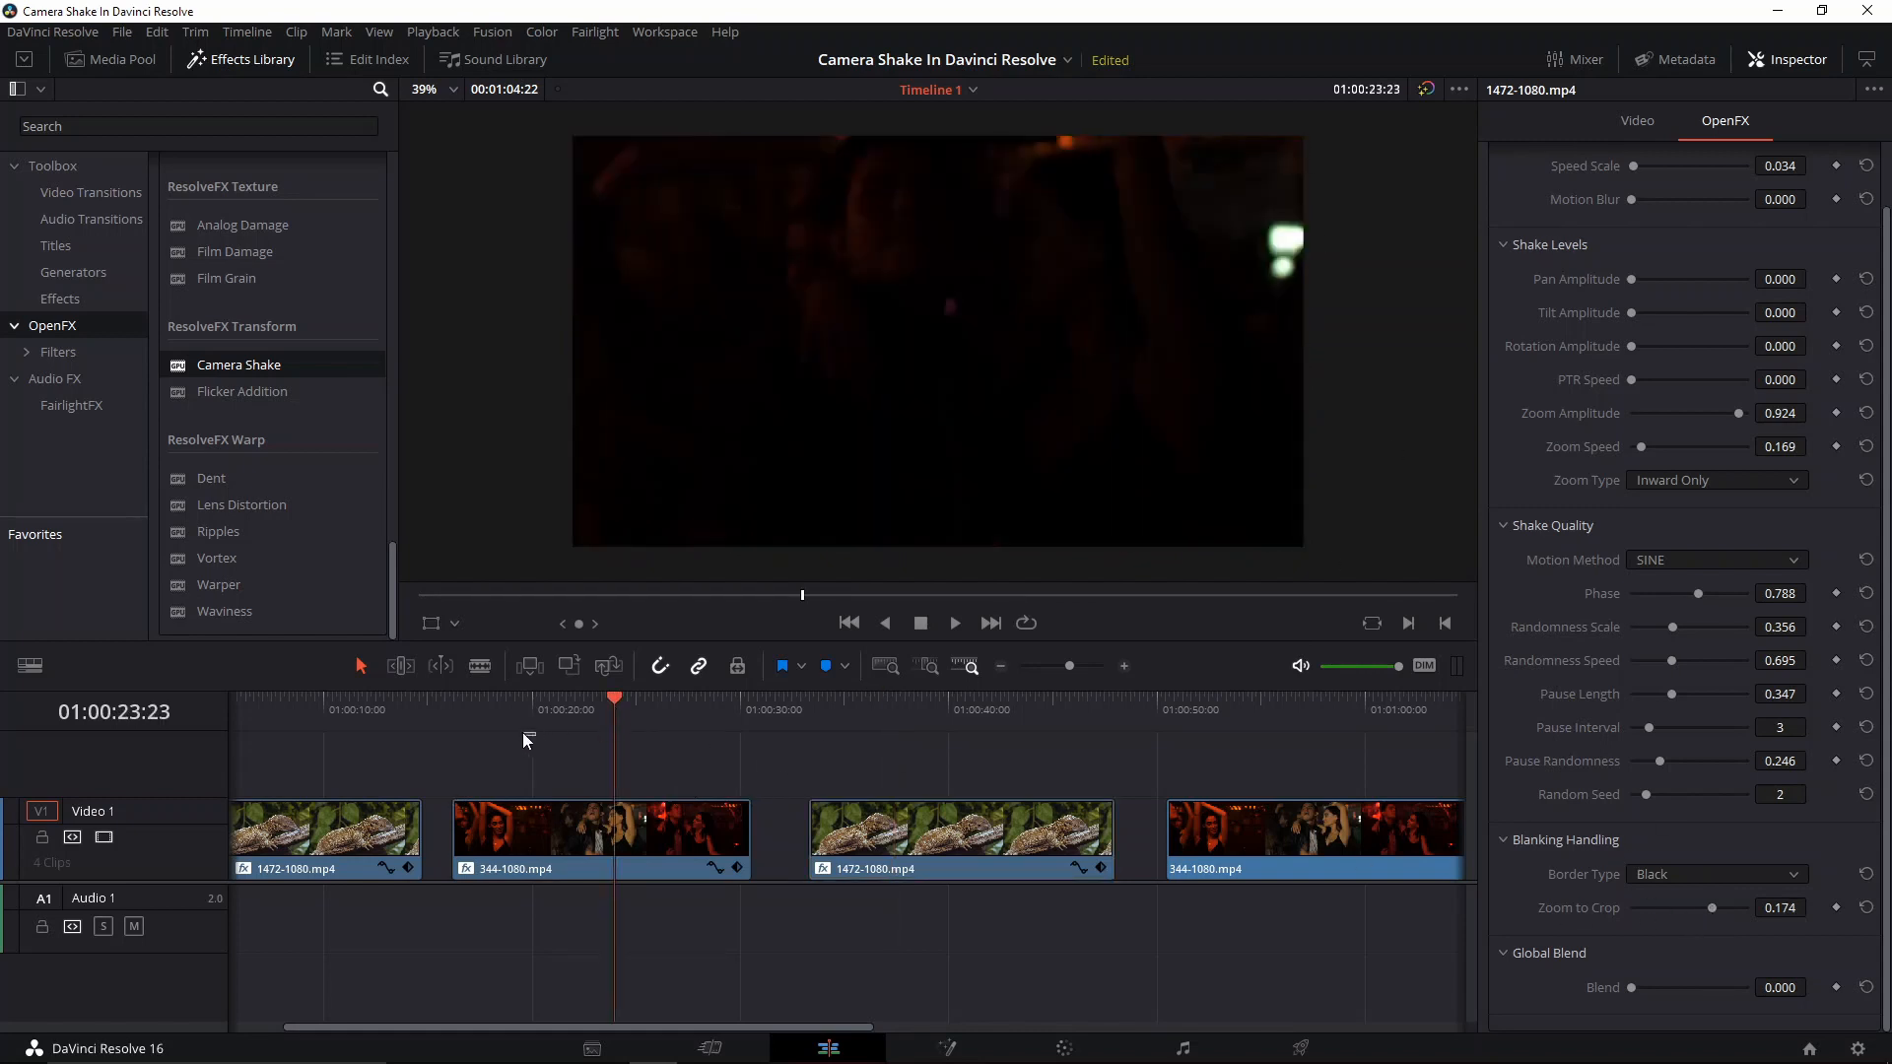
left_click(532, 709)
mouse_move(524, 709)
left_mouse_down()
mouse_move(488, 713)
mouse_move(513, 726)
left_mouse_up()
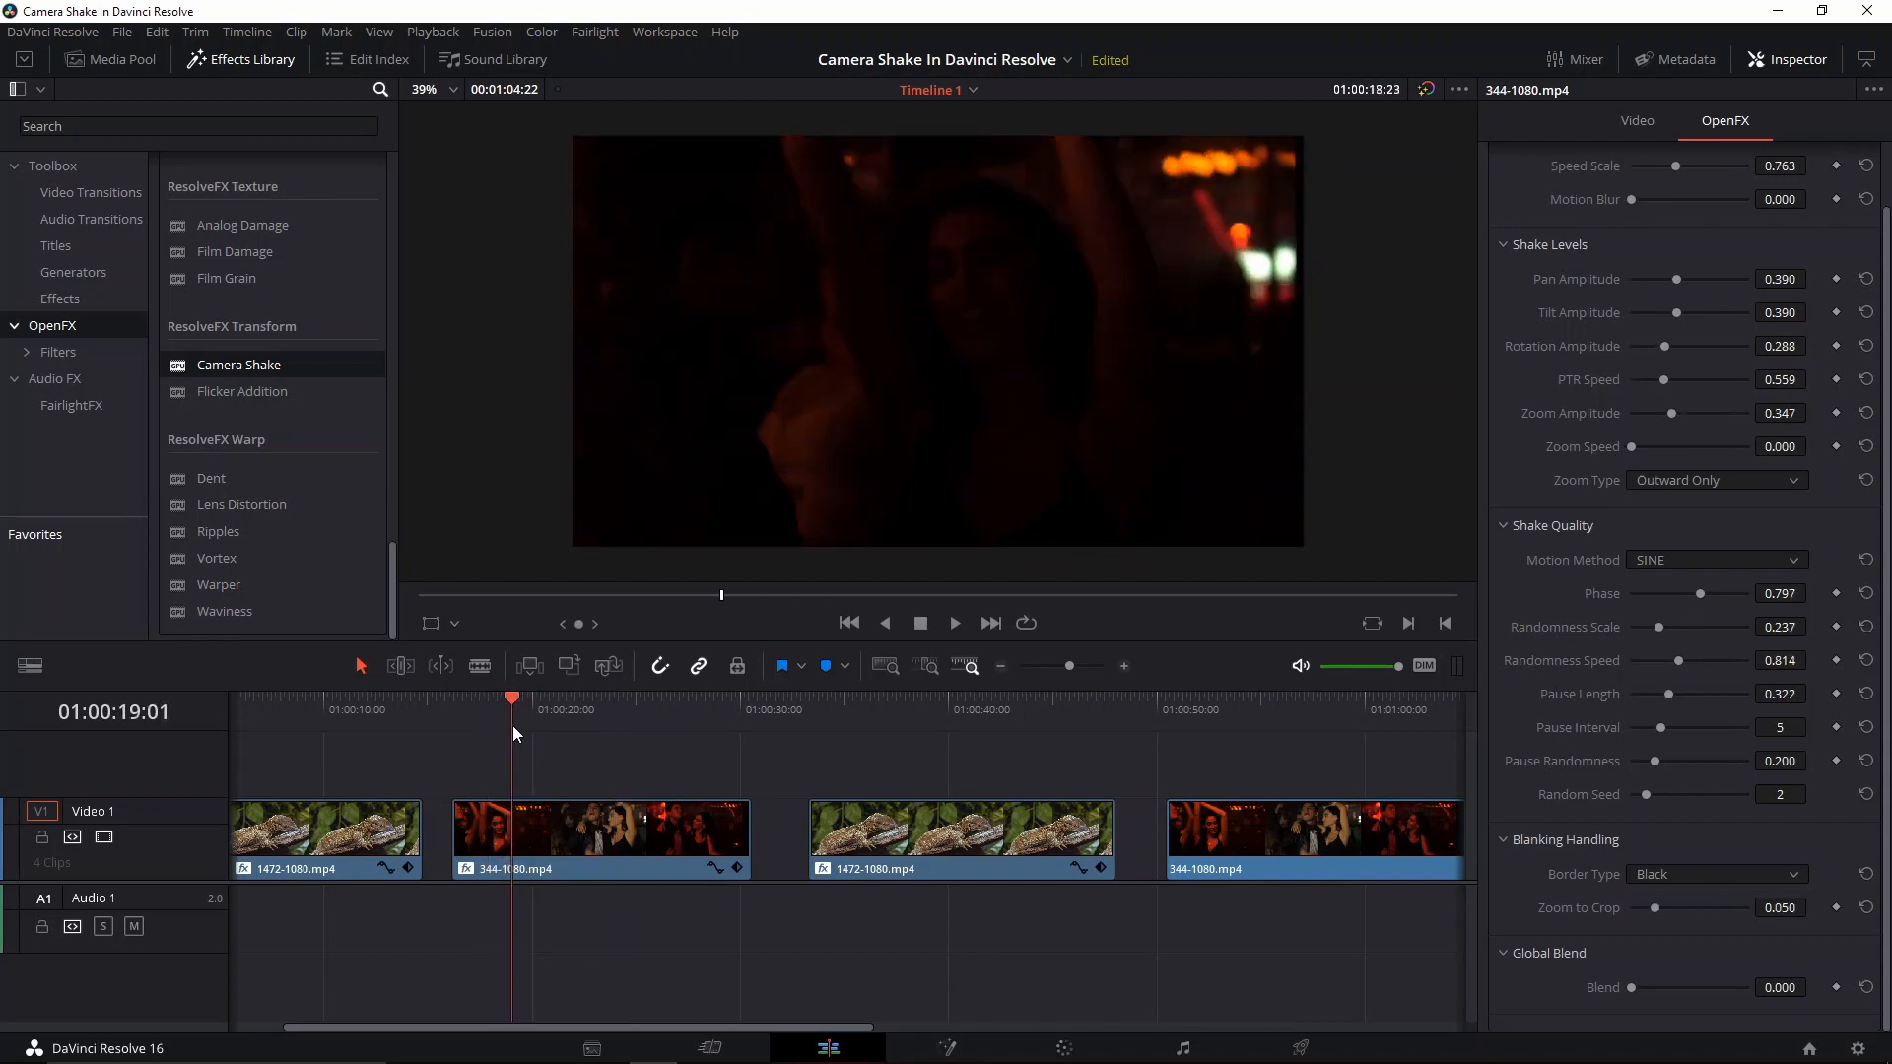
left_click(522, 819)
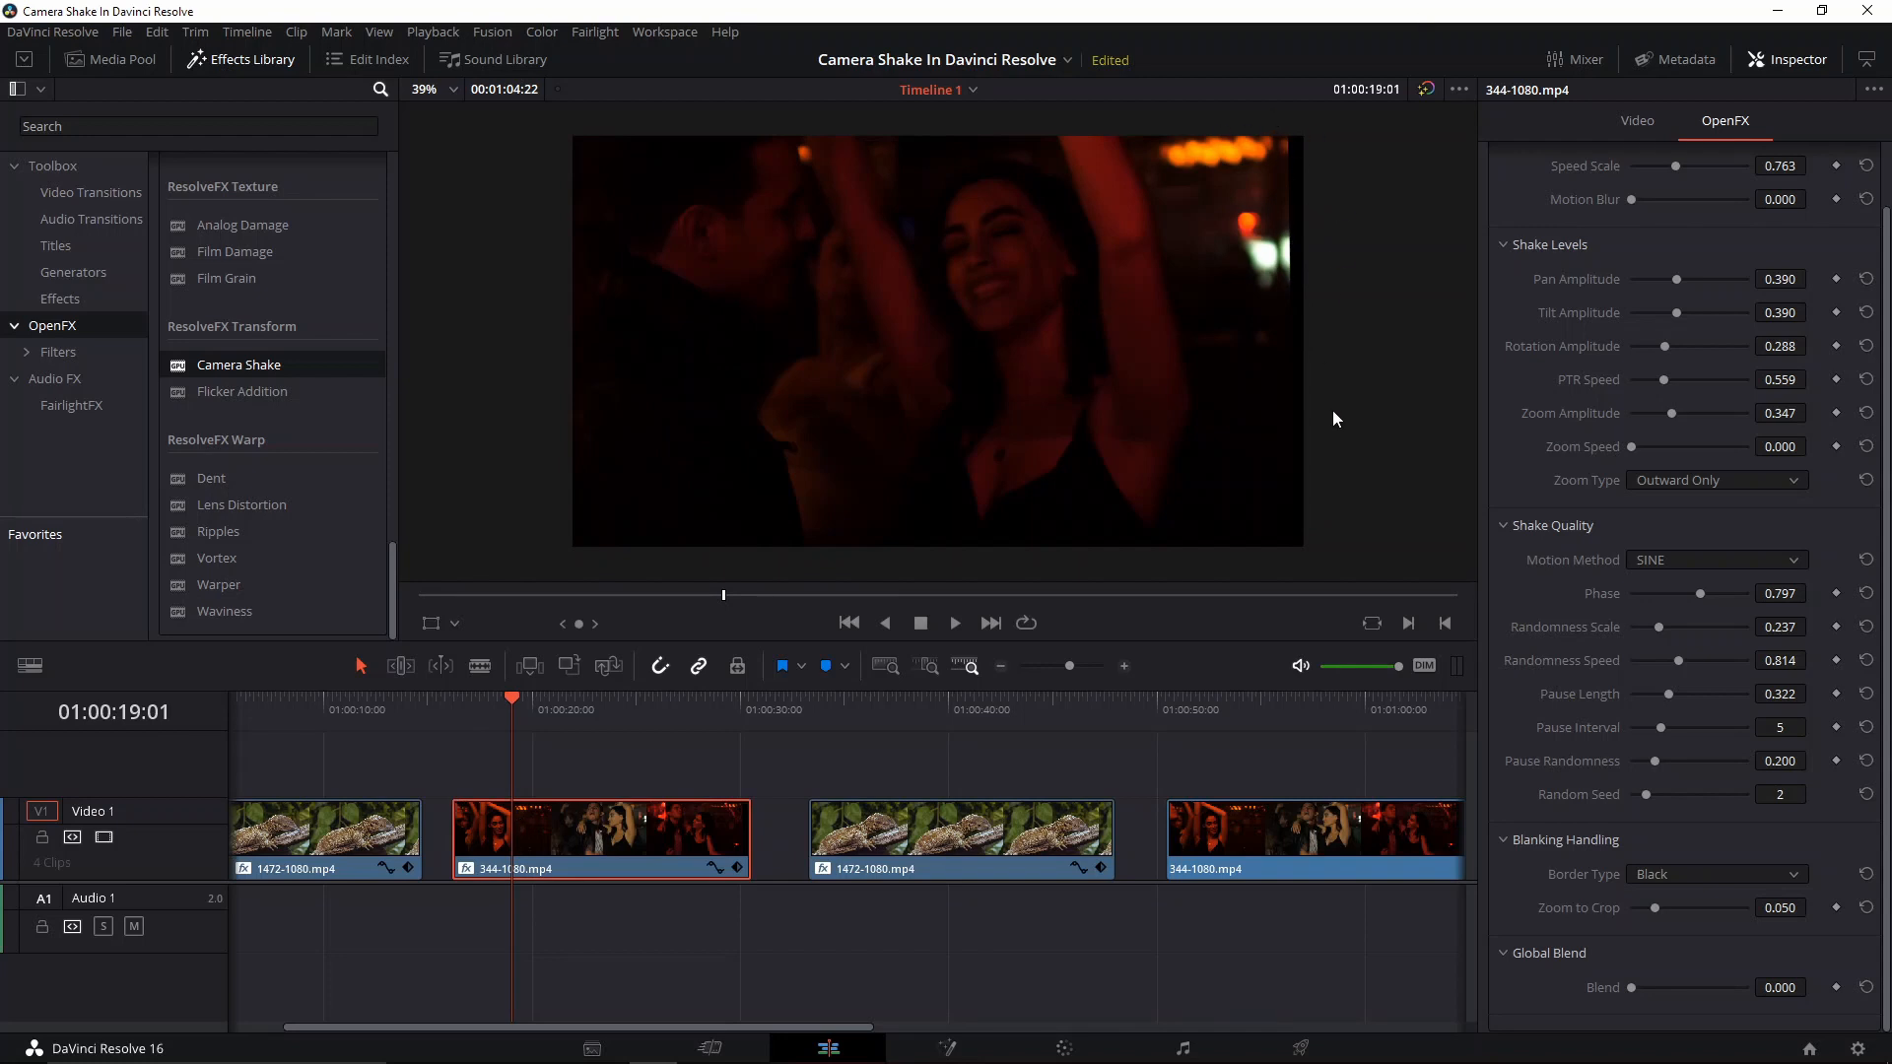
Try the Replicate border on the dance clip, restore Black, and scrub through its opening seconds to compare the edges
left_click(1660, 877)
left_click(1647, 930)
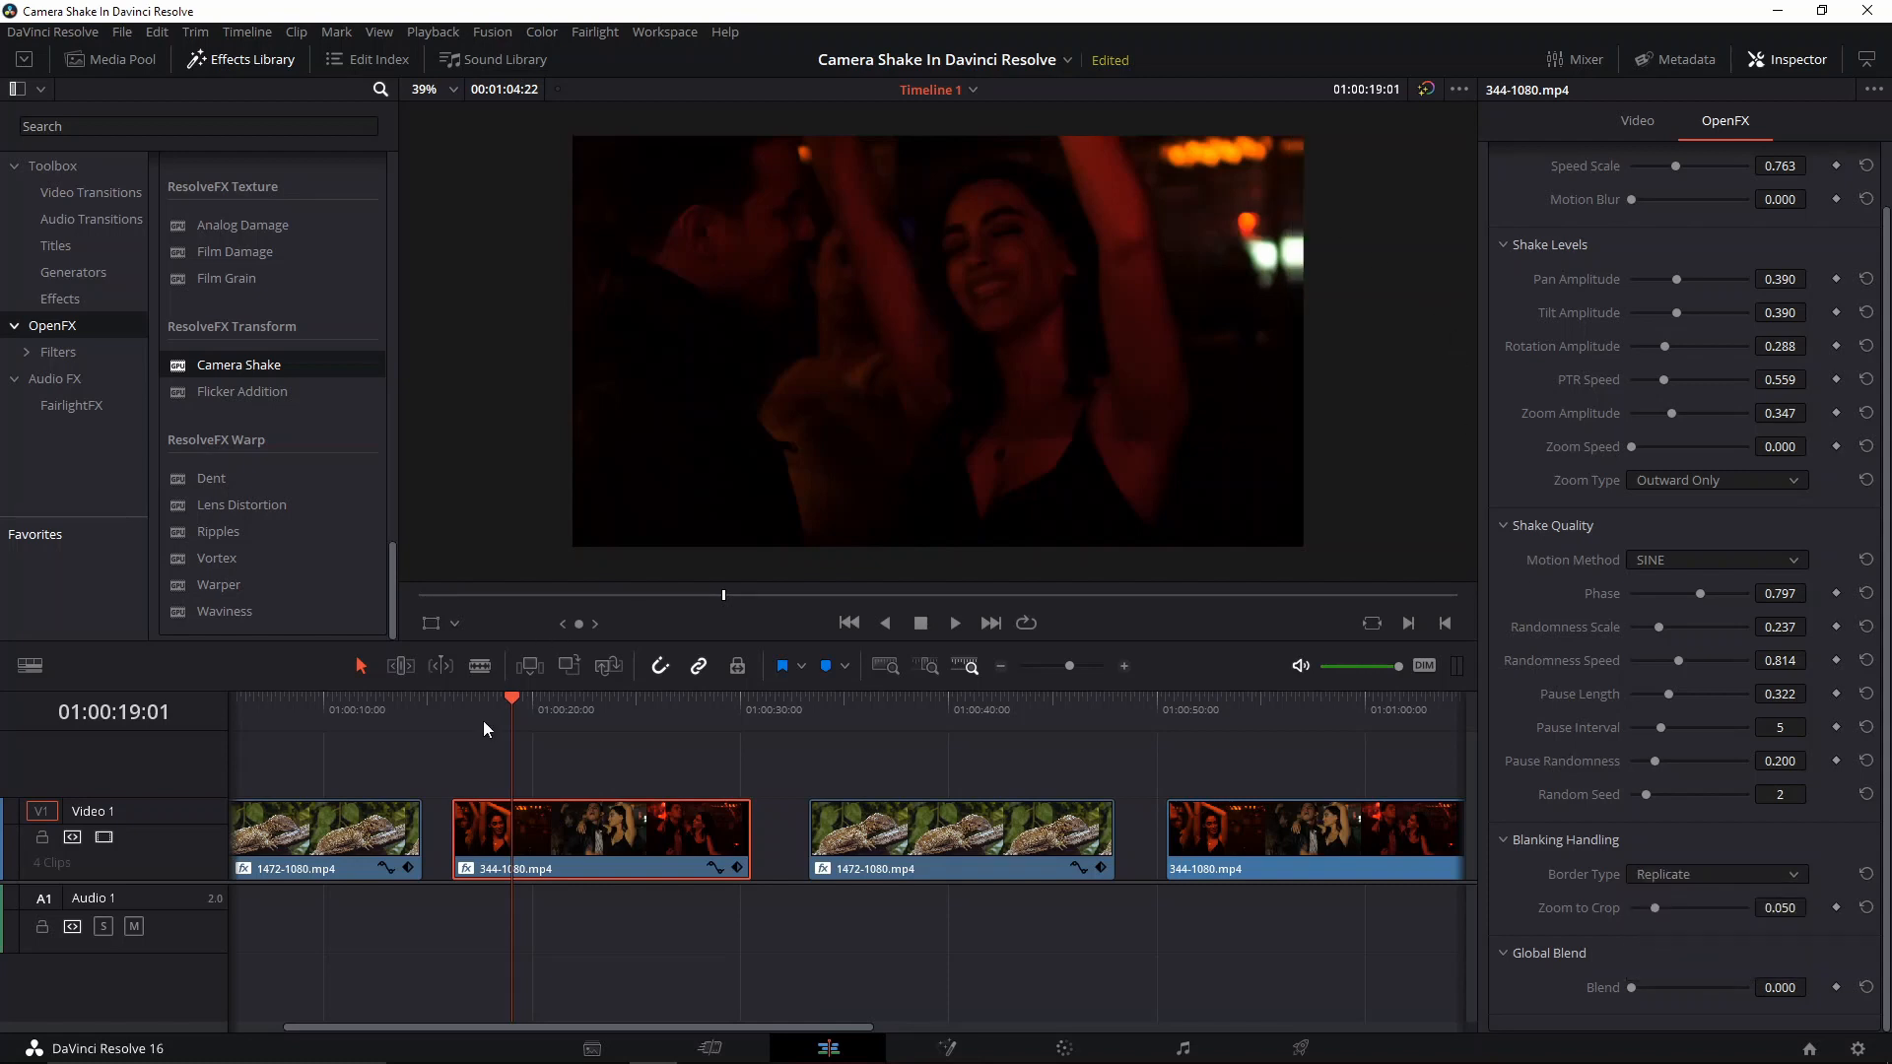
mouse_move(483, 719)
left_mouse_down()
mouse_move(571, 731)
mouse_move(477, 708)
left_mouse_up()
left_click(1656, 874)
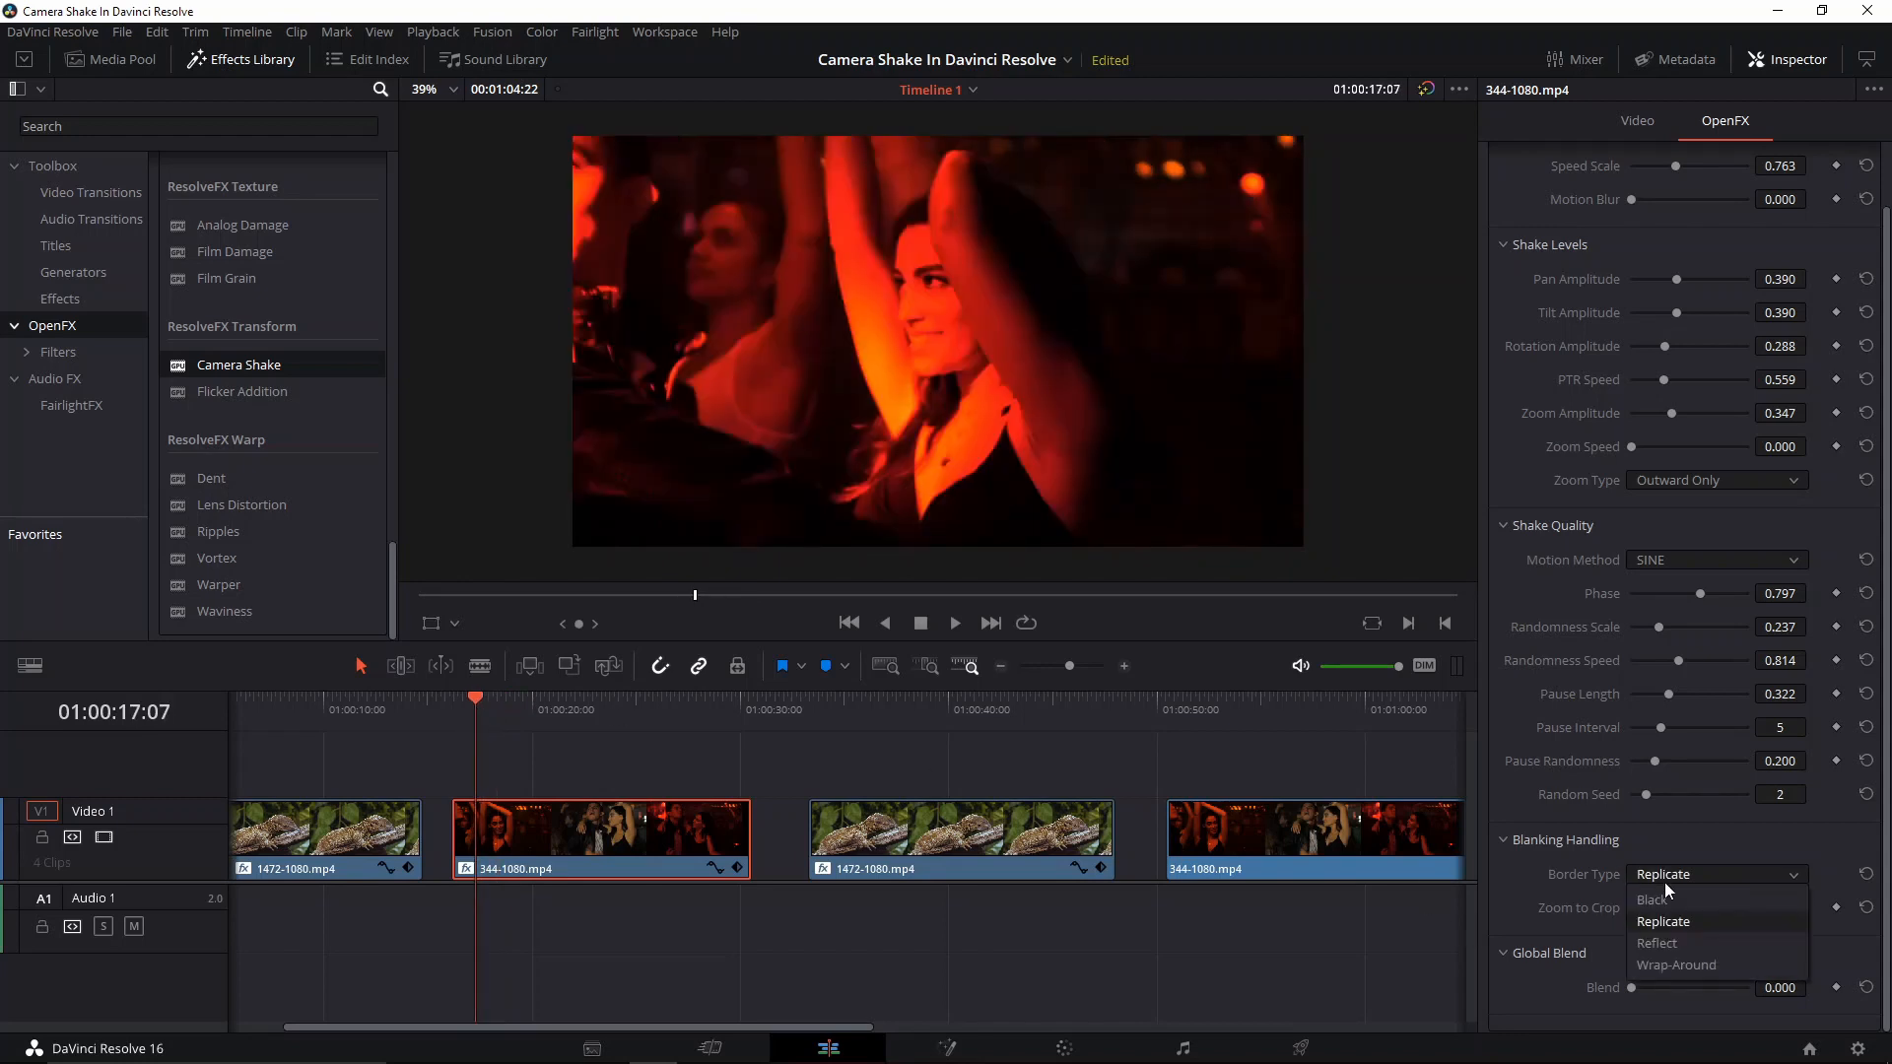
left_click(1661, 900)
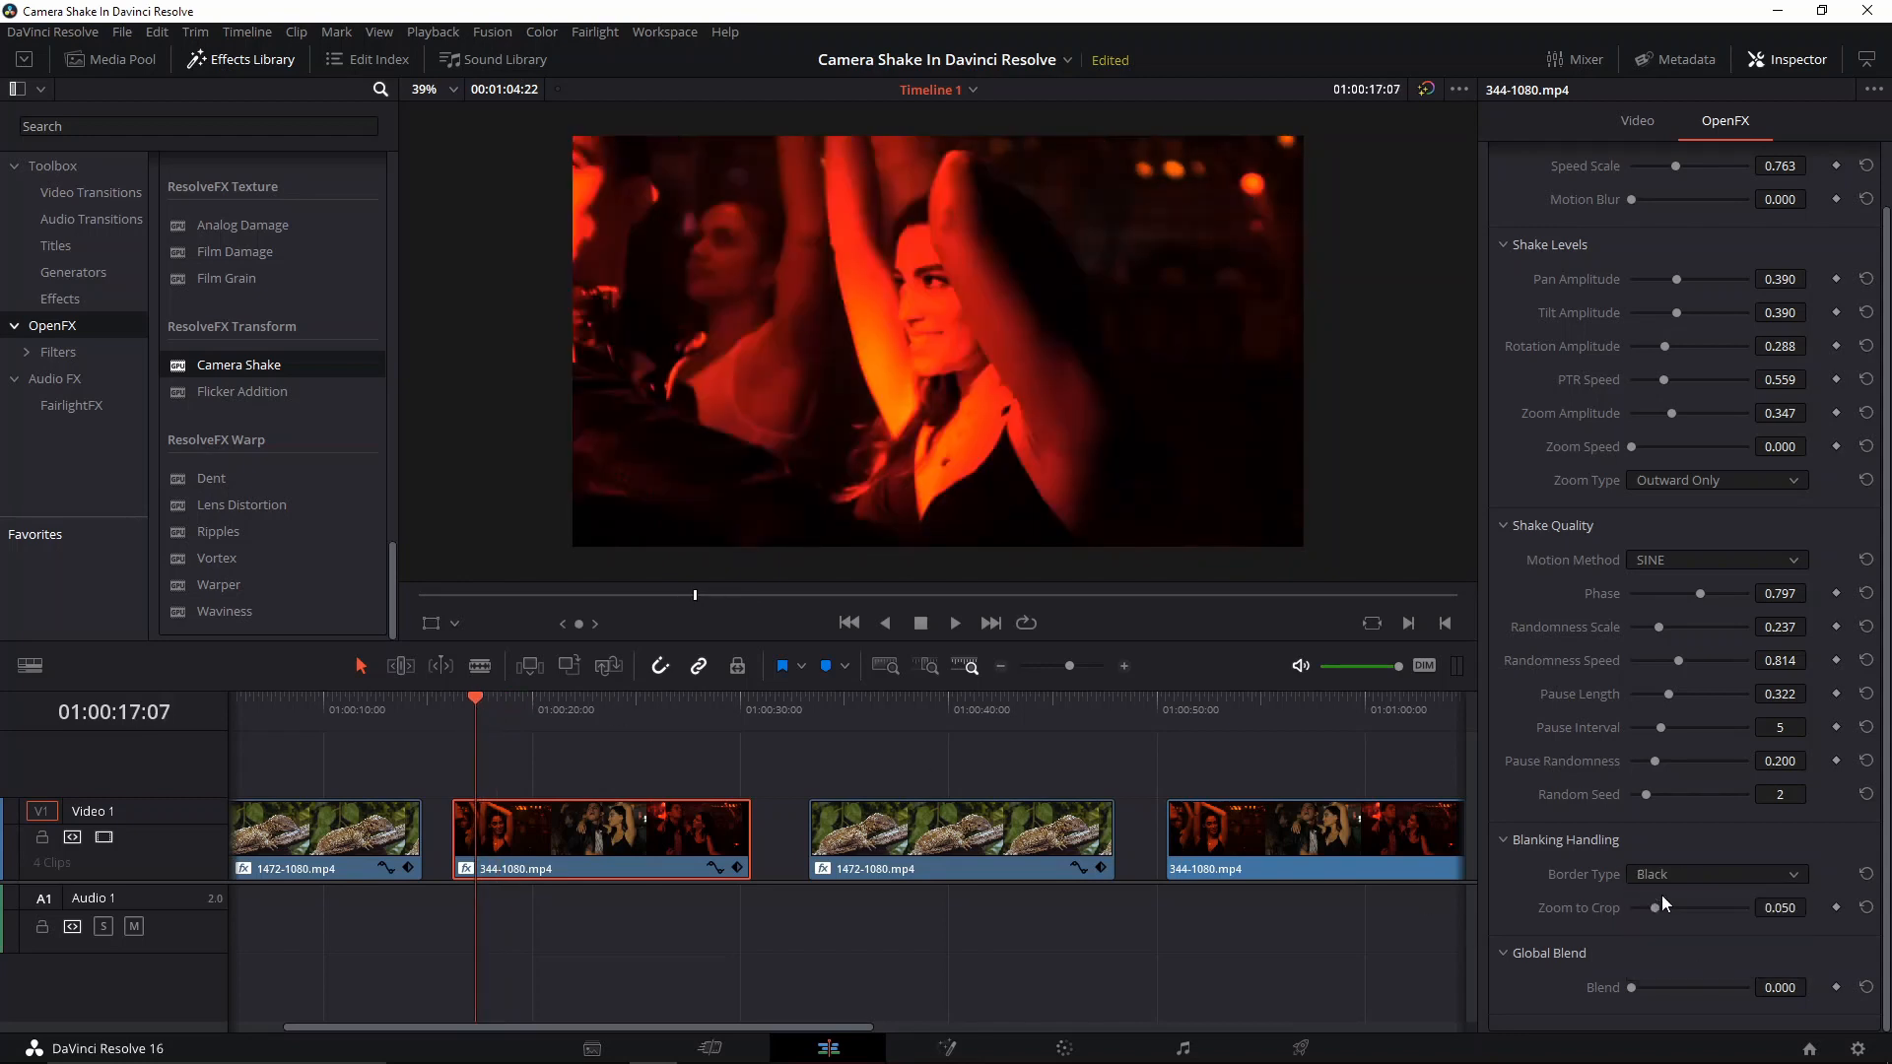
left_click_drag(479, 718, 476, 727)
left_click_drag(491, 730, 498, 737)
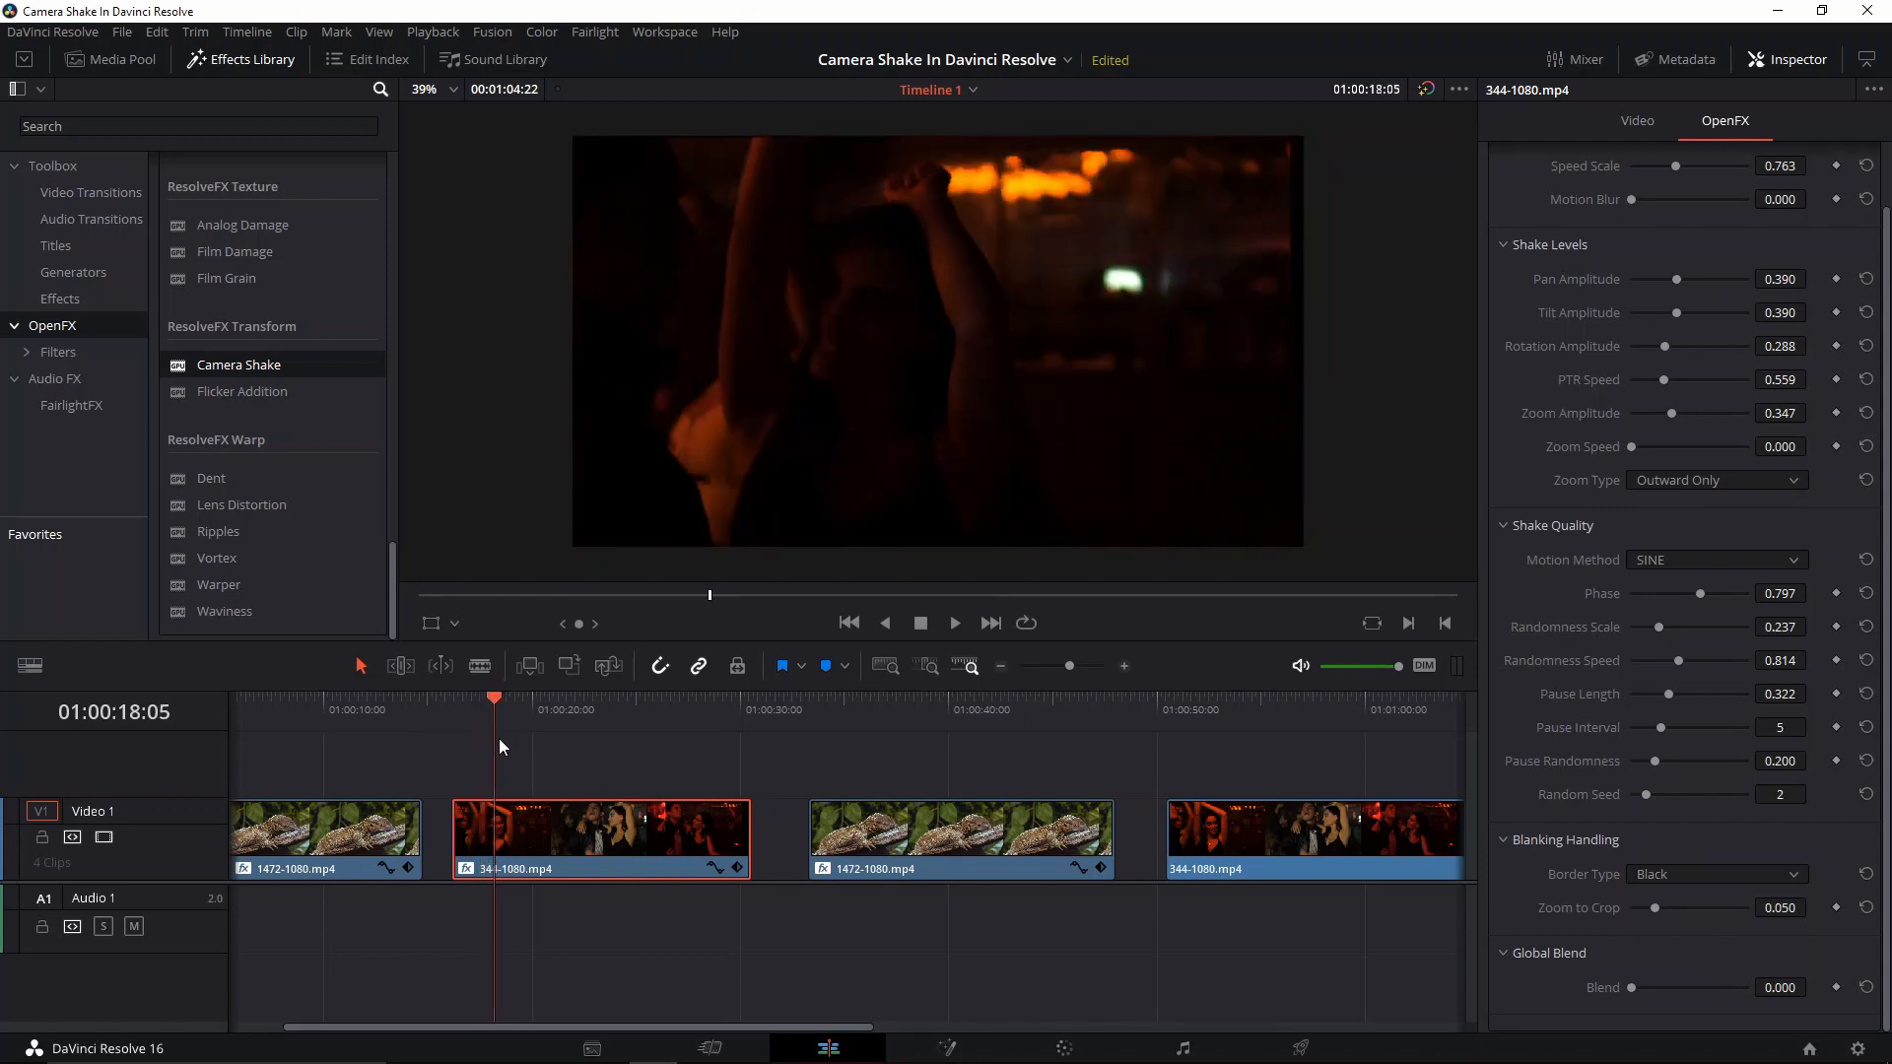
Try the Wrap-Around and Reflect border types on the dance clip, and set the border back to Black
left_click(1687, 871)
left_click(1663, 958)
left_click(1660, 866)
left_click(1681, 960)
left_click(1650, 873)
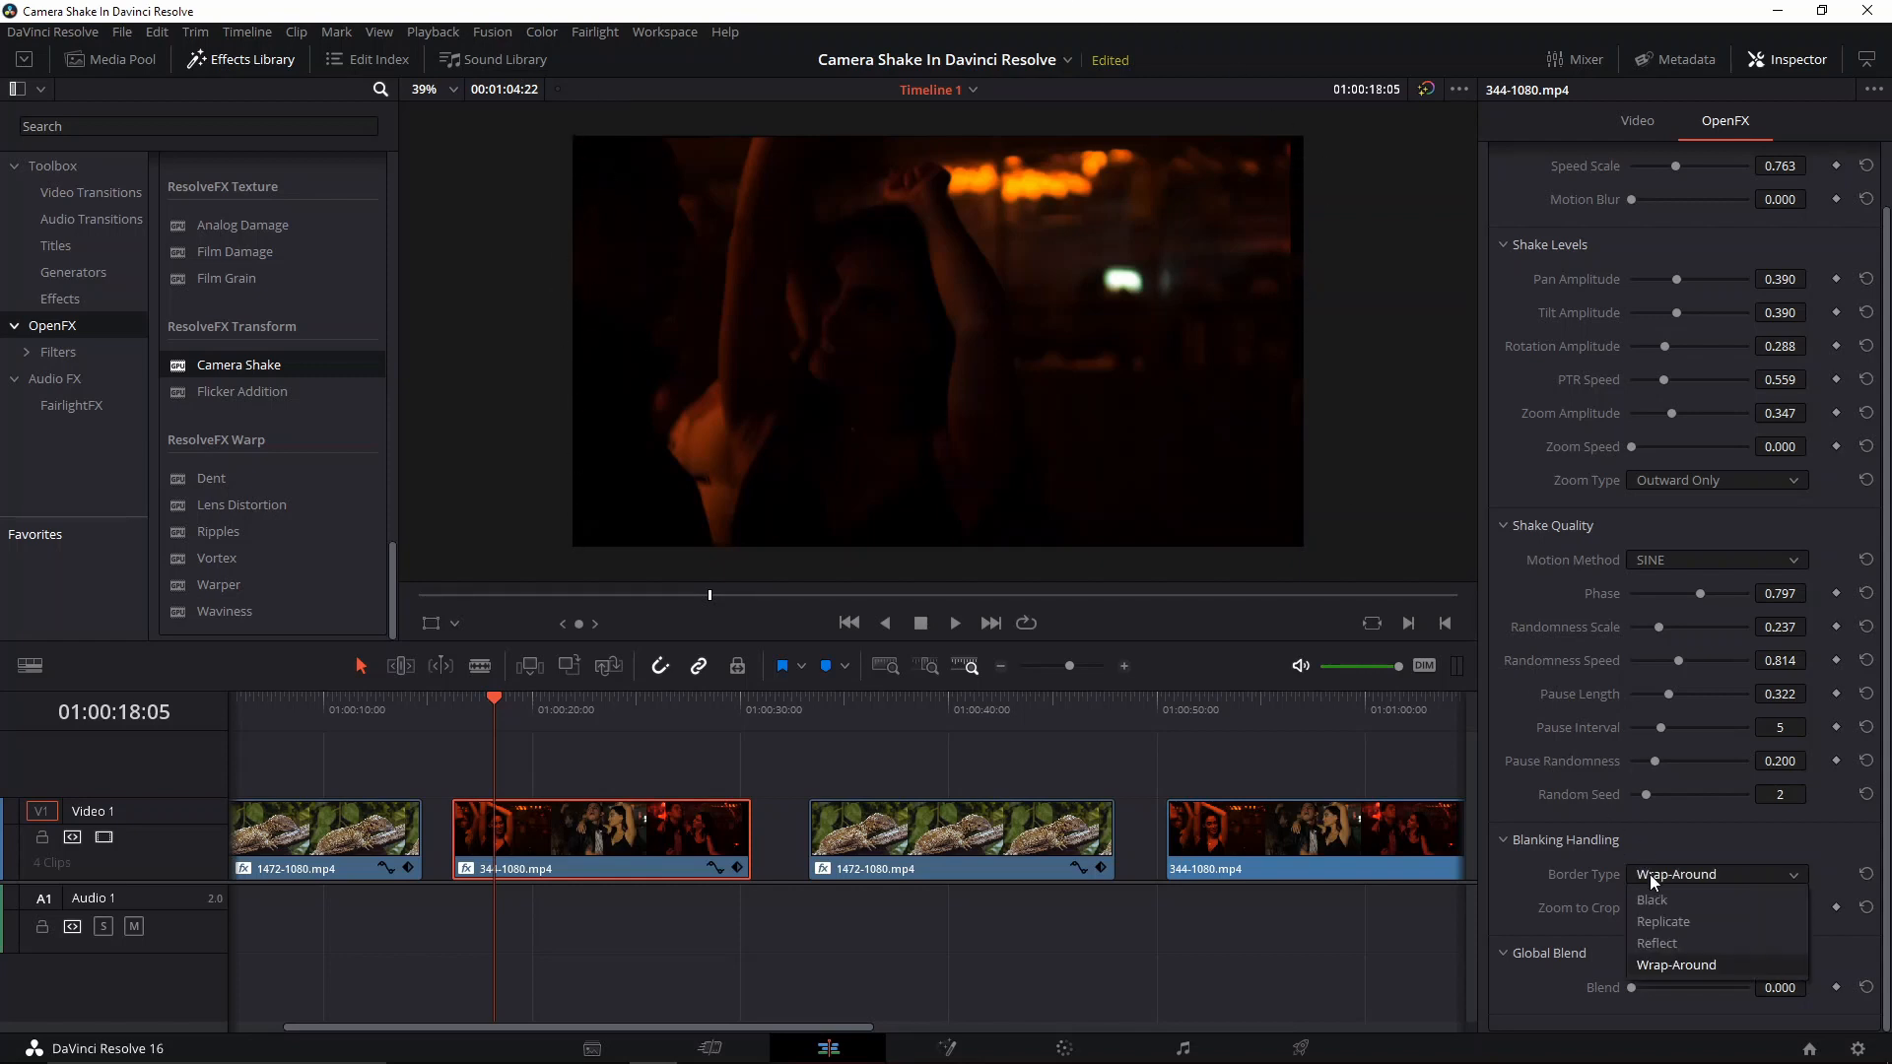
left_click(1660, 946)
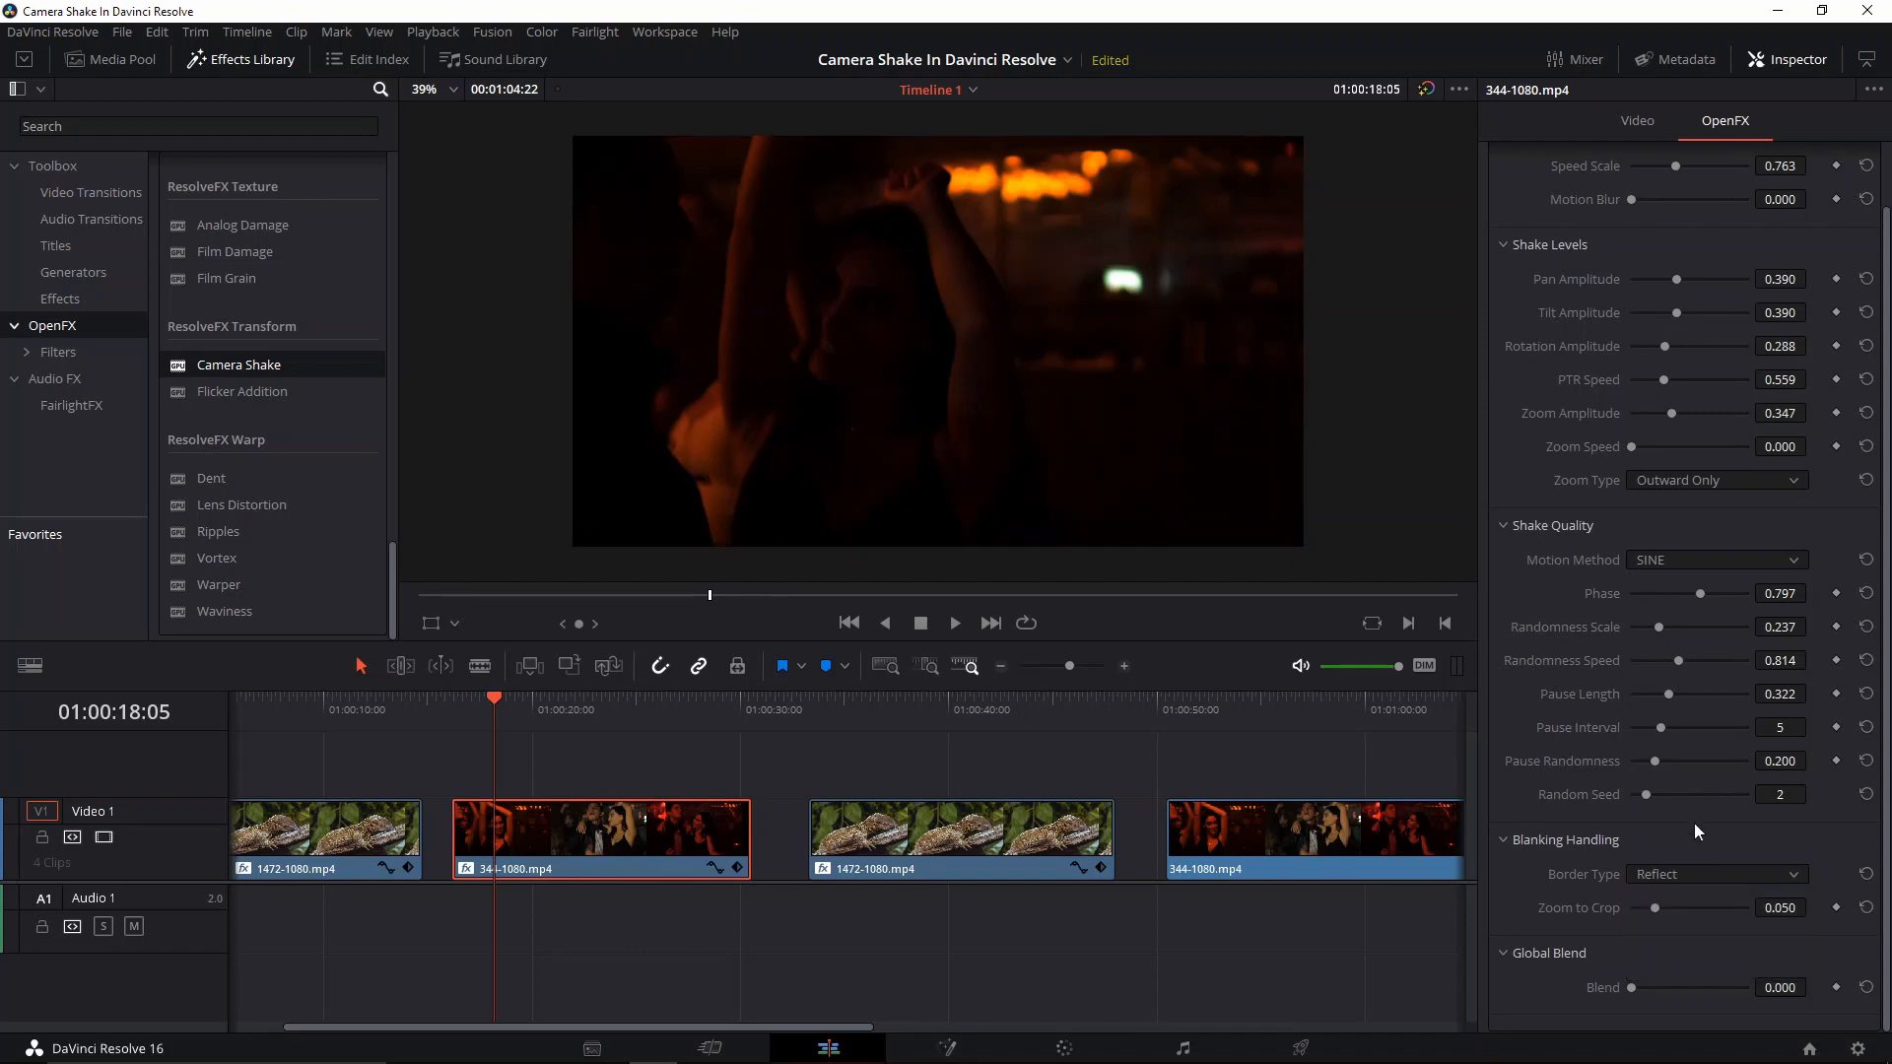
left_click(1664, 877)
left_click(1670, 903)
Set the dance clip's Global Blend to 1.000 and play it from the clip's start
left_click_drag(1611, 1007, 1778, 1005)
key("space")
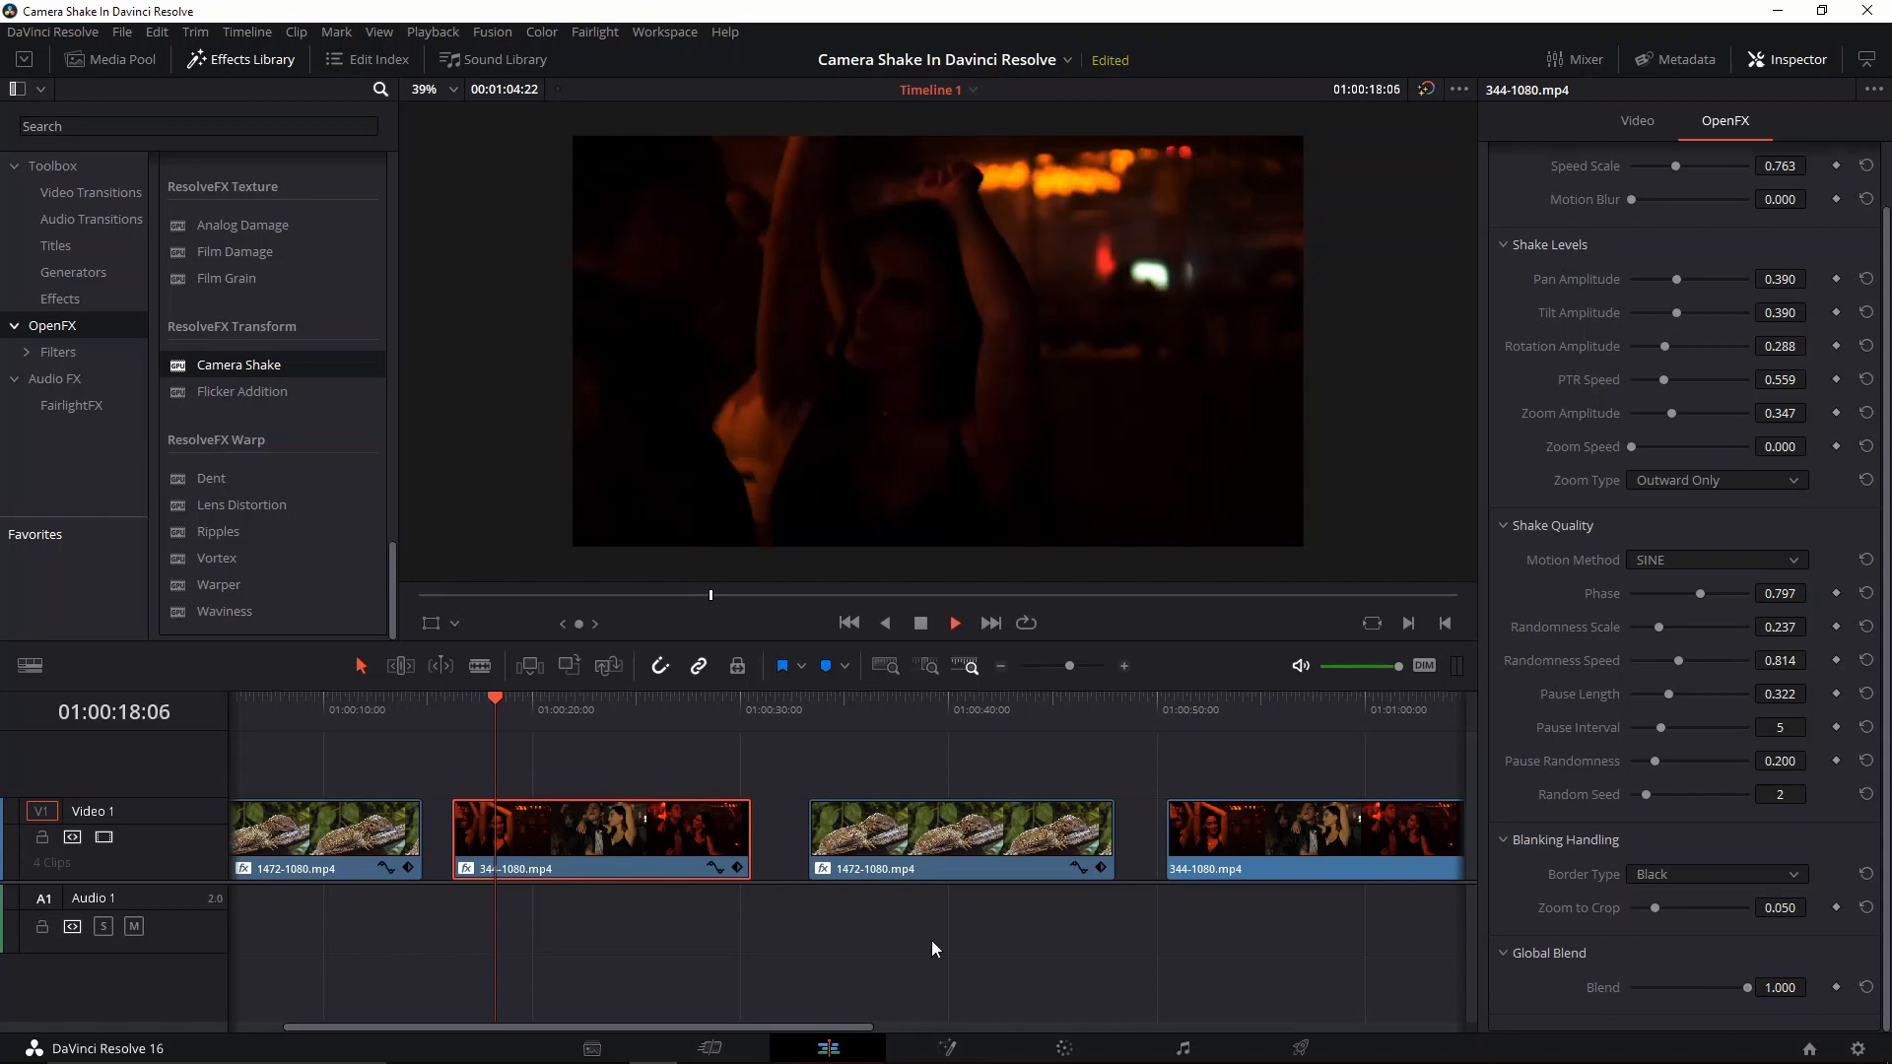
left_click(459, 712)
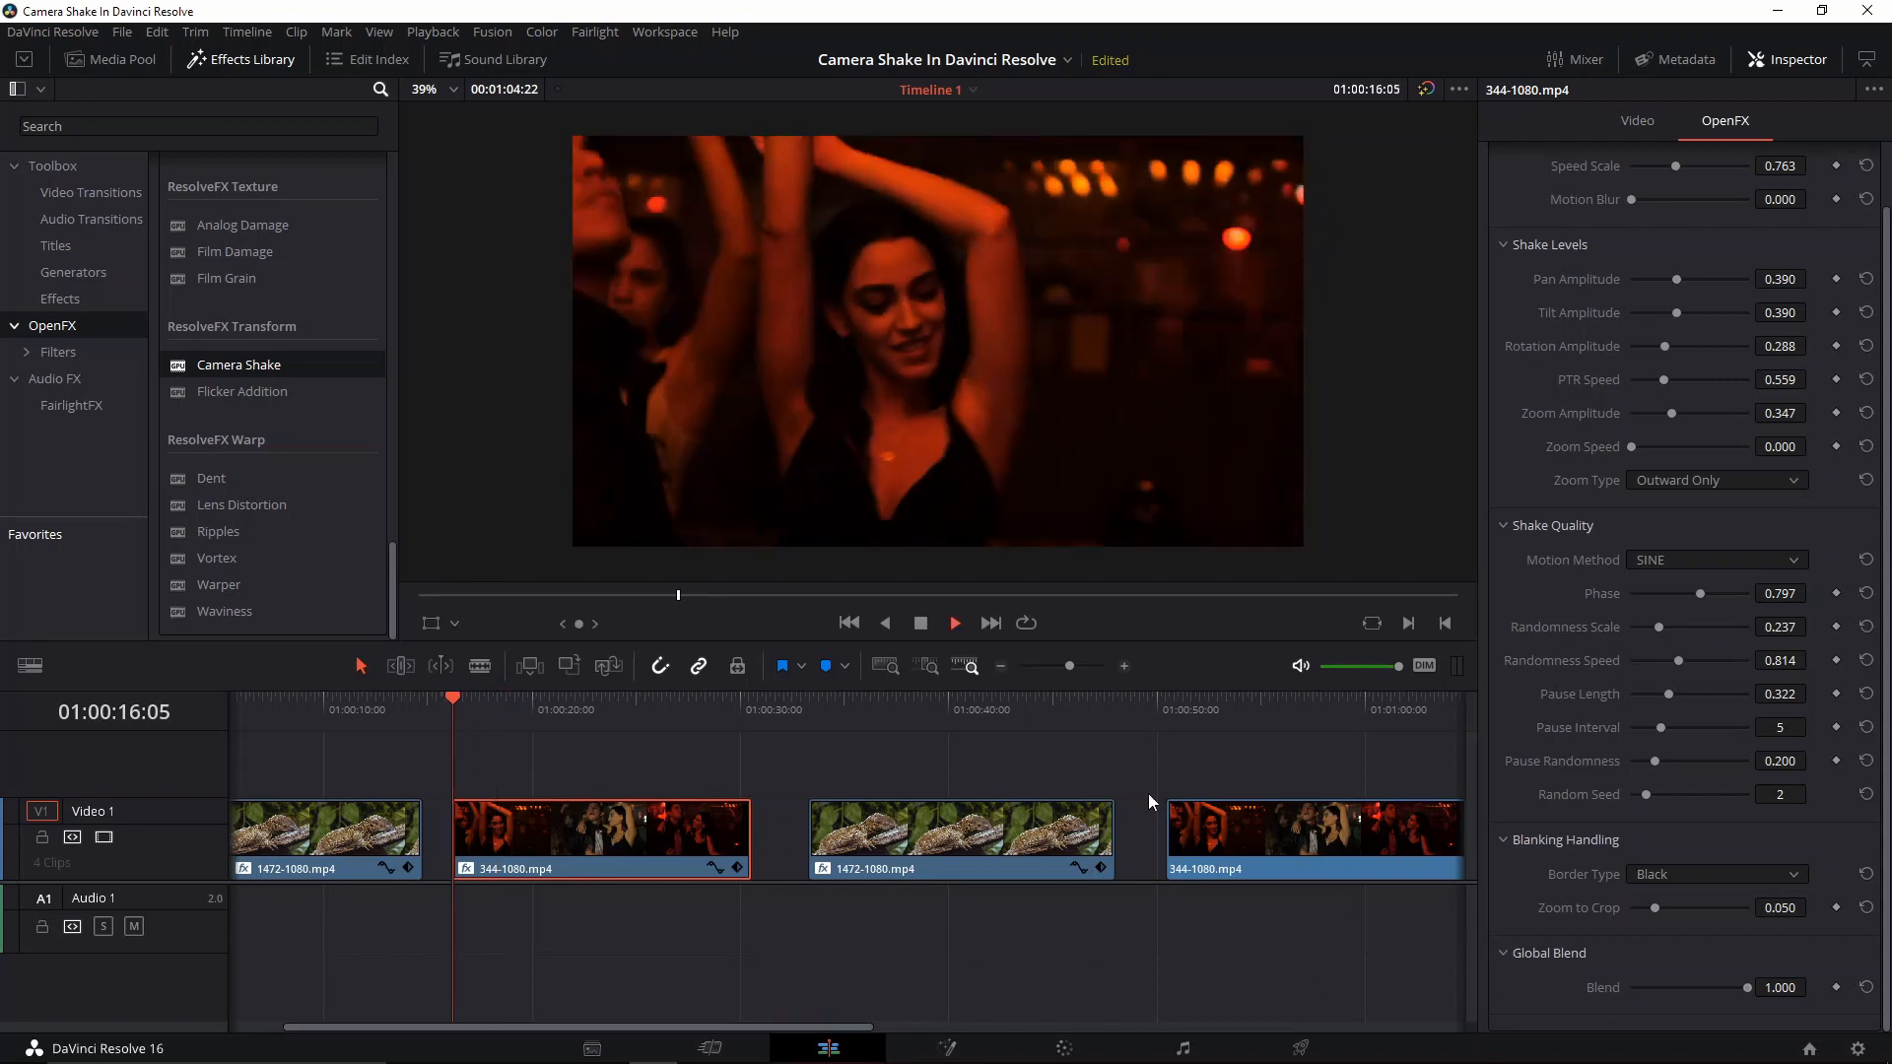
Try Global Blend values of 0.458, 0.000 and 1.000 on the dance clip, playing it with each
left_click_drag(1711, 987, 1684, 990)
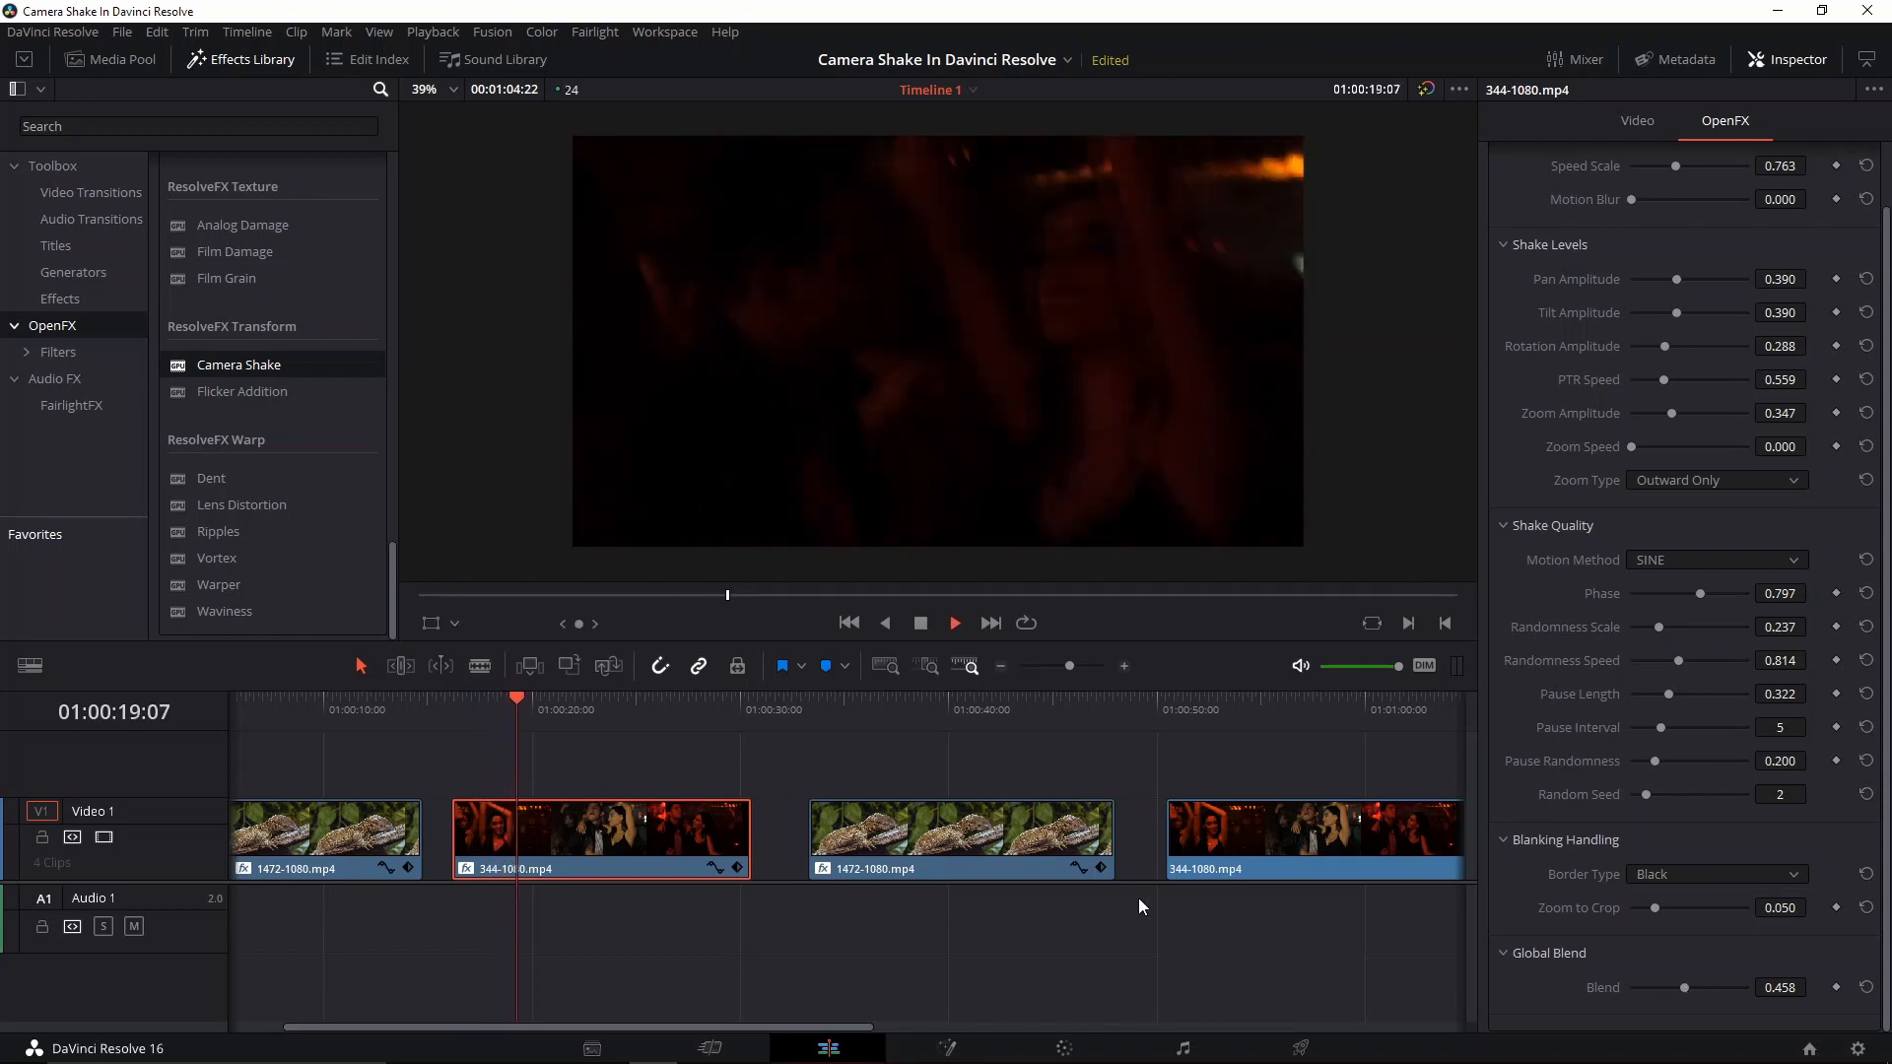
key("space")
left_click_drag(1689, 994, 1616, 996)
key("space")
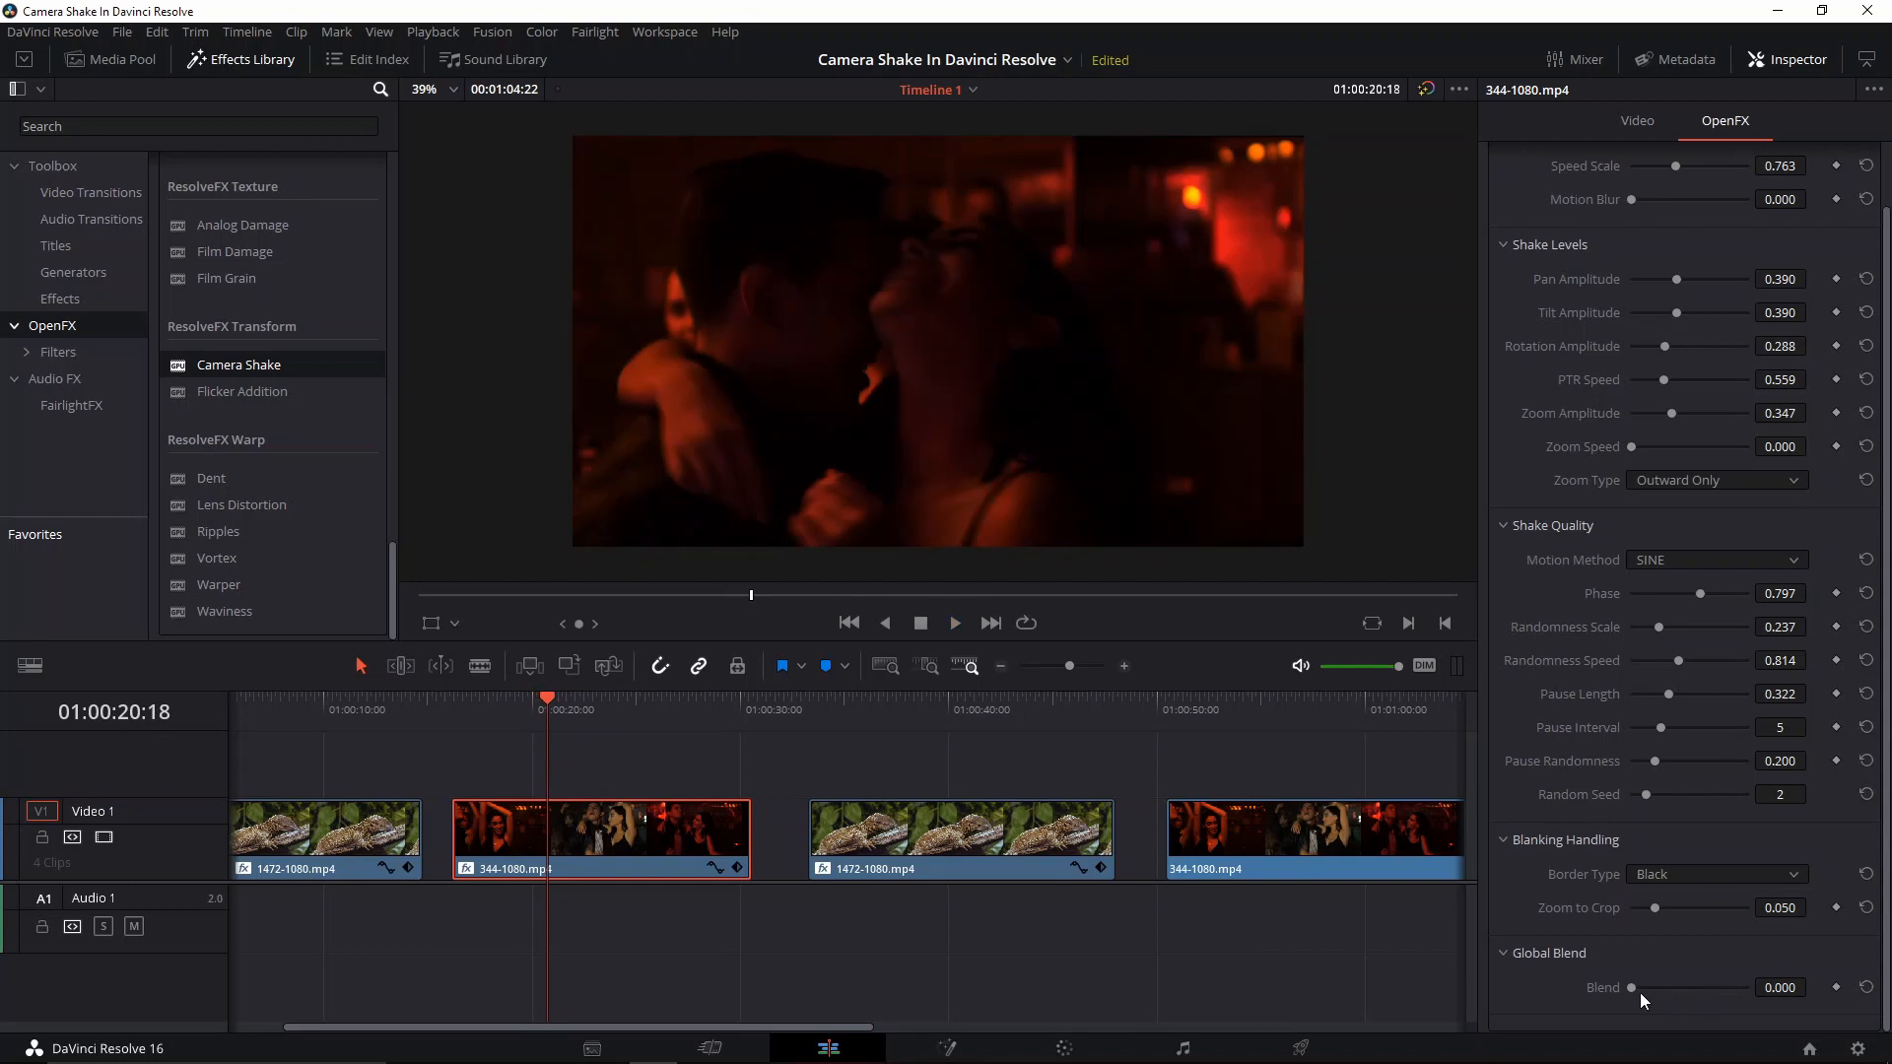
key("space")
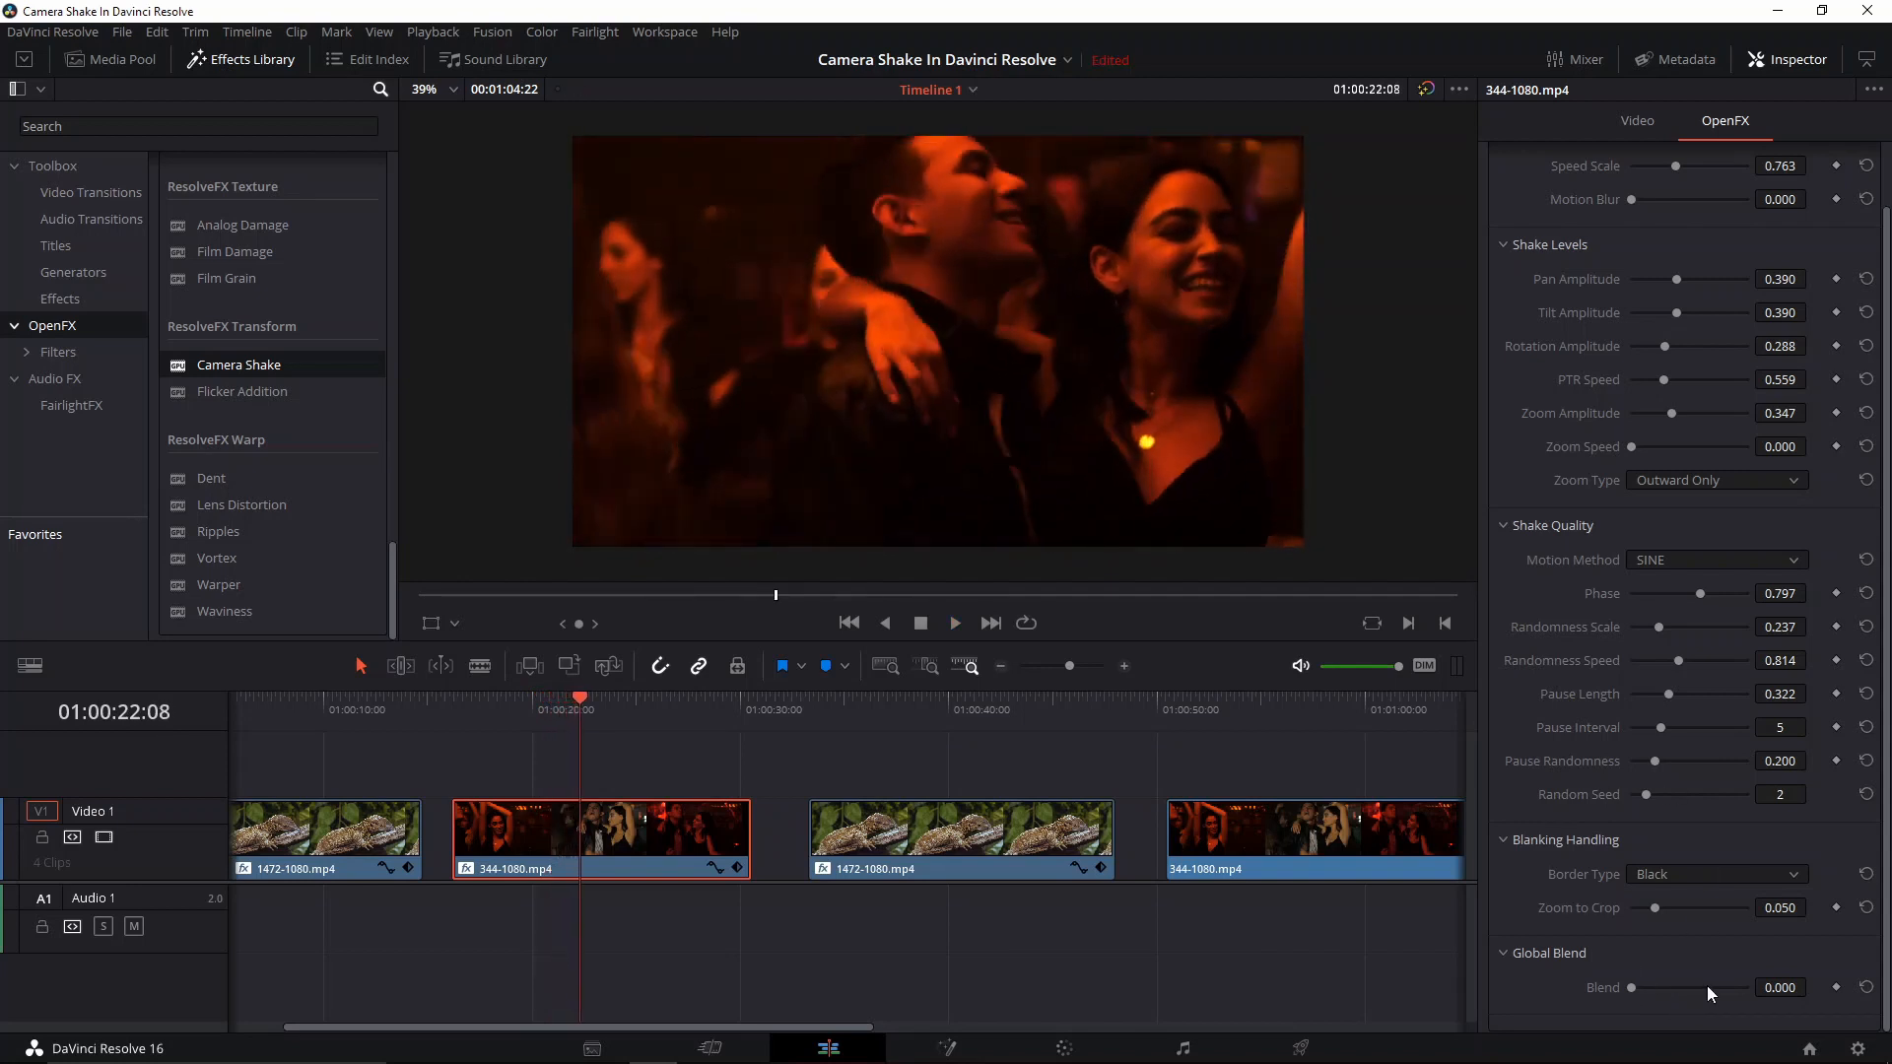
left_click_drag(1669, 992, 1791, 994)
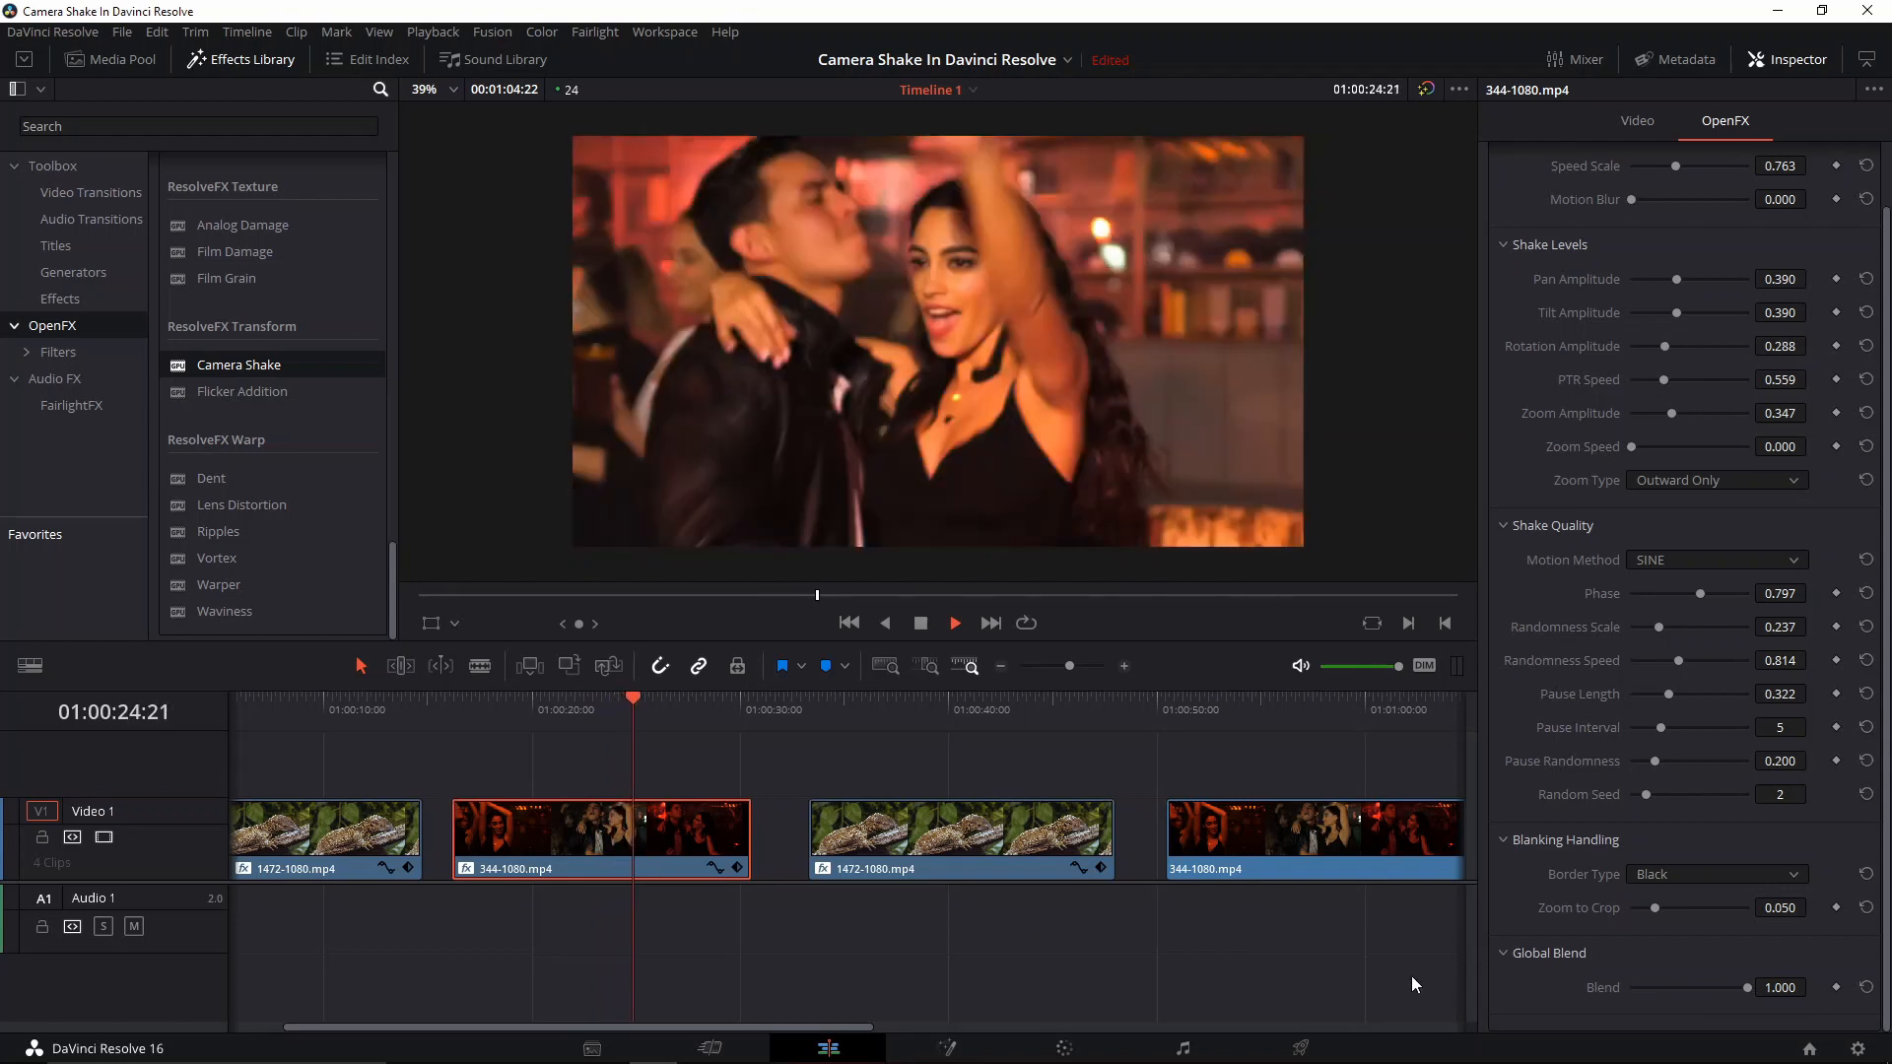
key("space")
Set Global Blend to 0.500 and play the dance clip from near its start
left_click_drag(1747, 989, 1689, 989)
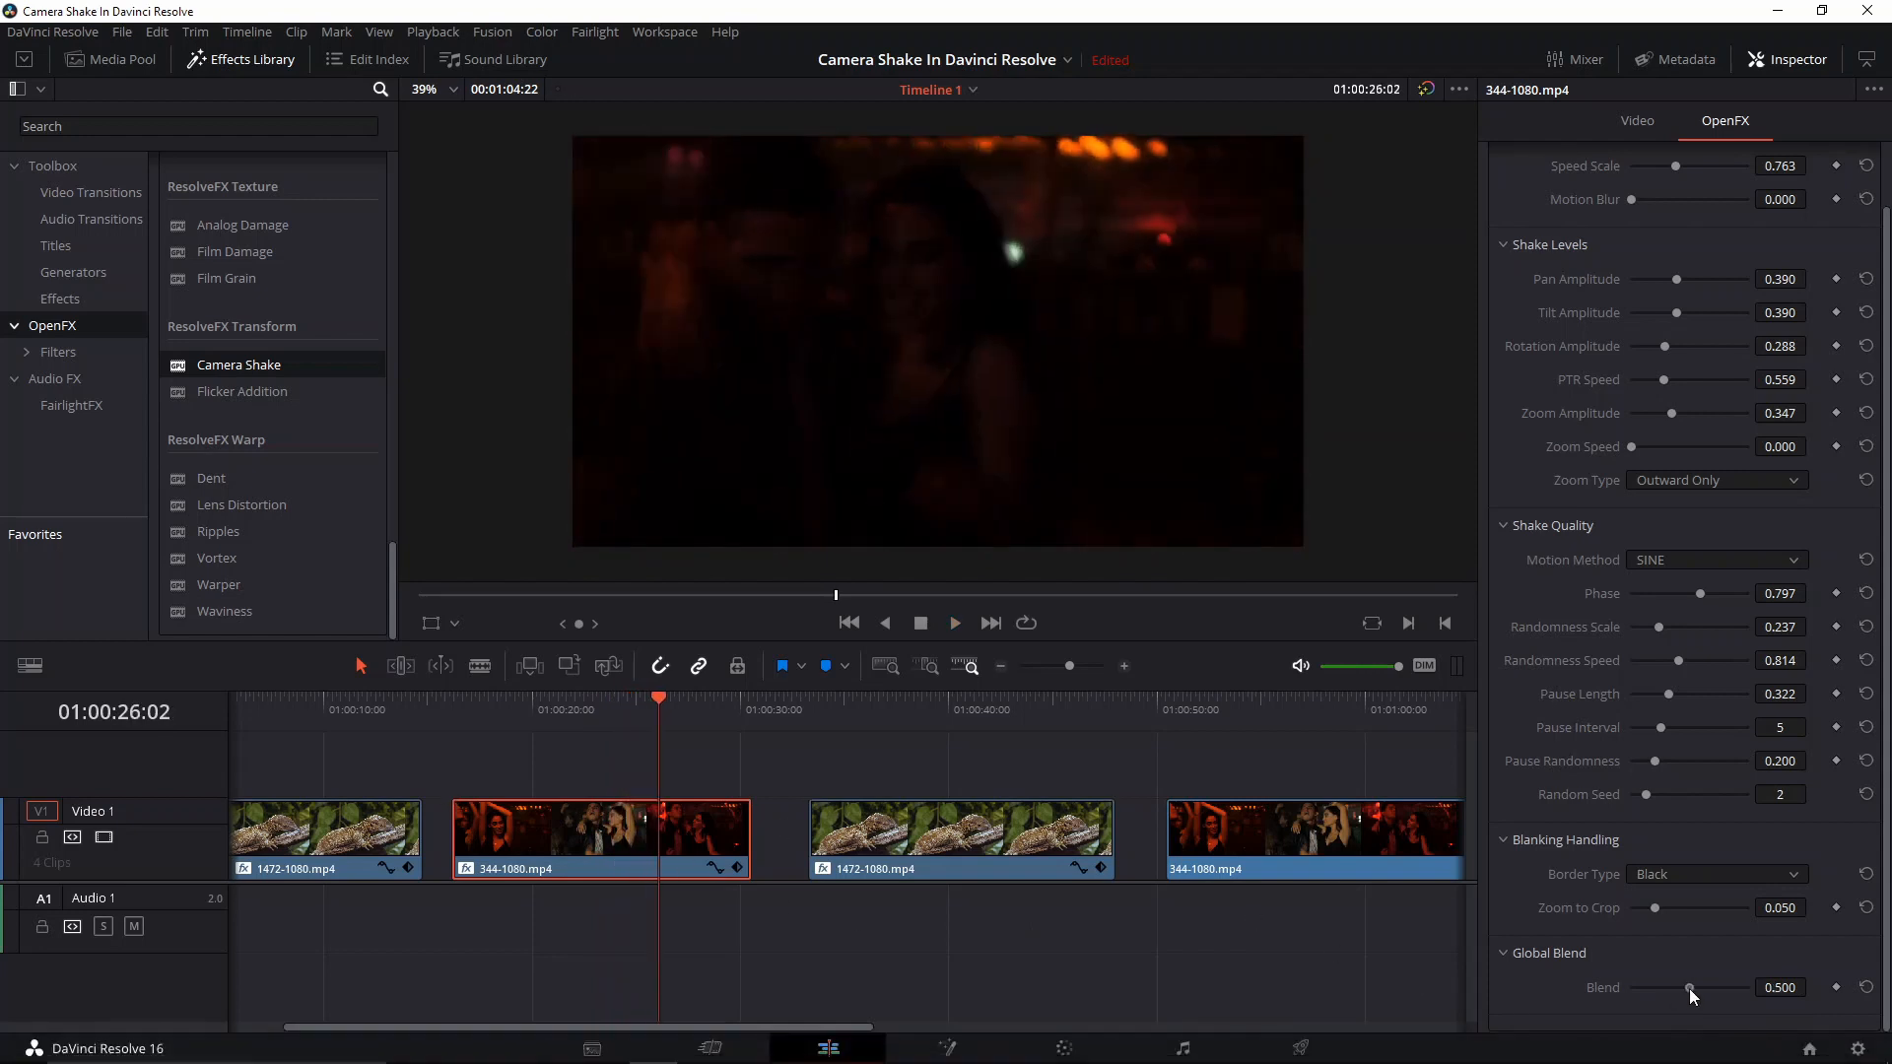
left_click(463, 717)
key("space")
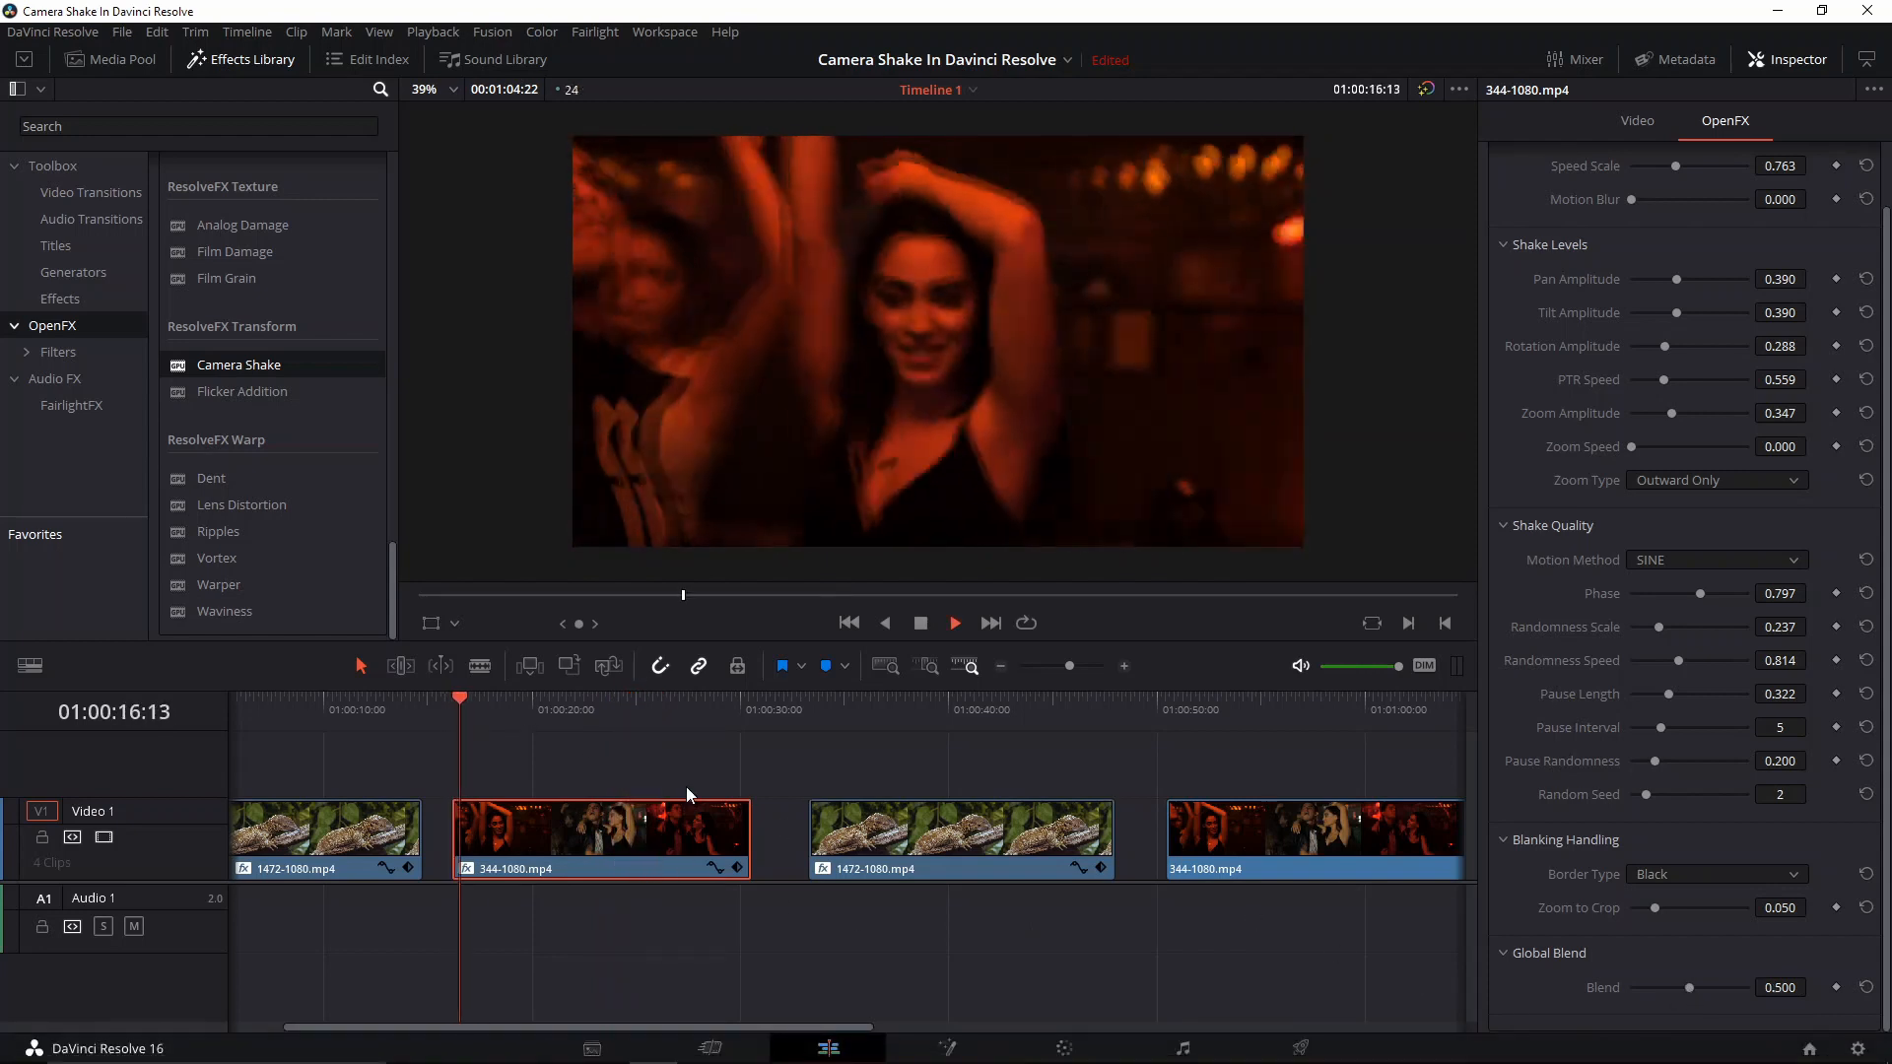
key("space")
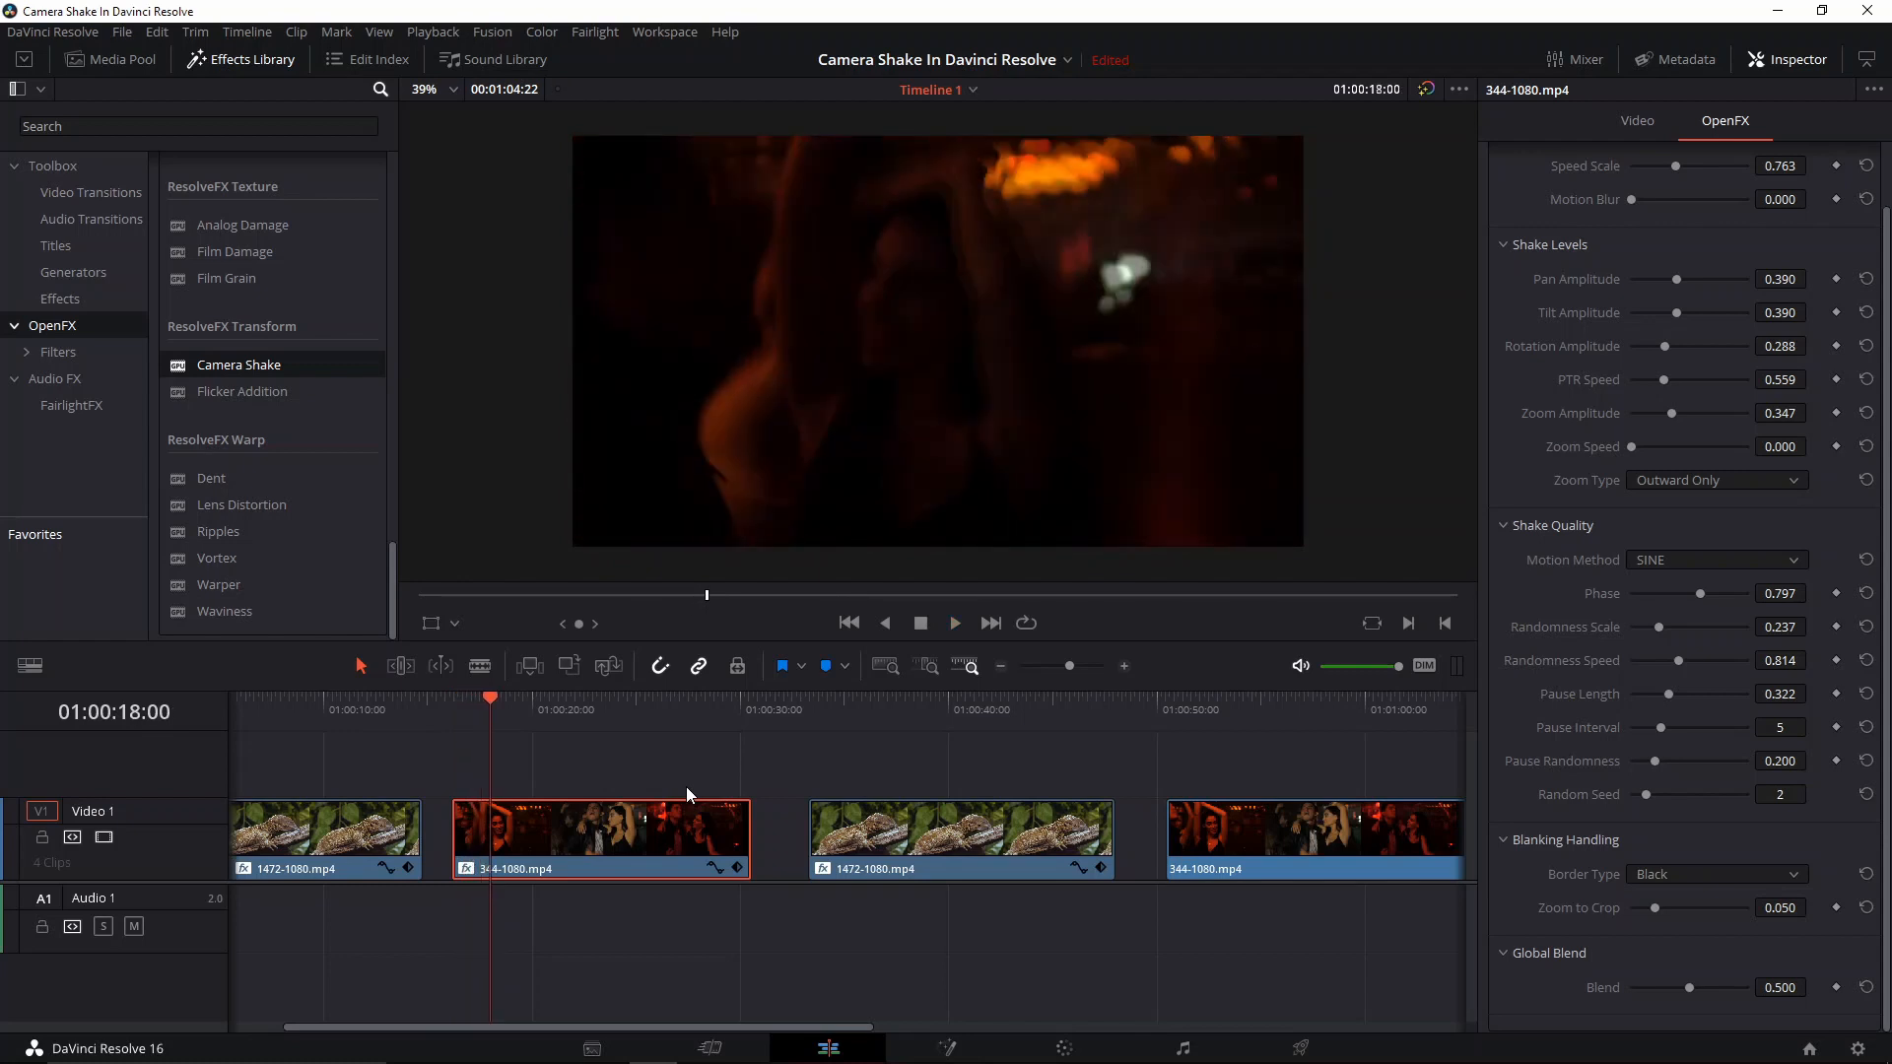
Replay the dance clip from its beginning and scrub to 01:00:22:04 to examine how the original frames blend in
left_click(467, 709)
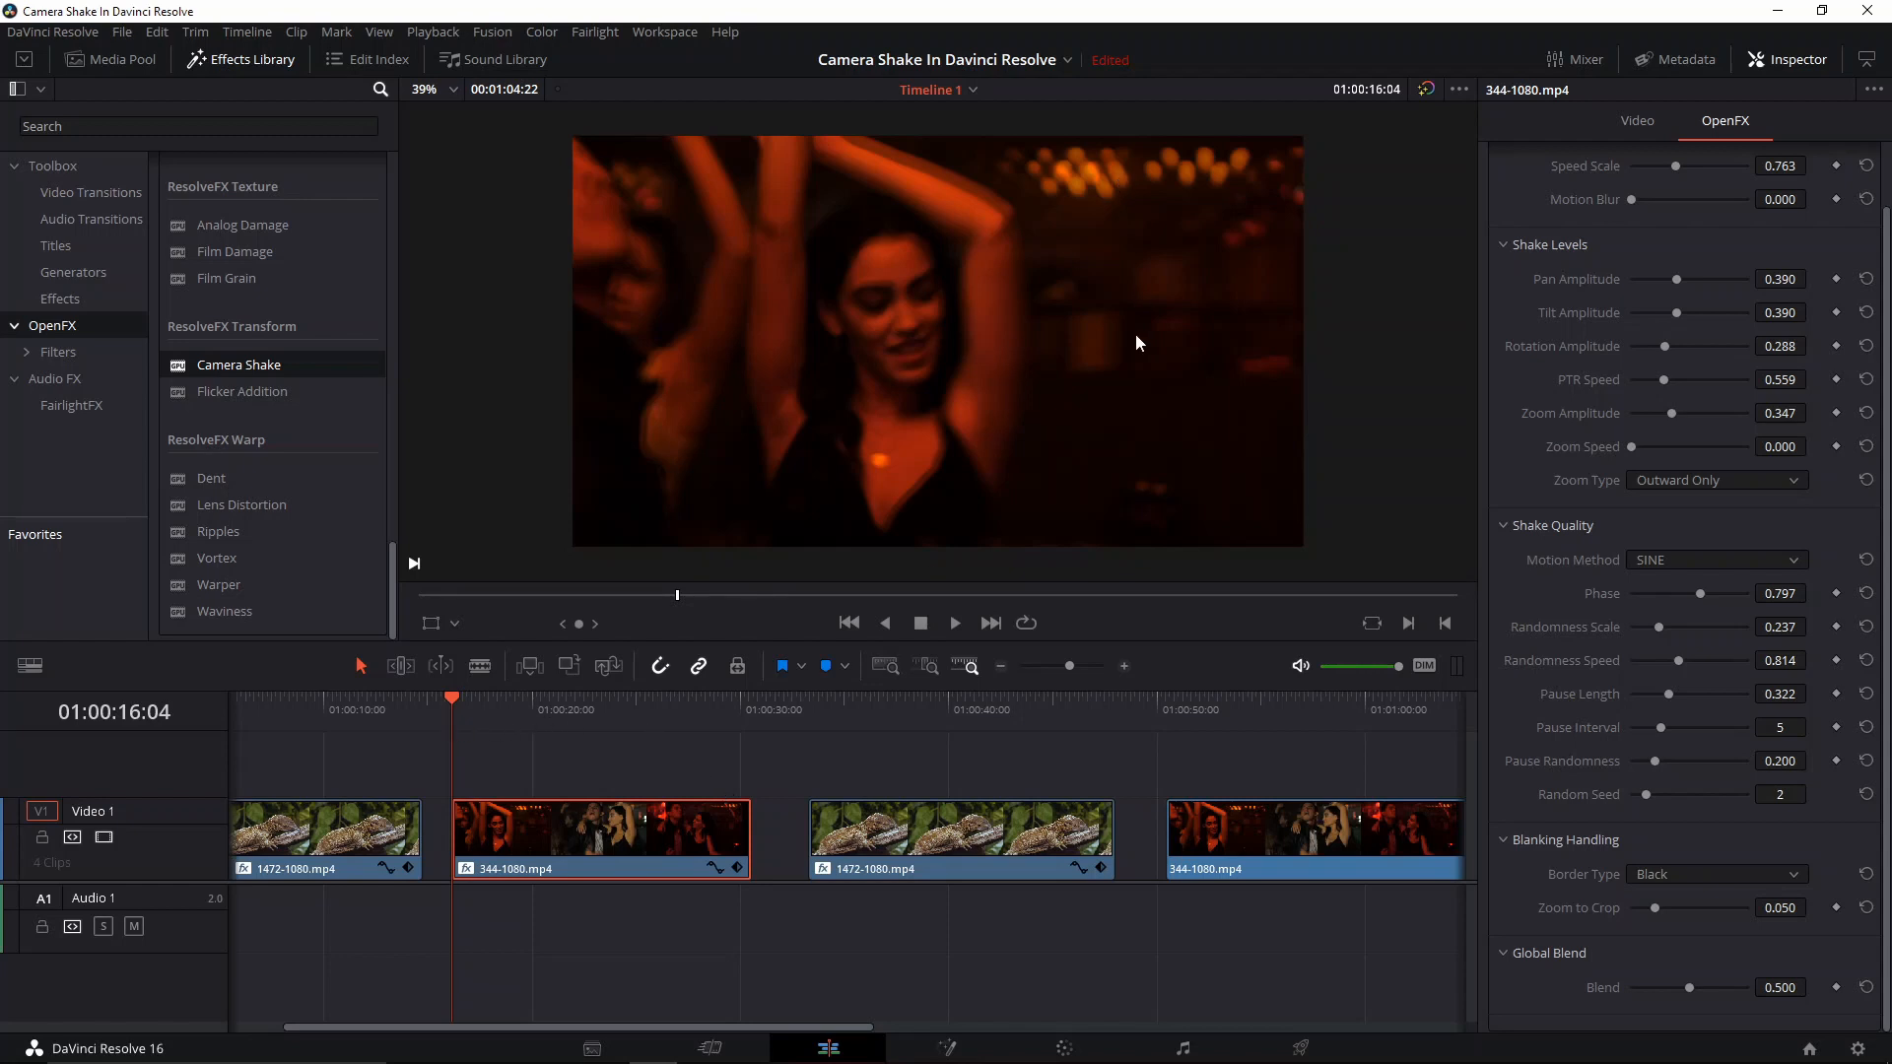
key("space")
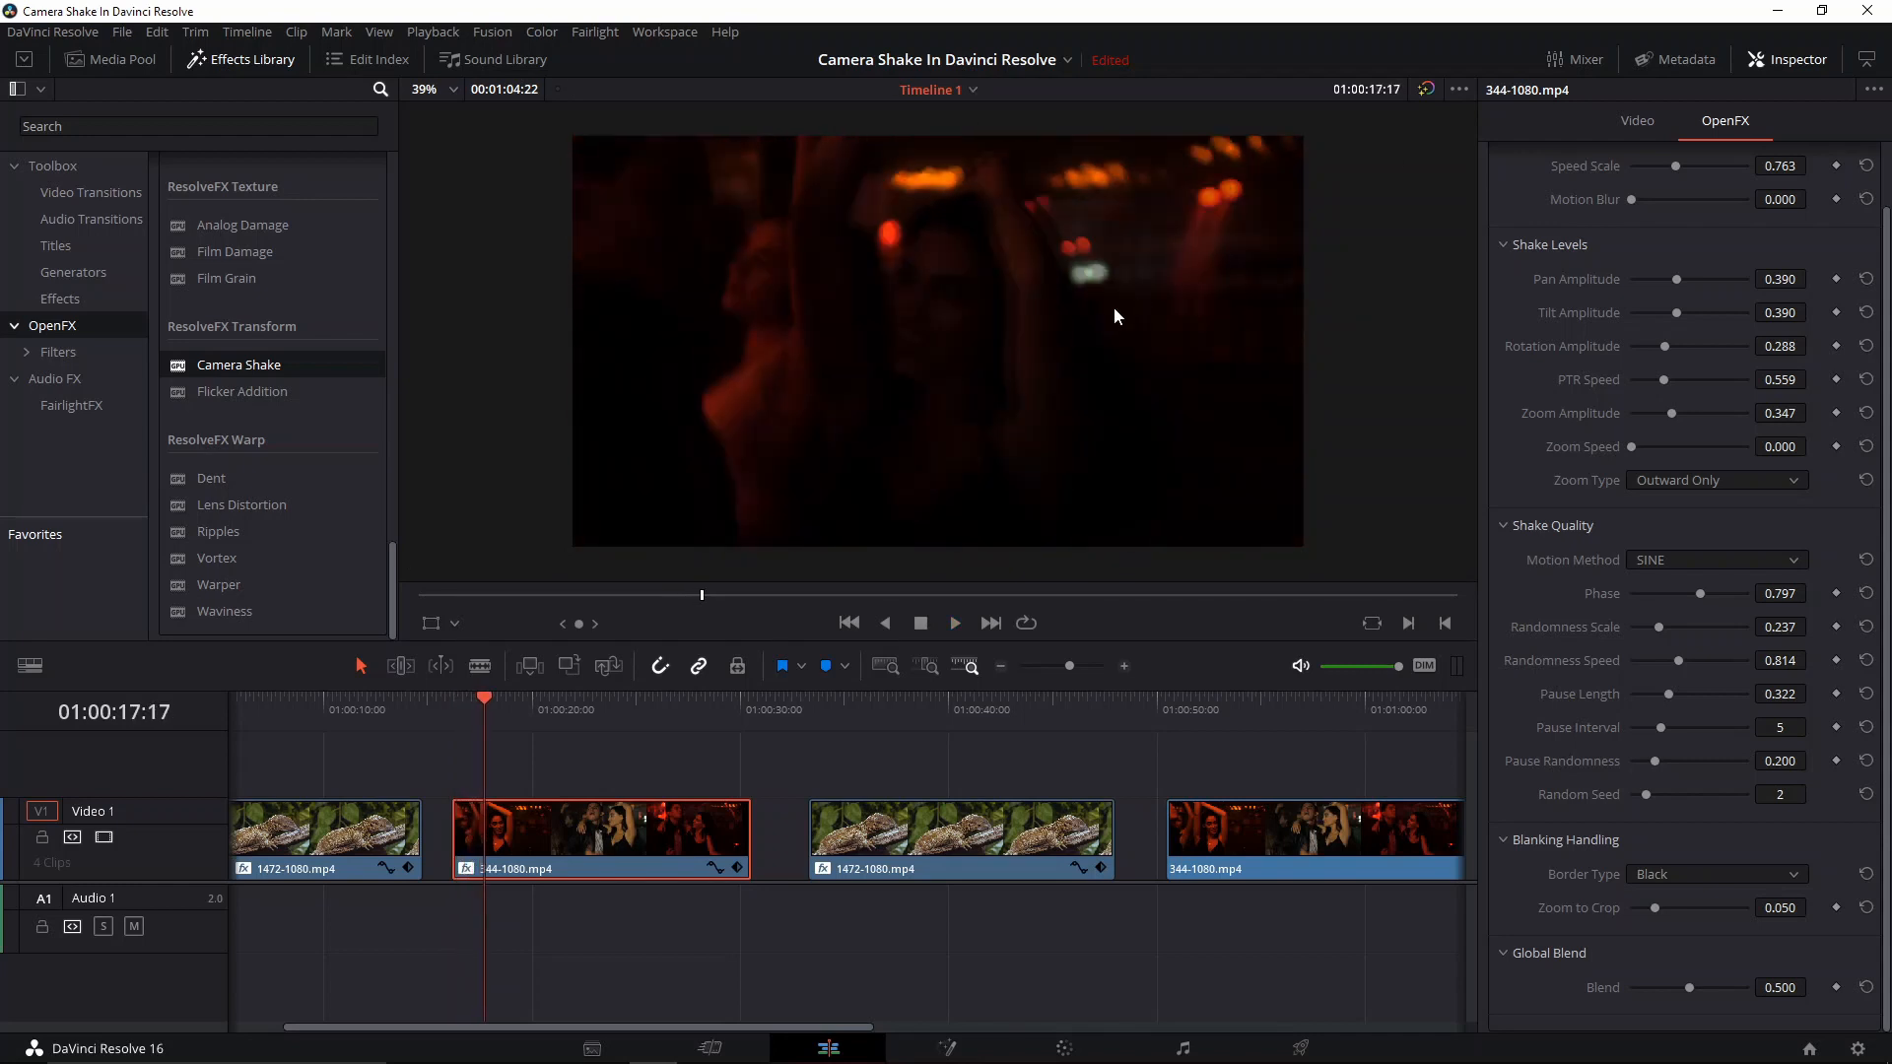
key("space")
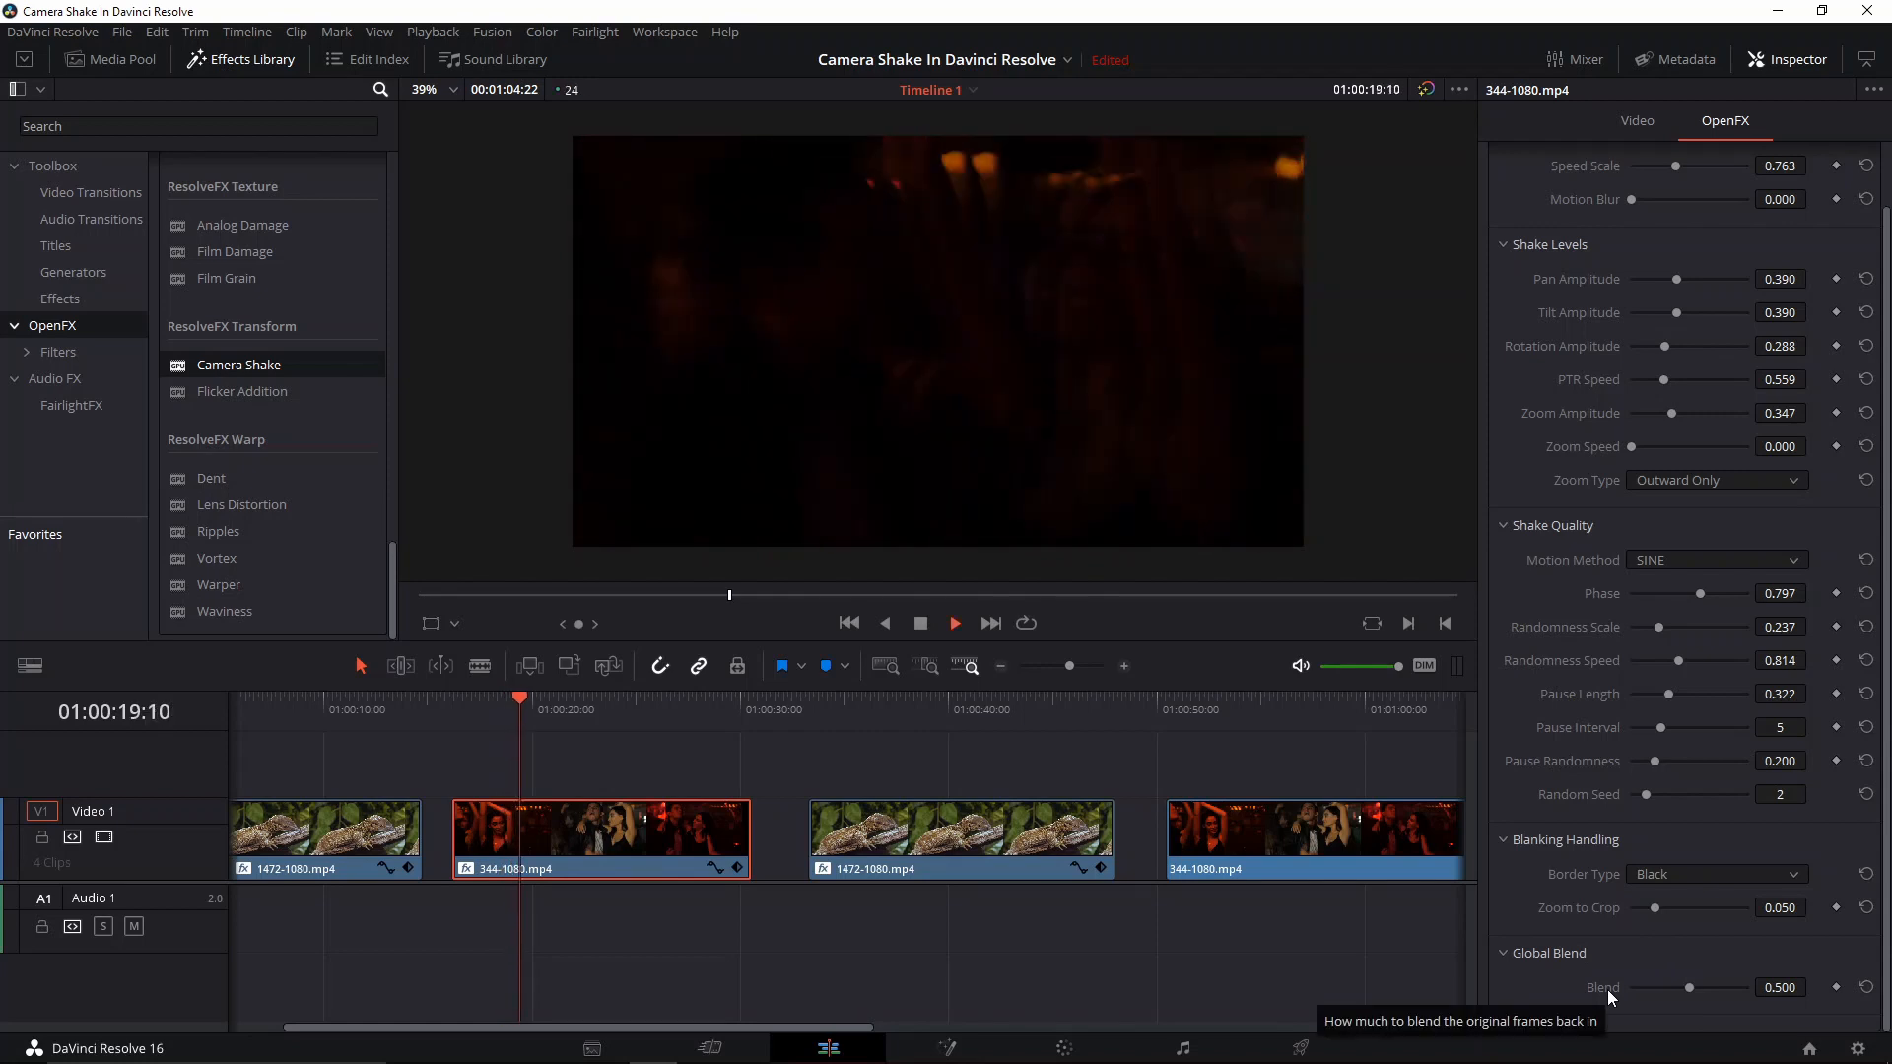
key("space")
left_click_drag(459, 703, 582, 729)
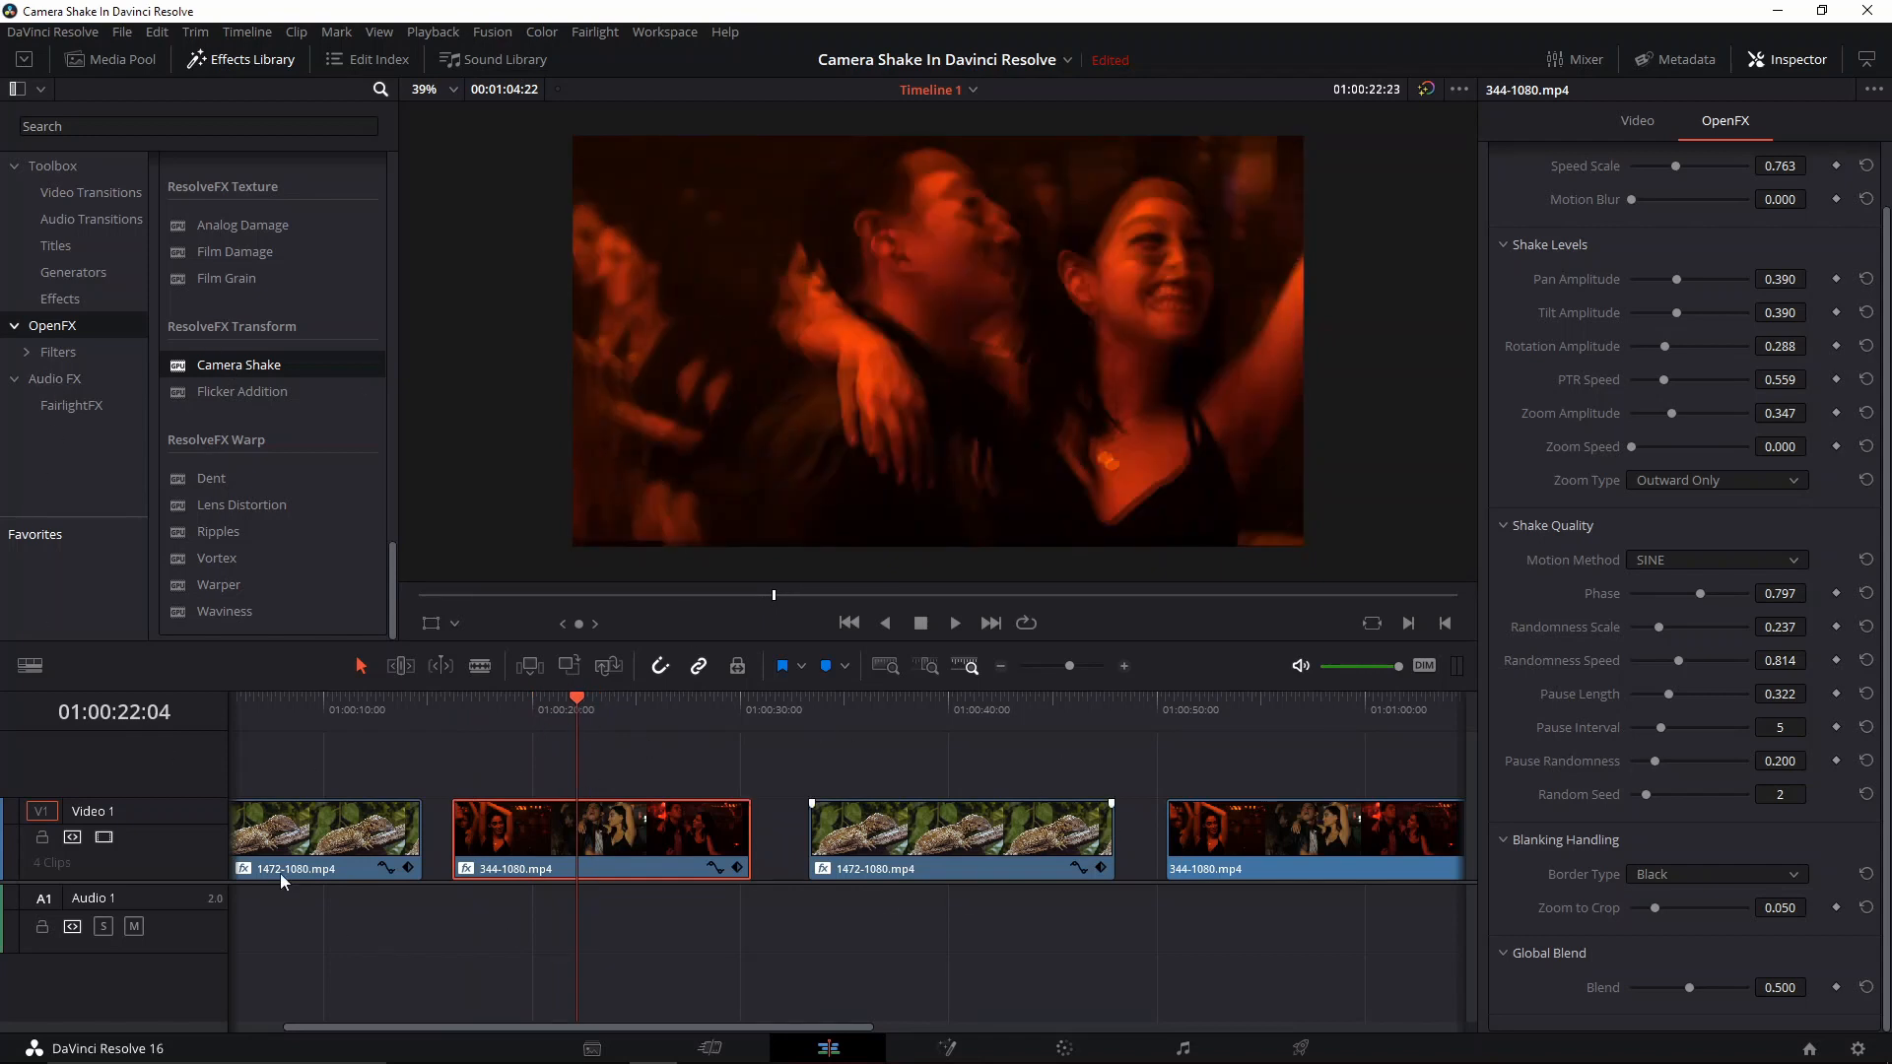
Set the dance clip's Global Blend to 0.449 and return the playhead to the clip's start at 01:00:16:04
scroll(1832, 282, "up", 2)
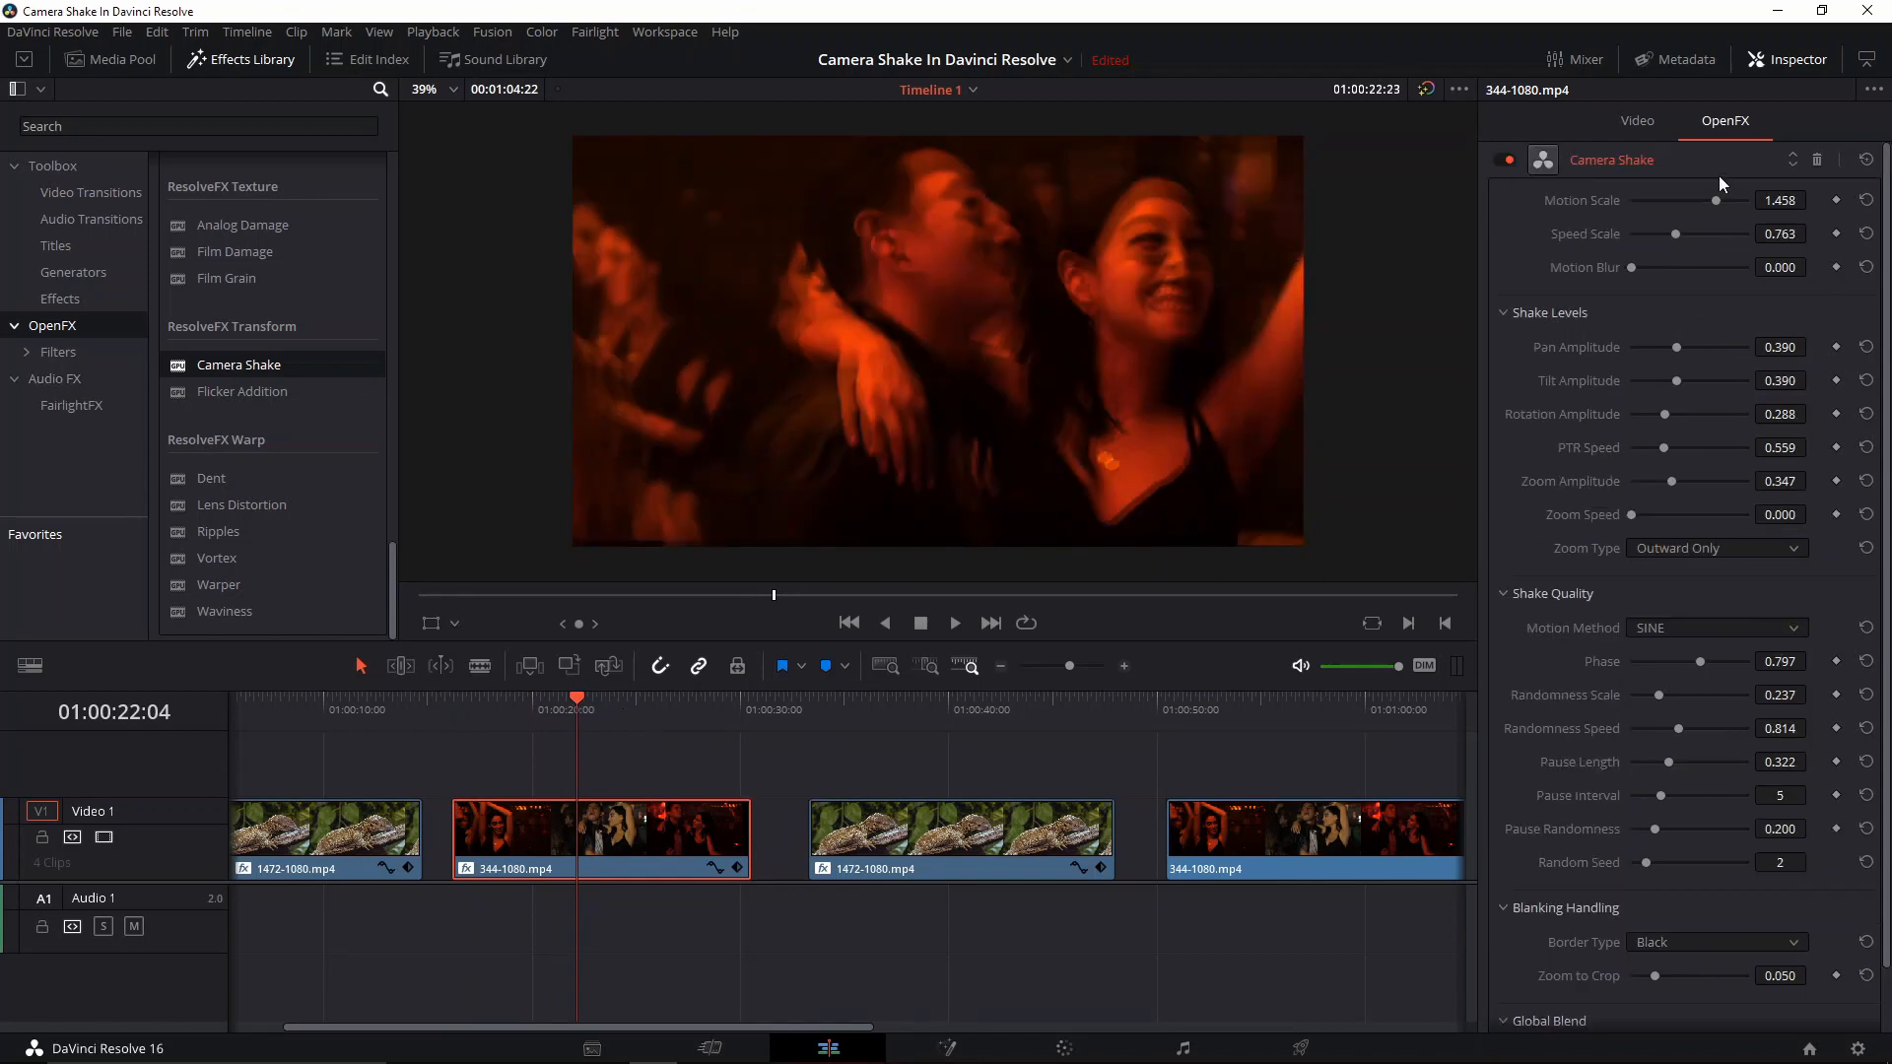
scroll(1642, 871, "down", 2)
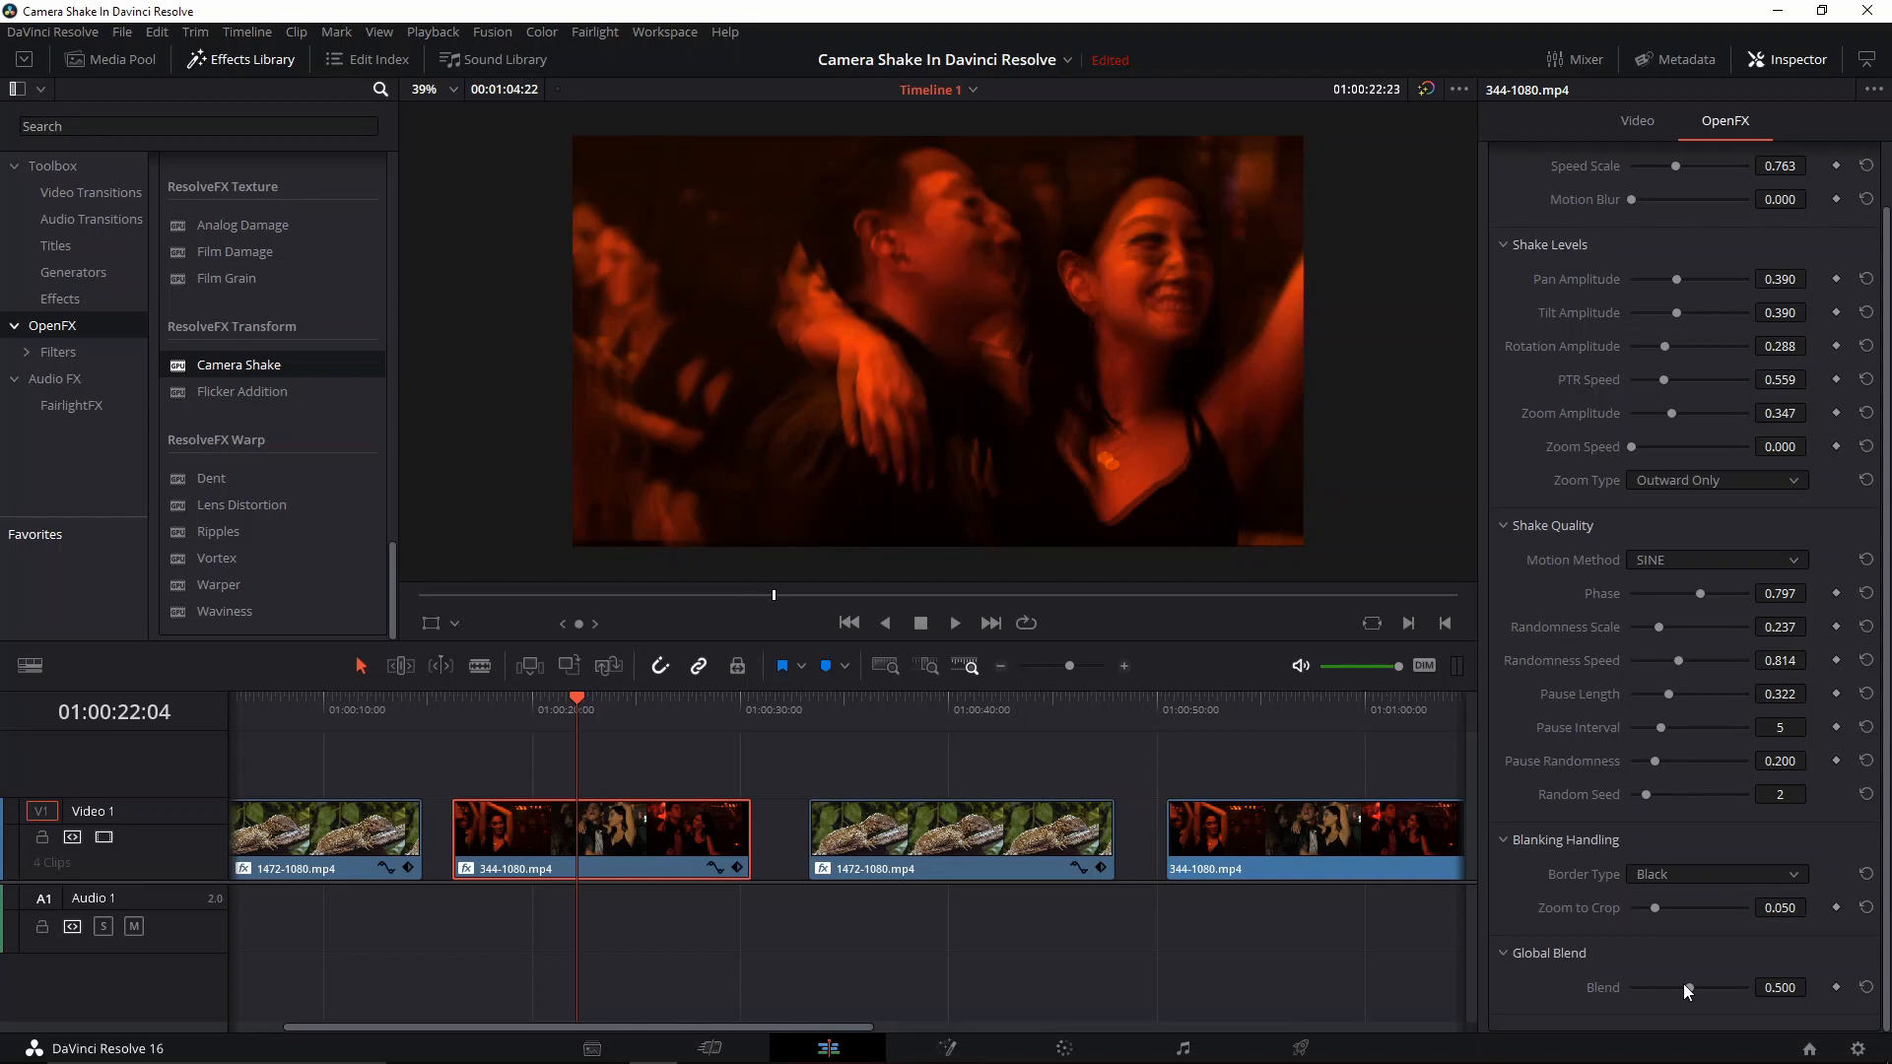
left_click_drag(1685, 985, 1683, 994)
mouse_move(446, 730)
left_mouse_down()
mouse_move(599, 712)
mouse_move(455, 711)
left_mouse_up()
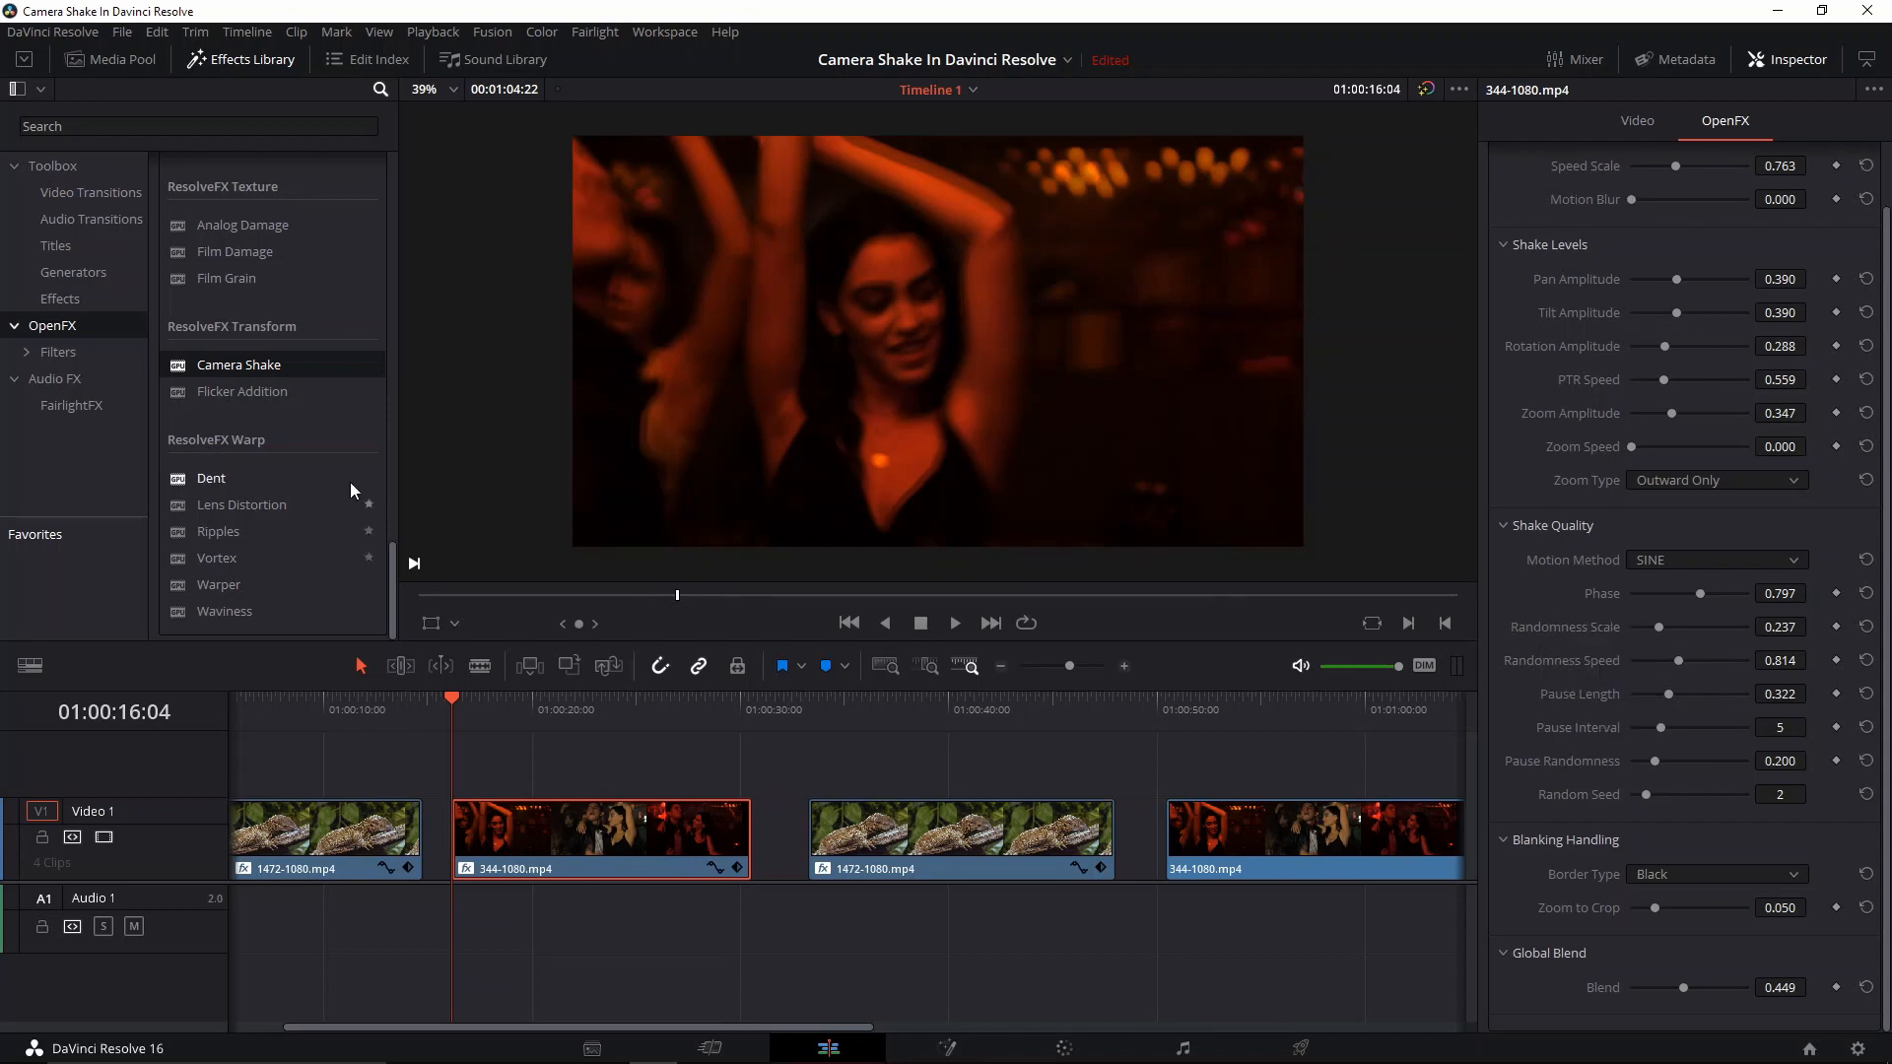
scroll(325, 552, "up", 10)
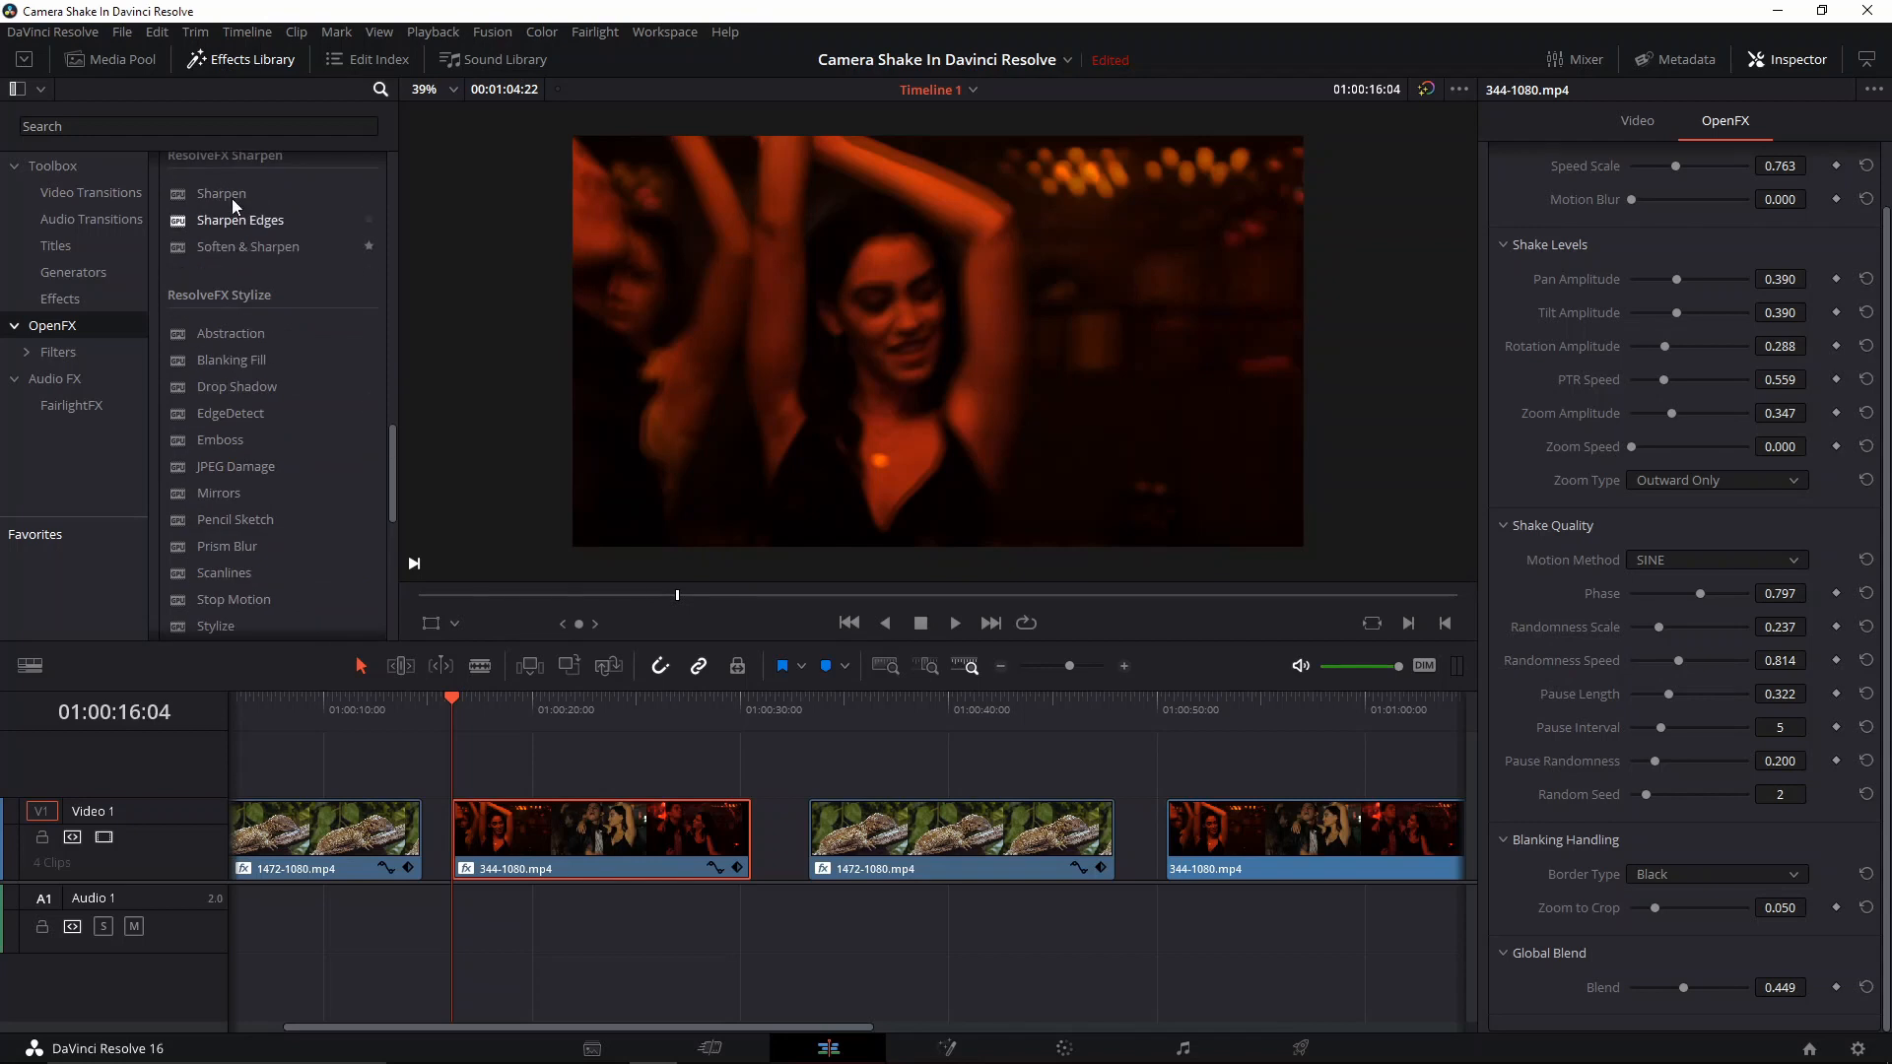
scroll(235, 179, "down", 10)
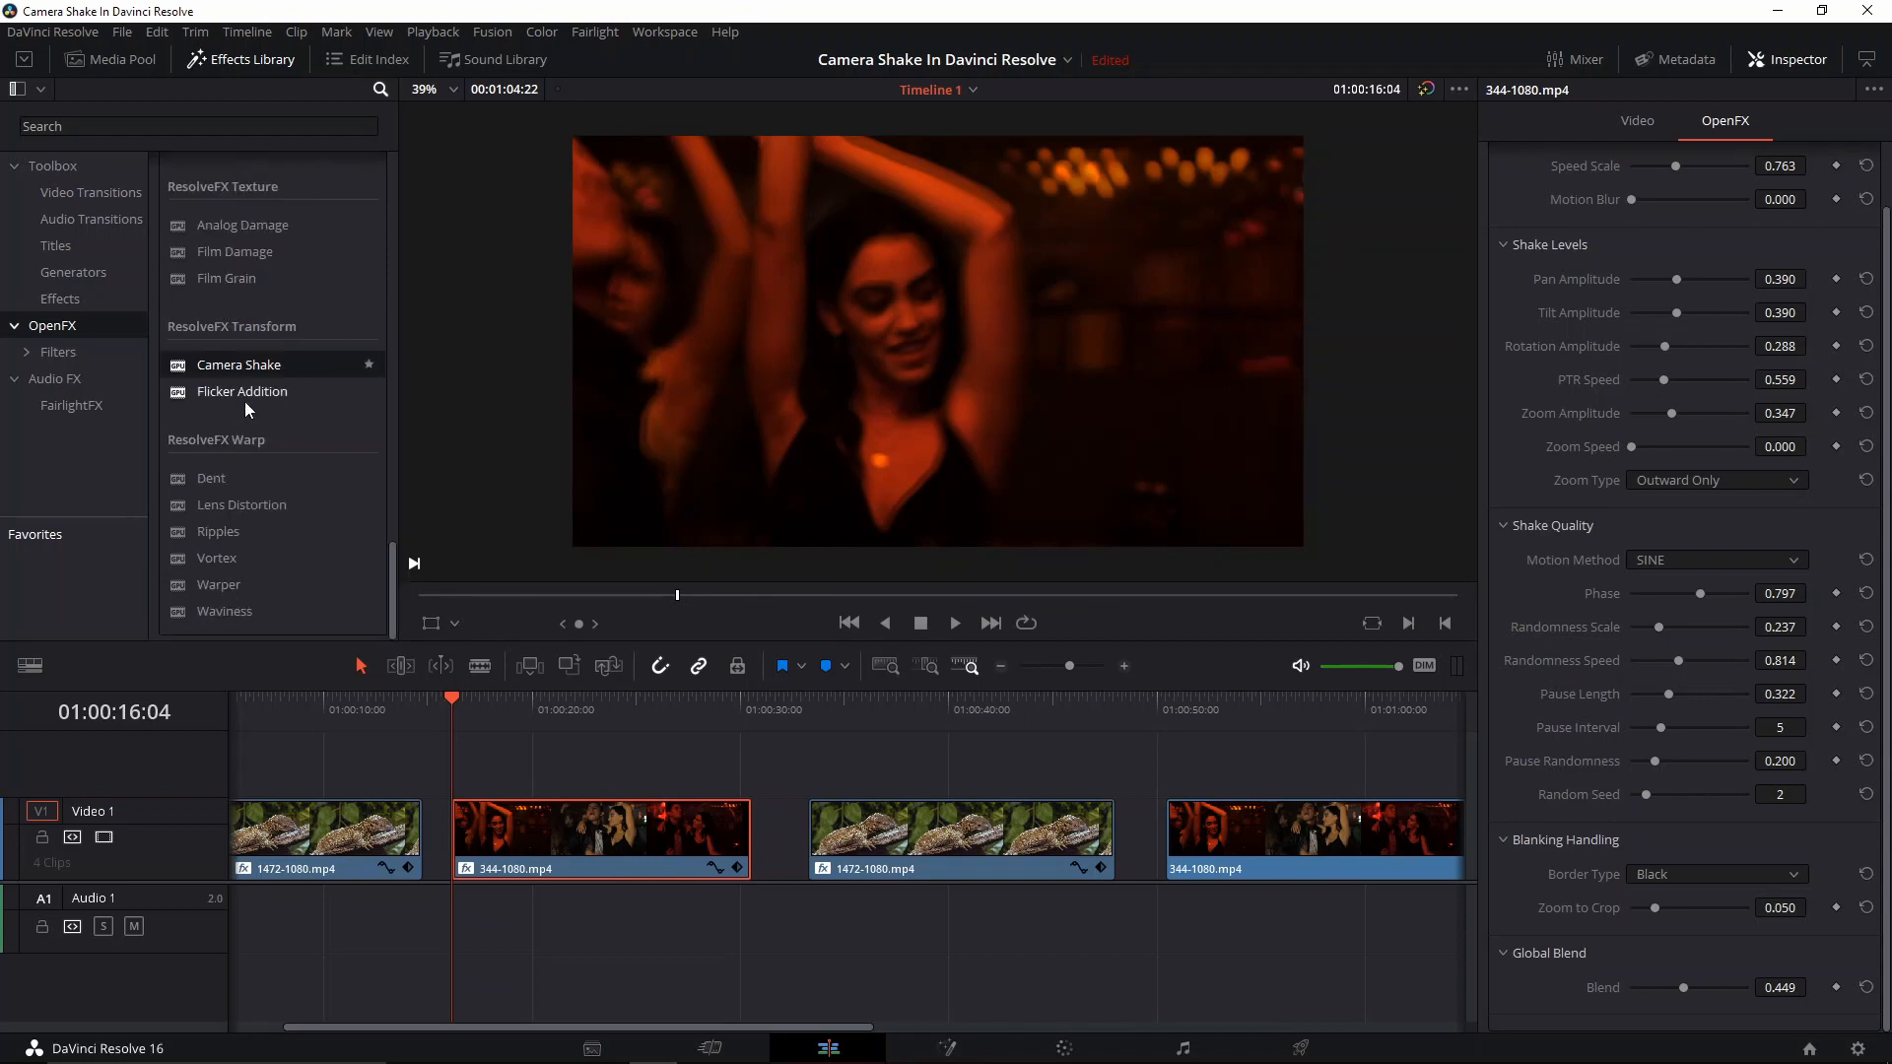